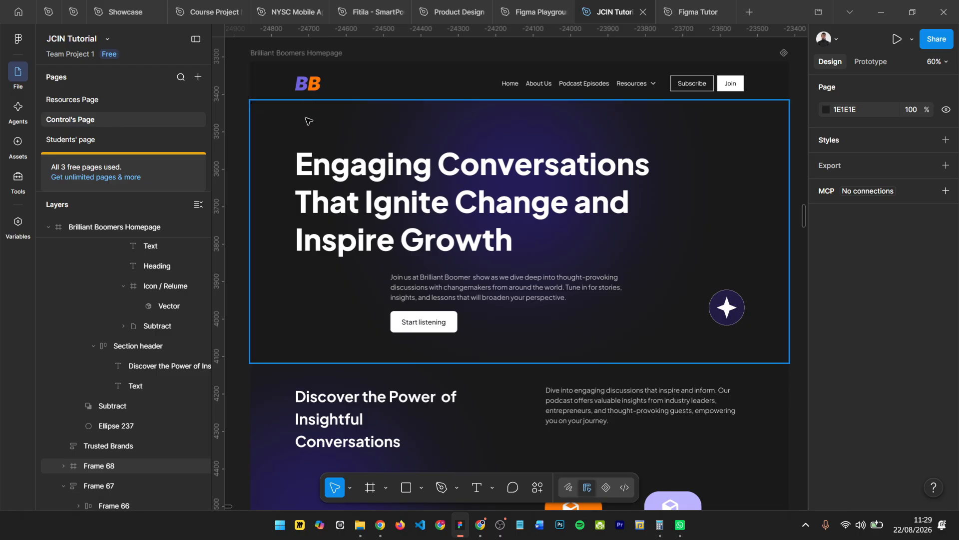
- Inspect the frames of the navigation bar and the hero section on the Brilliant Boomers homepage
left_click(284, 85)
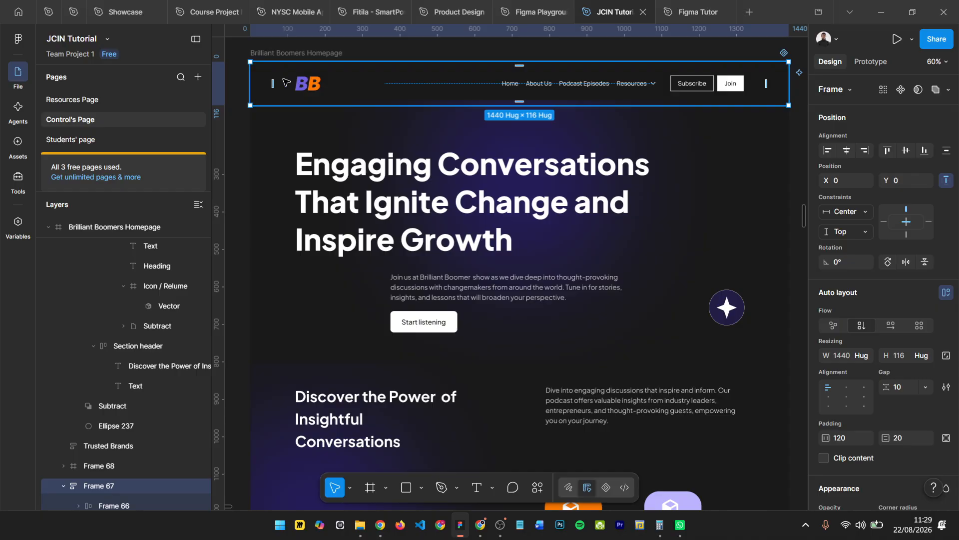
left_click(314, 89)
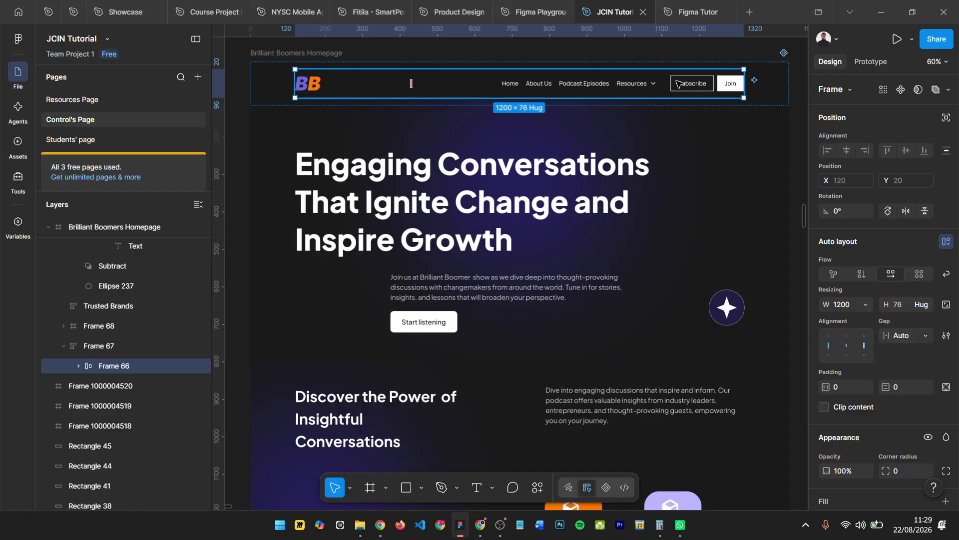
scroll(500, 125, "down", 1)
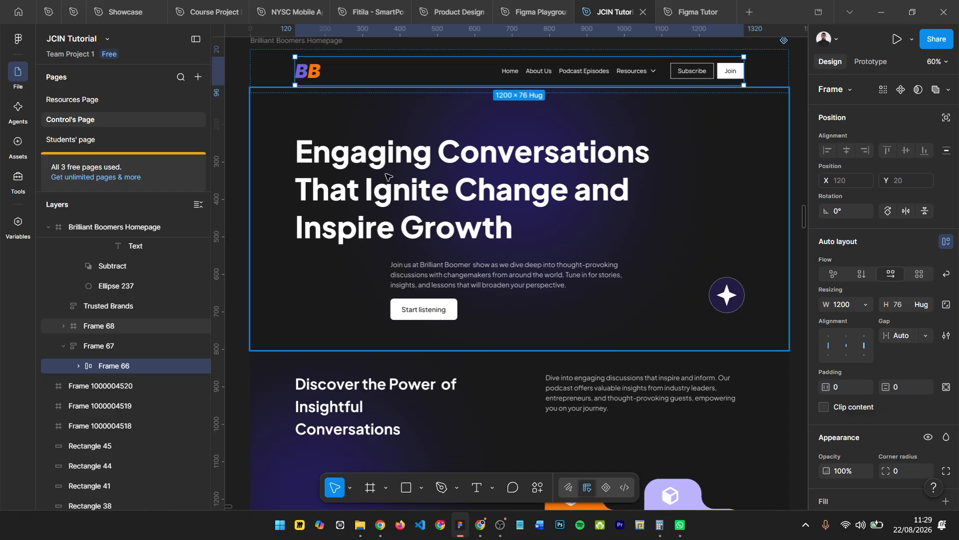
left_click(334, 159)
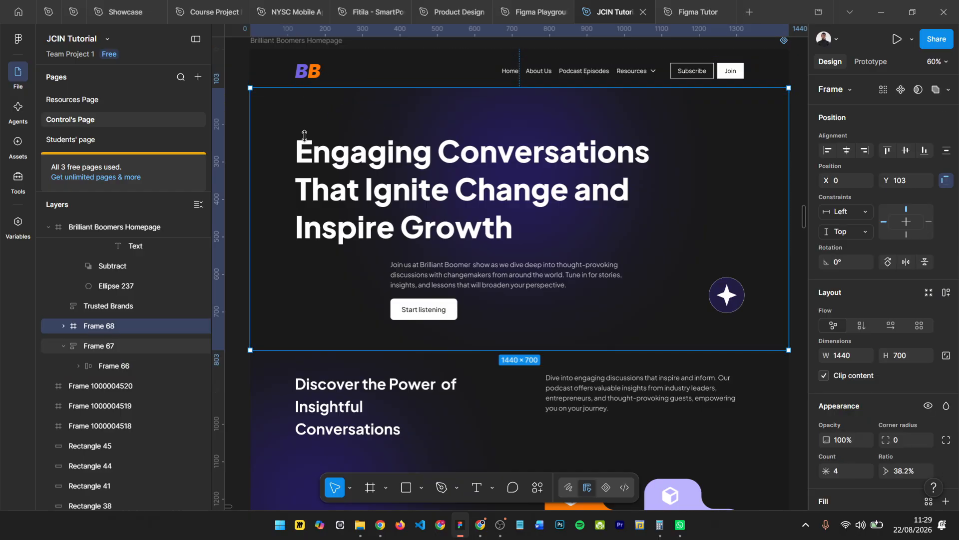
scroll(415, 122, "down", 3)
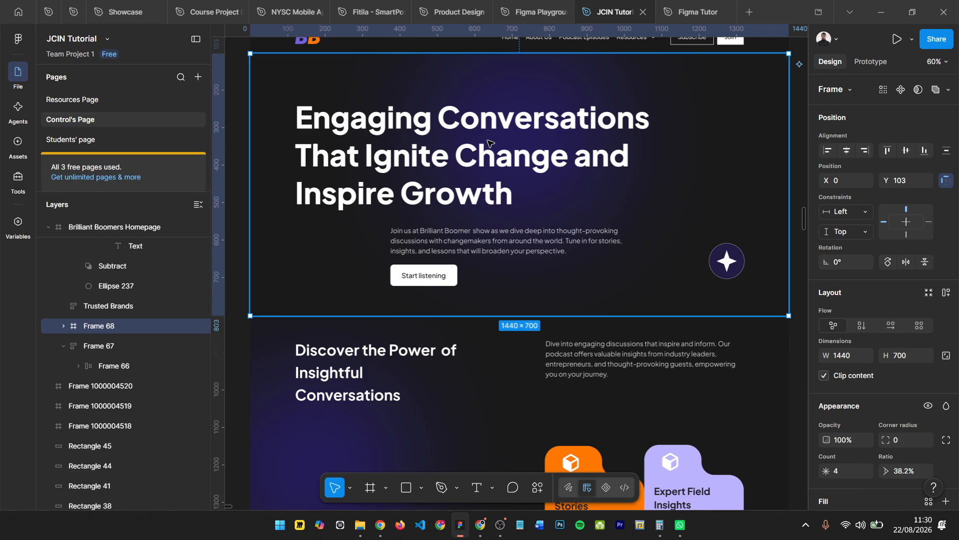
scroll(490, 143, "down", 5)
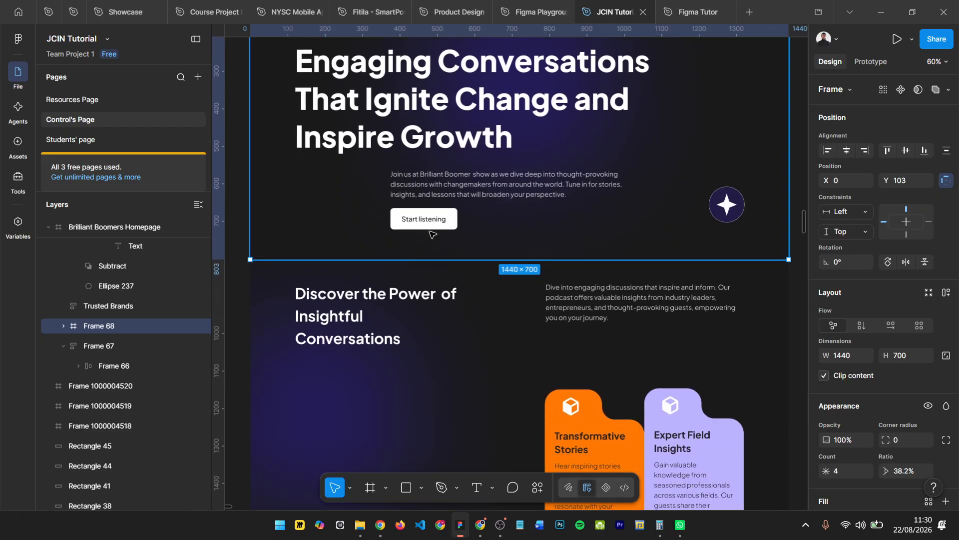
scroll(372, 280, "down", 1)
- Examine the Availability section with its two feature cards and the Highlight banner beneath it
left_click(360, 277)
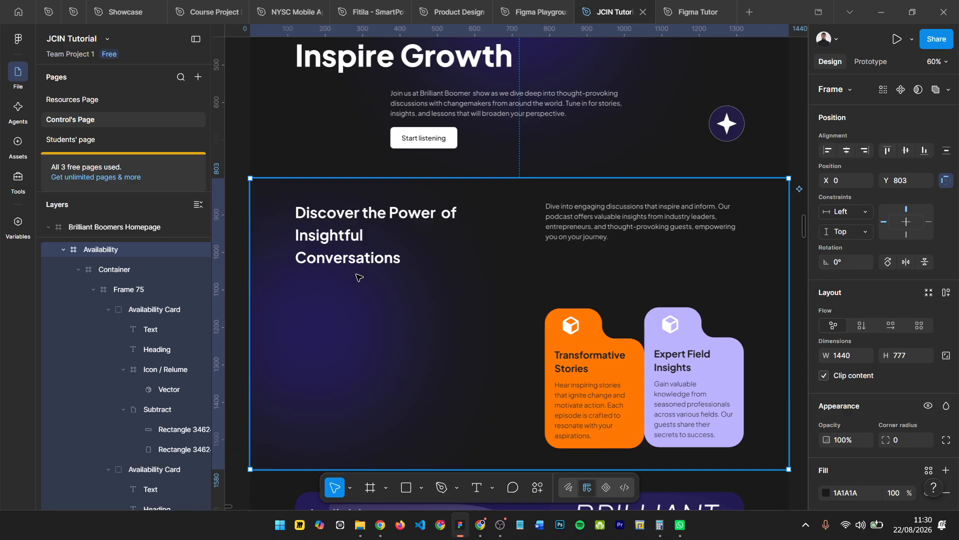
scroll(357, 274, "down", 1)
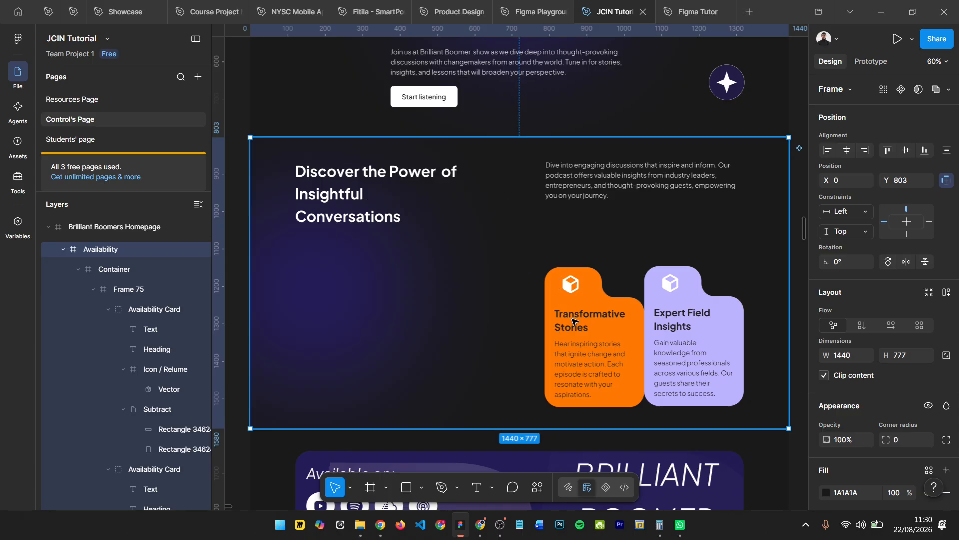
scroll(492, 272, "down", 1)
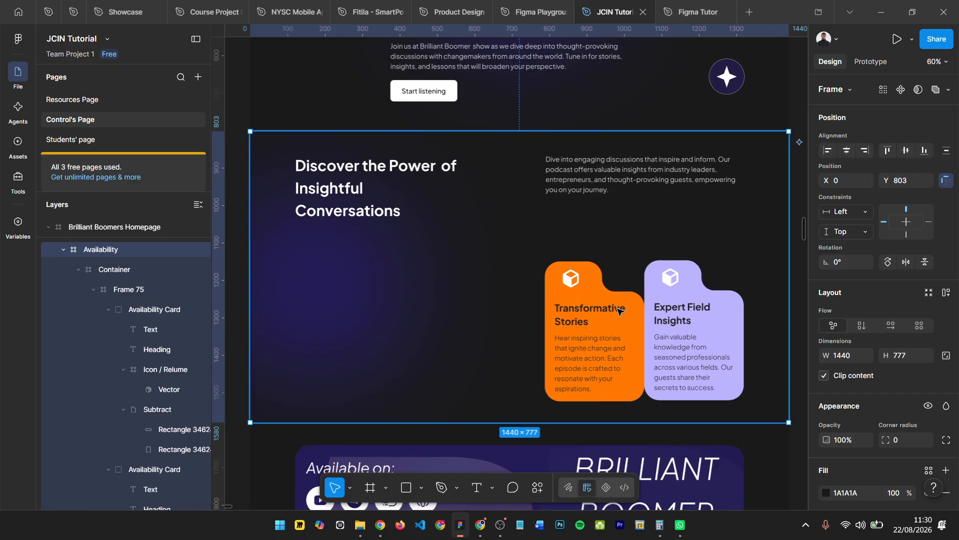
scroll(570, 310, "up", 2)
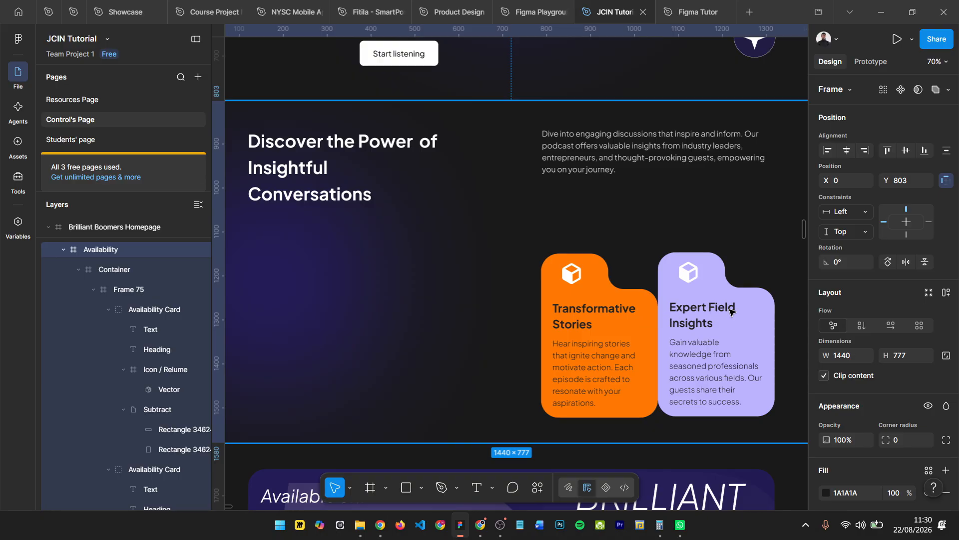
scroll(529, 215, "down", 1)
scroll(460, 218, "down", 5)
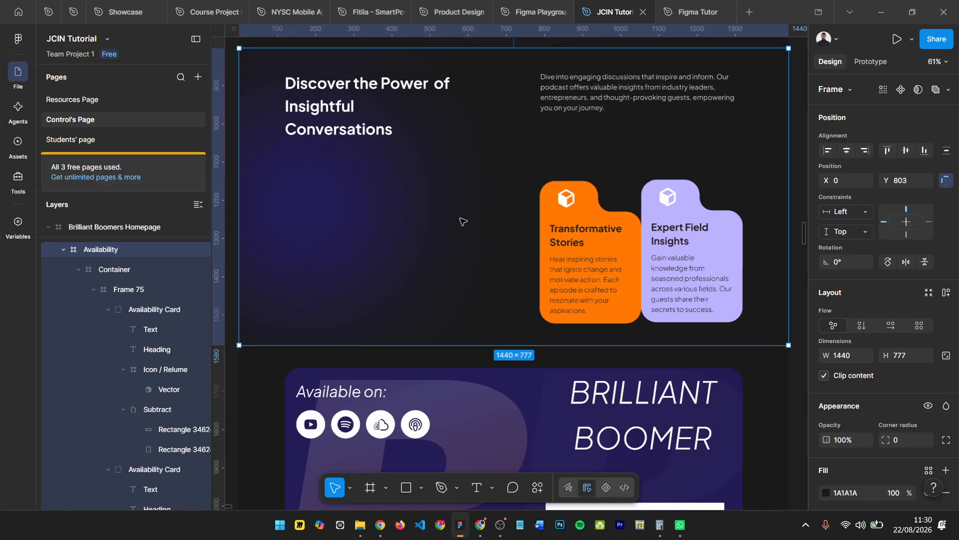
scroll(447, 319, "down", 2)
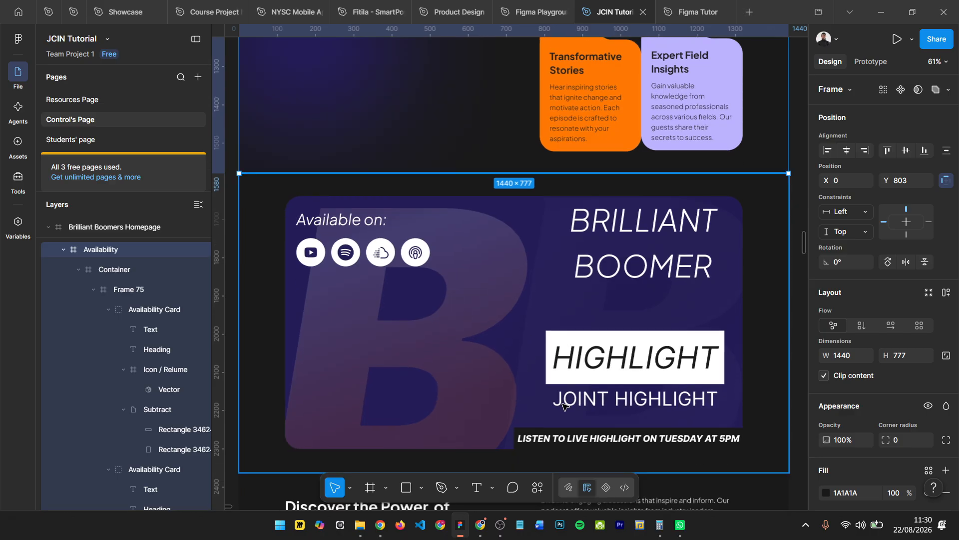
scroll(476, 306, "down", 4)
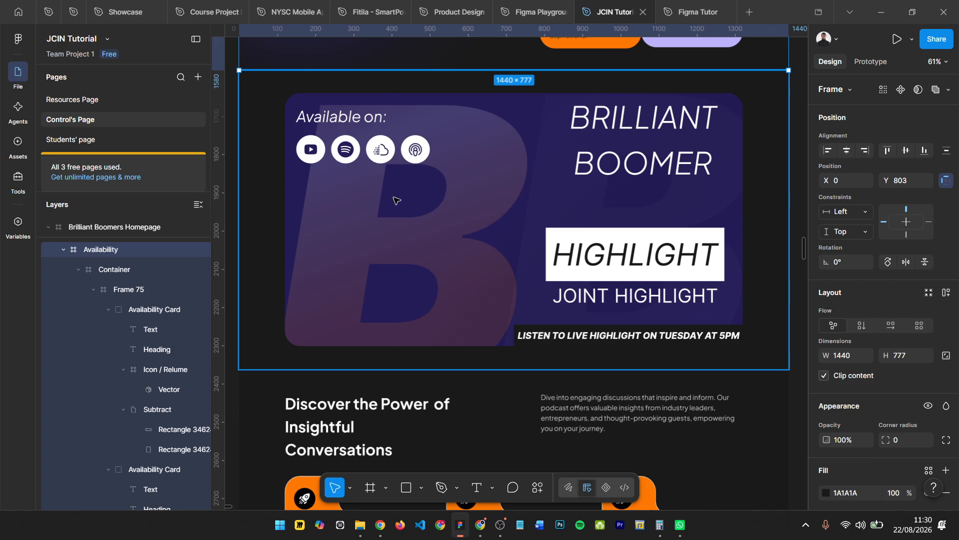
scroll(395, 200, "down", 2)
scroll(400, 210, "down", 3)
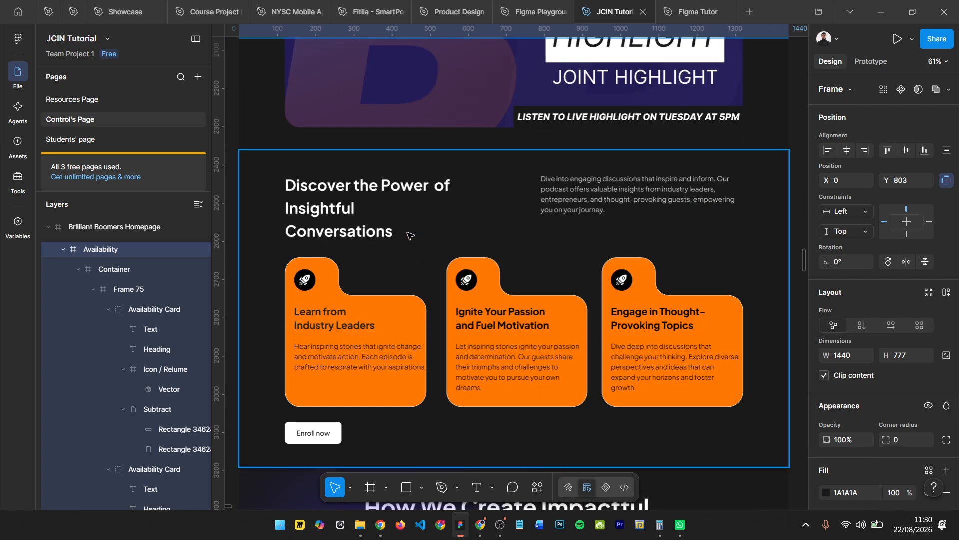
- Examine the section with three orange cards and the "How We Create Impactful Conversations" section below it
left_click(409, 235)
scroll(409, 249, "down", 4)
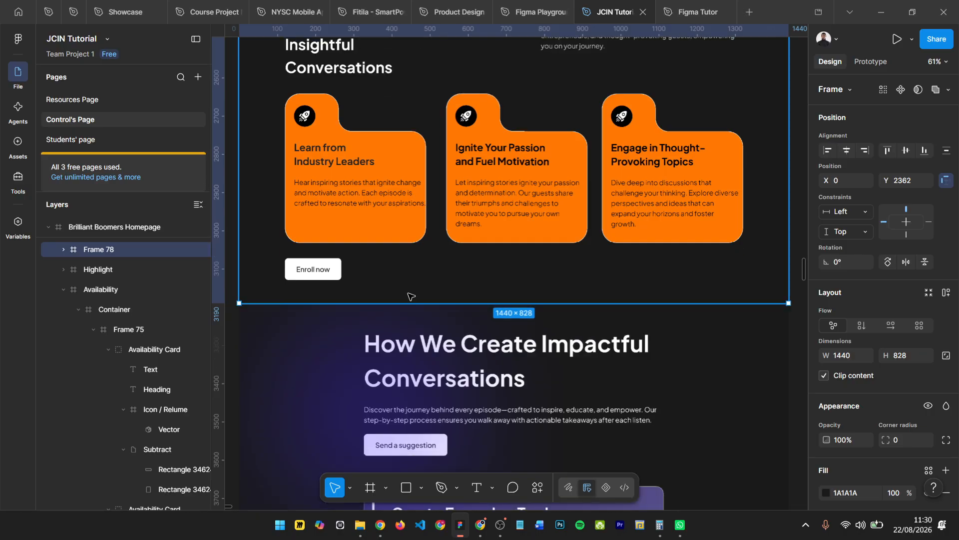
scroll(409, 298, "down", 6)
scroll(412, 200, "up", 3)
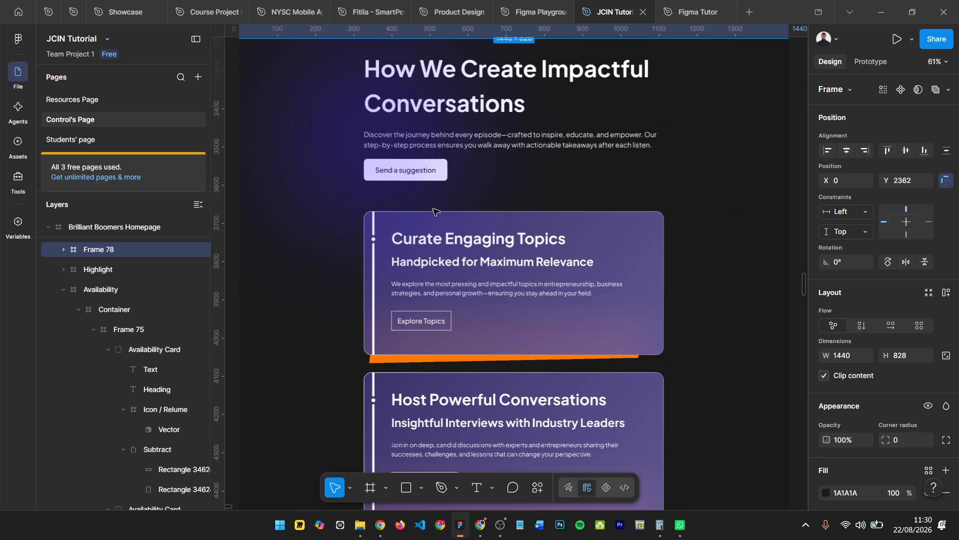
scroll(415, 124, "down", 2)
scroll(415, 124, "up", 1)
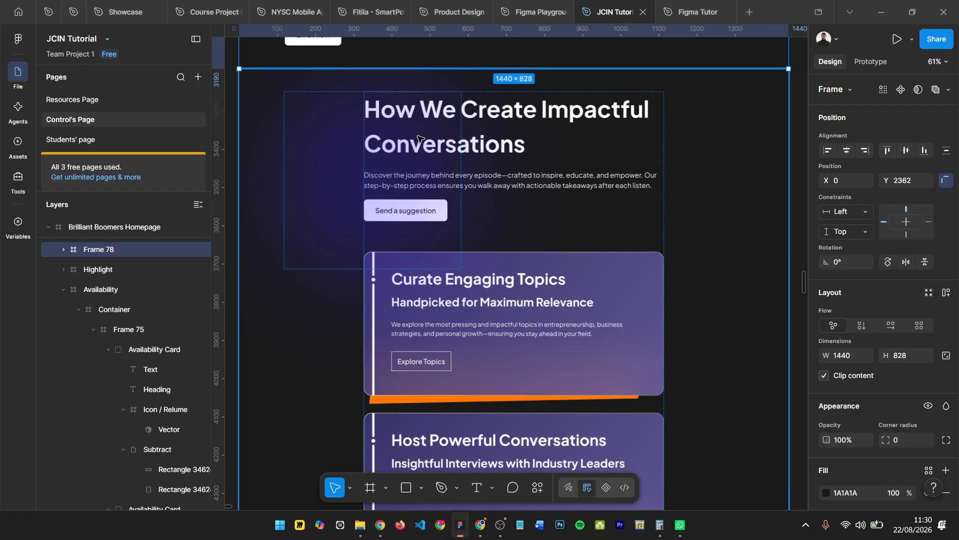
scroll(443, 328, "down", 8)
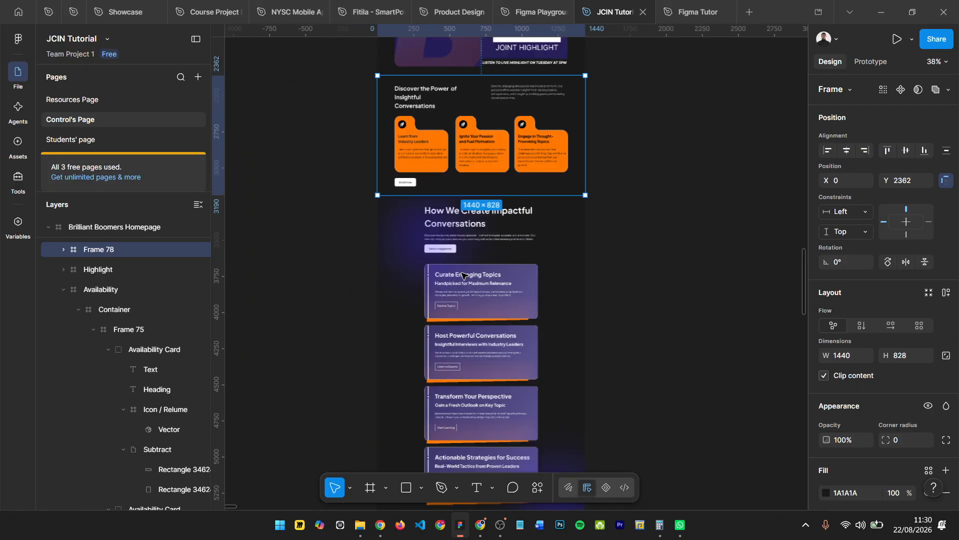
- Inspect the footer frame and its two containers, the heading with links and the logo with social icons
scroll(462, 274, "down", 10)
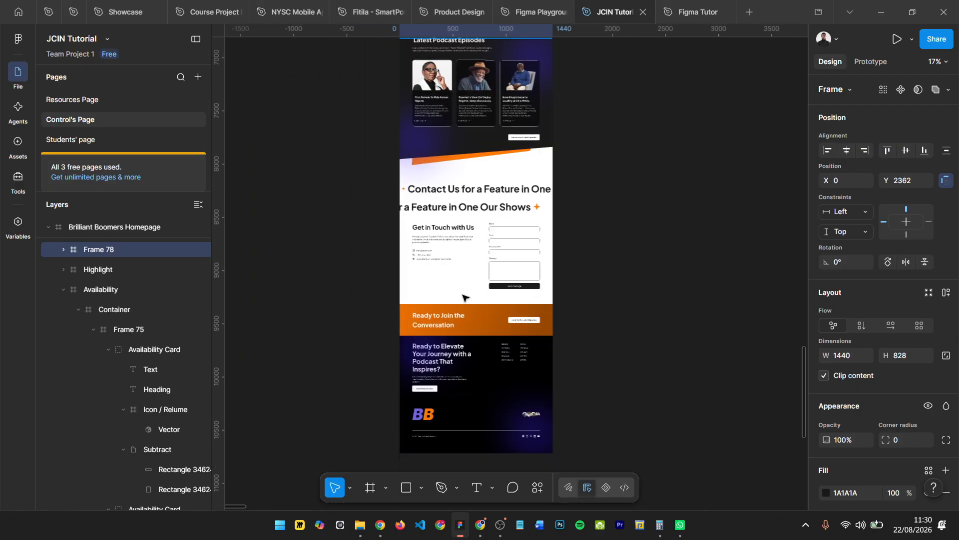
scroll(459, 300, "up", 5)
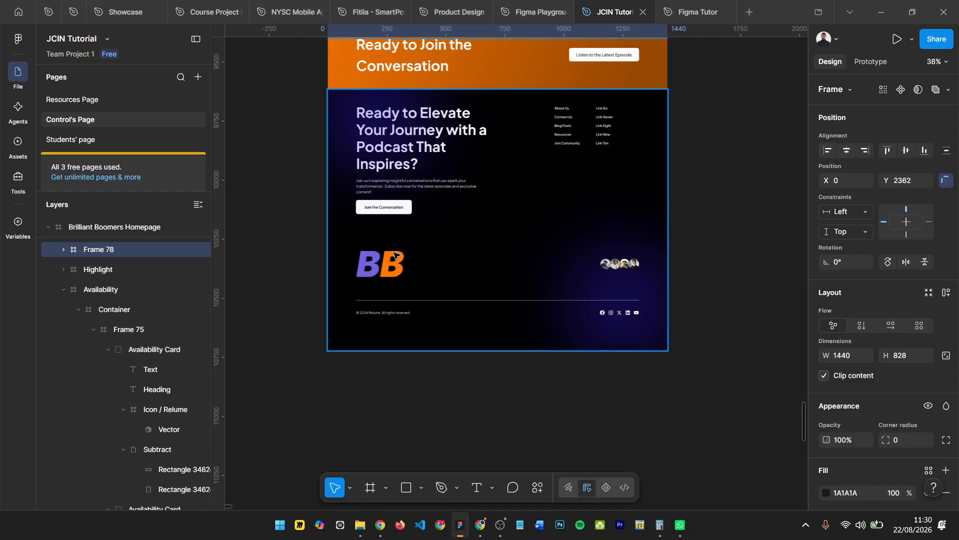
left_click(391, 261)
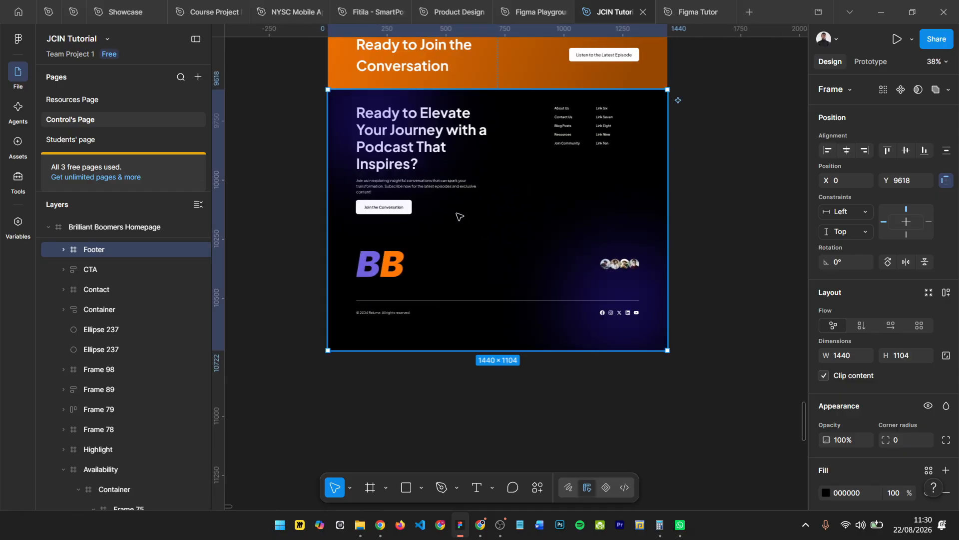
scroll(360, 120, "up", 3)
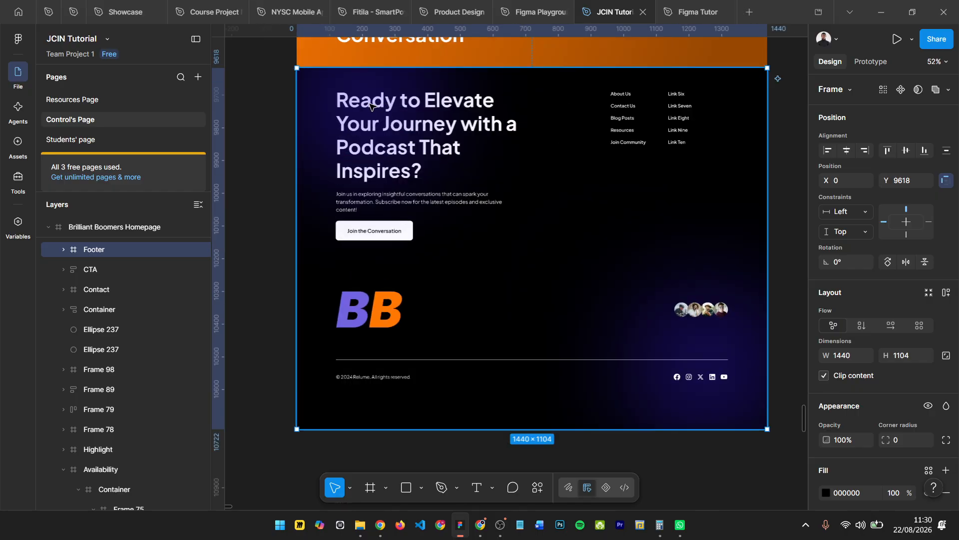
double_click(369, 105)
left_click(589, 167)
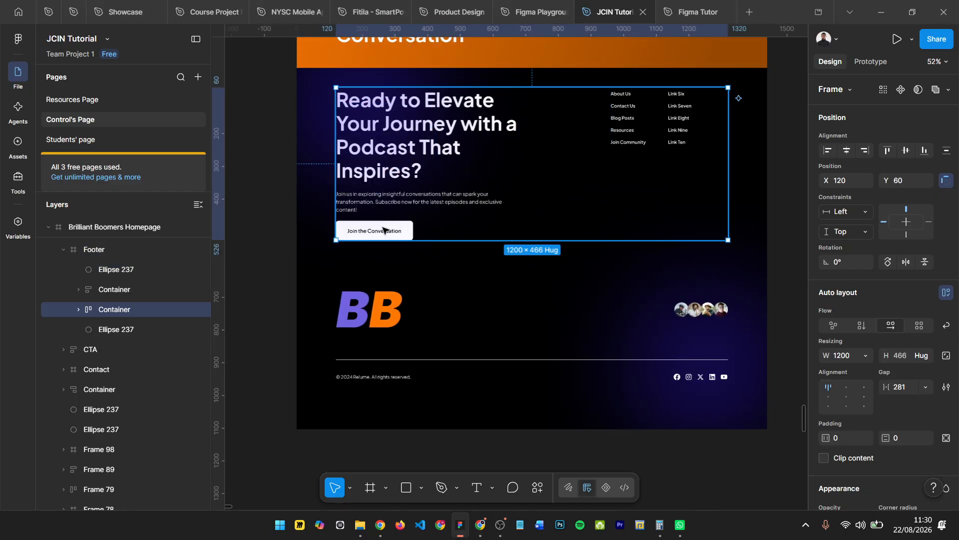
scroll(383, 230, "up", 2)
scroll(565, 160, "up", 1)
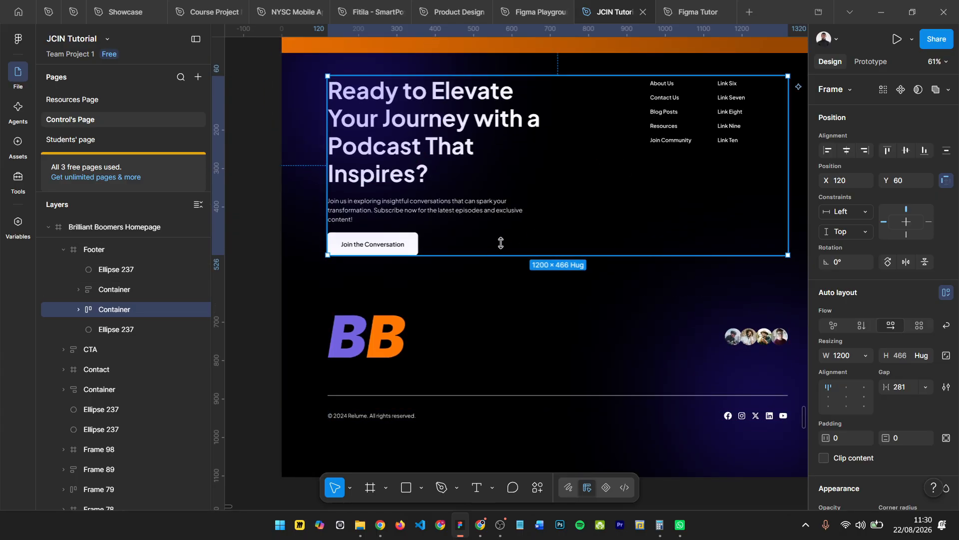
left_click(396, 362)
scroll(397, 362, "down", 1)
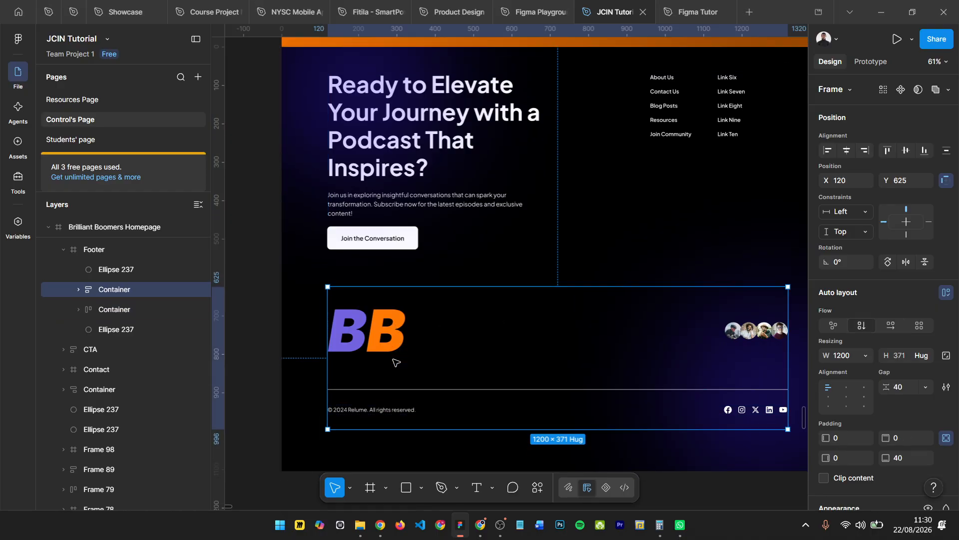
- Inspect the orange "Ready to Join the Conversation" CTA frame and review the homepage sections from there back up to the hero
scroll(565, 328, "down", 3)
scroll(528, 328, "up", 5)
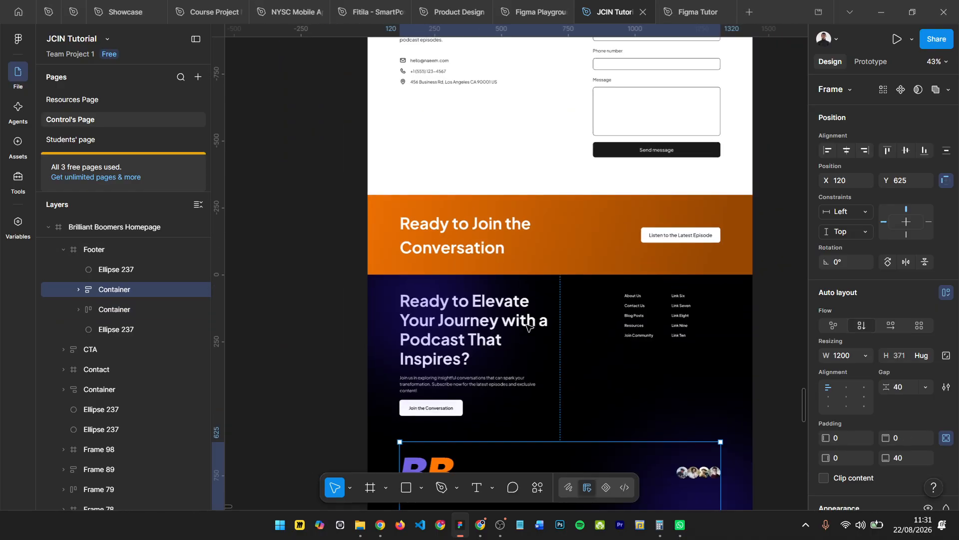
scroll(527, 327, "down", 2)
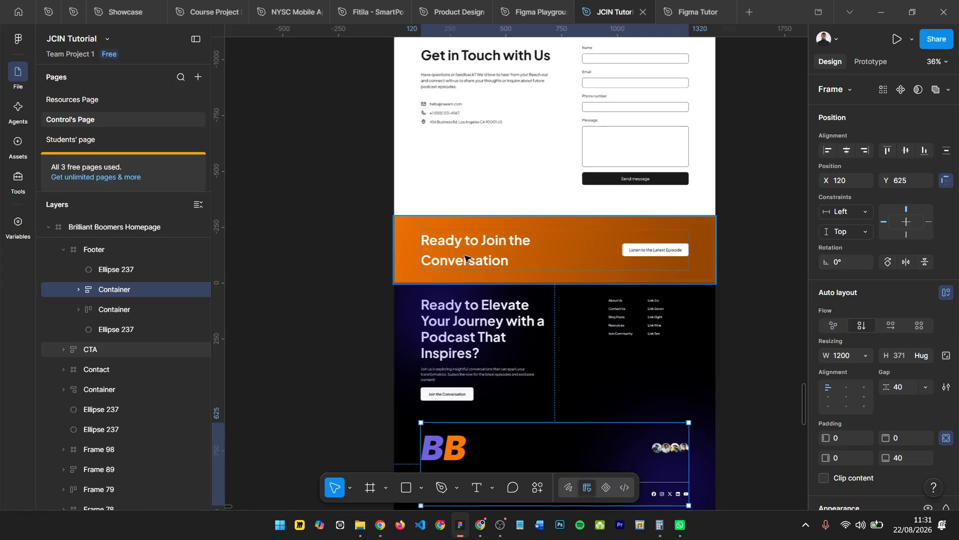
left_click(500, 270)
scroll(475, 375, "up", 1)
scroll(476, 374, "down", 4)
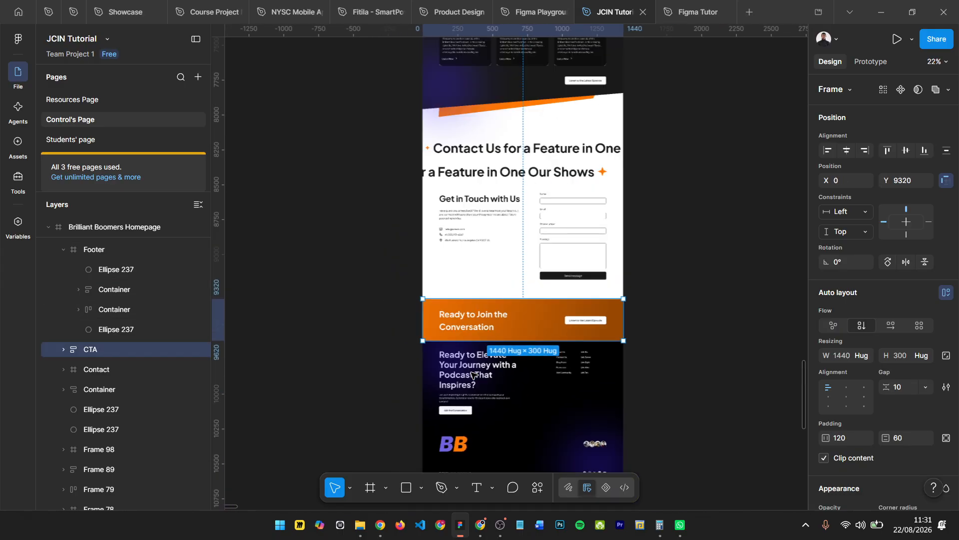
scroll(490, 253, "up", 5)
scroll(491, 247, "up", 12)
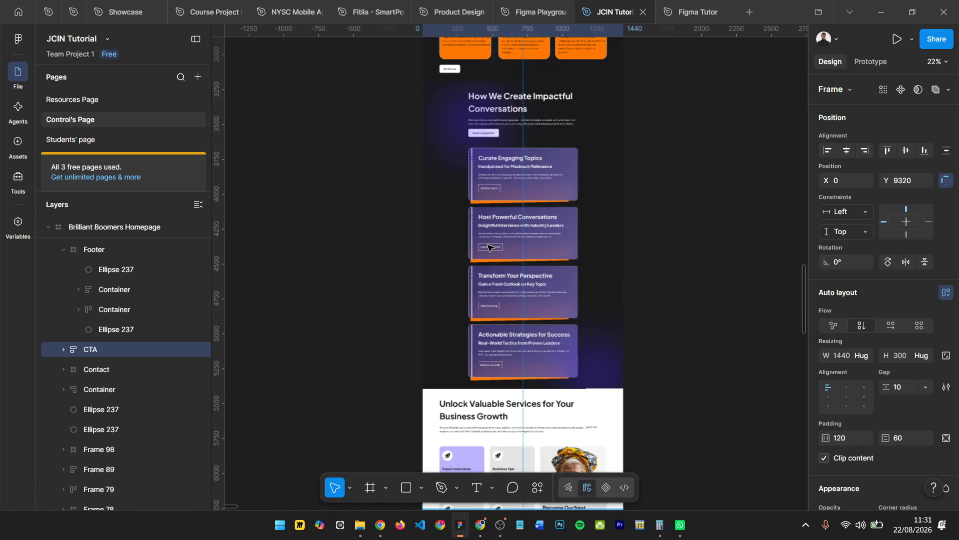
scroll(510, 130, "up", 2)
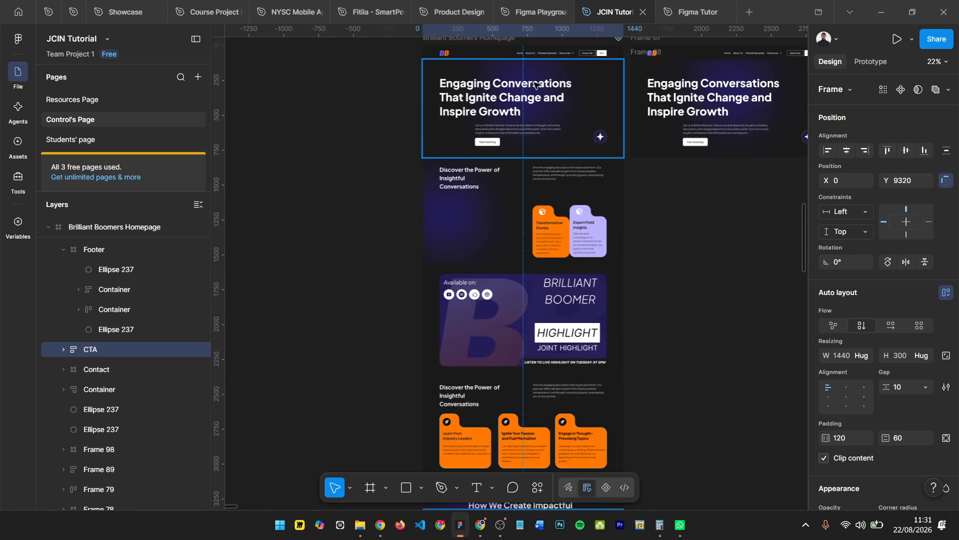
scroll(507, 275, "up", 3)
scroll(507, 275, "up", 2)
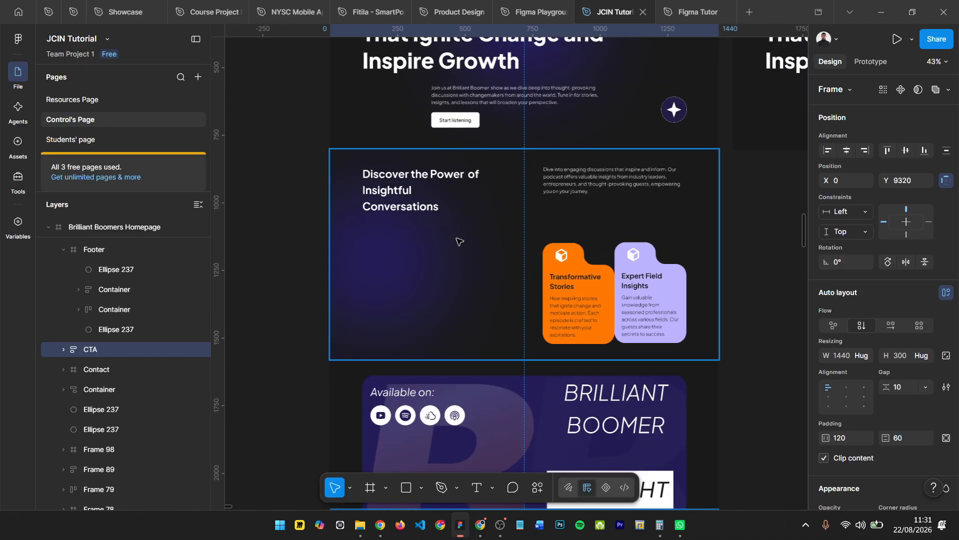
- Compare the hero and Availability sections and select the Availability heading "Discover the Power of Insightful Conversations" to inspect its text properties
scroll(599, 224, "right", 3)
scroll(698, 209, "down", 1)
scroll(742, 197, "up", 3)
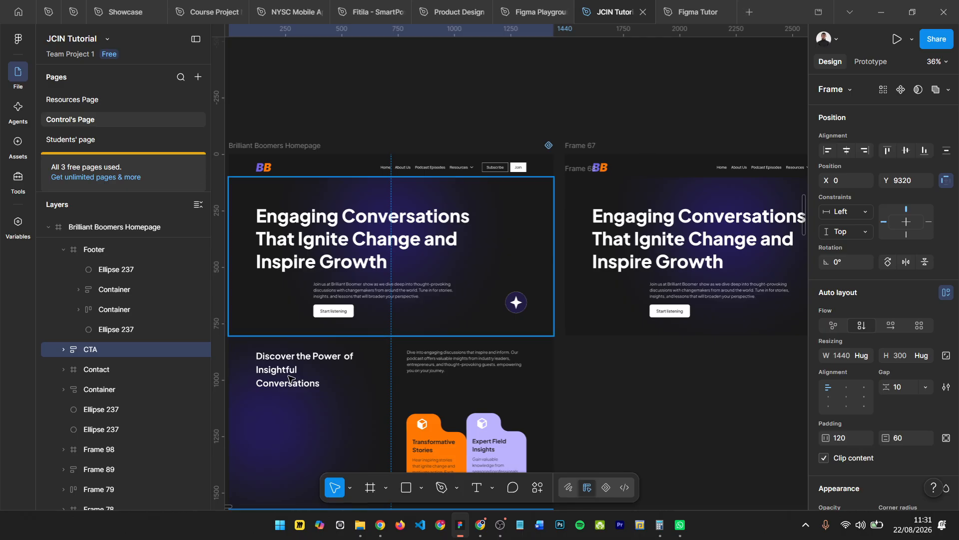
scroll(295, 378, "right", 1)
scroll(329, 370, "down", 1)
scroll(374, 356, "up", 1)
scroll(424, 300, "up", 2)
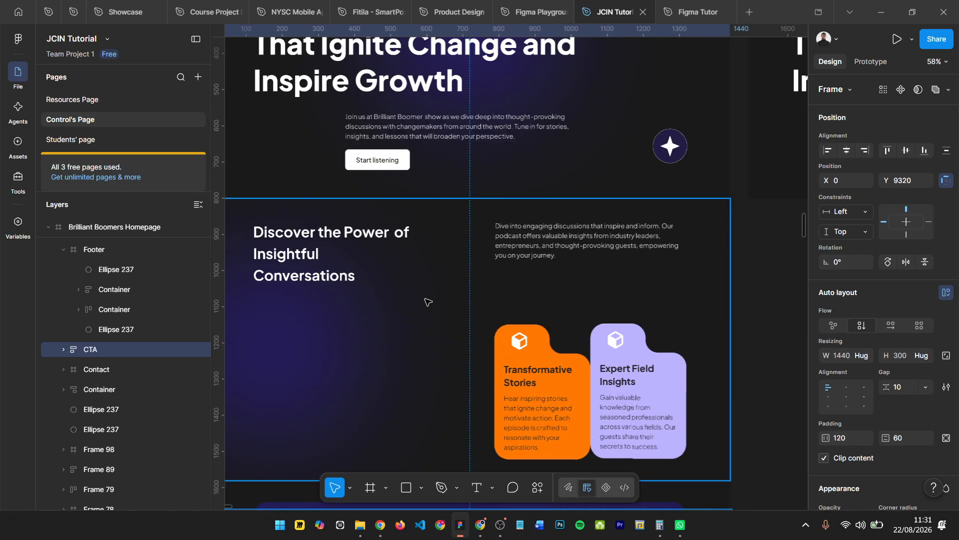
scroll(424, 302, "down", 1)
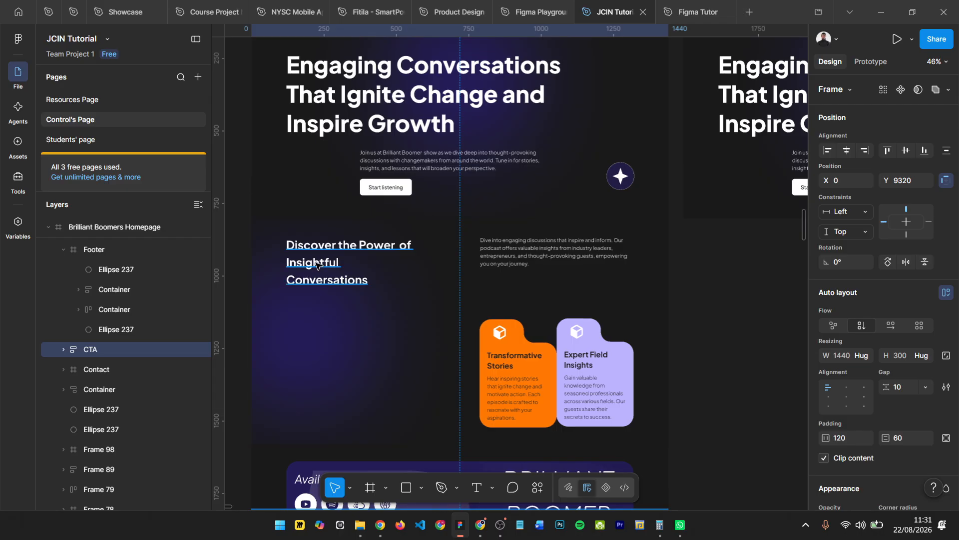
left_click(391, 254, "ctrl")
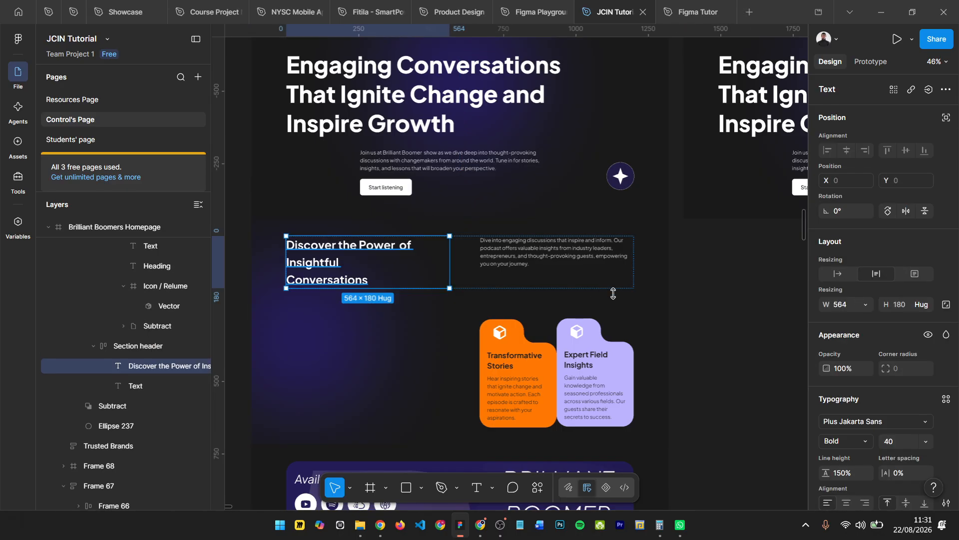
- Inspect the orange card's shape and the purple background ellipse in the Availability section, leaving nothing selected
key("Tab")
left_click(515, 341, "ctrl")
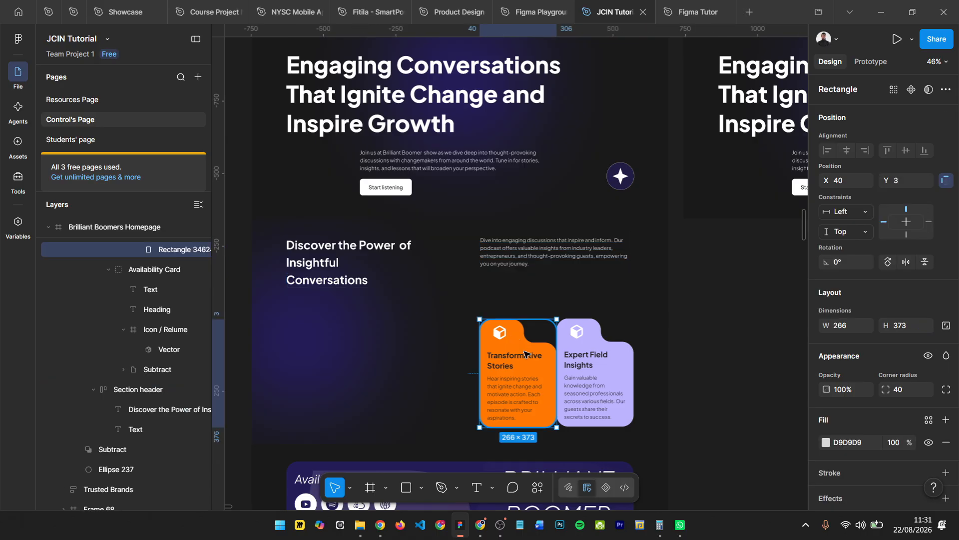
left_click(284, 333, "ctrl")
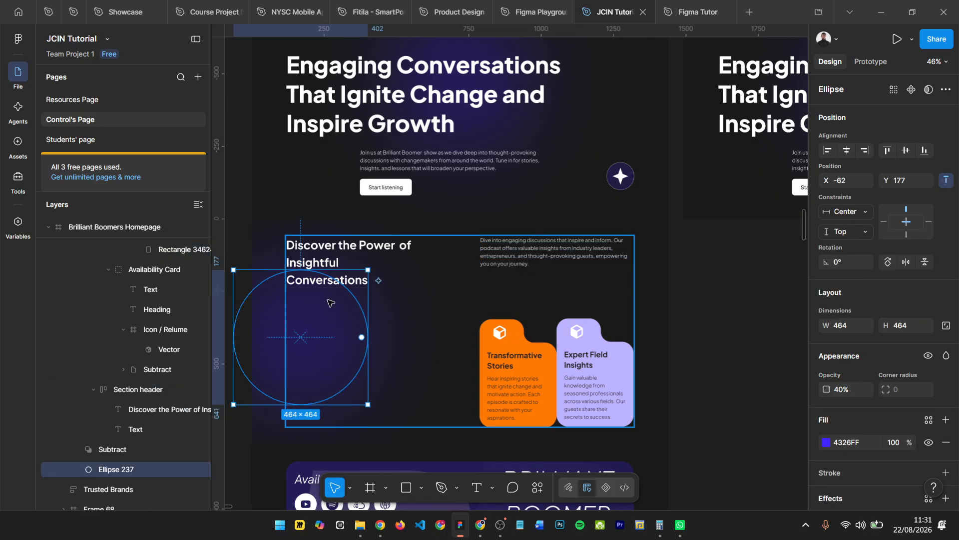
scroll(298, 314, "down", 1)
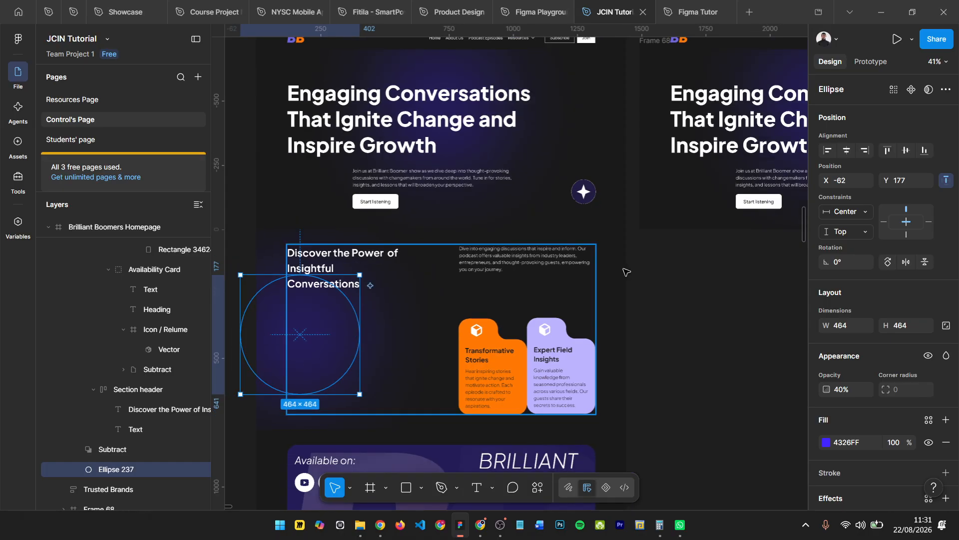
scroll(626, 272, "right", 3)
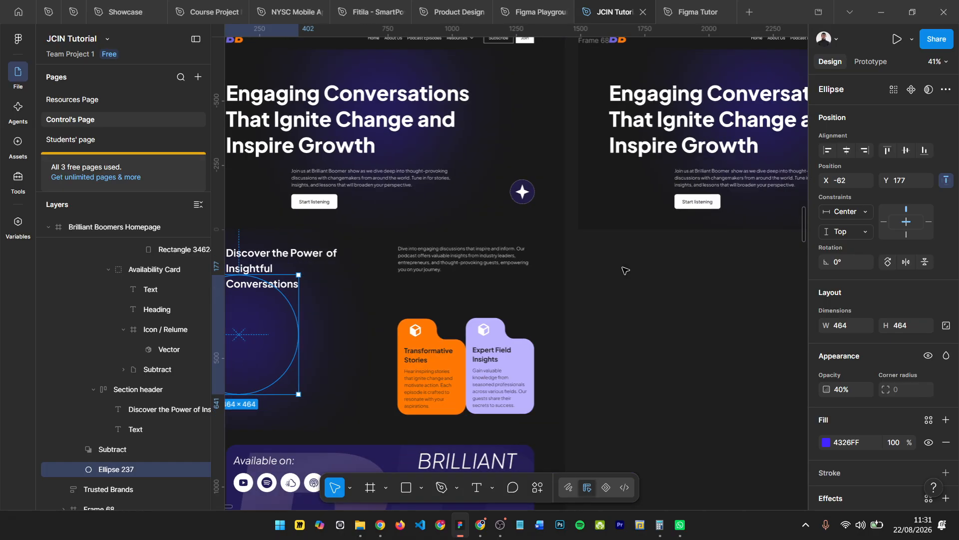
left_click(626, 271)
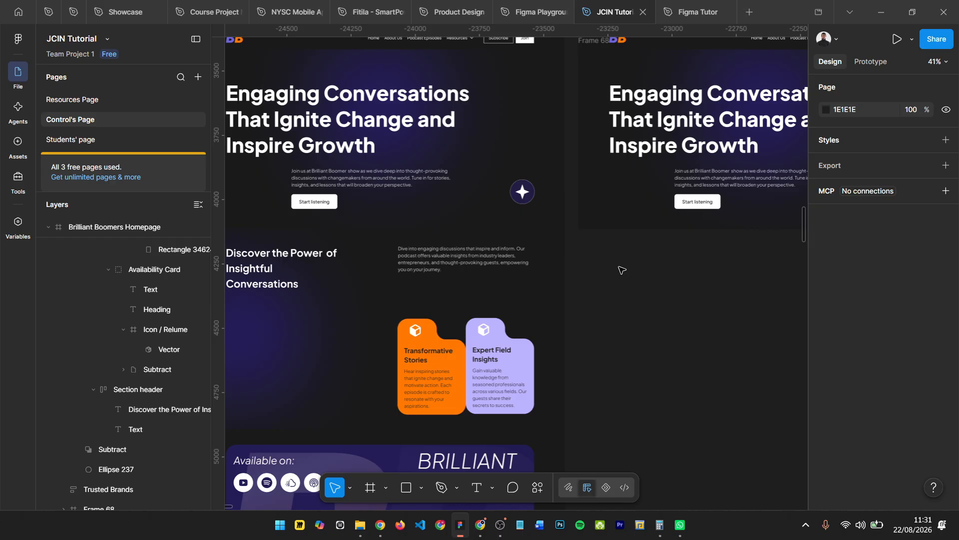
- Draw a frame about 1385 × 481 below the duplicated hero, set its width to 1440 and align its left edge with the hero
key("f")
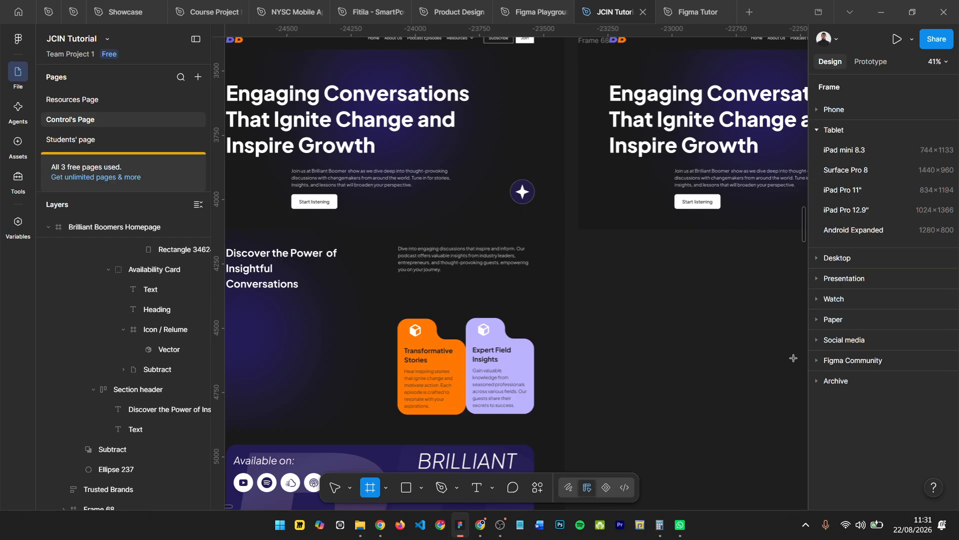
left_click_drag(591, 249, 777, 372)
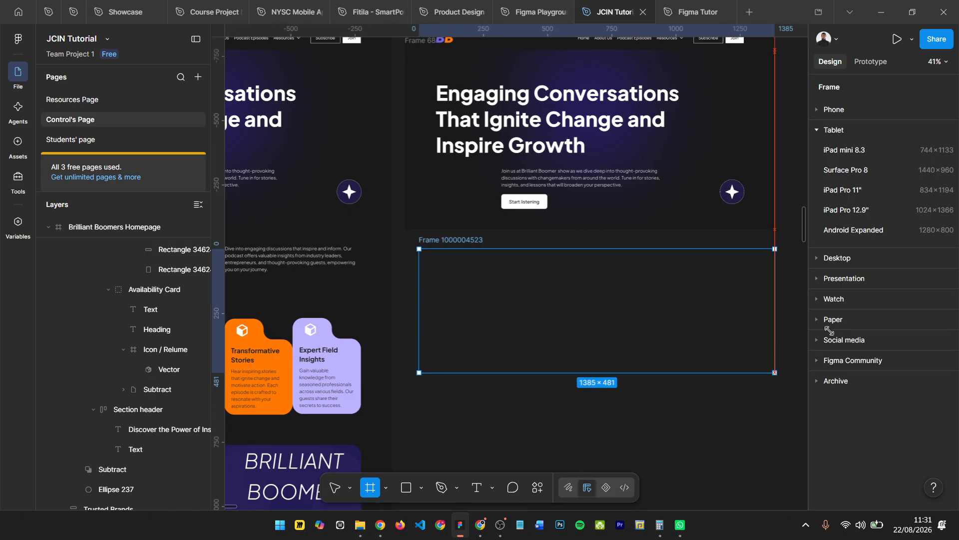
left_click_drag(830, 329, 840, 308)
left_click(852, 304)
type("1440")
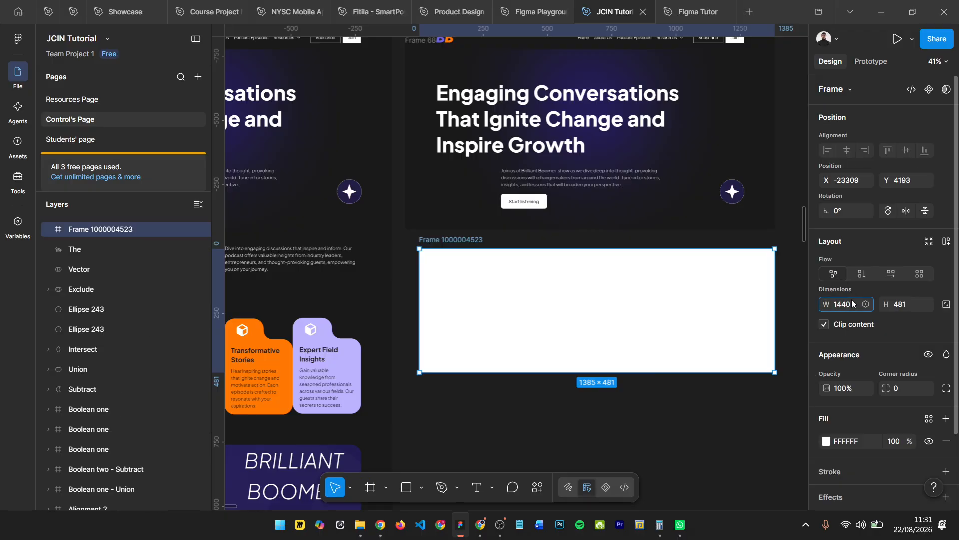
key("Return")
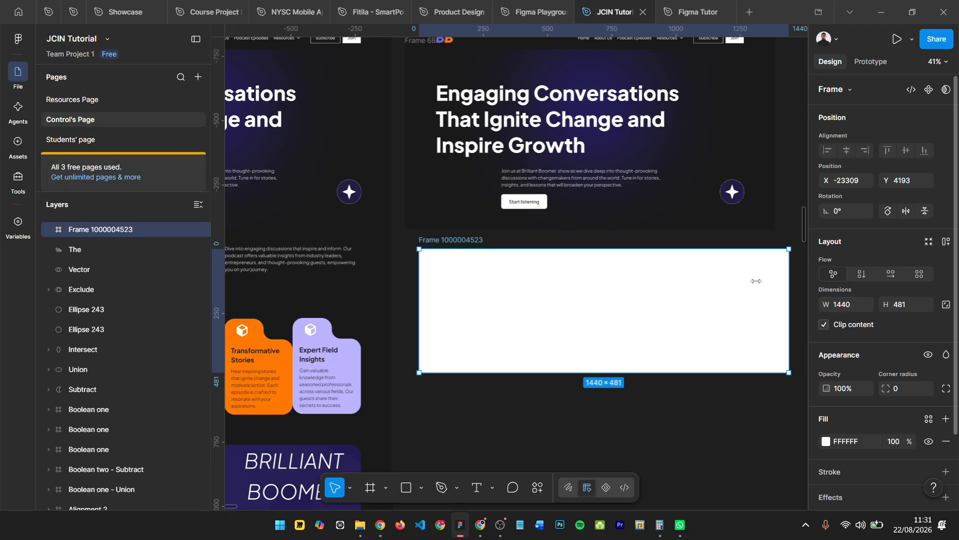
left_click_drag(451, 243, 436, 241)
- Match the new frame to the Availability section by setting its height to 777
scroll(380, 292, "left", 6)
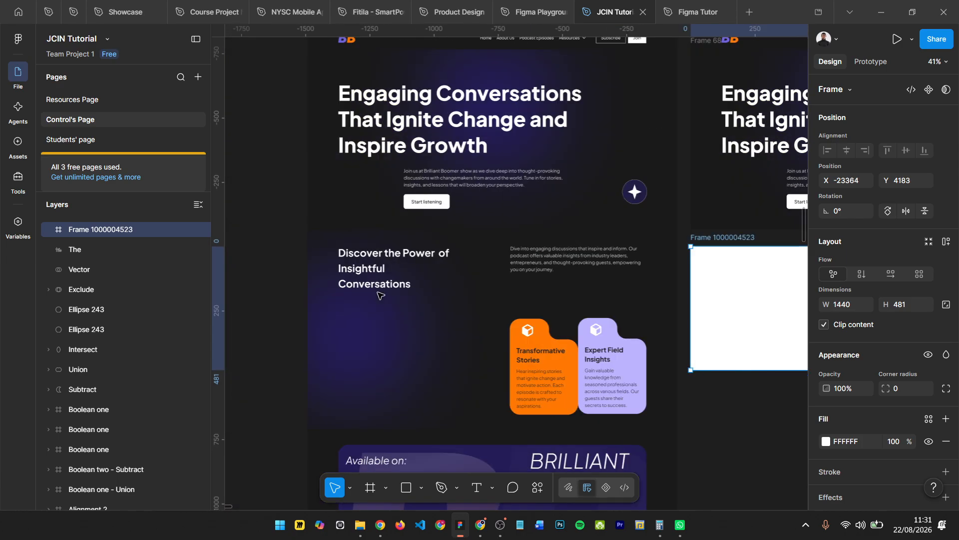
left_click(396, 312)
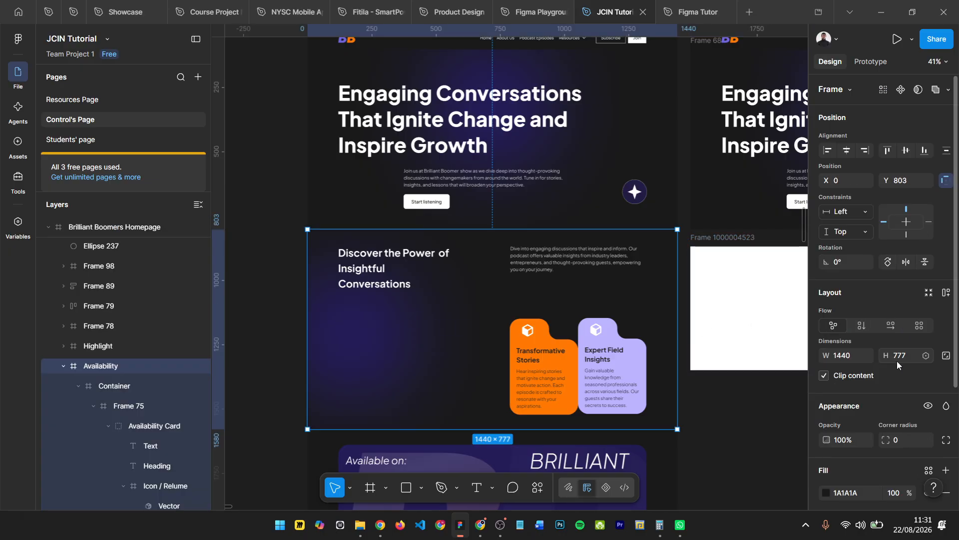
scroll(478, 332, "right", 4)
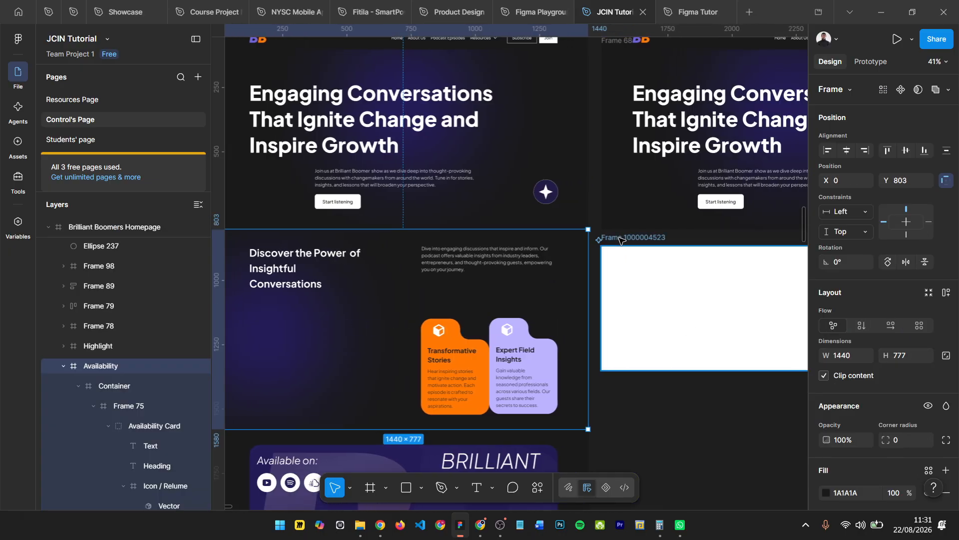
left_click(723, 326)
left_click(903, 306)
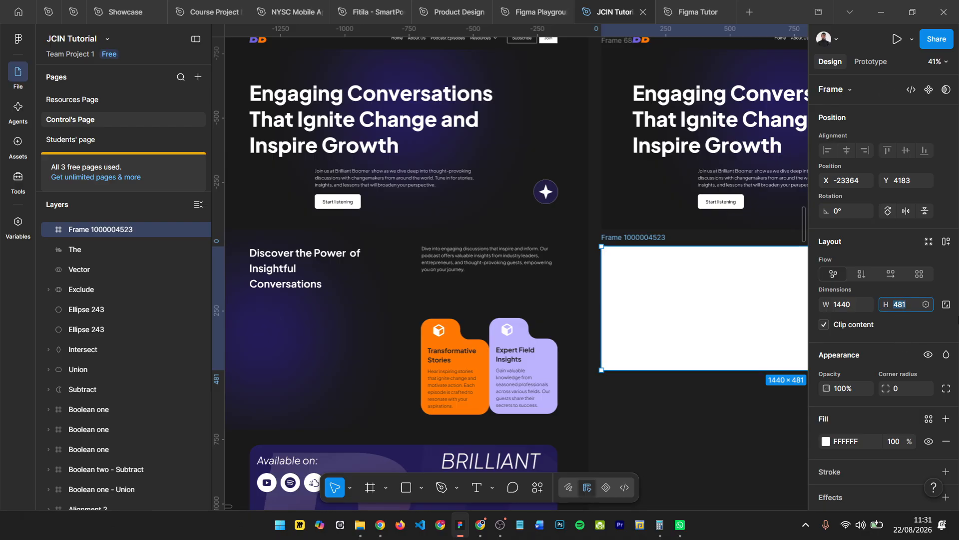
key("Return")
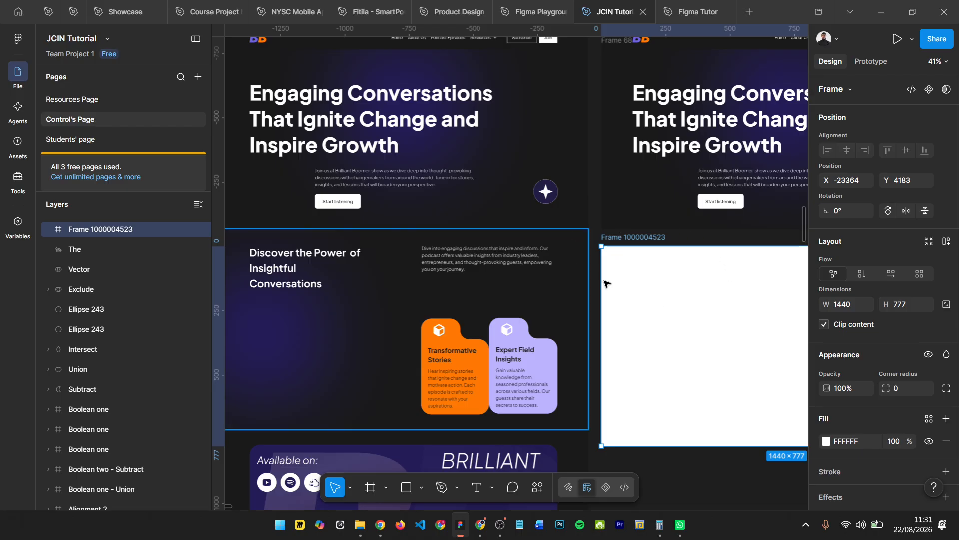
- Fill the new frame with 1A1A1A sampled from the Availability background and move it slightly closer to the hero
key("i")
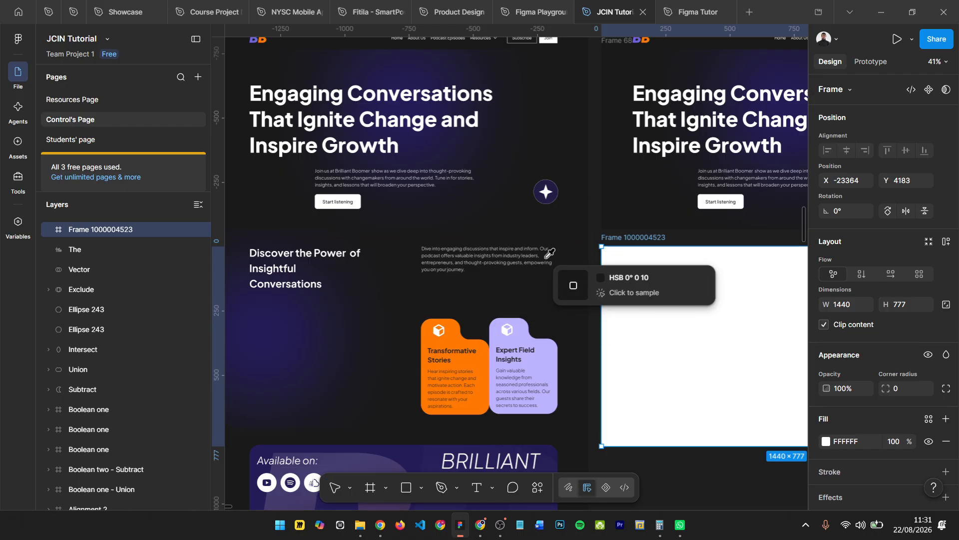
left_click(531, 286)
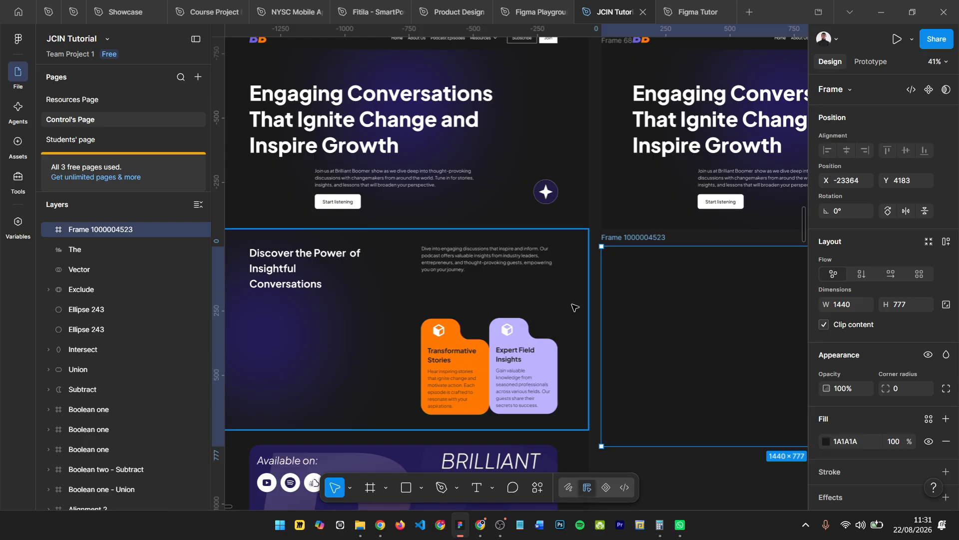
left_click_drag(640, 236, 641, 231)
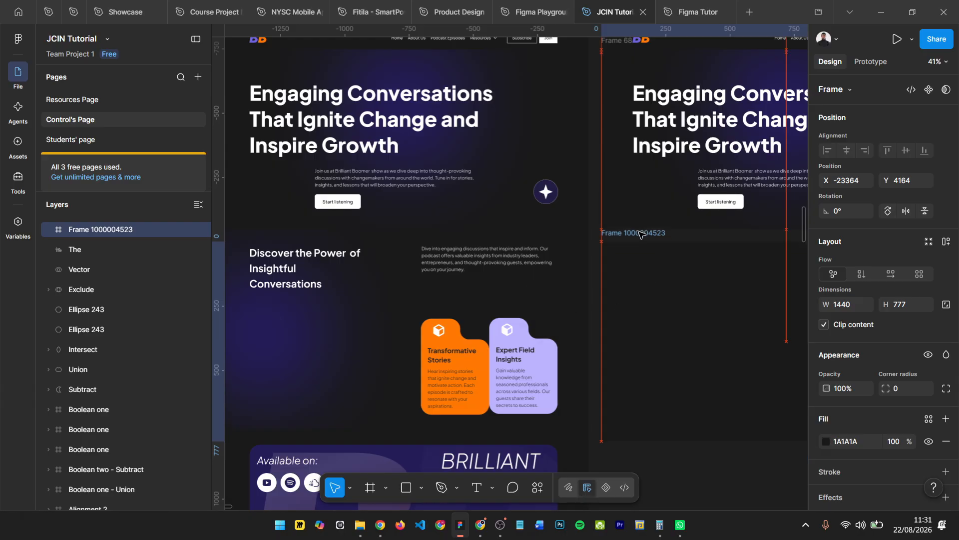
- Rename the new frame below the hero as "Highlight"
double_click(641, 230)
type("High")
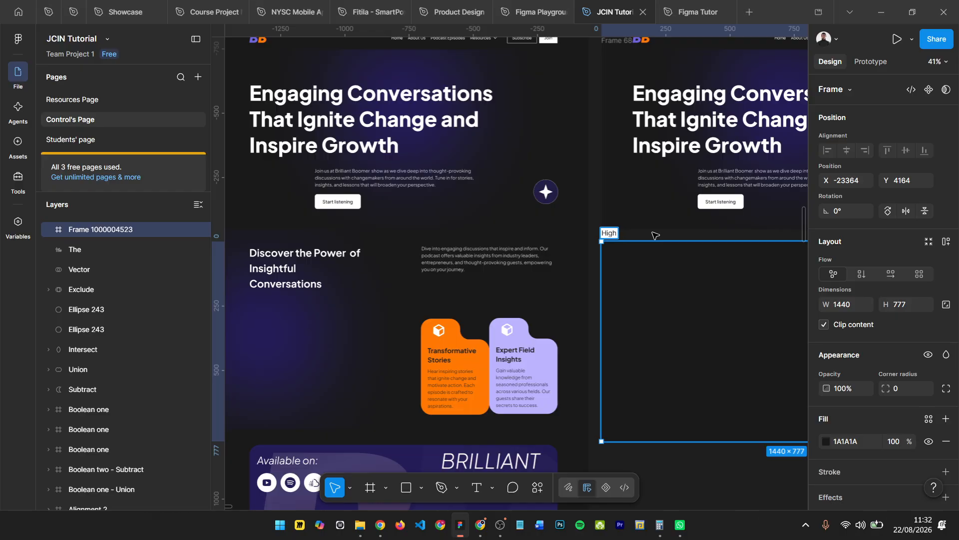
type("light")
key("Return")
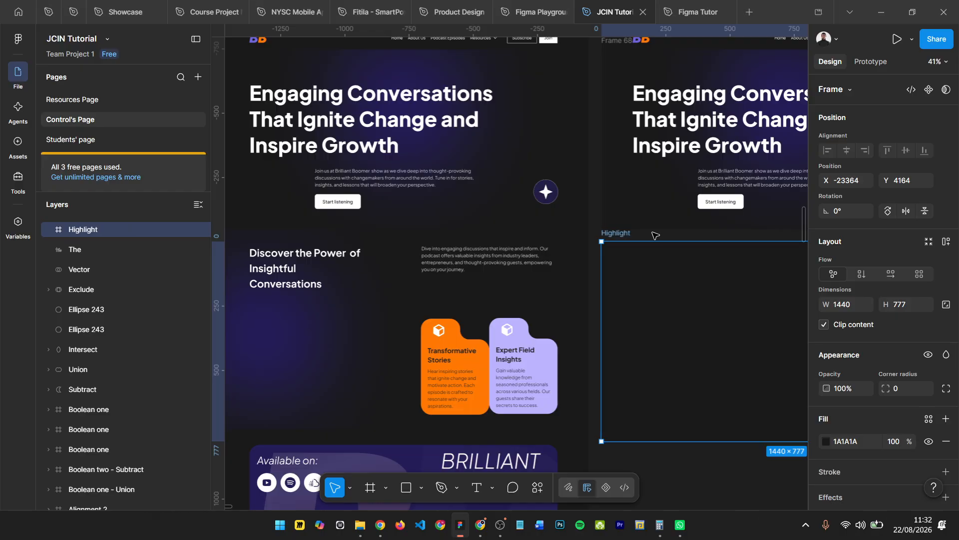
- Copy the heading "Discover the Power of Insightful Conversations" from the Availability section into the upper left of the Highlight frame and check its typography
scroll(360, 260, "down", 2)
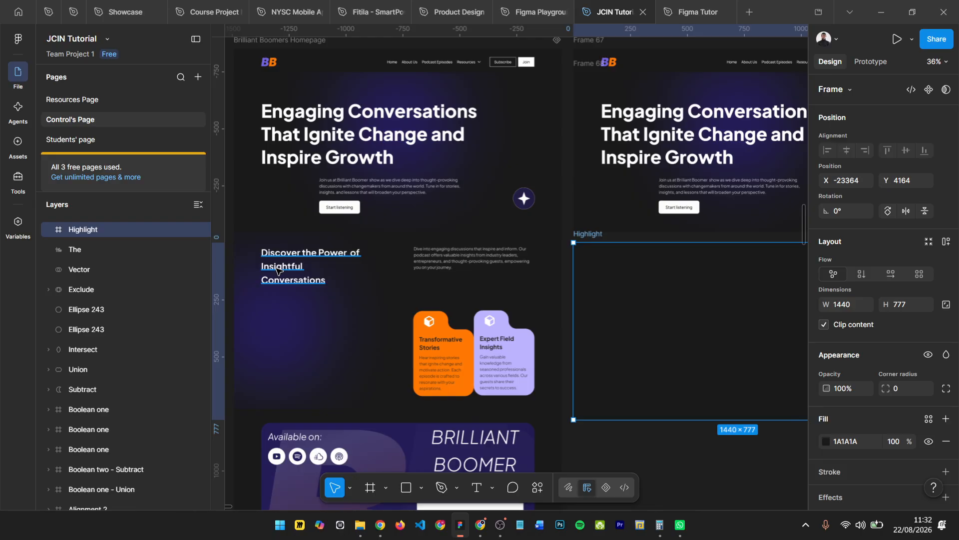
left_click(276, 270)
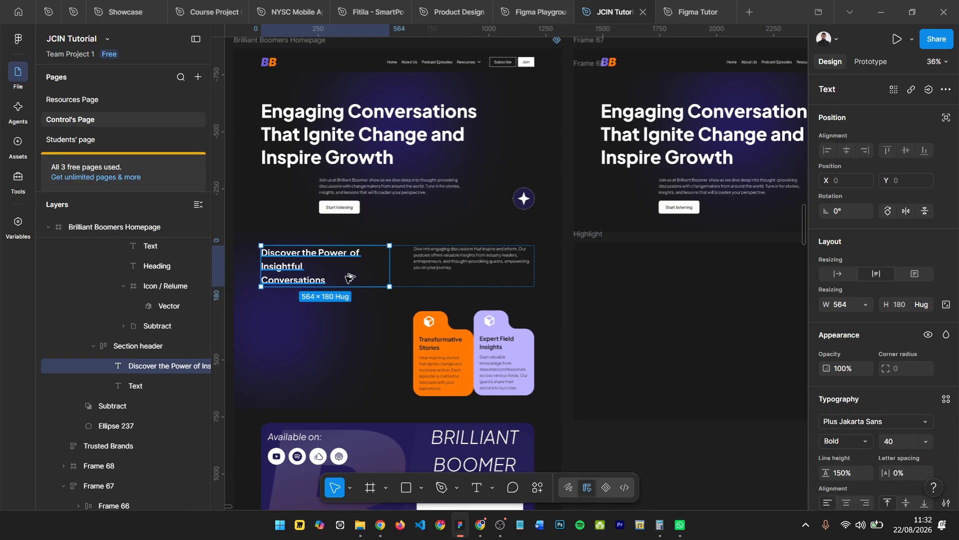
left_click_drag(561, 292, 618, 273)
scroll(725, 325, "right", 2)
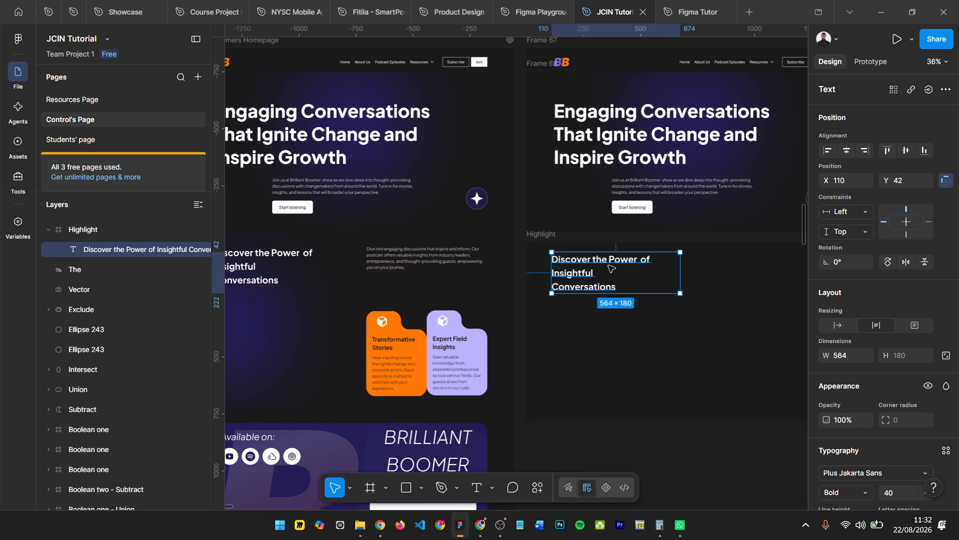
scroll(837, 390, "down", 2)
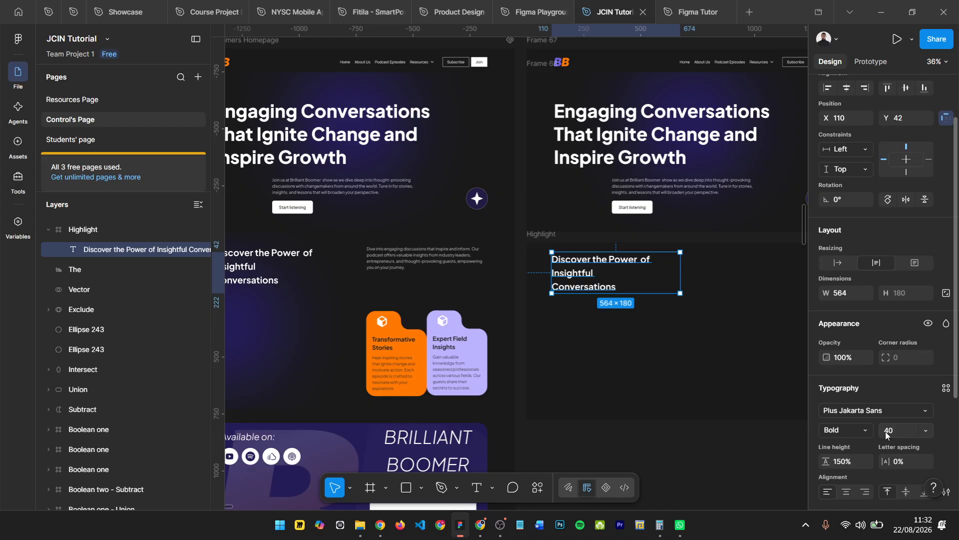
scroll(625, 324, "right", 4)
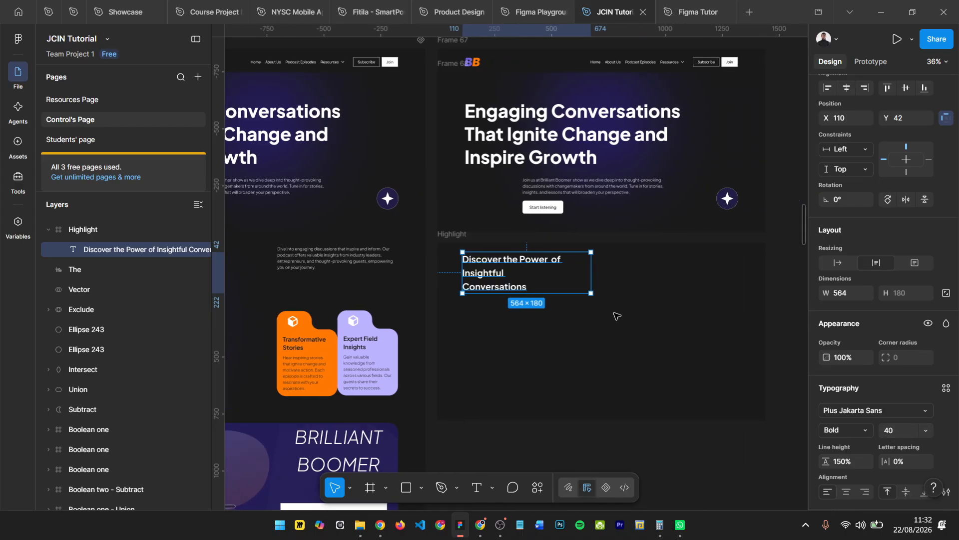
scroll(465, 190, "up", 3)
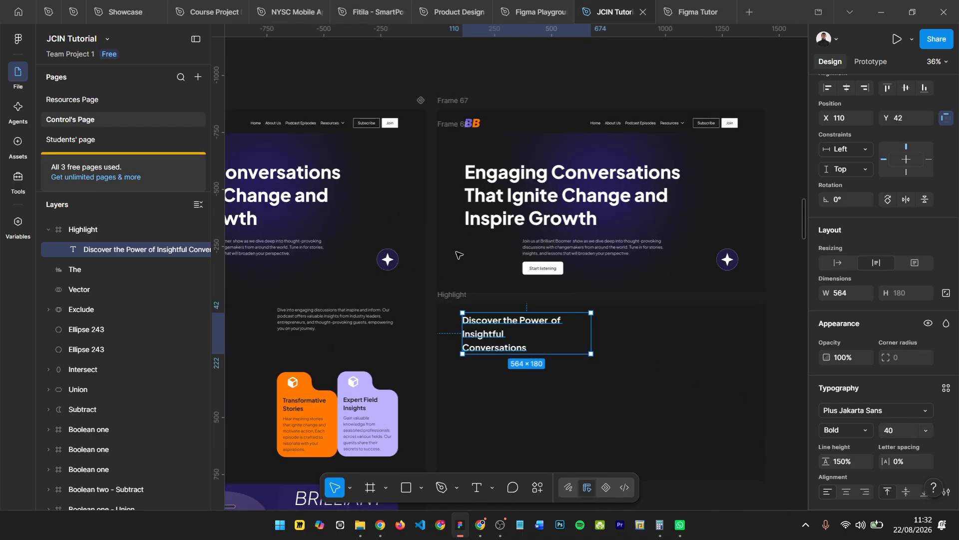
- Move the Highlight frame with its heading onto the empty canvas to the right of the duplicated hero
left_click(457, 294)
scroll(458, 299, "down", 3)
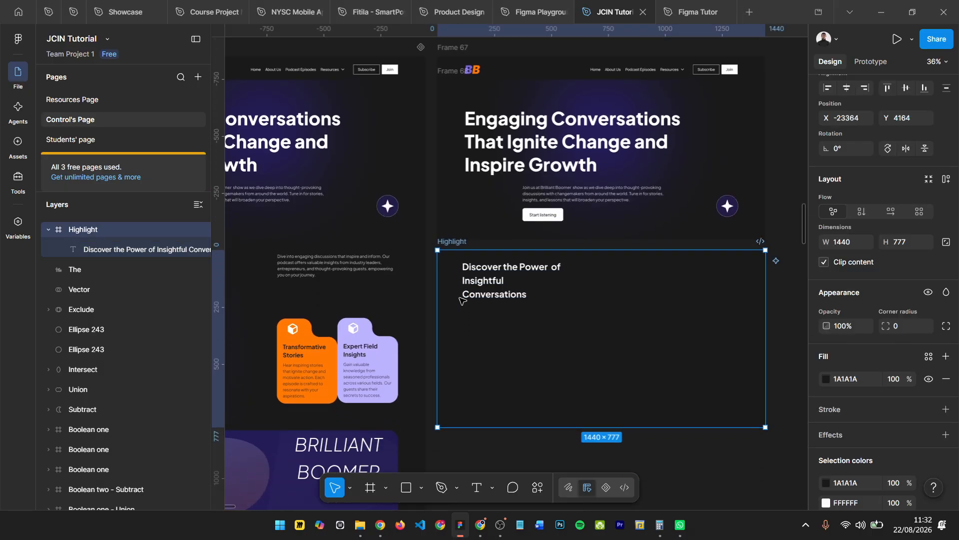
scroll(458, 298, "right", 3)
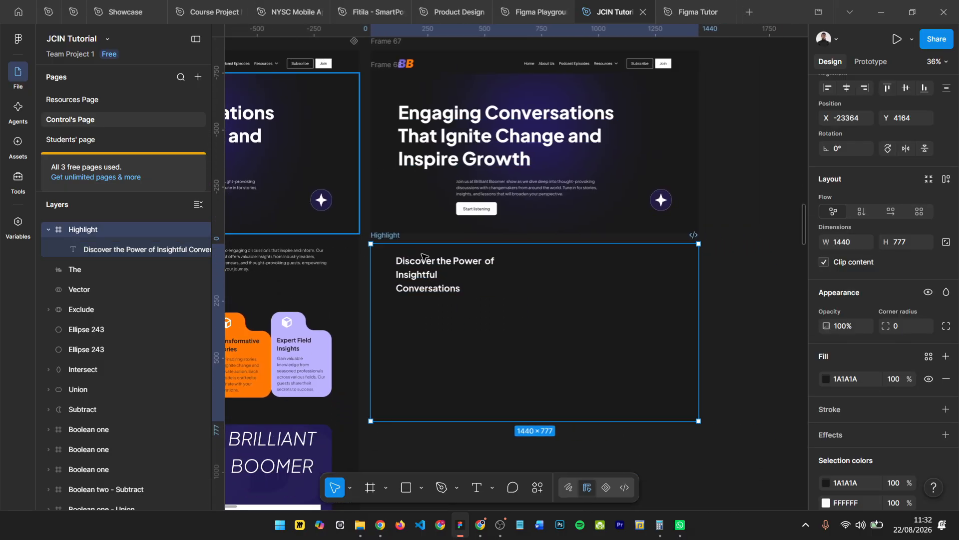
scroll(394, 260, "down", 2)
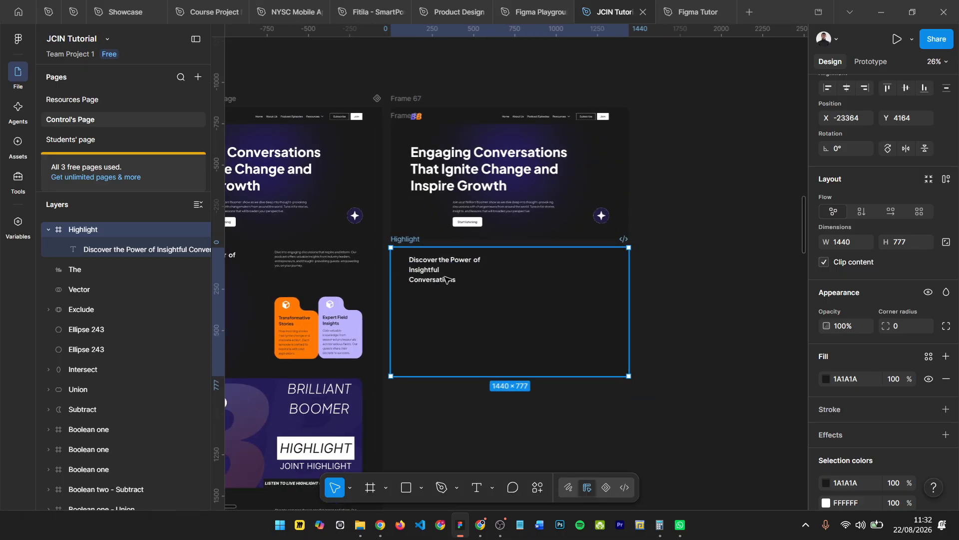
left_click_drag(447, 279, 718, 143)
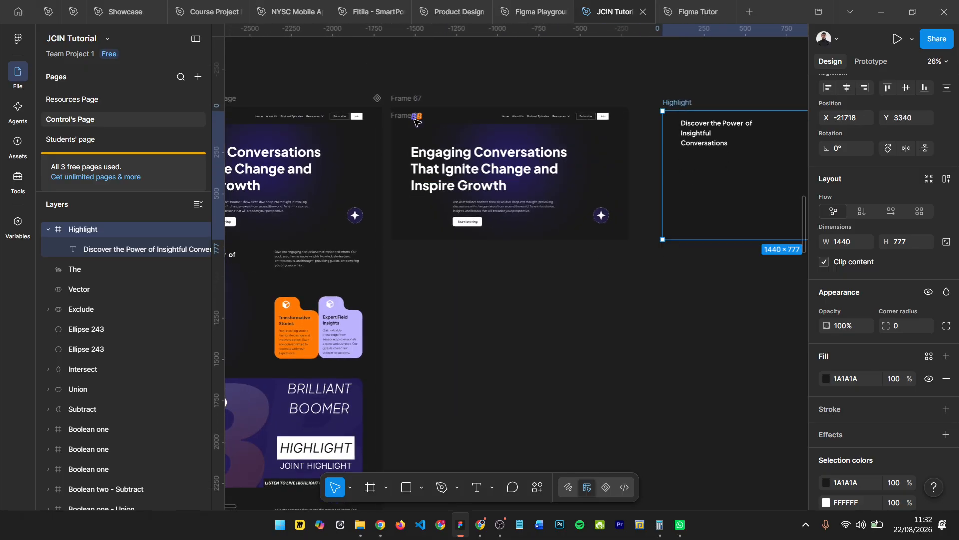
- Wrap the duplicated navigation bar and hero section together in one new frame
left_click(393, 100)
scroll(392, 102, "up", 5)
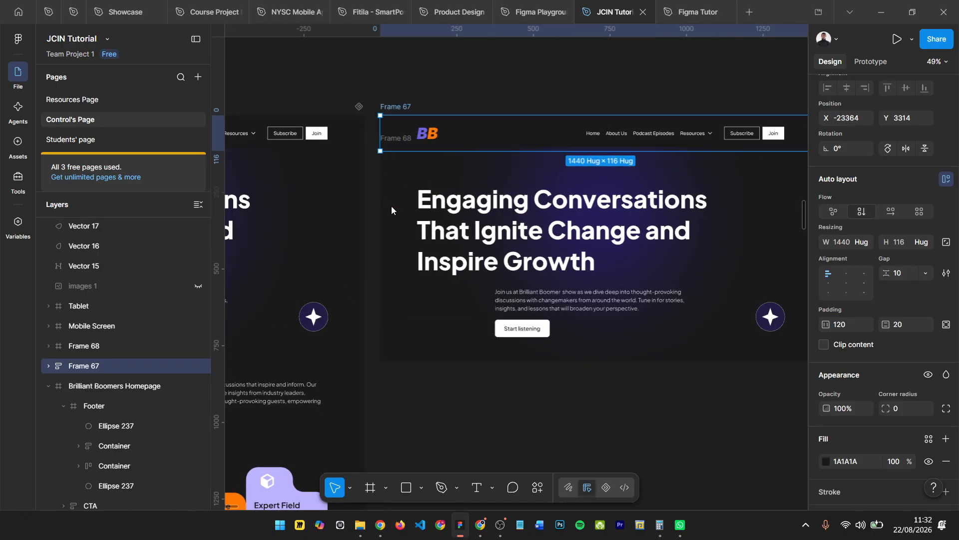
key("Escape")
left_click(394, 106)
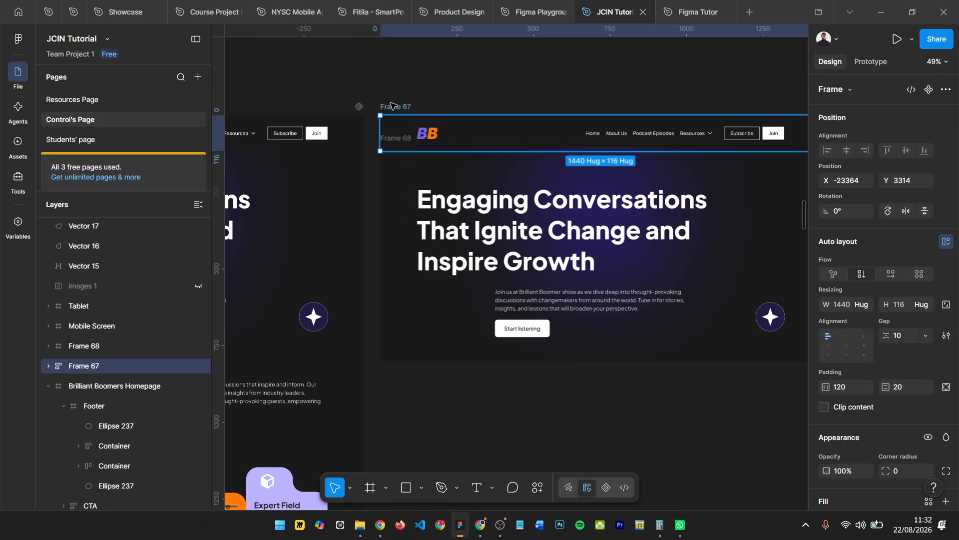
left_click(378, 95)
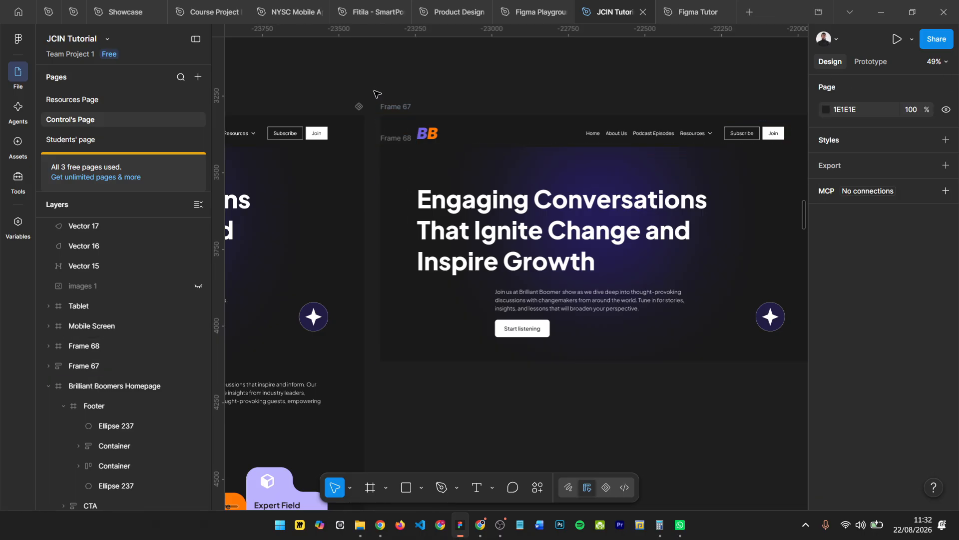
left_click_drag(465, 151, 762, 379)
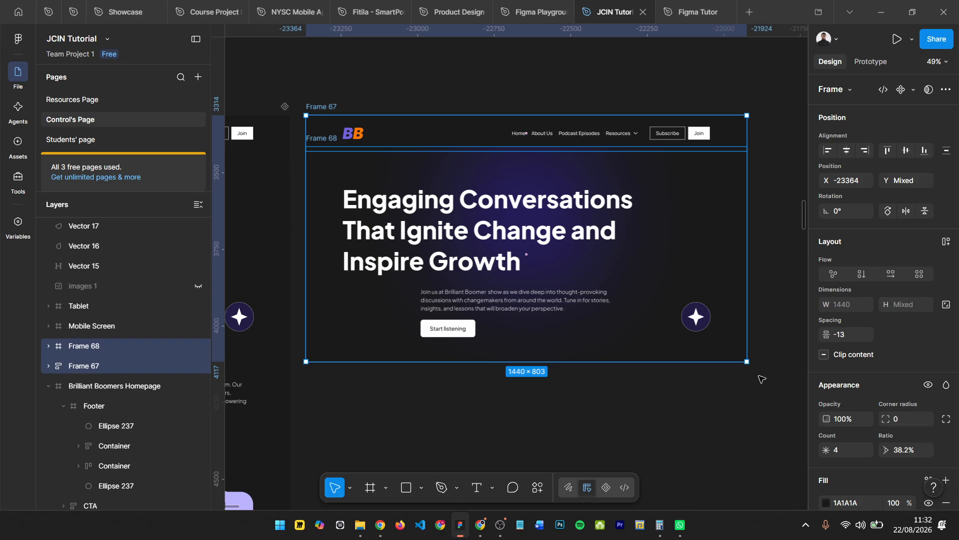
key("ctrl+alt+g")
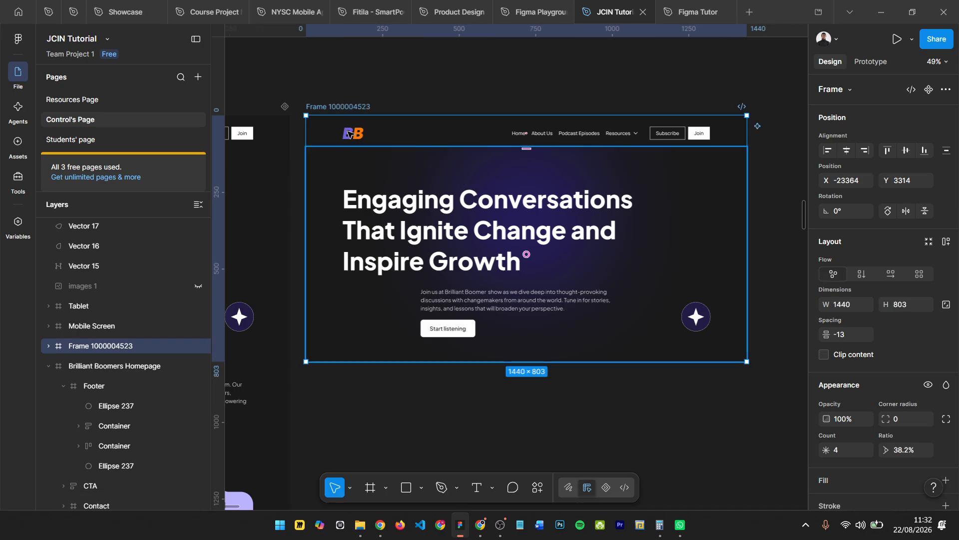
- Rename the frame containing the navigation bar and hero as "Home"
double_click(336, 107)
type("Home")
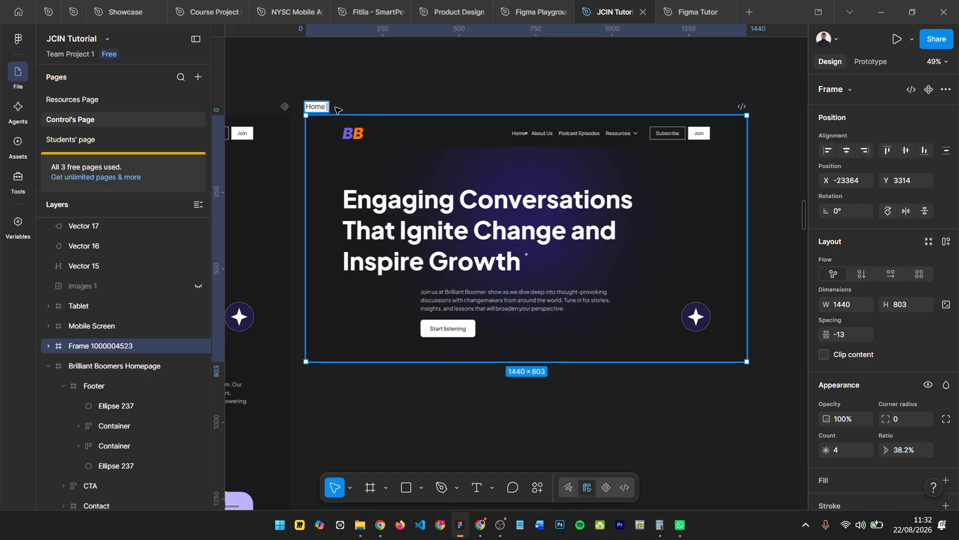
key("Return")
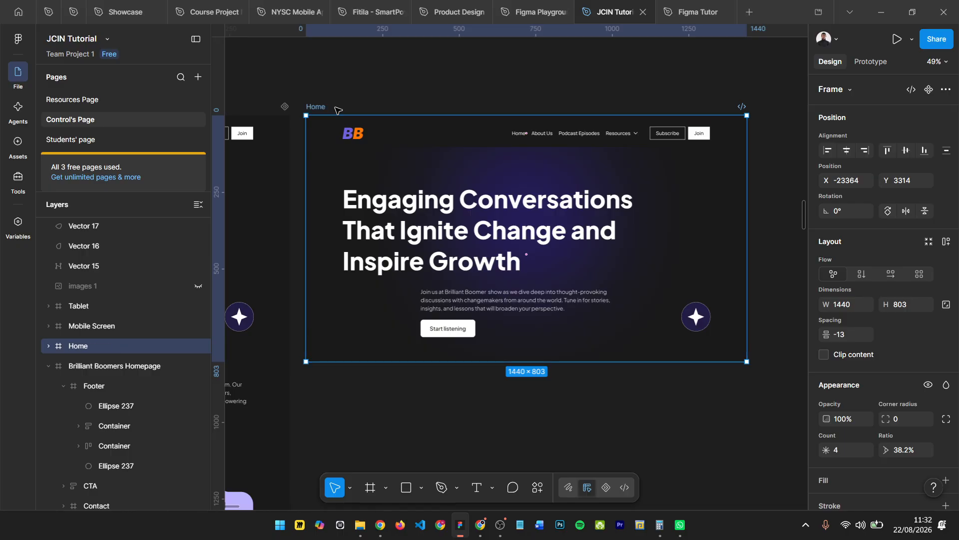
- Extend the Home frame downward to a height of about 4758, leaving room for further sections below the hero
left_click_drag(476, 372, 476, 509)
mouse_move(481, 501)
left_mouse_down()
mouse_move(494, 464)
mouse_move(495, 507)
left_mouse_up()
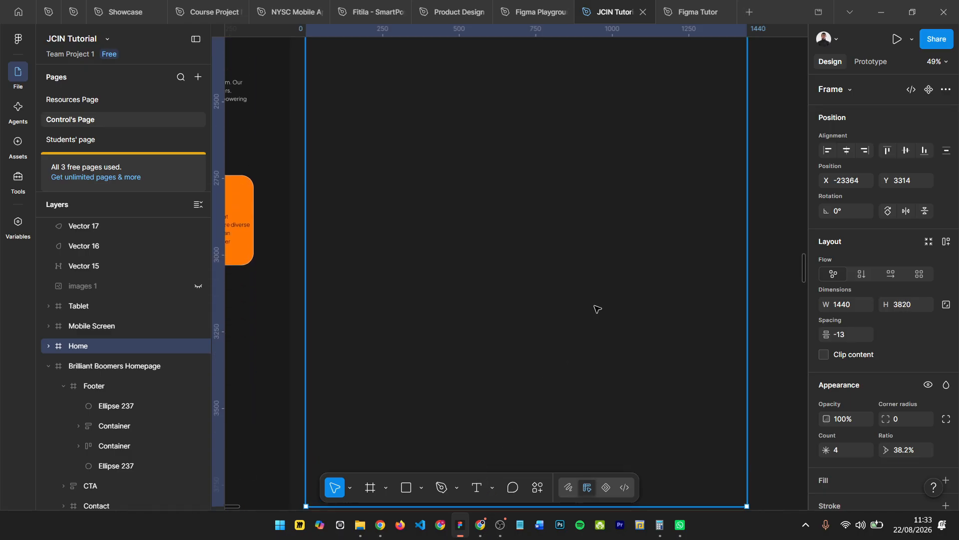
scroll(595, 307, "down", 5)
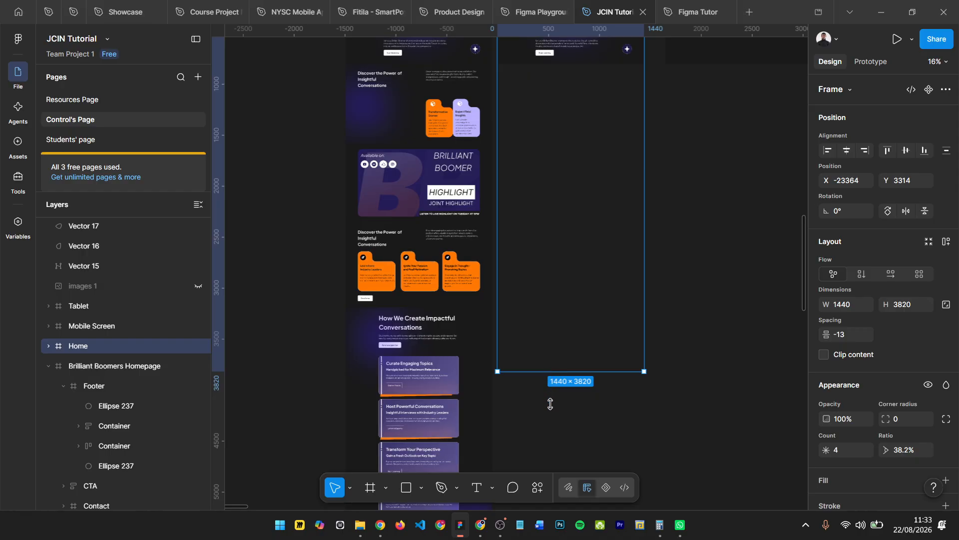
left_click_drag(550, 371, 550, 456)
scroll(500, 255, "up", 10)
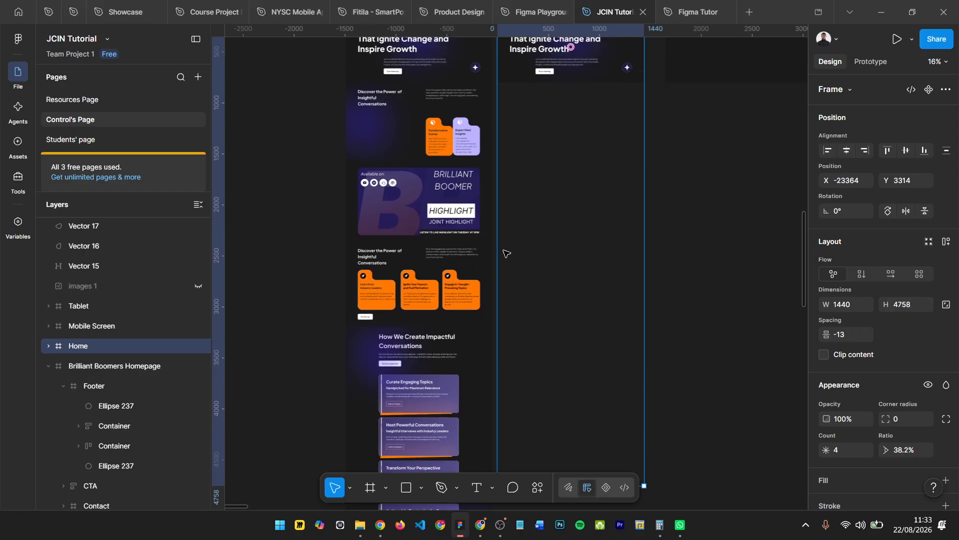
- Add a layout guide to the Home frame and change its type from grid to columns
scroll(521, 217, "up", 4)
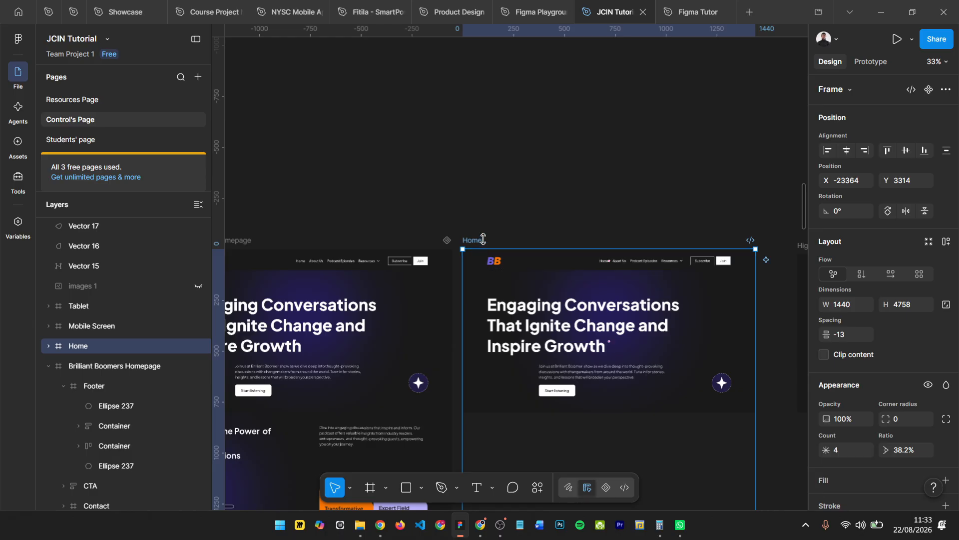
scroll(492, 252, "down", 2)
left_click(498, 264)
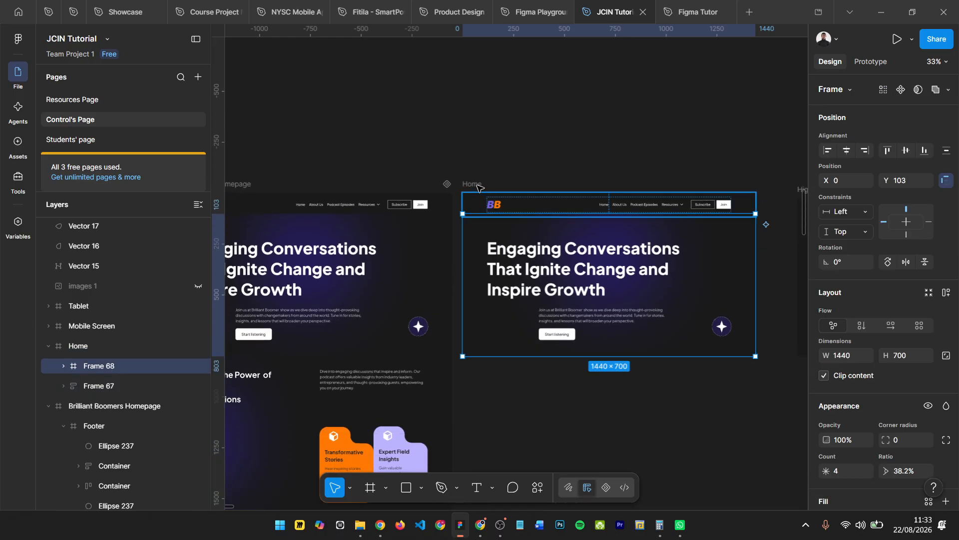
key("Escape")
scroll(879, 389, "down", 5)
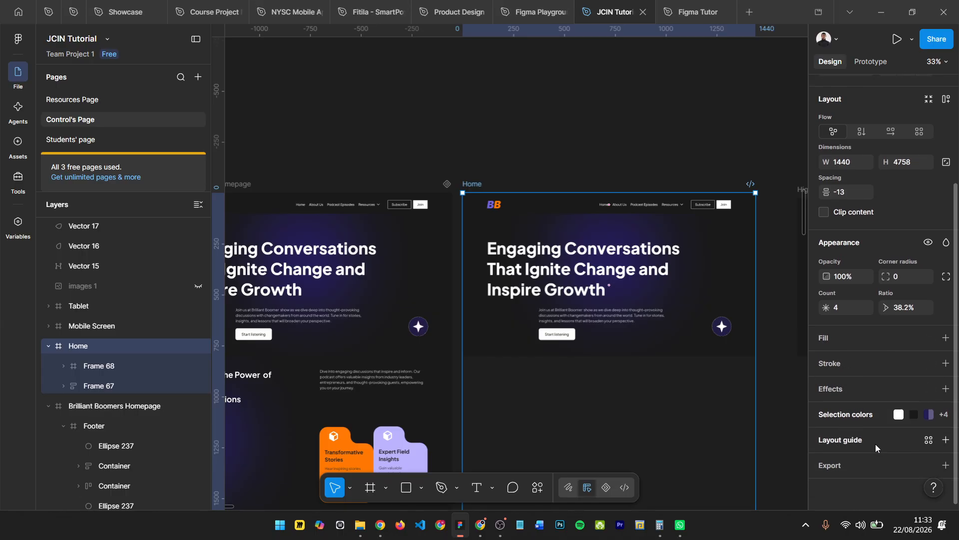
left_click(946, 439)
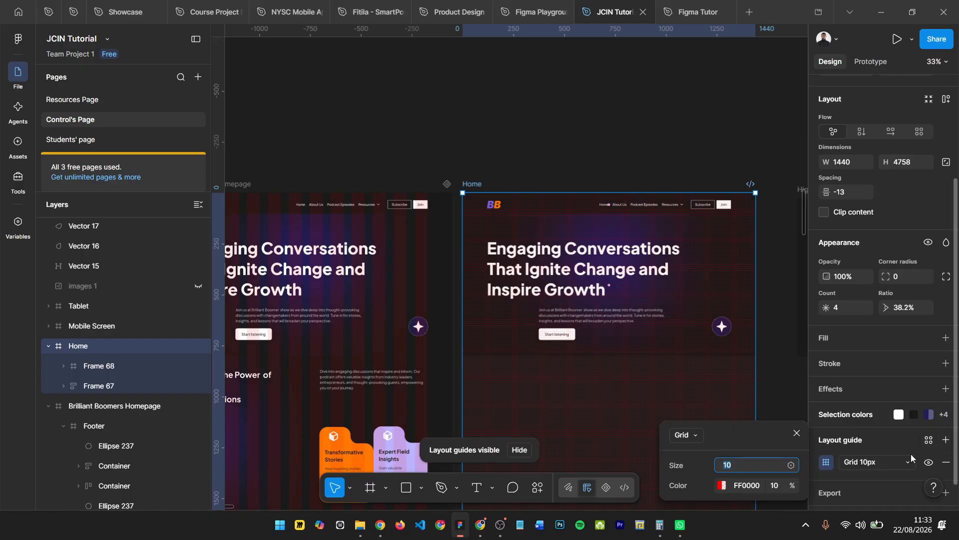
left_click(686, 435)
left_click(697, 469)
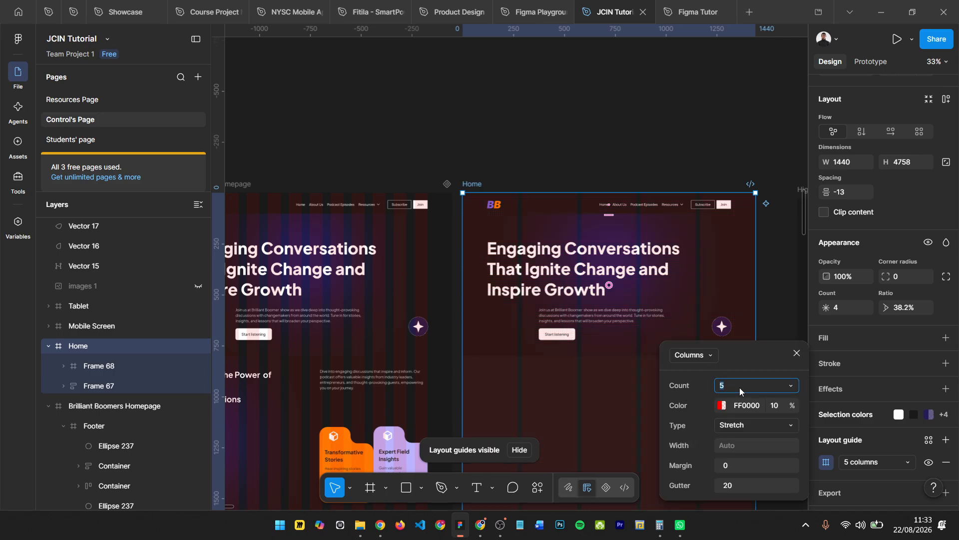
- Set the Home frame's column guide to a count of 12, a margin of 60 and a gutter of 40
key("Return")
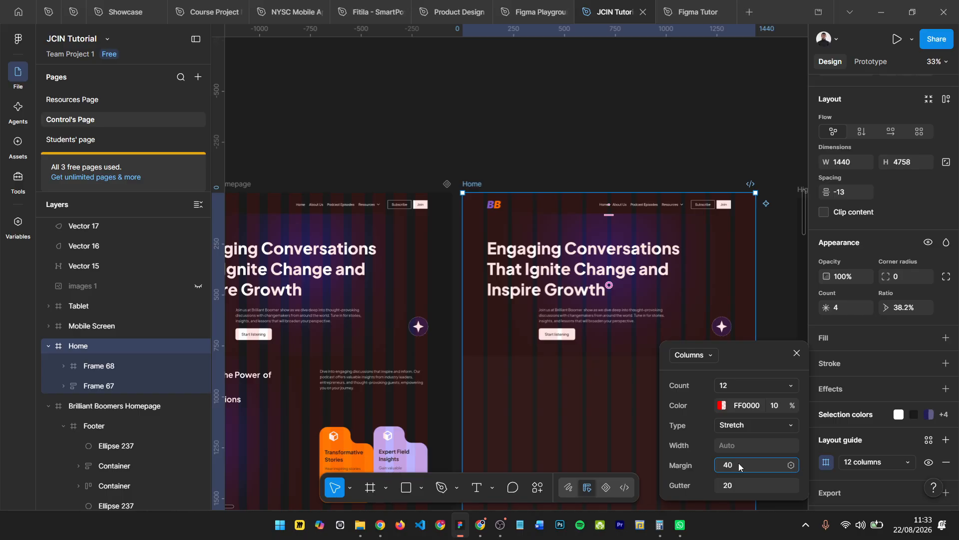
key("Return")
left_click(744, 484)
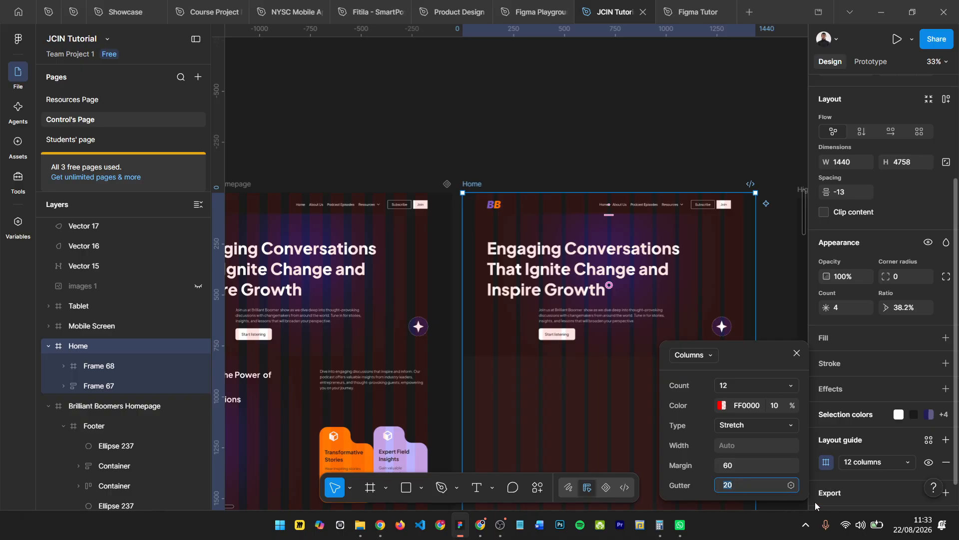
type("40")
key("Return")
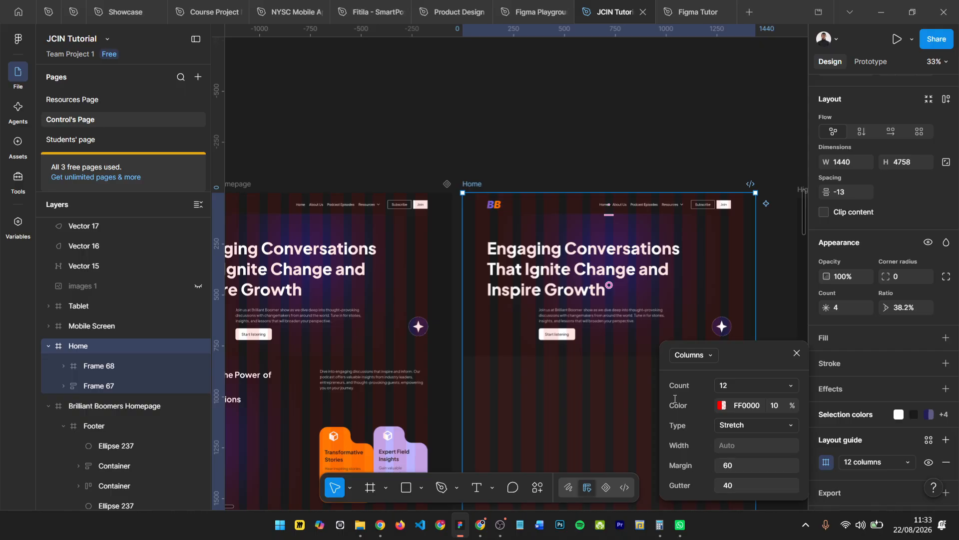
- Compare the Home frame's column alignment with the original Brilliant Boomers Homepage and check the original's layout guide settings
scroll(572, 257, "up", 5)
scroll(573, 258, "up", 1)
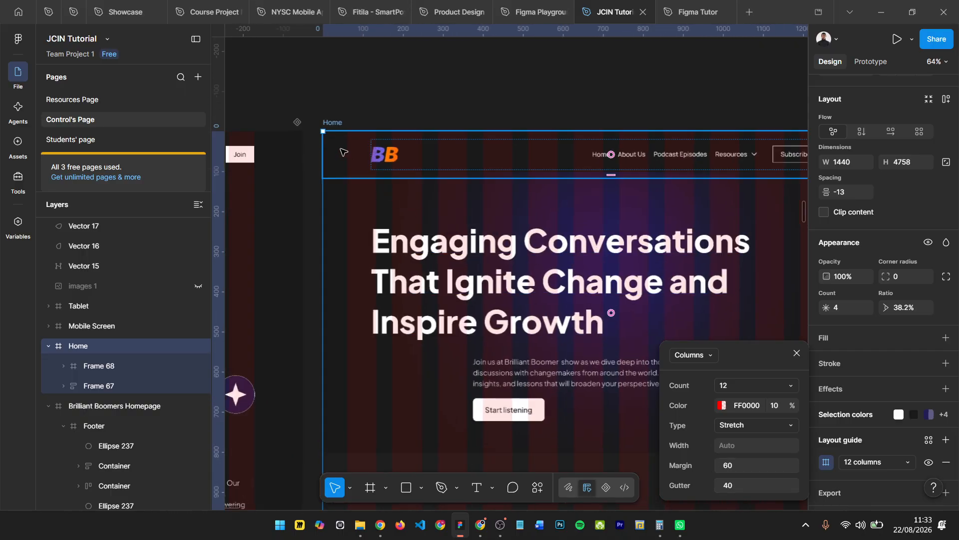
scroll(370, 169, "down", 2)
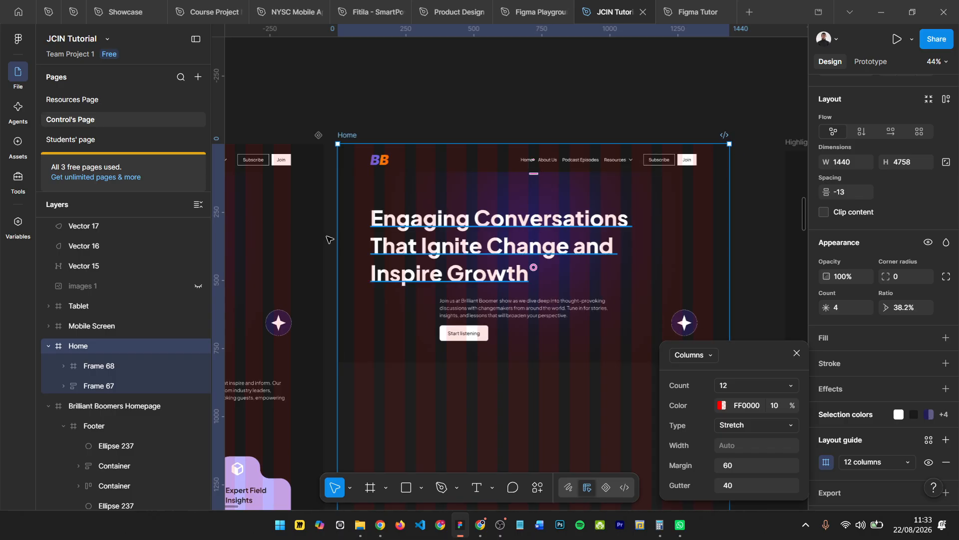
scroll(328, 237, "left", 10)
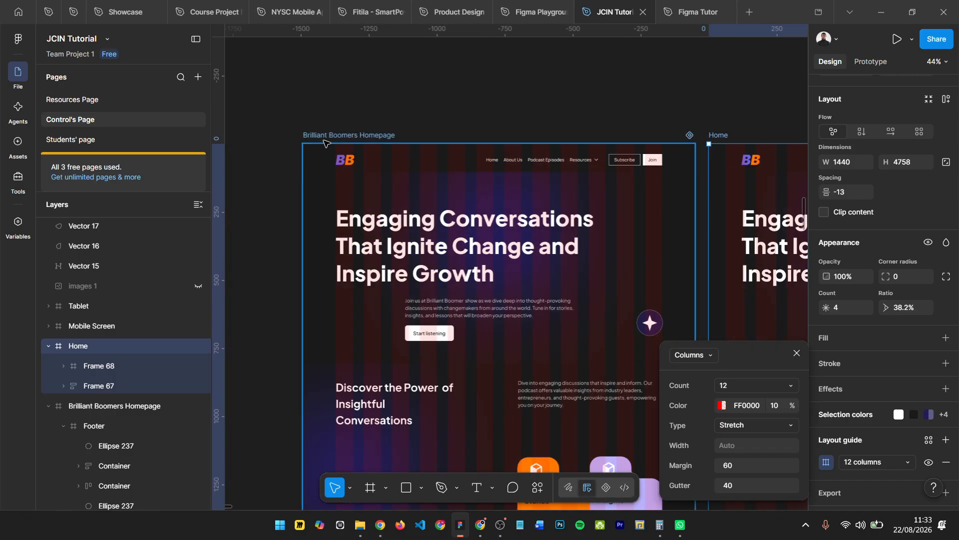
left_click(326, 140)
left_click(825, 459)
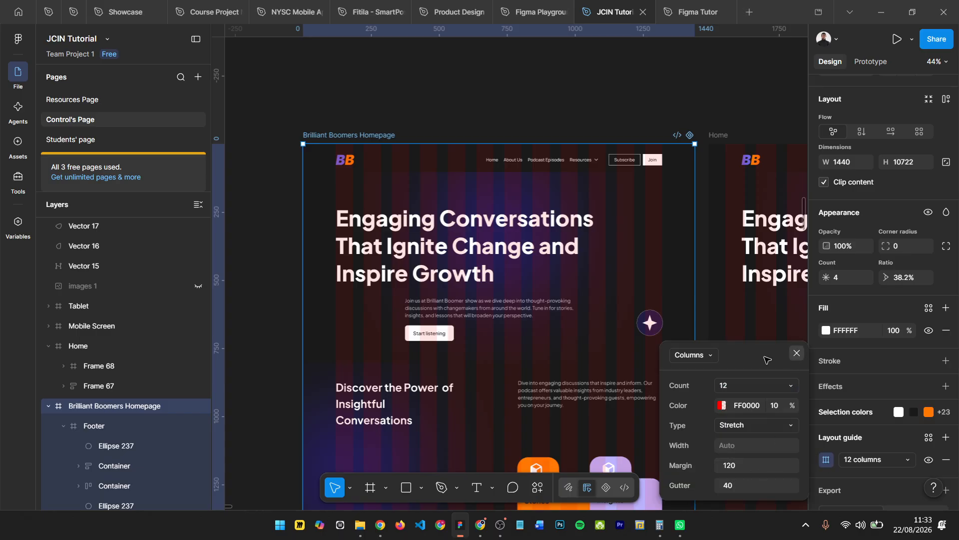
left_click(797, 353)
- Set the margin of the Home frame's column guide to 120
scroll(550, 321, "right", 3)
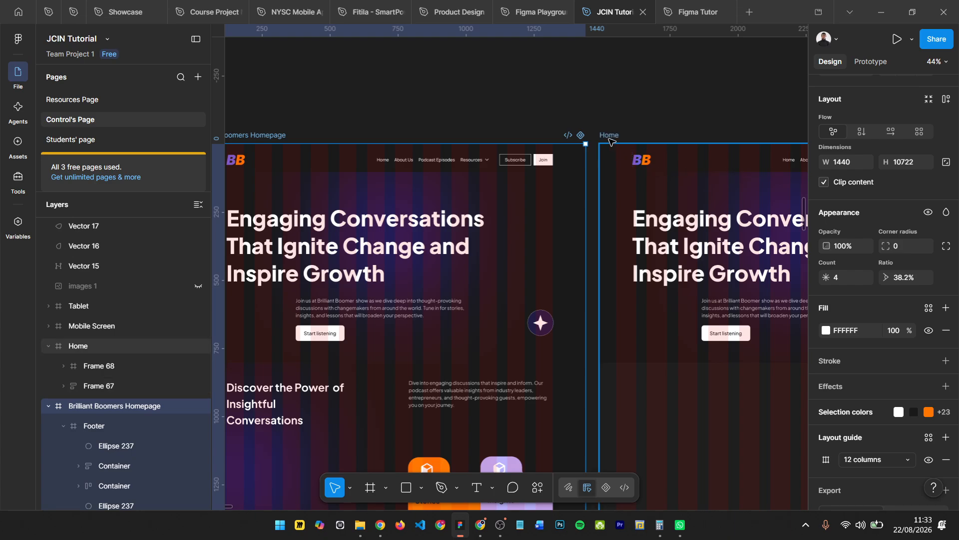
left_click(609, 139)
scroll(825, 449, "down", 1)
left_click(825, 438)
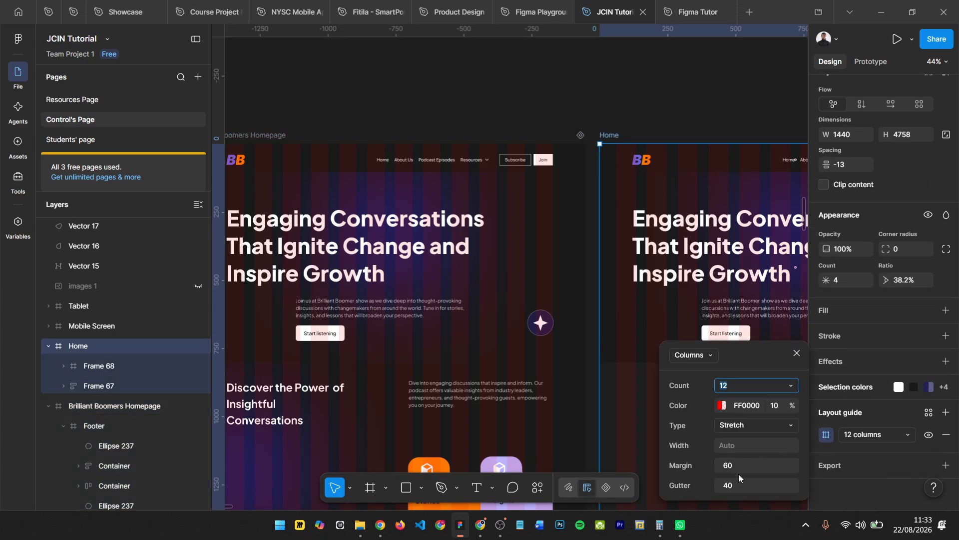
left_click(736, 466)
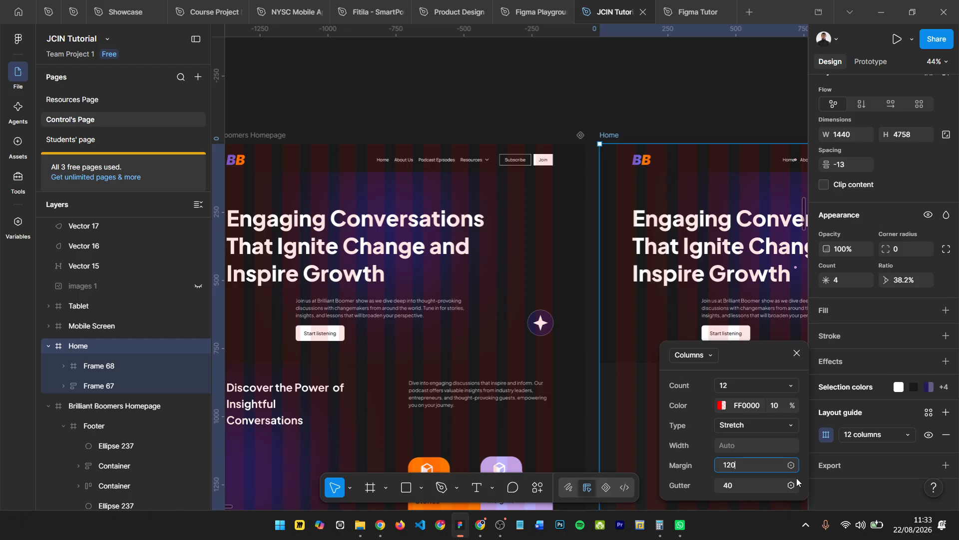
type("120")
key("Return")
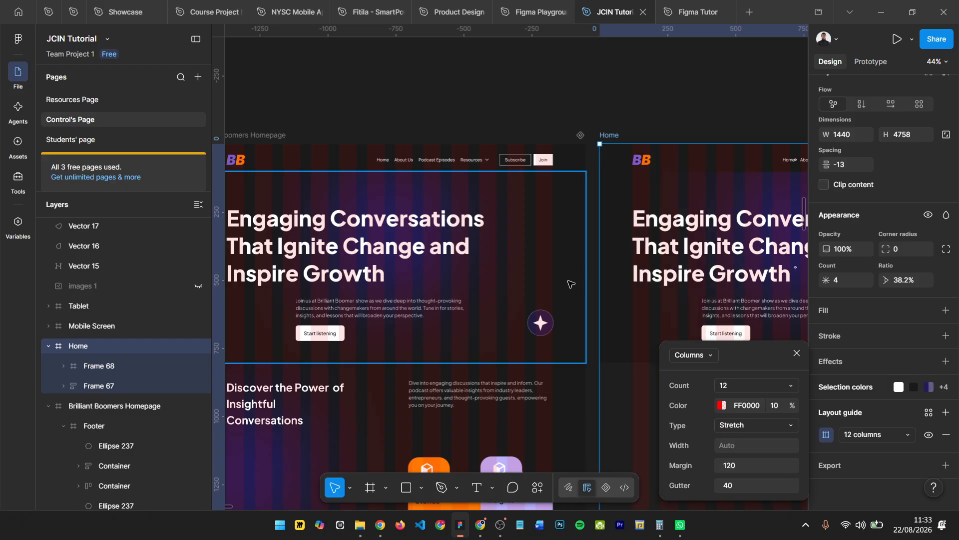
scroll(578, 289, "right", 6)
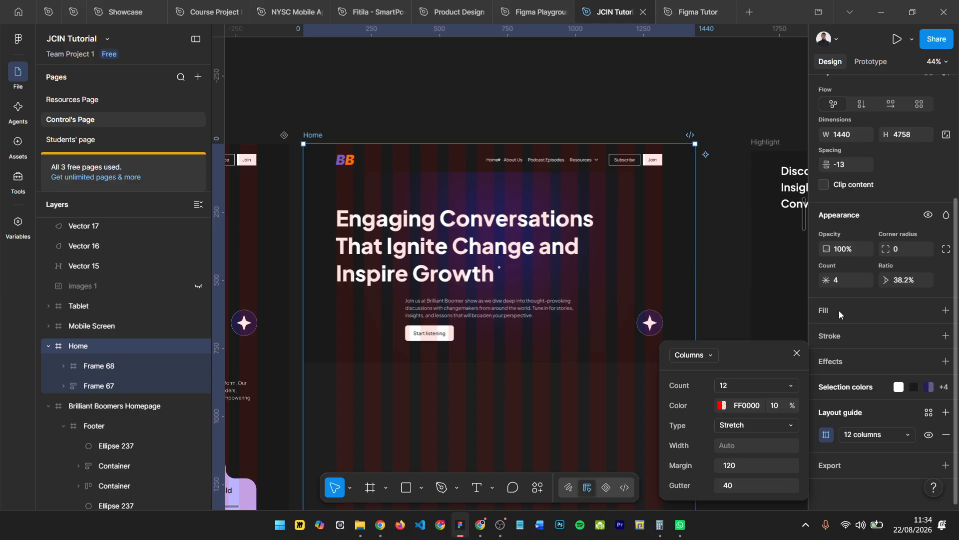
left_click(797, 353)
- Move the Highlight frame with its heading into the Home frame, directly below the hero section
scroll(454, 269, "left", 1)
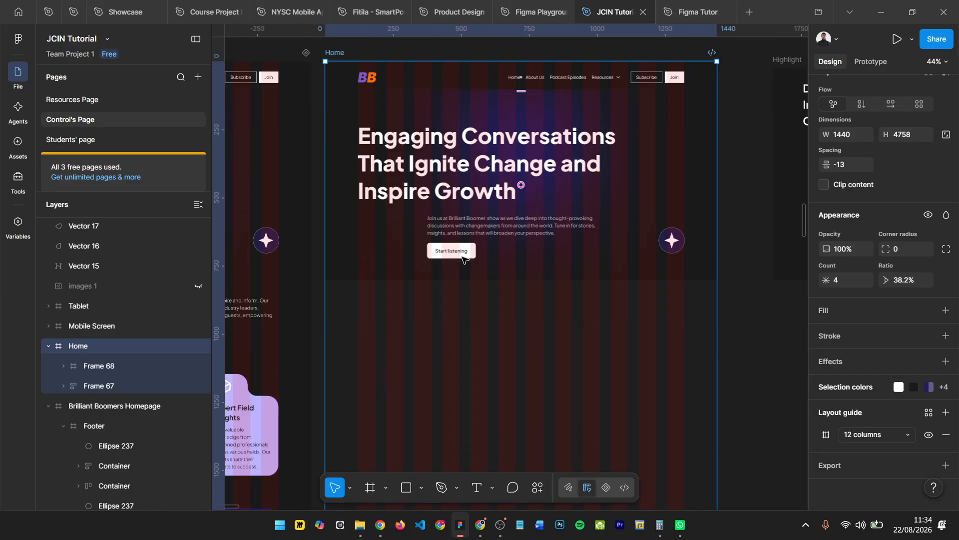
scroll(453, 270, "down", 3)
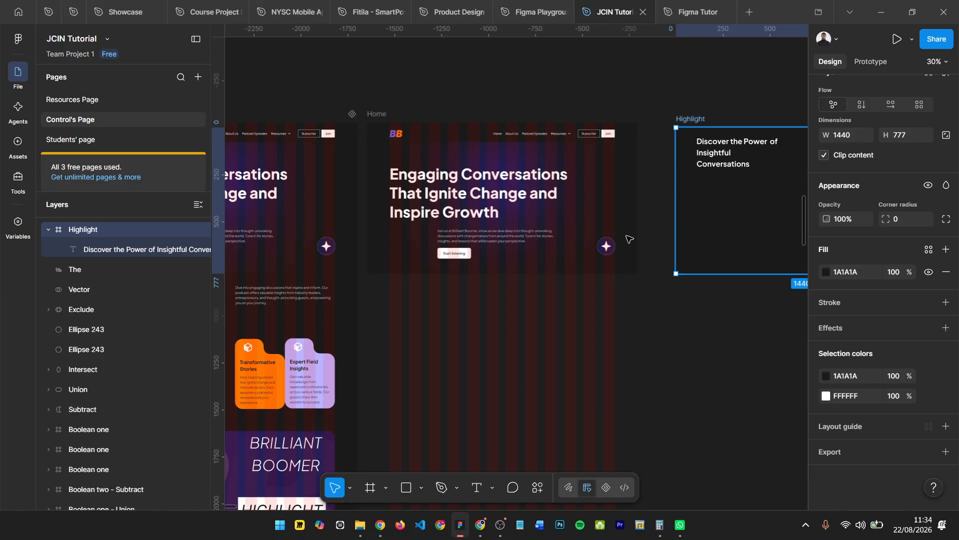
left_click_drag(692, 146, 395, 265)
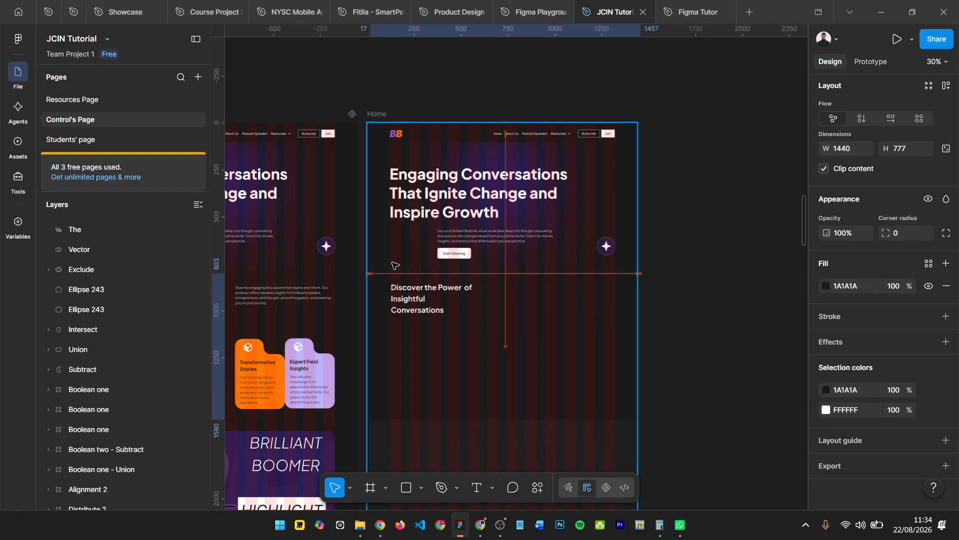
left_click(684, 280)
- Shift the "Discover the Power of Insightful Conversations" heading to X 103 so it lines up with the first column guide
scroll(387, 335, "up", 5)
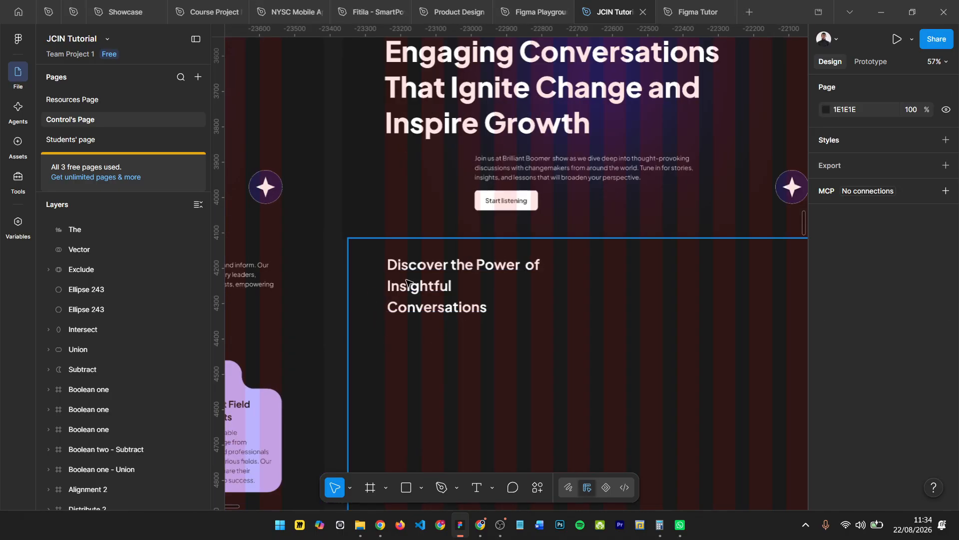
scroll(407, 282, "up", 3)
left_click(418, 264)
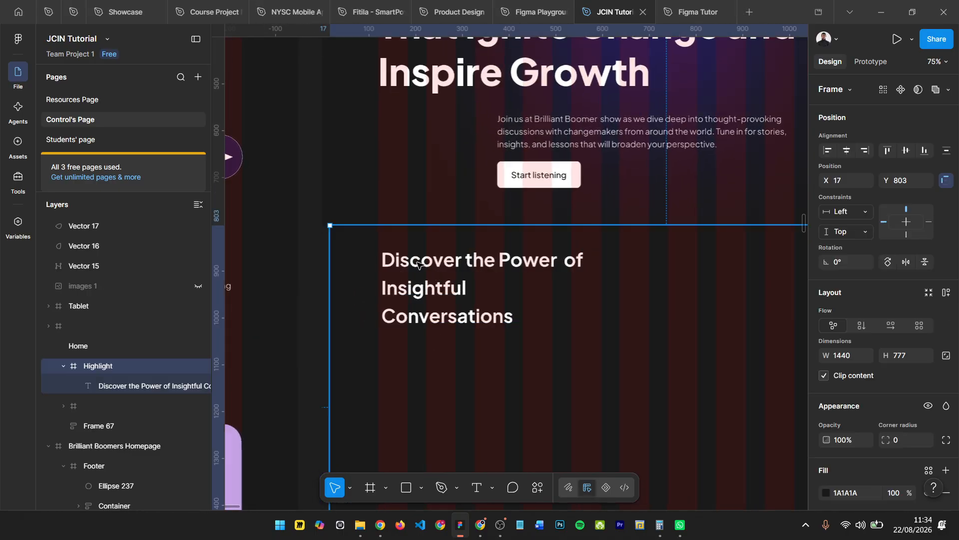
left_click(443, 276)
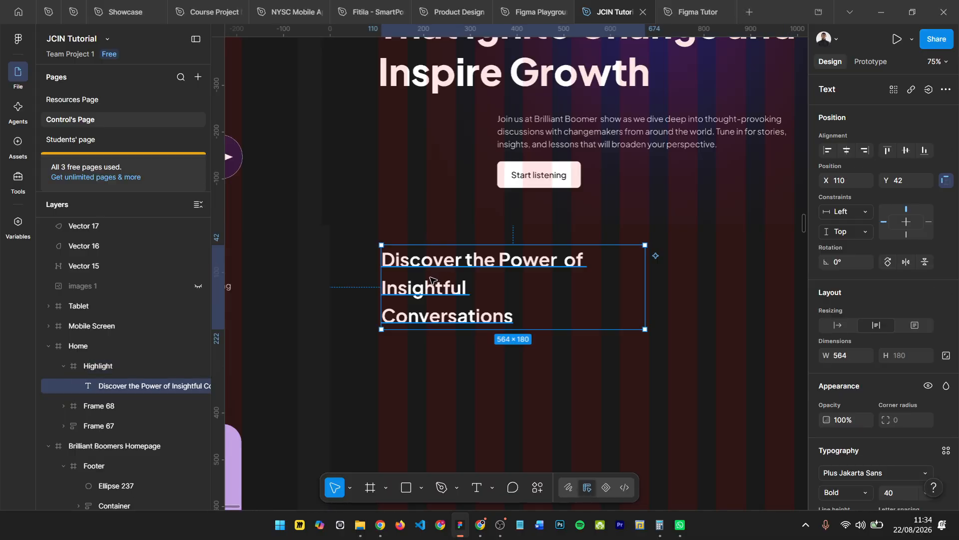
left_click_drag(430, 279, 427, 279)
scroll(437, 213, "down", 3)
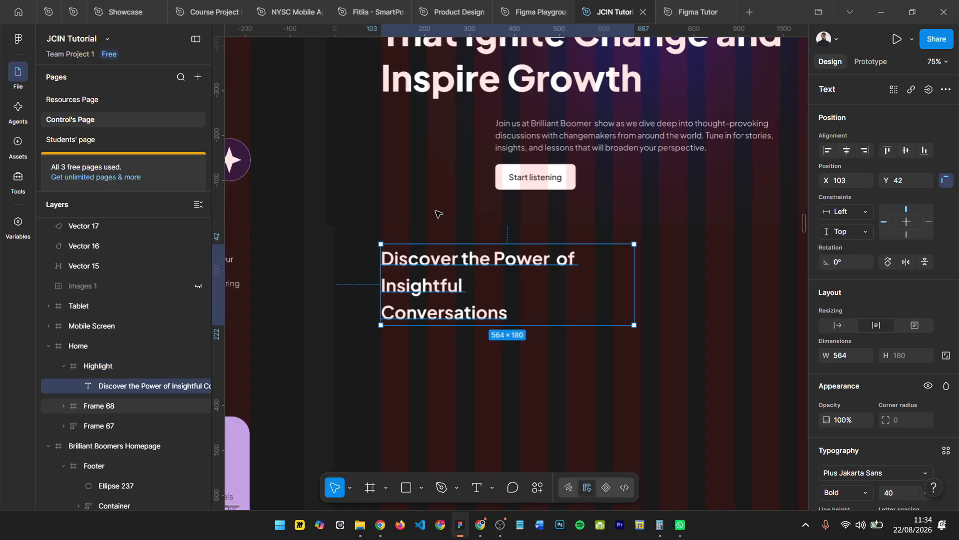
scroll(425, 240, "left", 2)
scroll(558, 267, "down", 3)
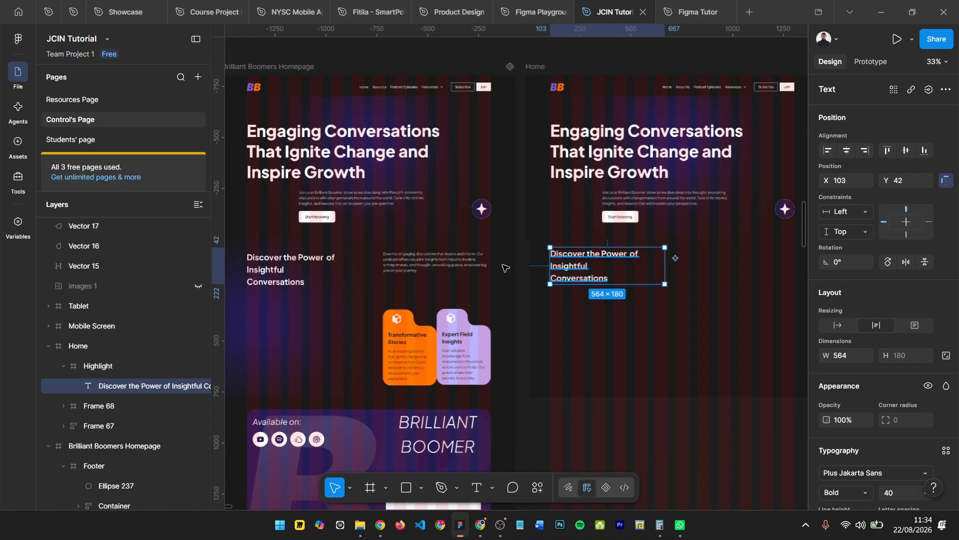
- Copy the "Dive into engaging discussions" paragraph from the original homepage into the new Highlight frame, beside the heading
scroll(846, 479, "down", 3)
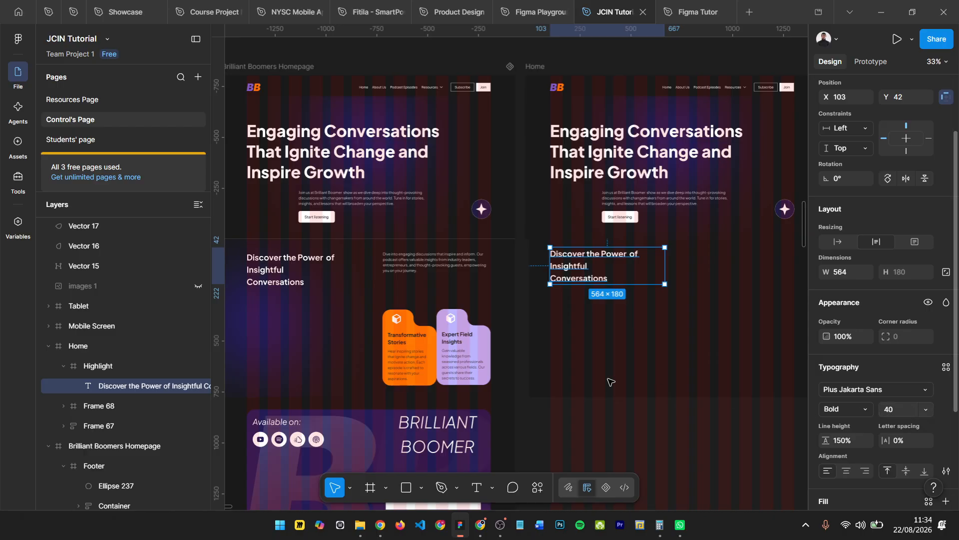
left_click(404, 263)
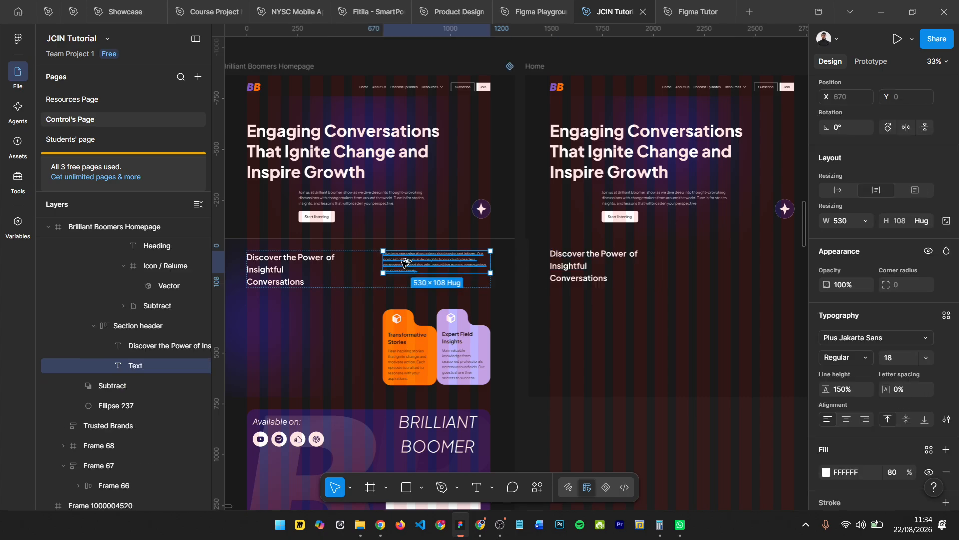
left_click_drag(517, 273, 715, 267)
scroll(659, 269, "right", 5)
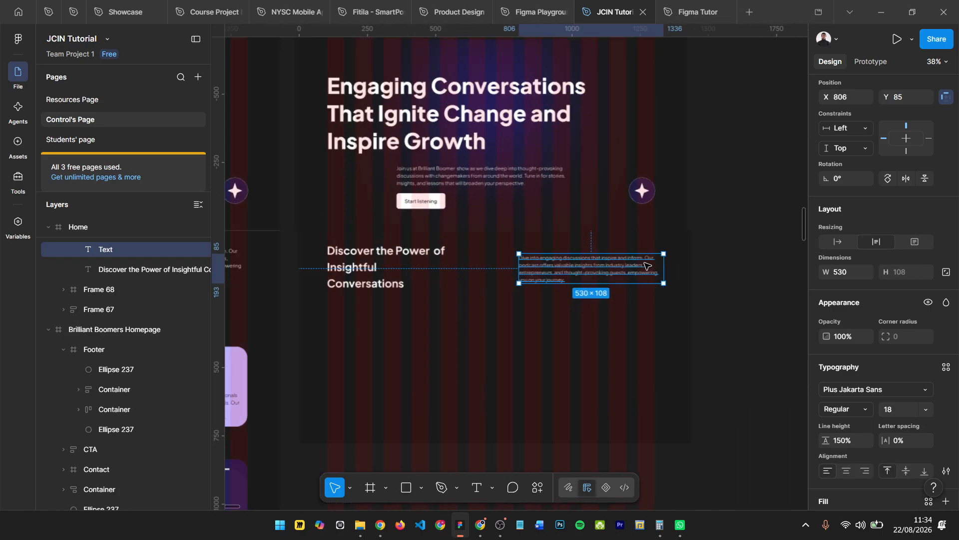
- Position the copied paragraph at X 770, Y 78 so its right edge lines up with the last column guide
scroll(656, 270, "up", 2)
scroll(659, 271, "up", 5)
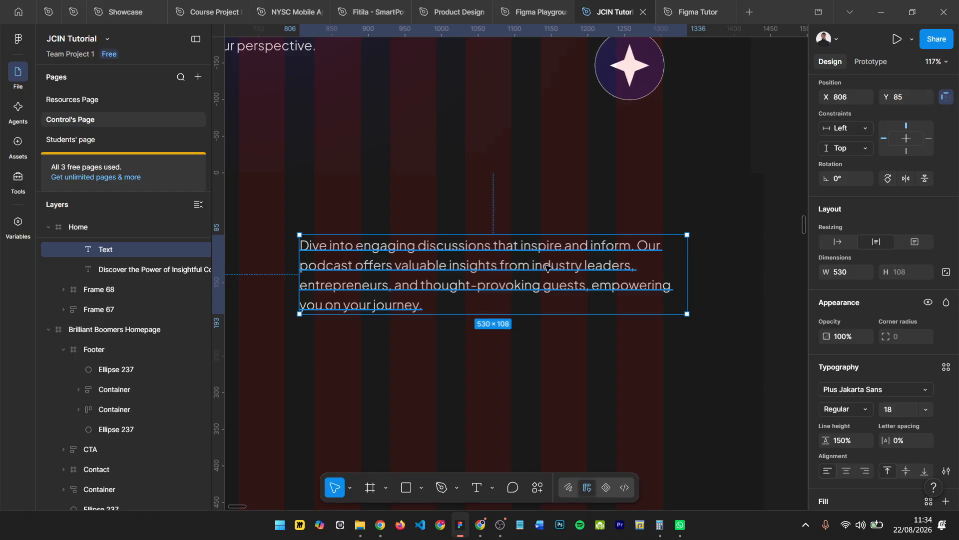
left_click_drag(546, 267, 513, 258)
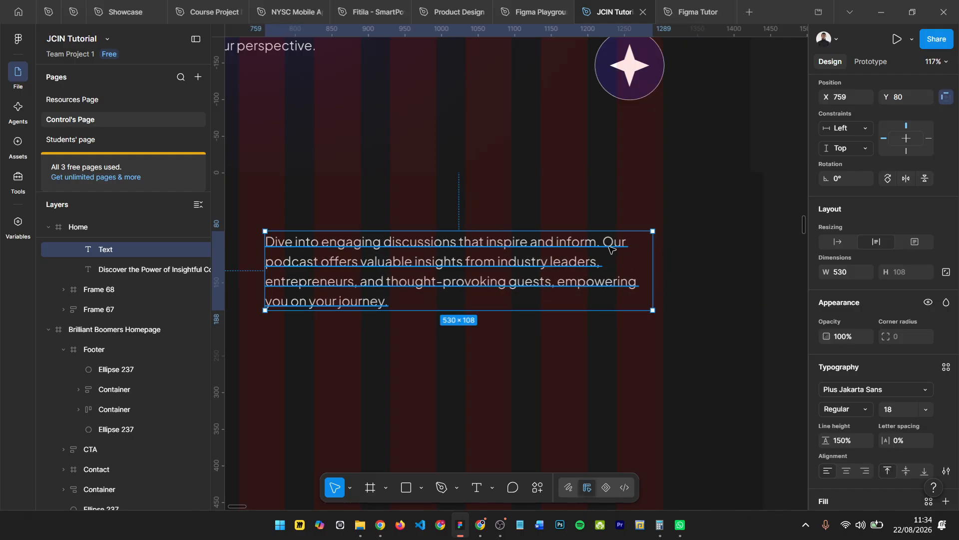
left_click_drag(610, 248, 619, 244)
key("alt")
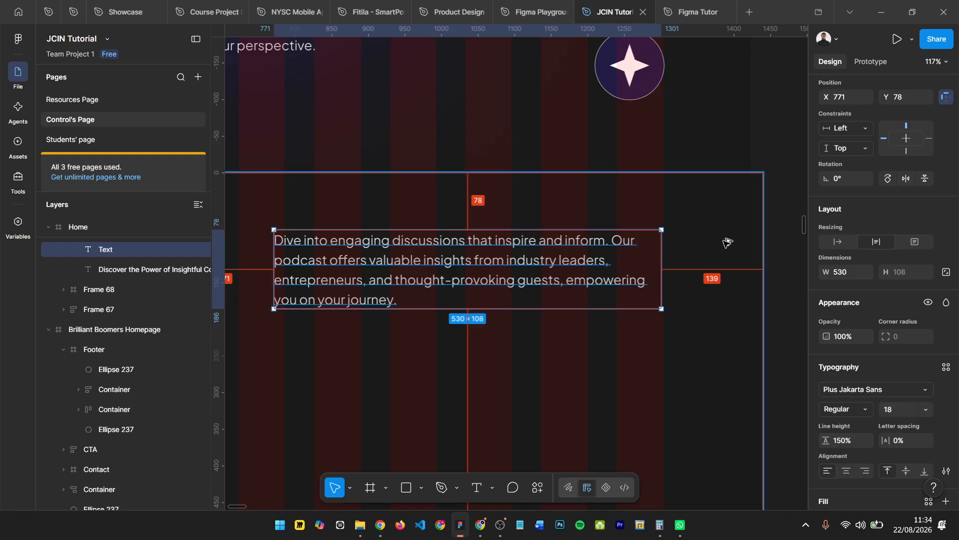
key("Left")
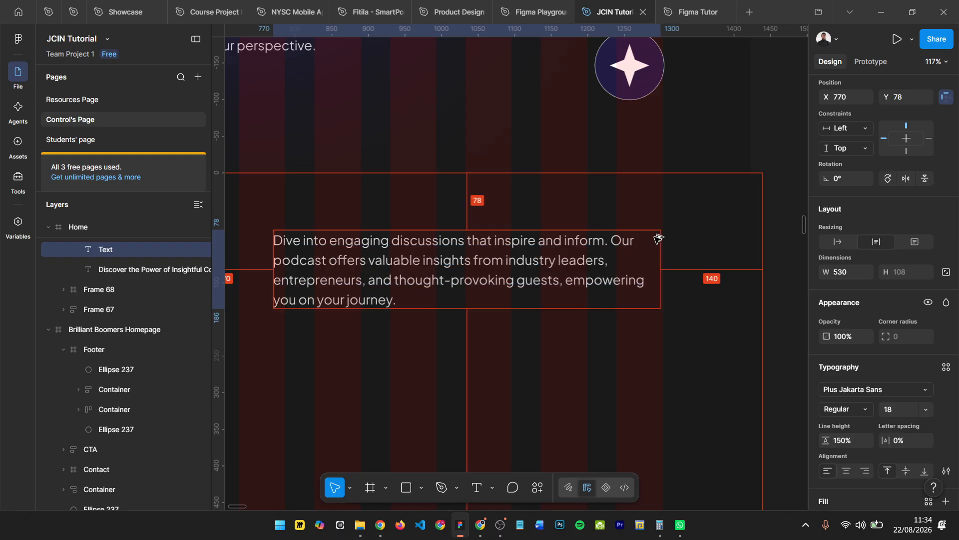
scroll(621, 259, "left", 3)
scroll(612, 259, "down", 3)
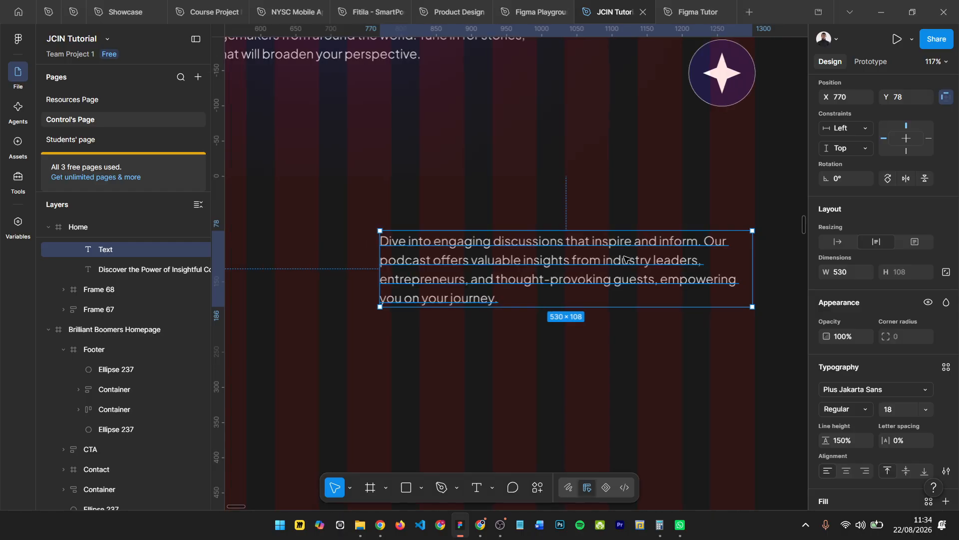
scroll(391, 306, "left", 5)
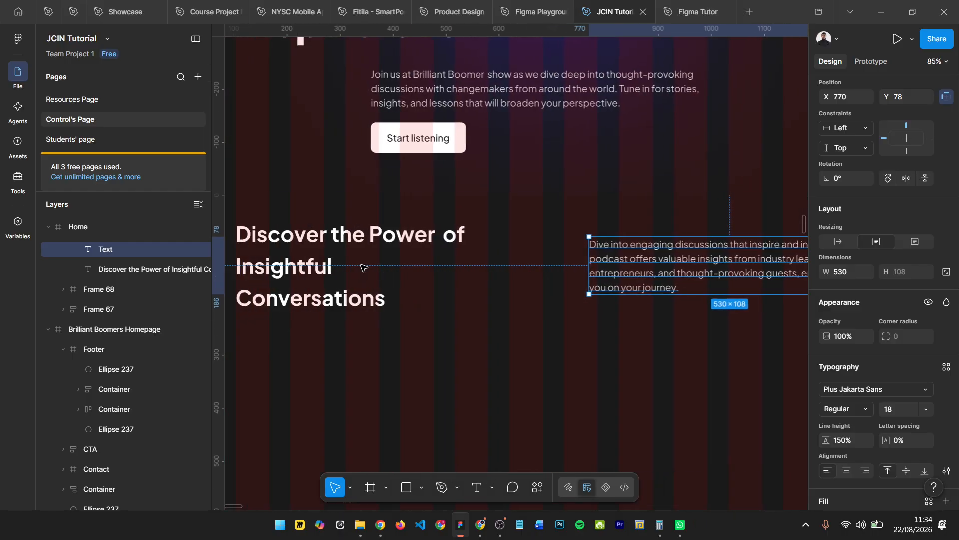
left_click(378, 253)
key("Return")
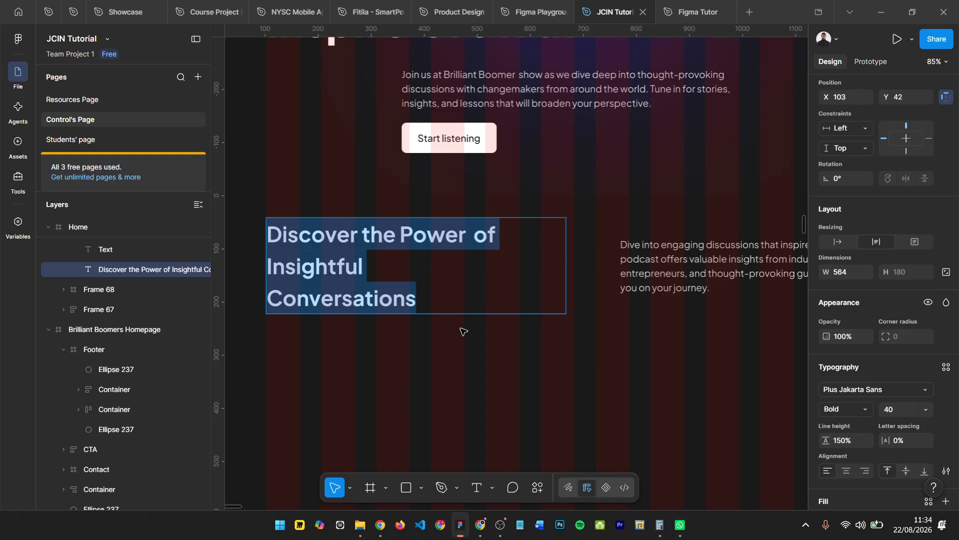
key("Escape")
scroll(250, 245, "left", 2)
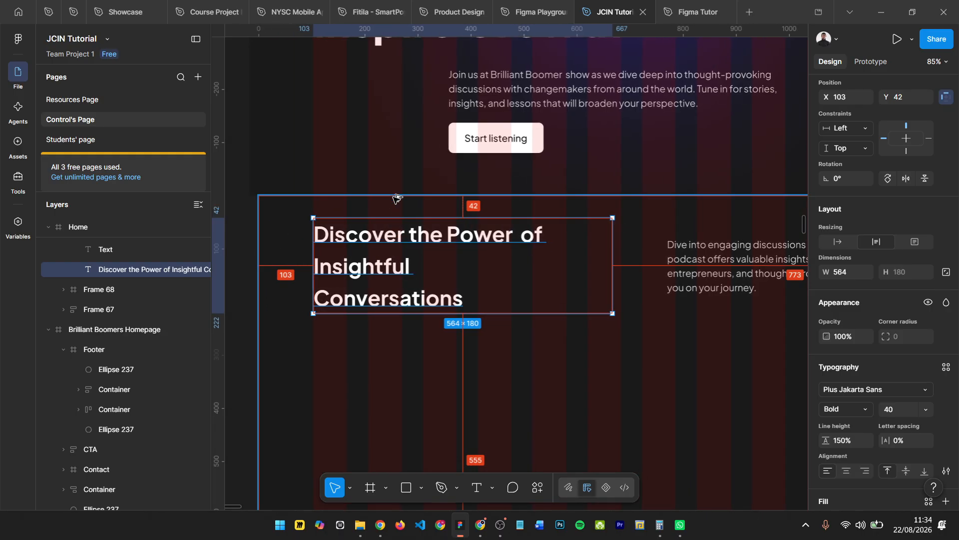
- Try a grey 696969 fill on the Highlight frame to reveal its extent, and undo the colour change
left_click(434, 207)
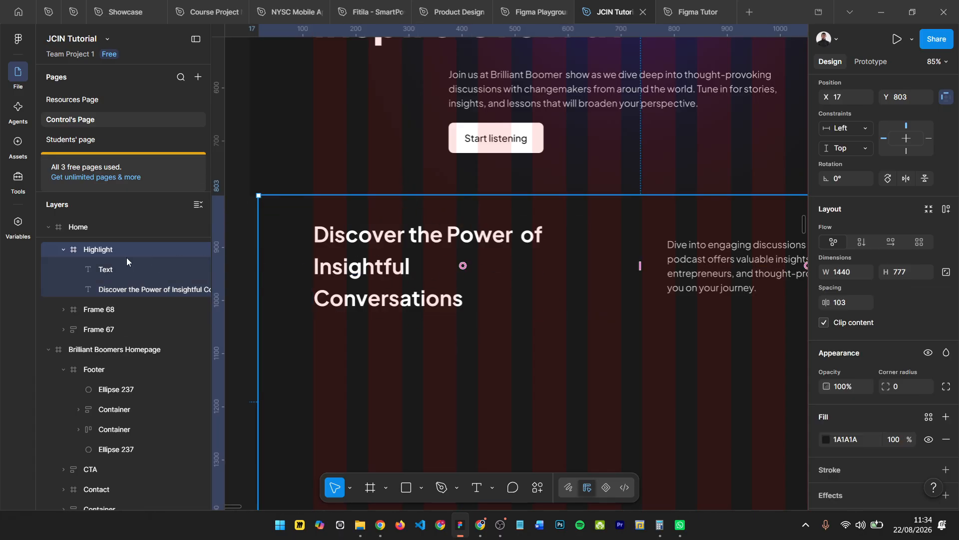
scroll(901, 391, "down", 2)
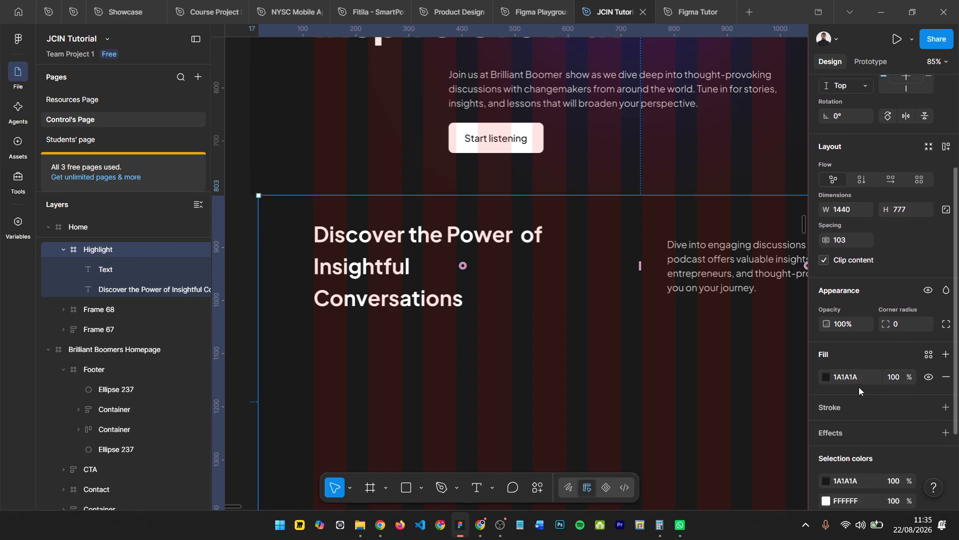
left_click(825, 378)
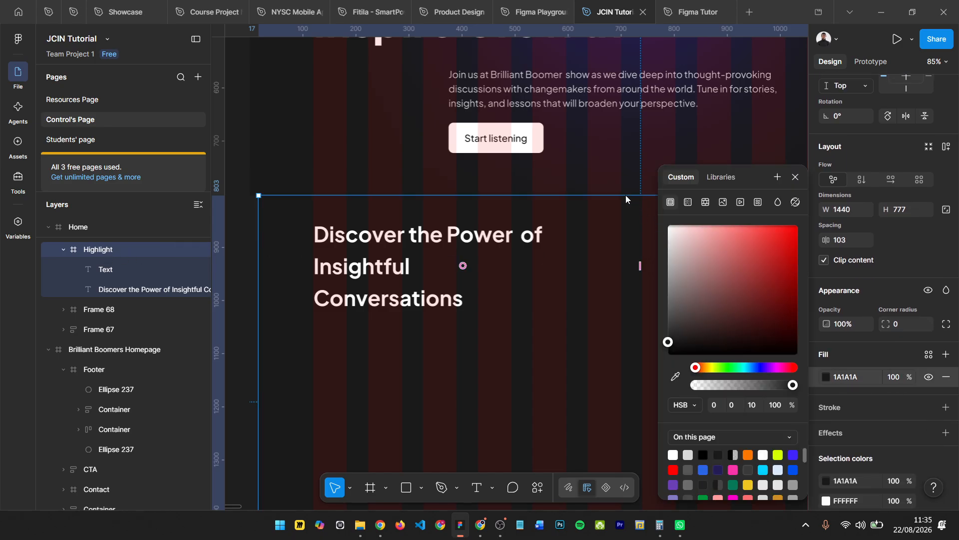
left_click_drag(527, 108, 610, 161)
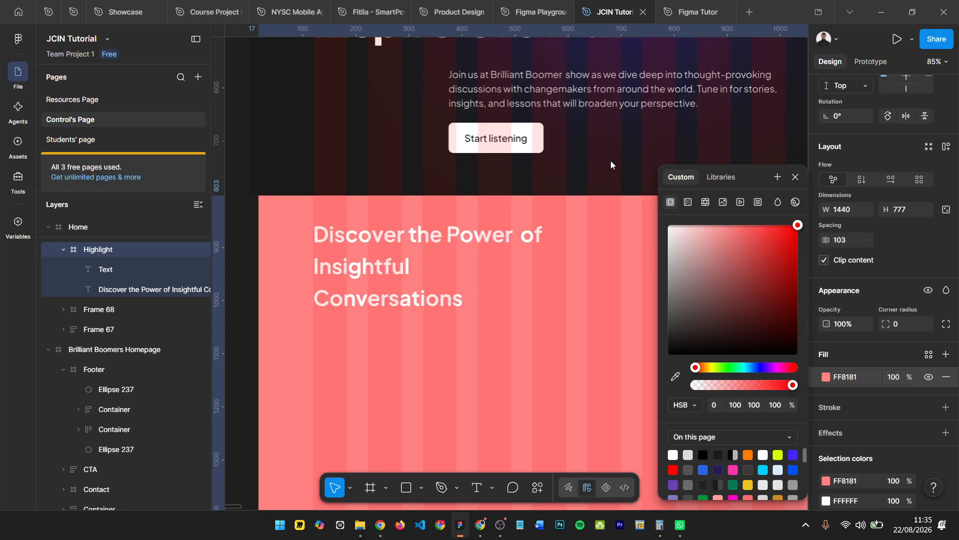
left_click_drag(562, 294, 560, 301)
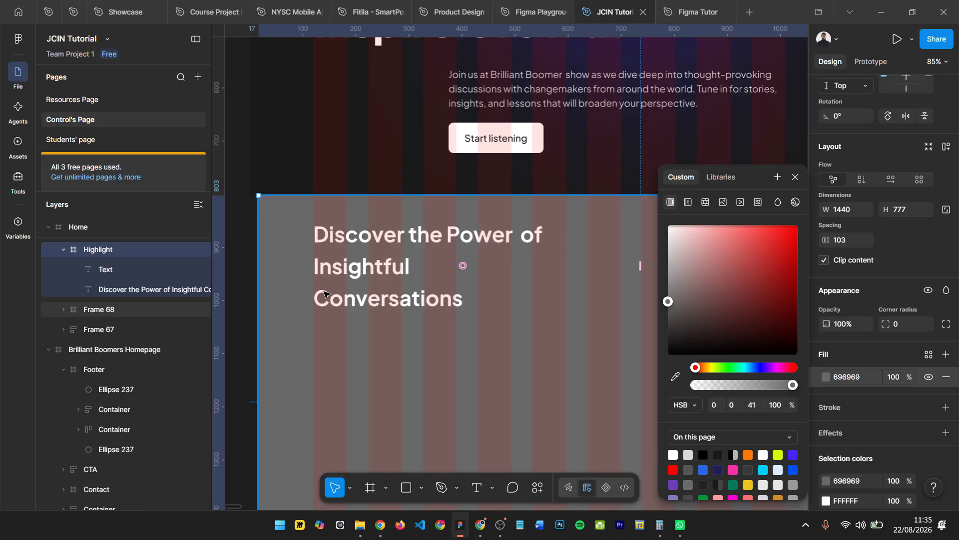
scroll(387, 90, "down", 3)
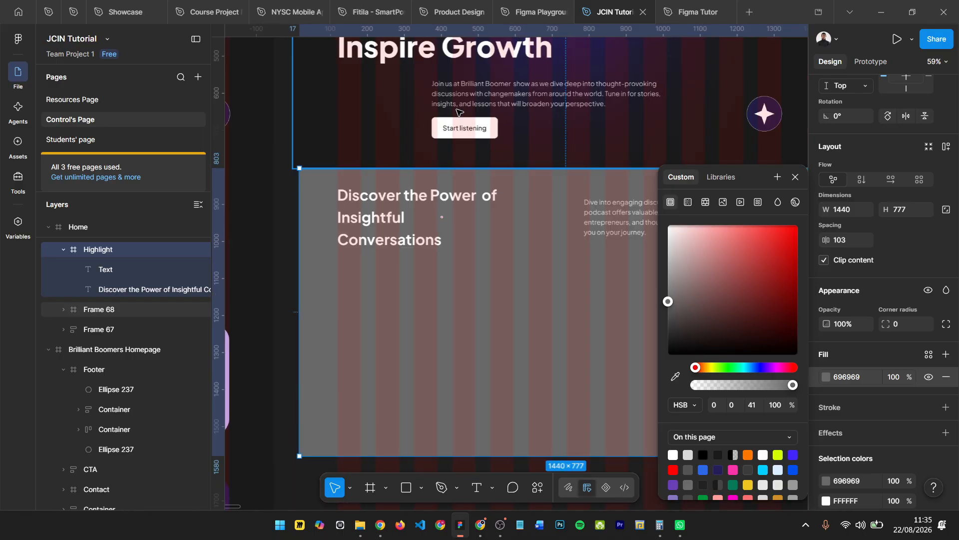
key("ctrl+z")
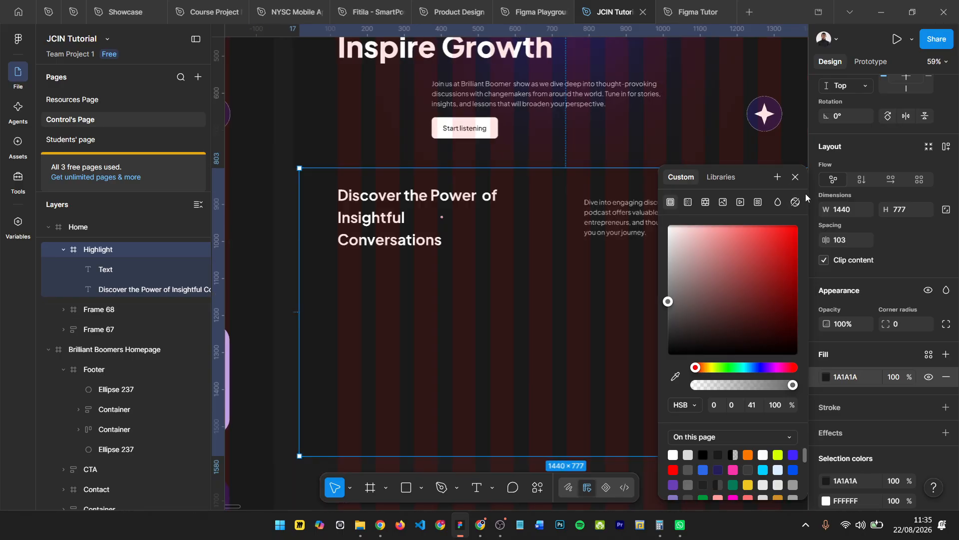
left_click(851, 197)
- Nudge the "Discover the Power of Insightful Conversations" heading up to Y 40 inside the Highlight frame
scroll(354, 204, "up", 3)
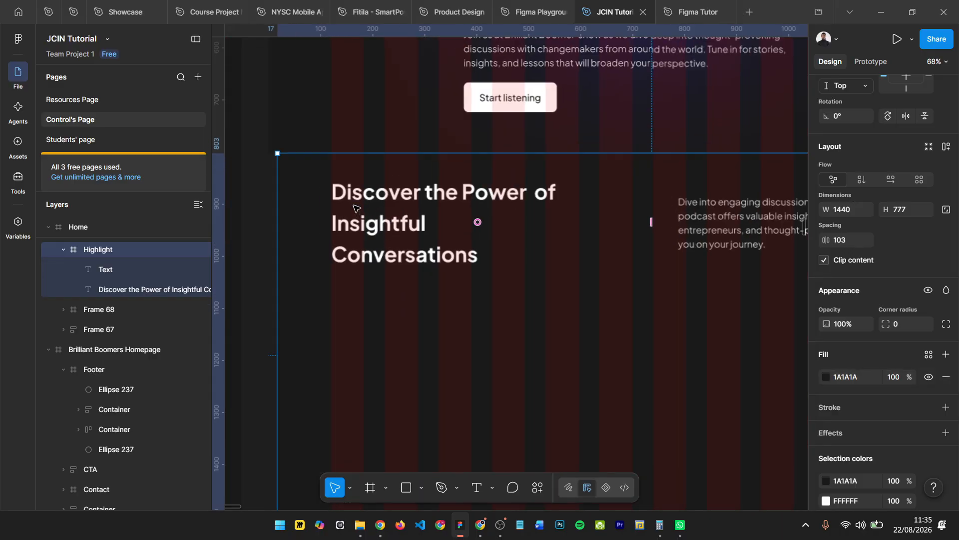
left_click(380, 198)
scroll(501, 213, "down", 4)
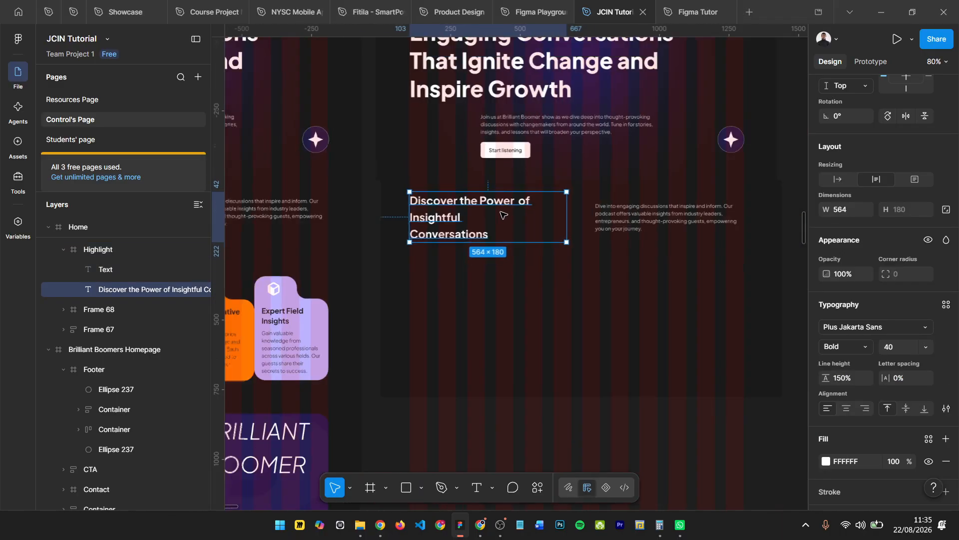
scroll(363, 220, "left", 2)
scroll(363, 220, "left", 1)
scroll(553, 189, "up", 3)
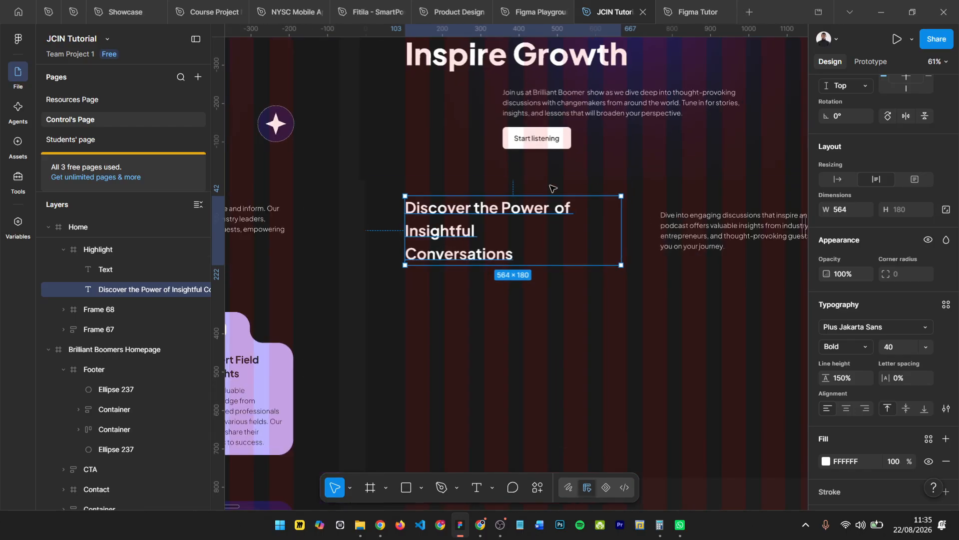
key("Up")
key("Up")
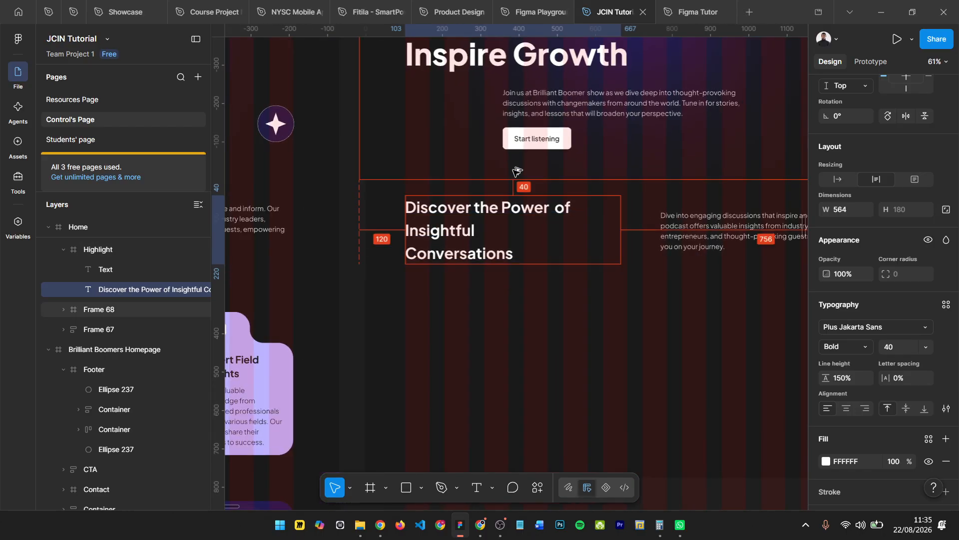
scroll(634, 229, "left", 1)
scroll(650, 228, "right", 4)
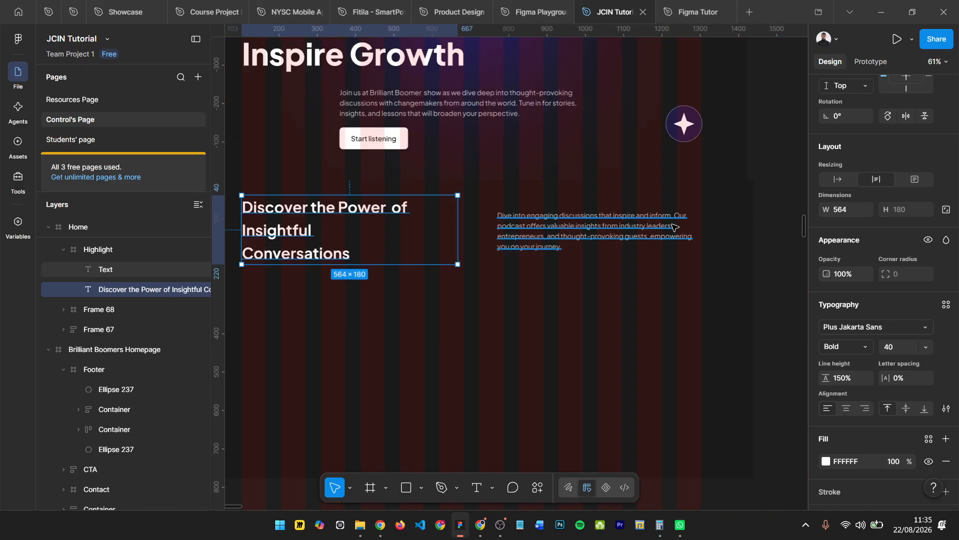
- Compare the placement of the paragraph and heading in the Highlight frame with the same section of the original homepage
left_click(551, 236)
scroll(565, 242, "down", 5)
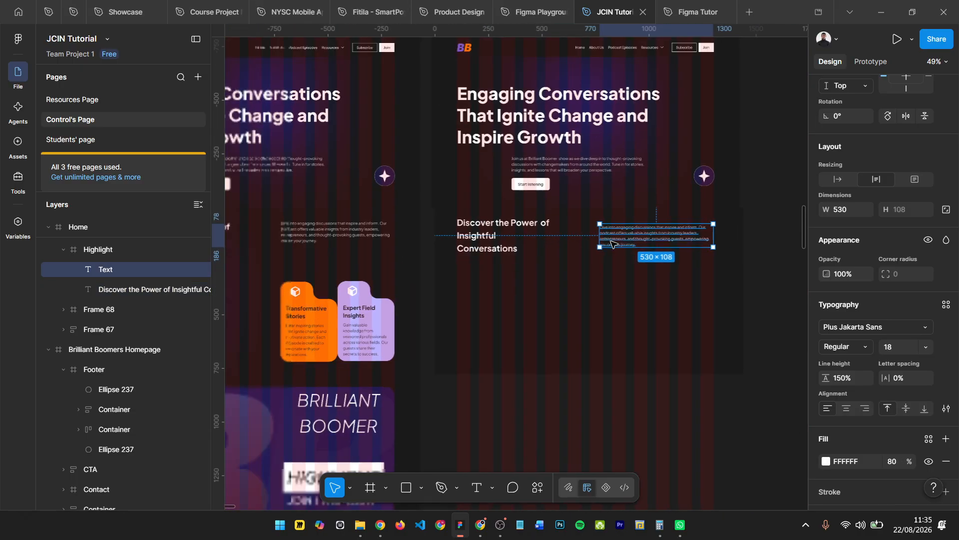
scroll(571, 246, "right", 3)
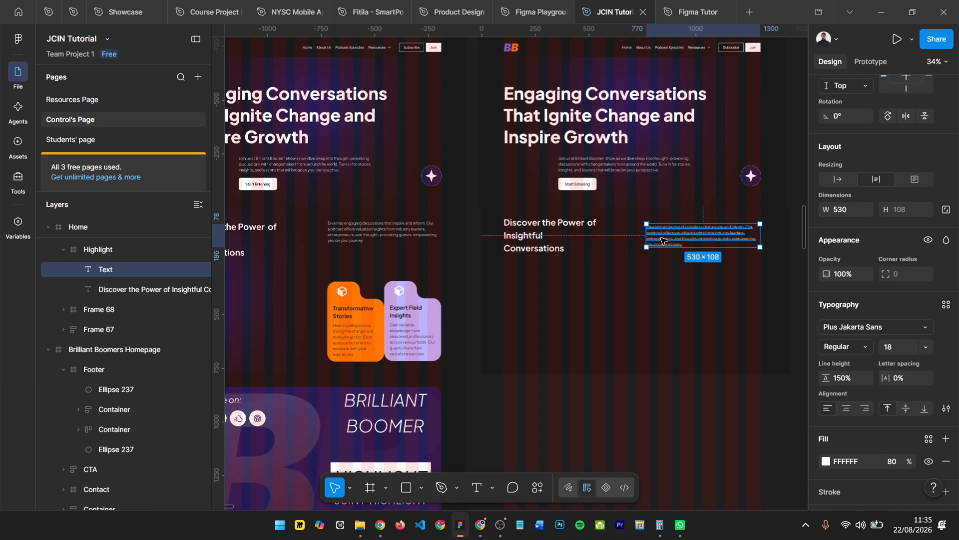
scroll(669, 237, "up", 3)
scroll(670, 237, "up", 3)
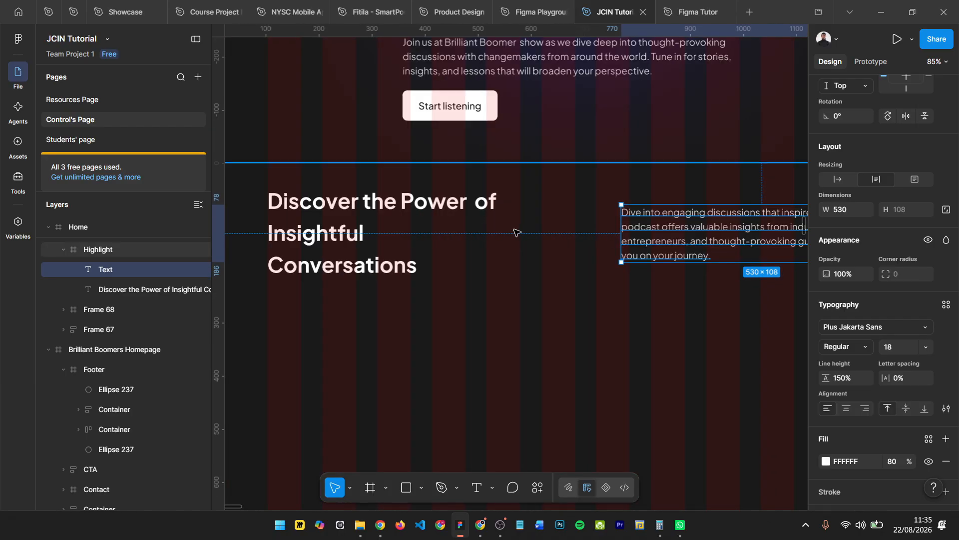
scroll(495, 230, "right", 1)
scroll(519, 232, "right", 2)
scroll(525, 231, "down", 3)
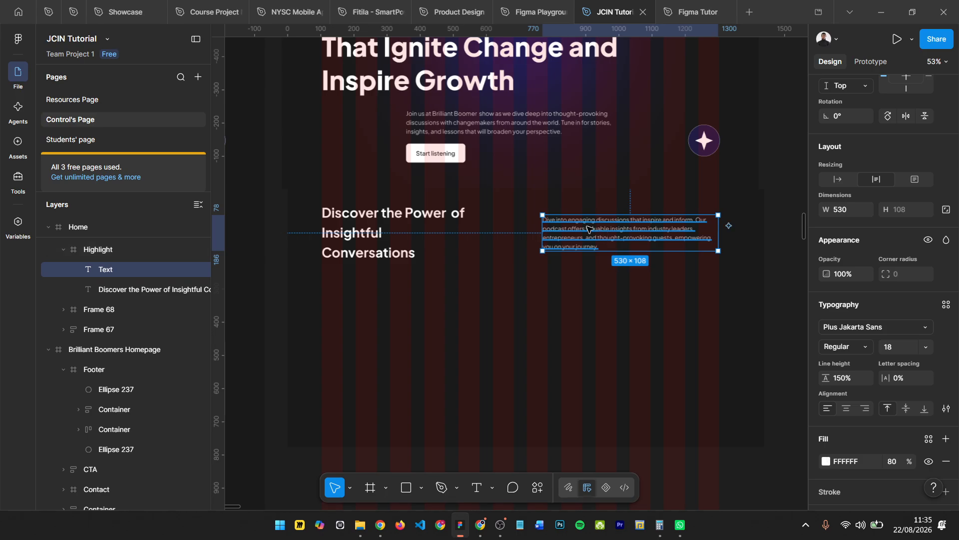
- Try top-aligning the heading on its own within the Highlight frame, and undo the alignment
left_click(372, 214)
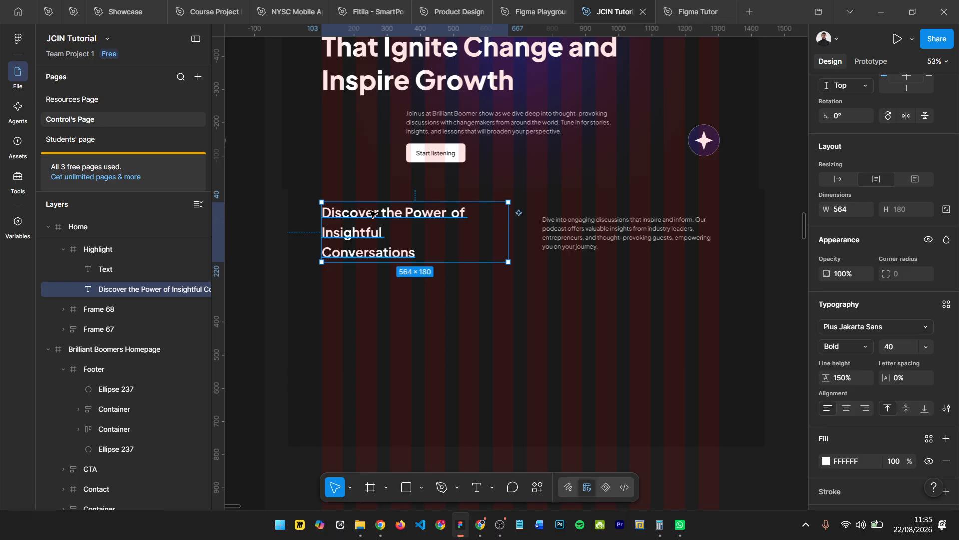
scroll(884, 139, "up", 3)
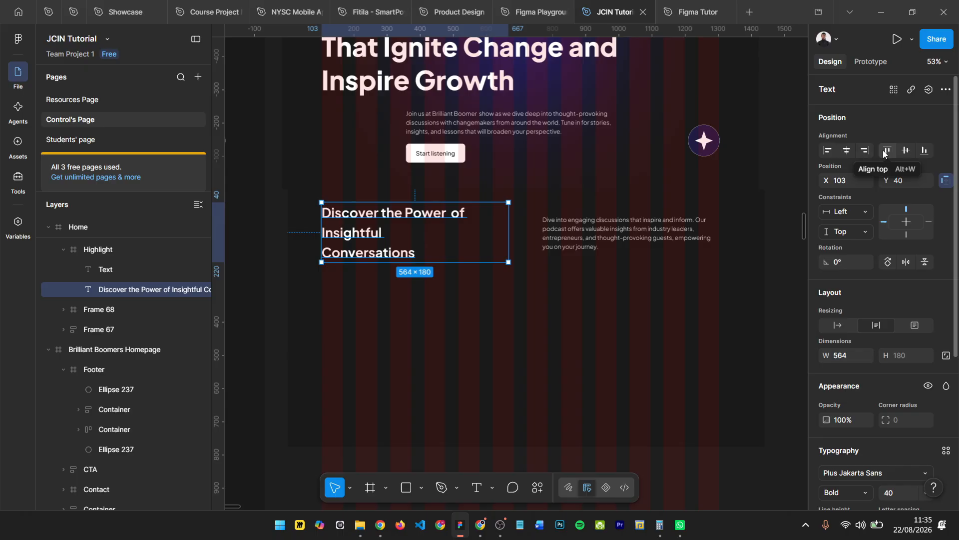
left_click(886, 151)
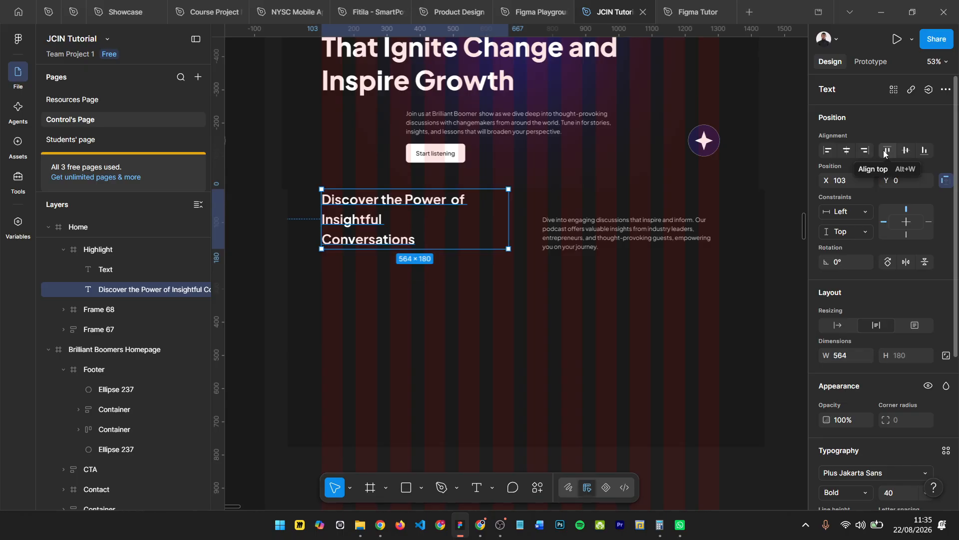
left_click(607, 231)
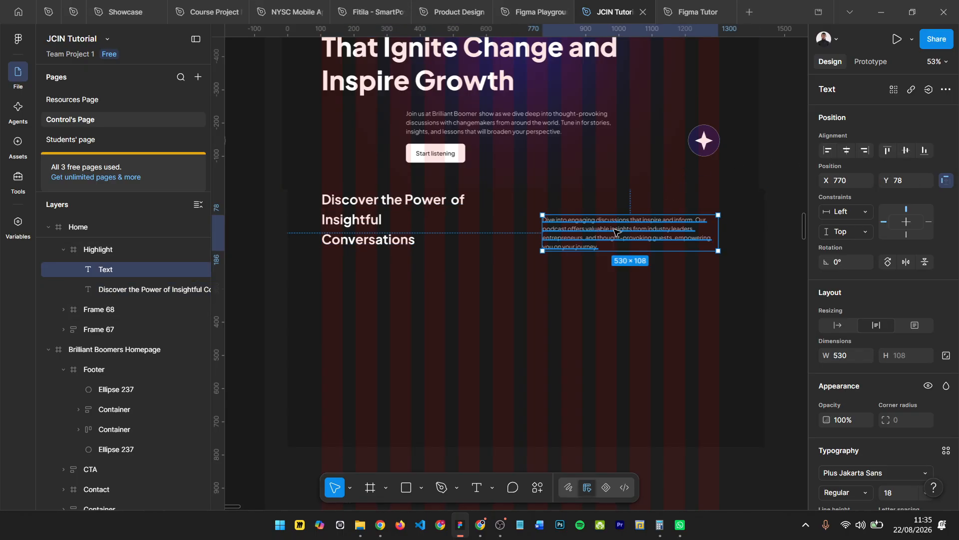
key("ctrl+z")
key("ctrl+z")
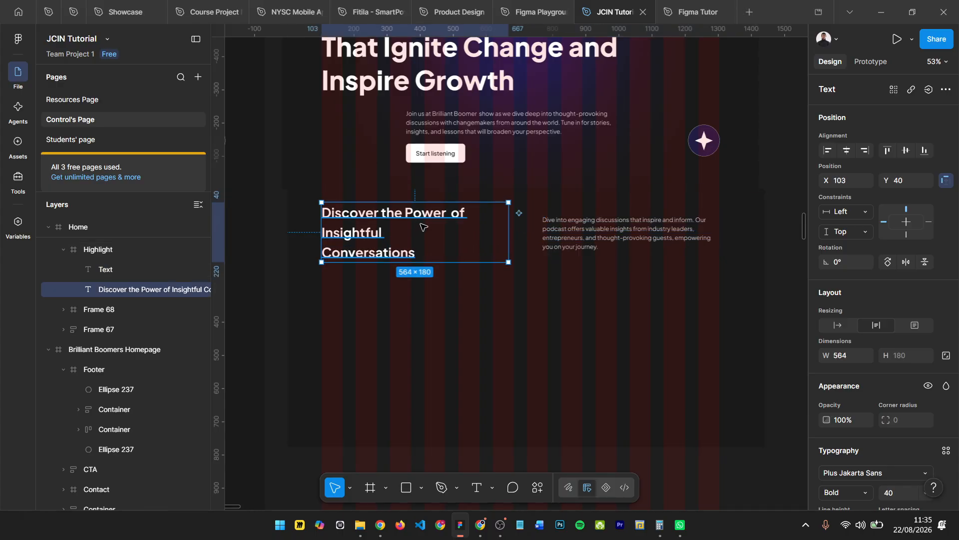
- Align the tops of the heading and the paragraph together so both sit at Y 40 in the Highlight frame
left_click(574, 235, "shift")
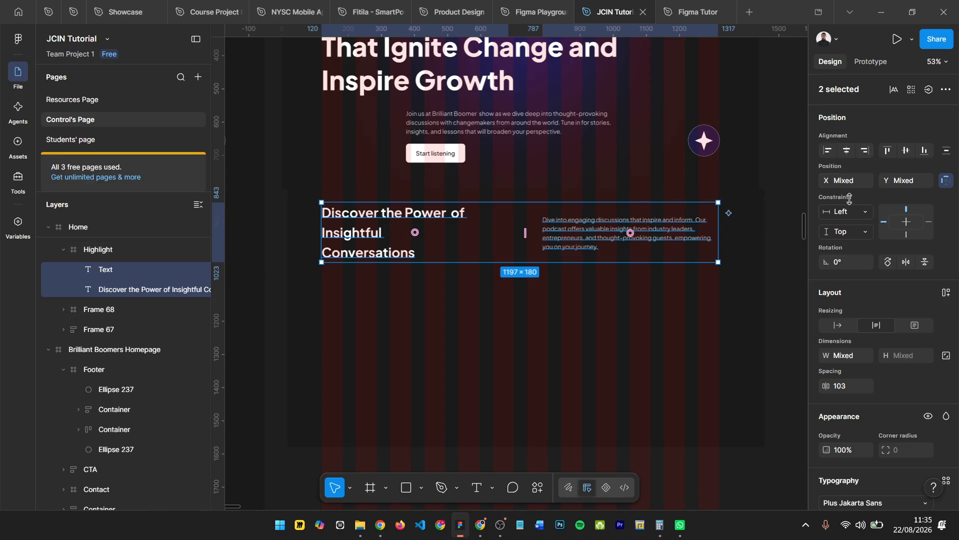
left_click(927, 153)
left_click(887, 151)
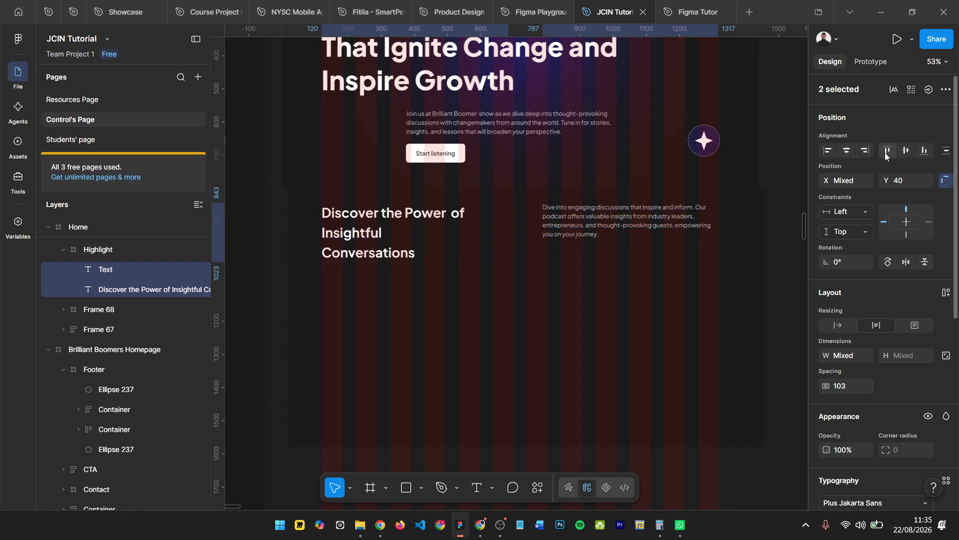
scroll(564, 231, "up", 4)
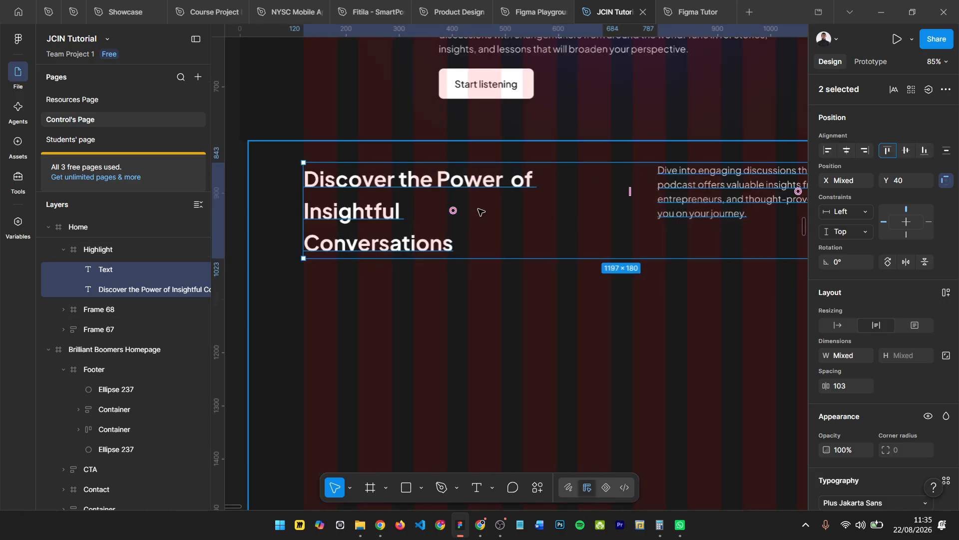
- Compare the Highlight frame's heading and paragraph with the original homepage section, including its glow and the two cards
scroll(528, 301, "right", 2)
left_click(699, 150)
scroll(700, 151, "right", 5)
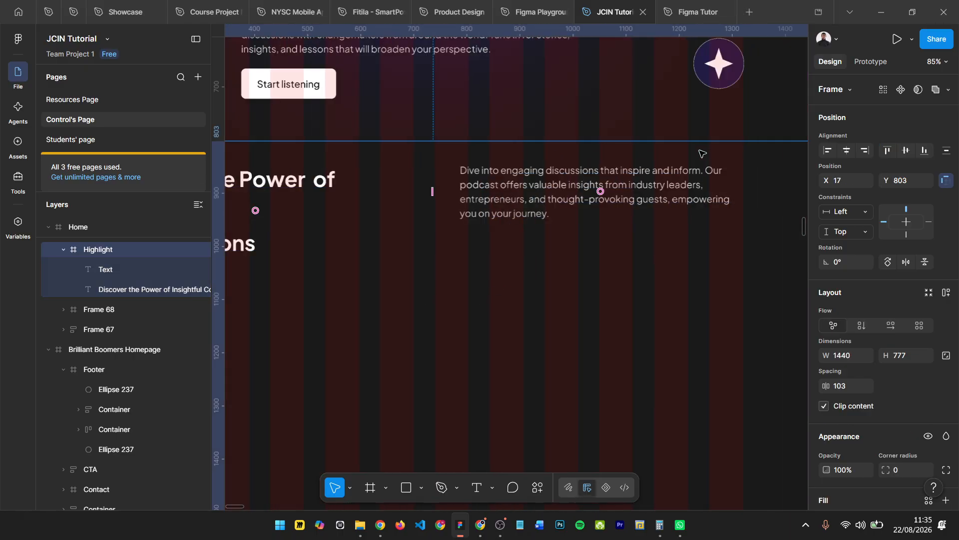
scroll(481, 183, "up", 3)
scroll(478, 183, "up", 1)
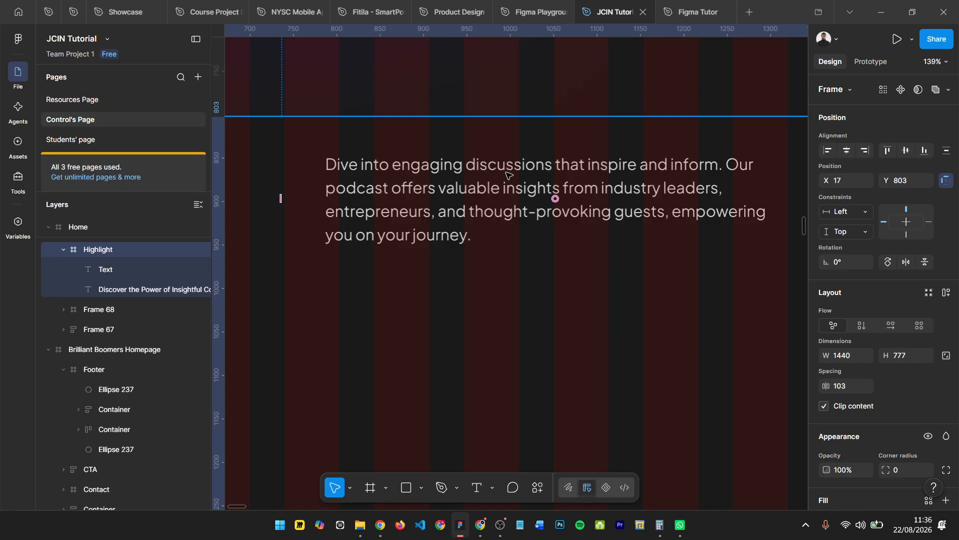
scroll(689, 180, "down", 8)
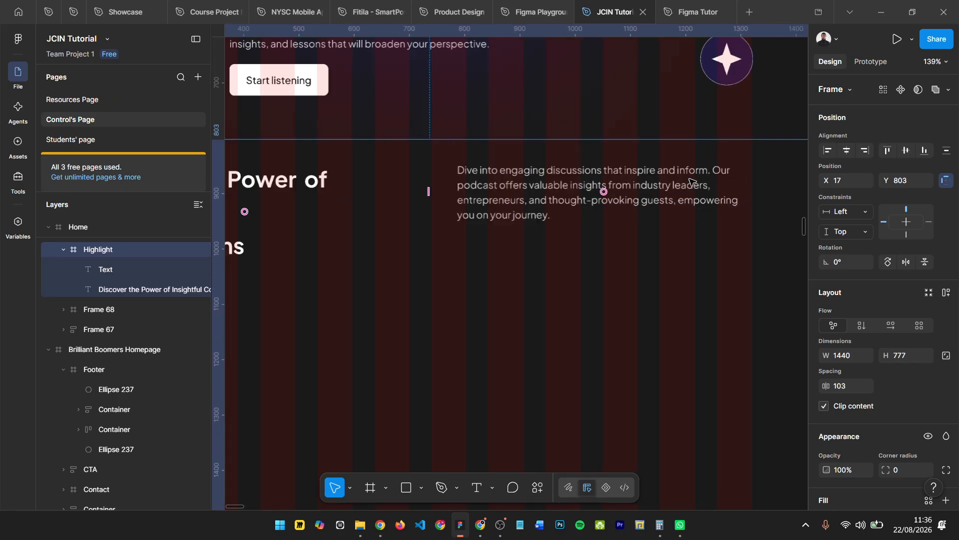
scroll(550, 220, "left", 1)
scroll(503, 235, "down", 3)
scroll(447, 274, "left", 5)
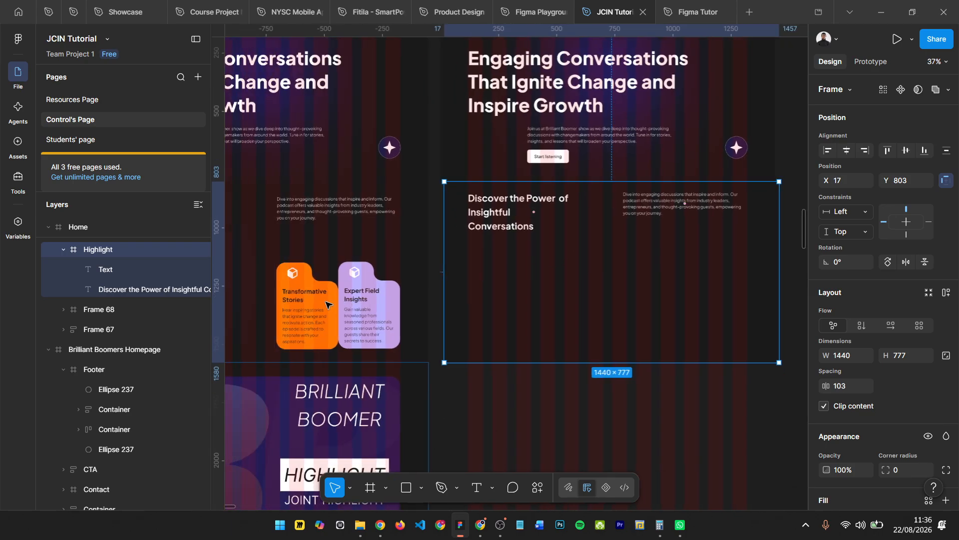
scroll(313, 281, "left", 3)
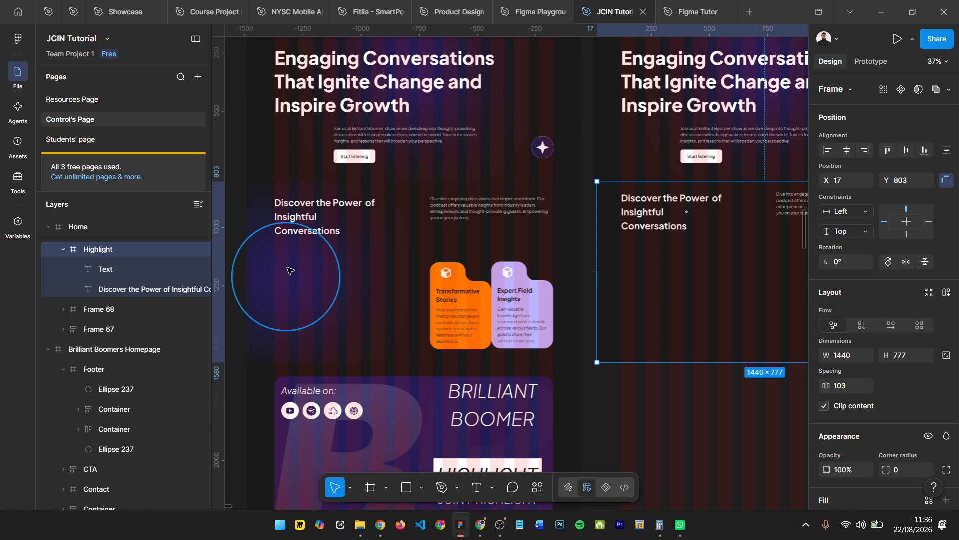
scroll(289, 278, "down", 3)
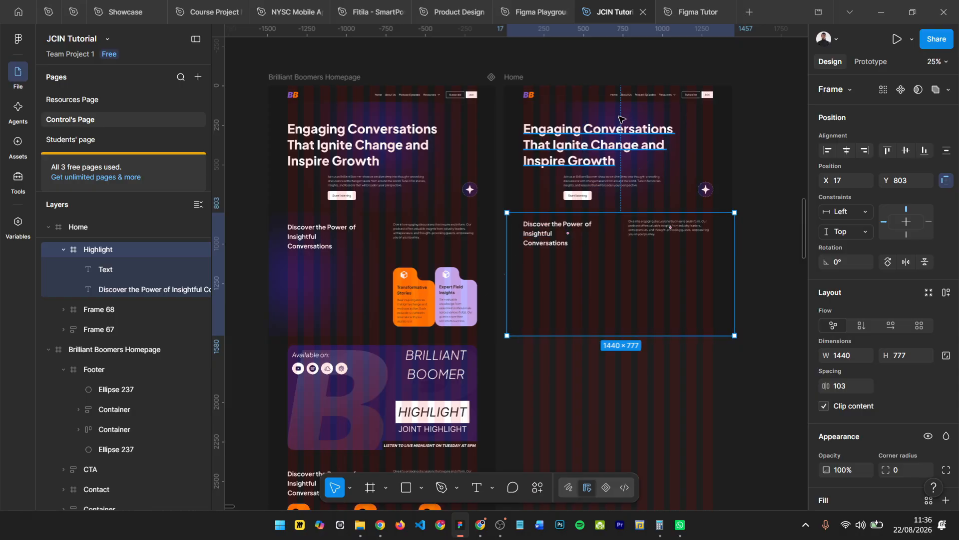
- Copy the hero's blurred 464 × 464 ellipse into the Highlight frame at X -58, Y 253, and check its layer blur settings
left_click(626, 112)
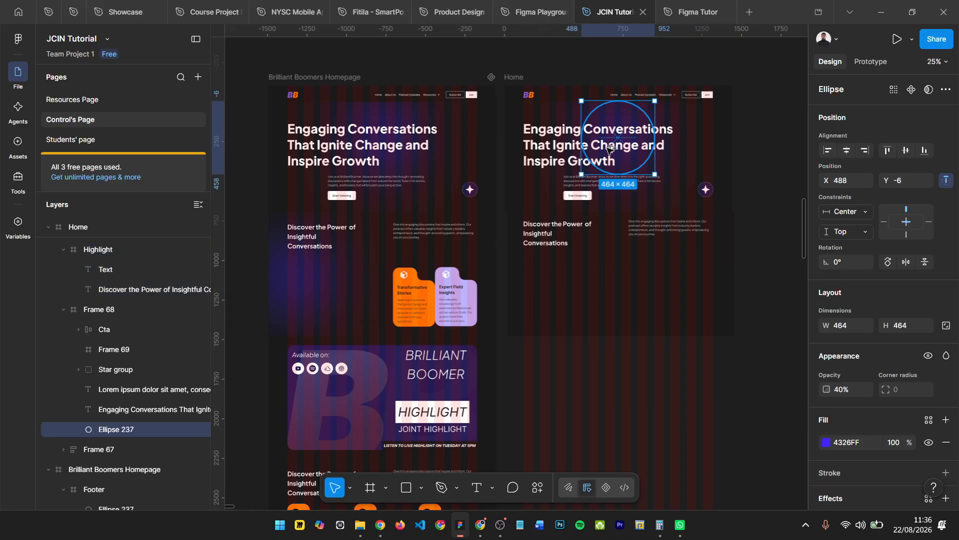
left_click_drag(568, 225, 545, 262)
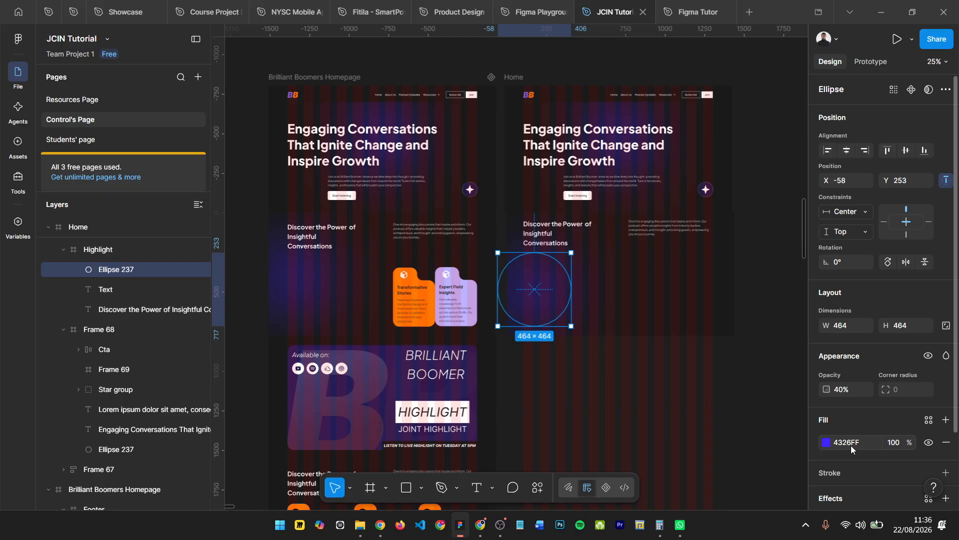
scroll(850, 445, "down", 3)
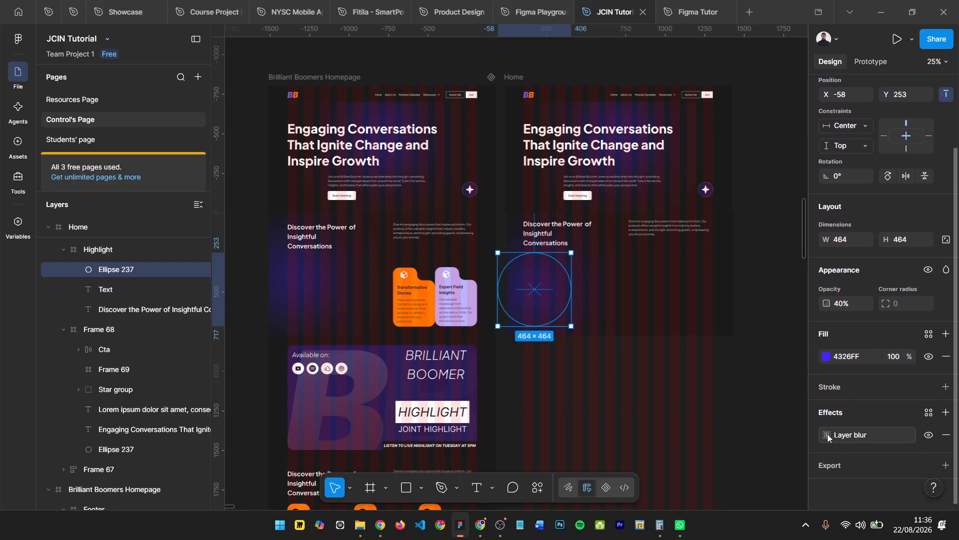
left_click(827, 435)
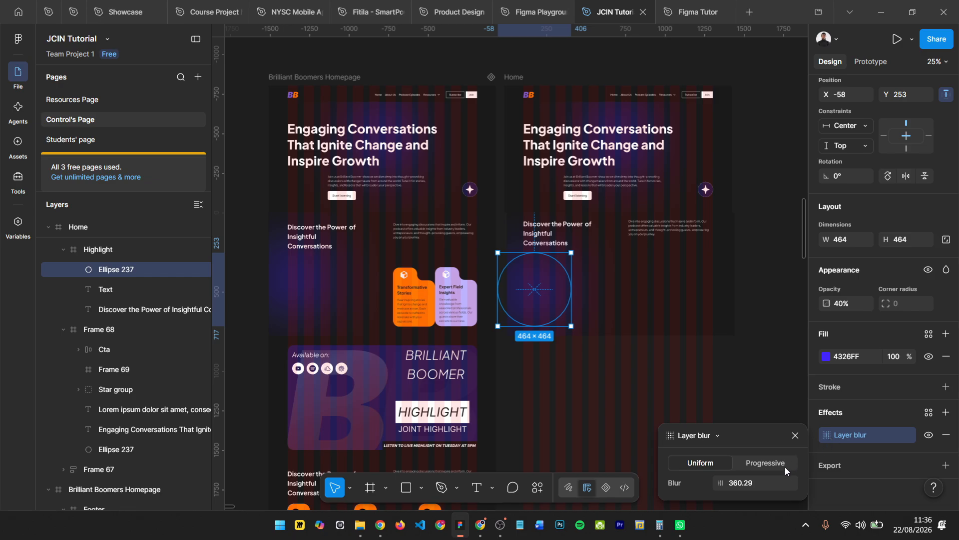
left_click(794, 435)
- Compare the glow below the Highlight heading with the original section and examine the shapes of its two cards
scroll(583, 275, "up", 3)
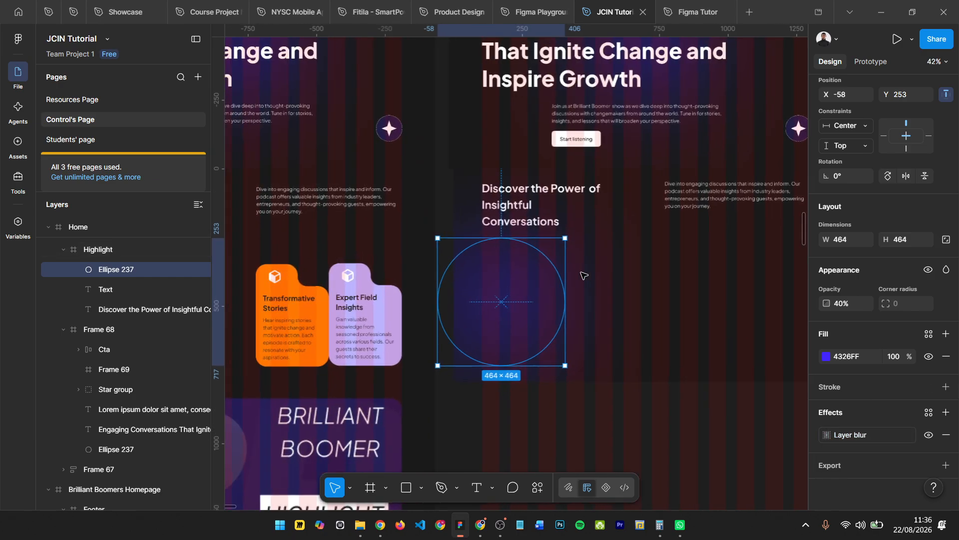
scroll(587, 278, "down", 1)
scroll(624, 290, "down", 1)
scroll(371, 293, "left", 1)
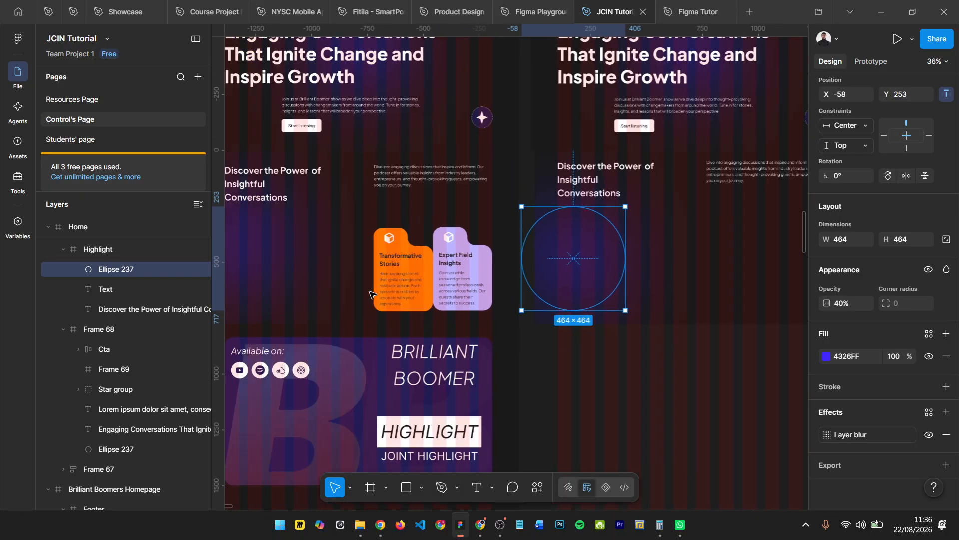
scroll(391, 254, "up", 1)
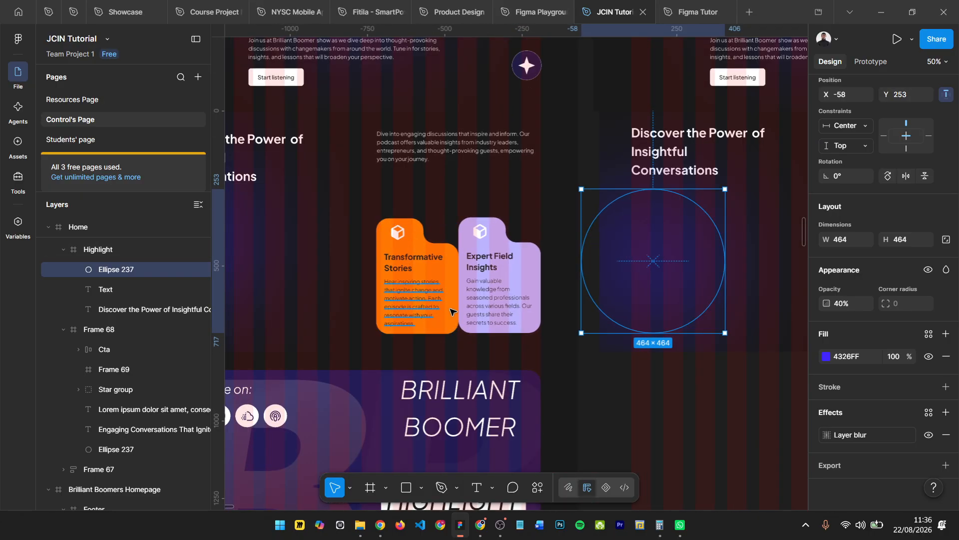
scroll(405, 256, "down", 2)
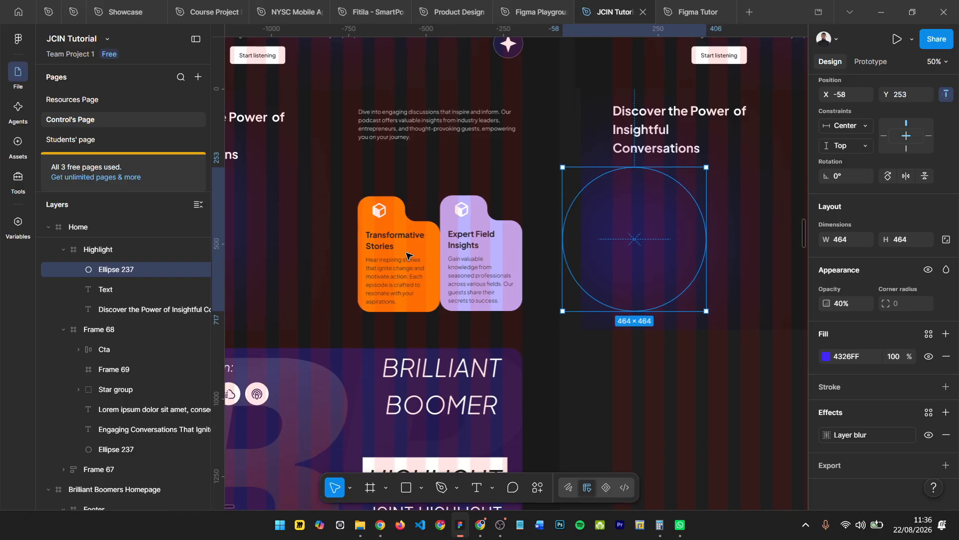
scroll(403, 256, "down", 2)
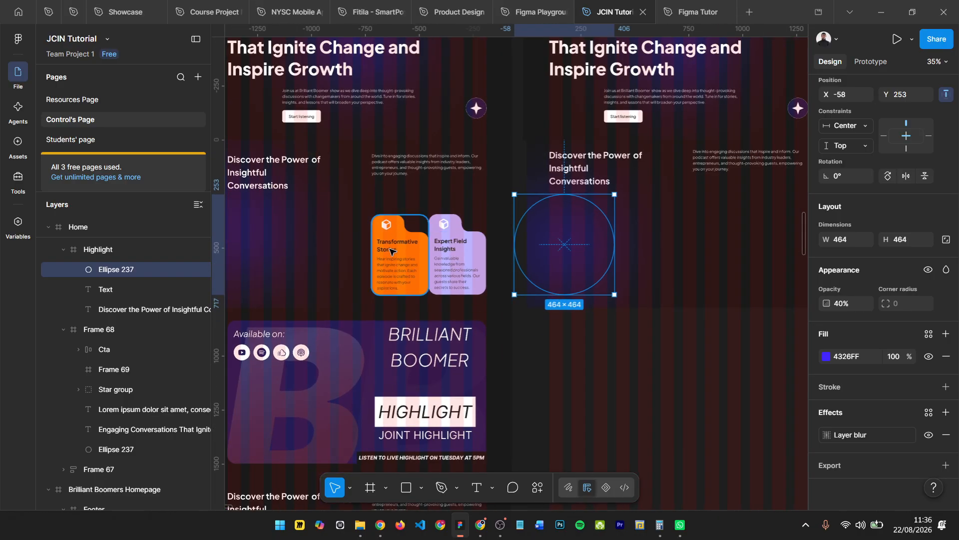
scroll(408, 220, "right", 3)
scroll(334, 236, "up", 2)
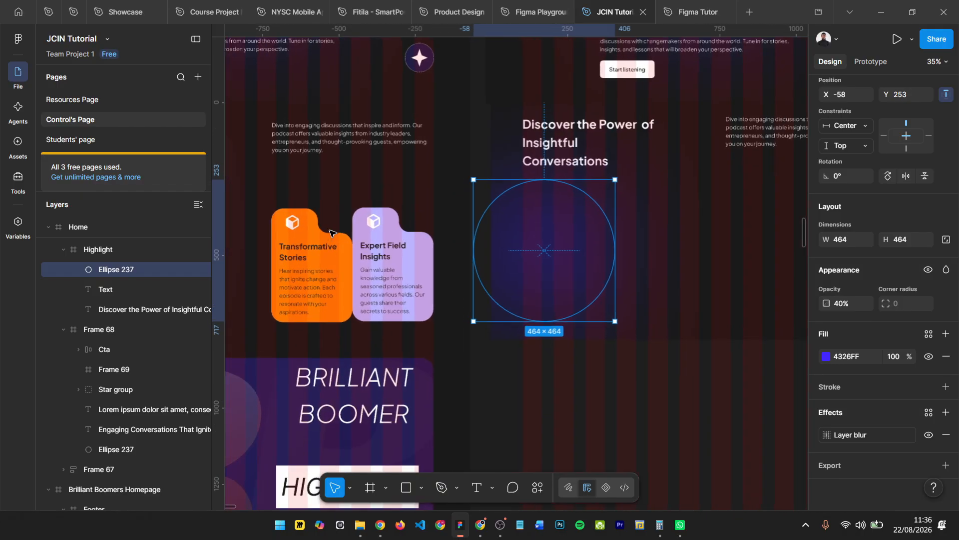
scroll(333, 236, "down", 3)
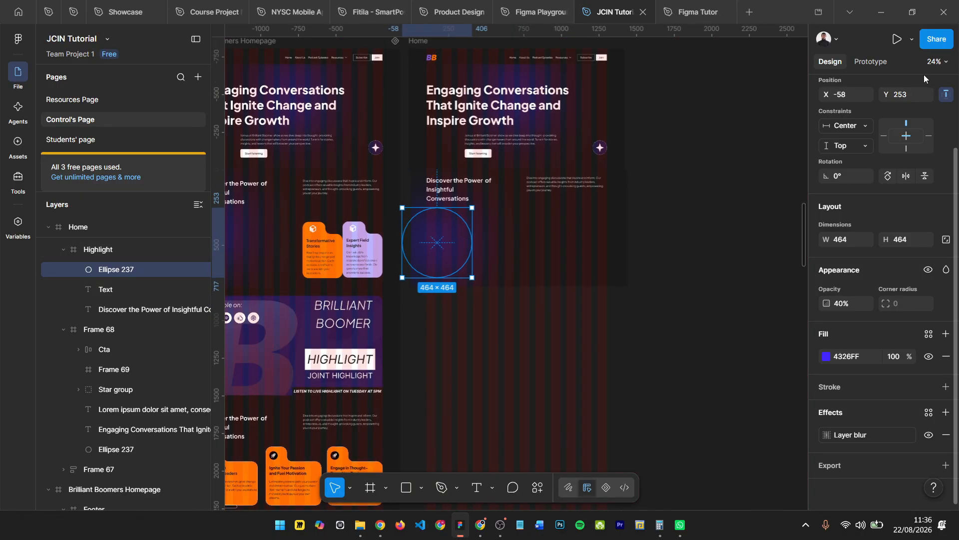
left_click(681, 201)
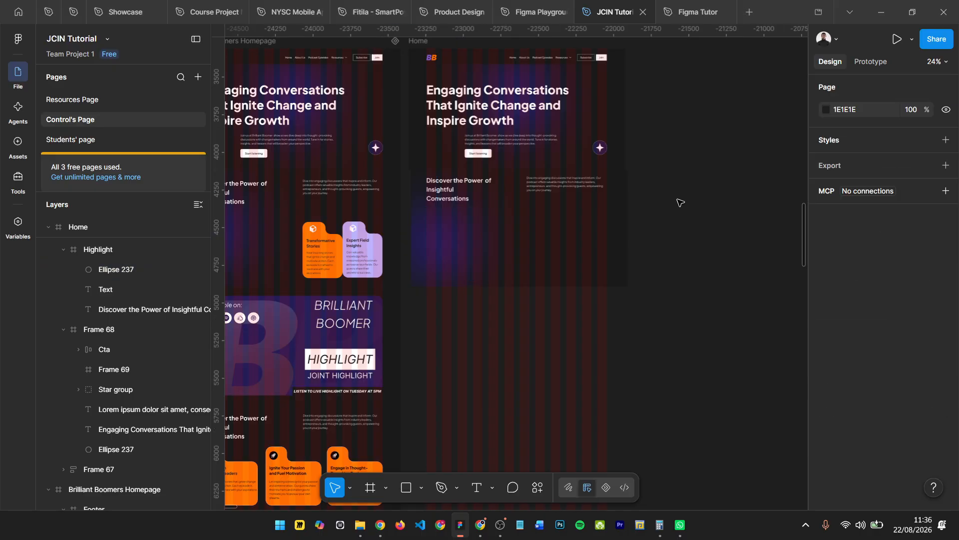
- Inspect the dimensions of the base rectangle inside the original orange Transformative Stories card
left_click(319, 239, "ctrl")
scroll(313, 230, "up", 3)
left_click(300, 227, "ctrl")
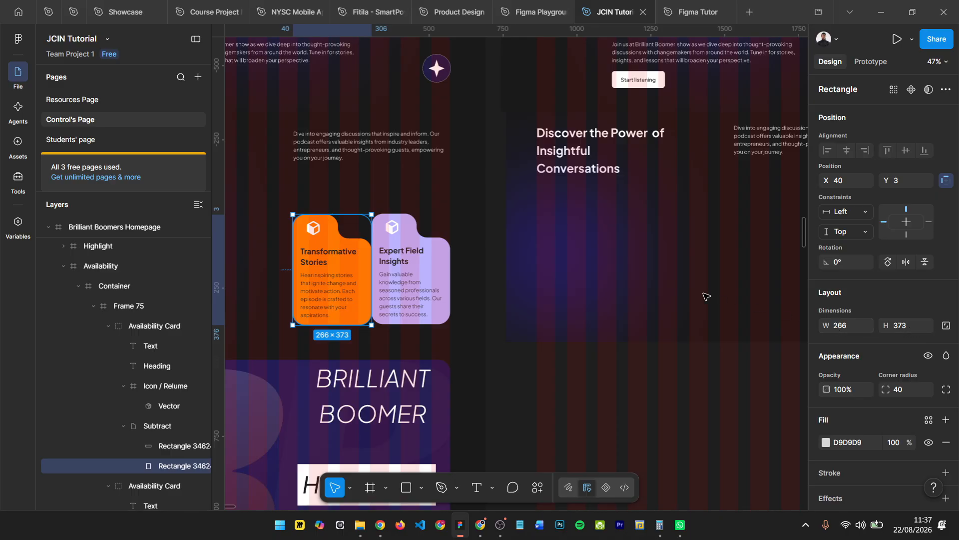
- Draw a rectangle on the empty canvas beside the Home frame and size it to 266 × 373
scroll(628, 276, "down", 5)
scroll(754, 272, "right", 3)
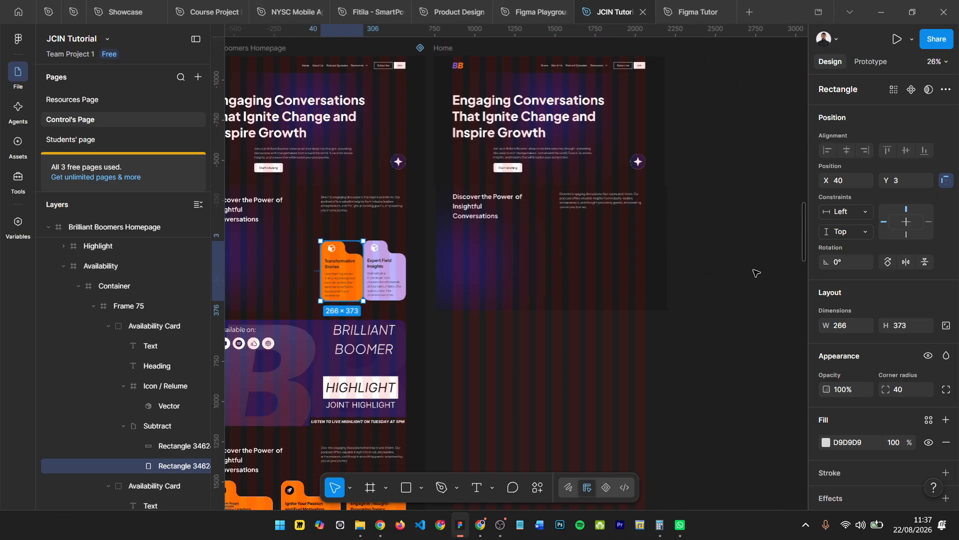
key("r")
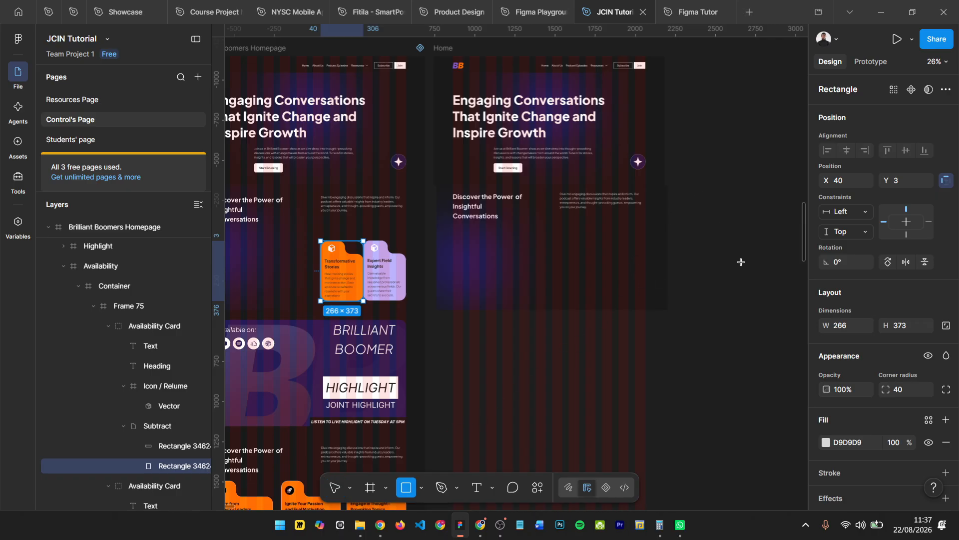
left_click_drag(696, 194, 763, 299)
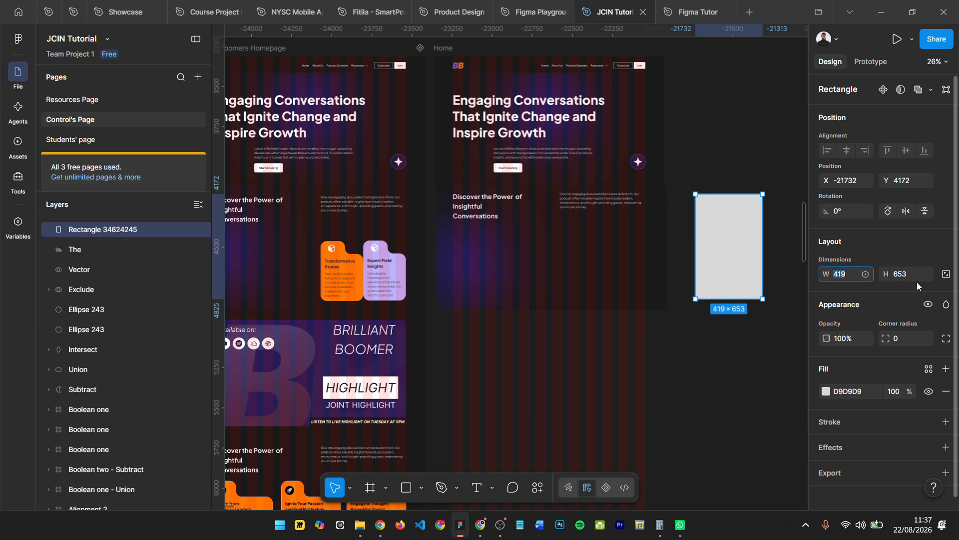
type("266")
key("Return")
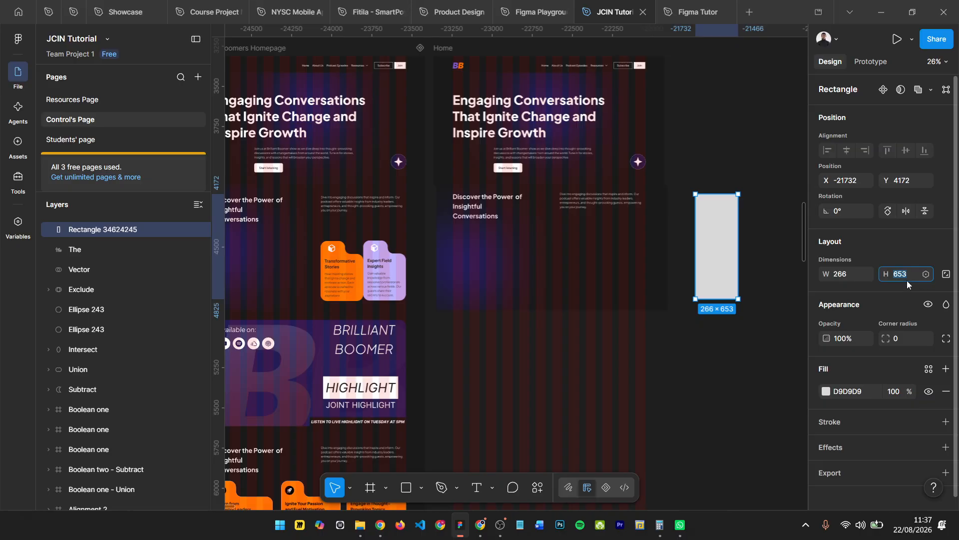
left_click(907, 280)
type("373")
key("Return")
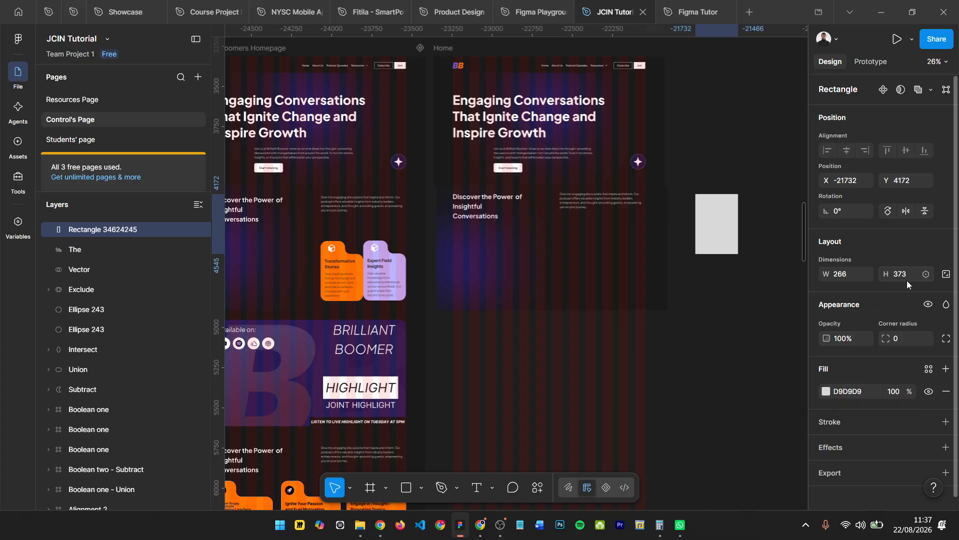
- Check the original card rectangle's corner radius and set the new rectangle's corner radius to 40
double_click(340, 254)
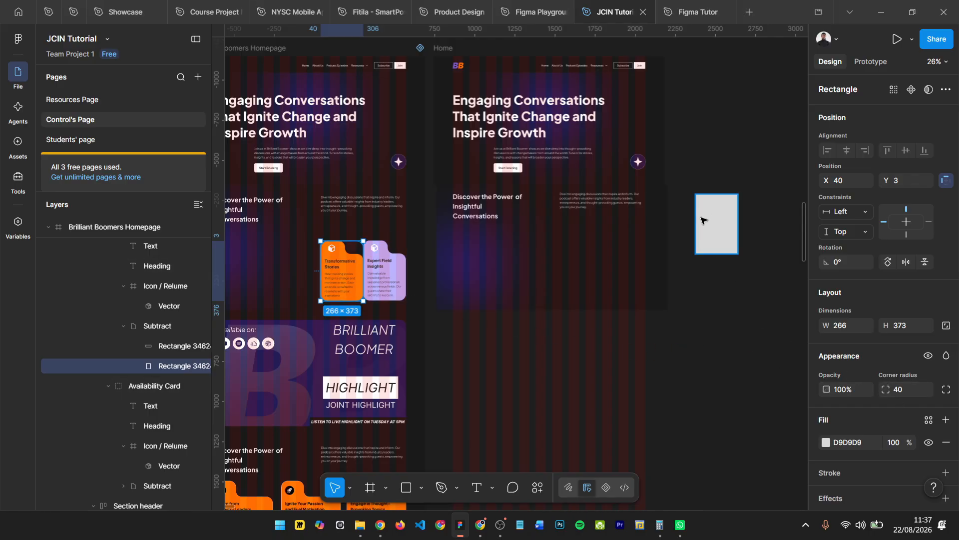
left_click(904, 391)
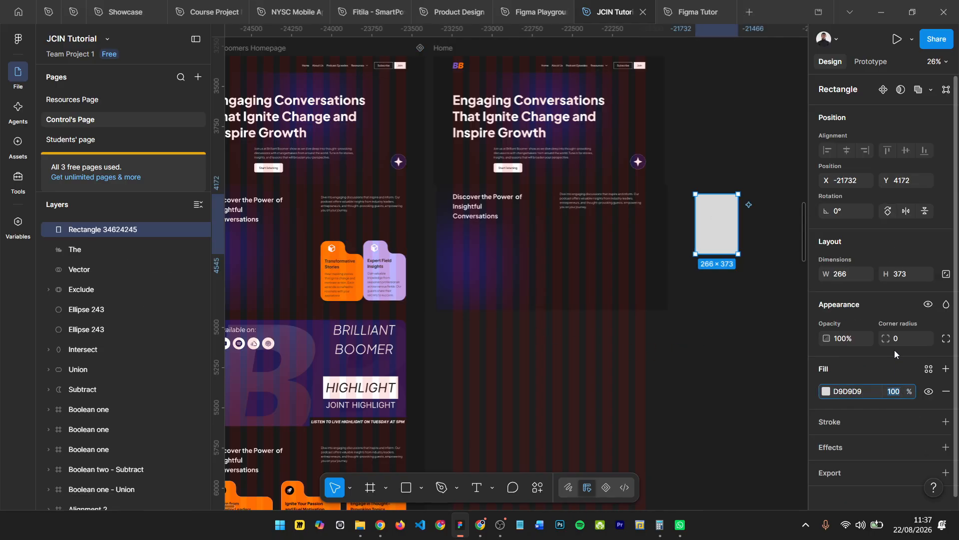
left_click(908, 339)
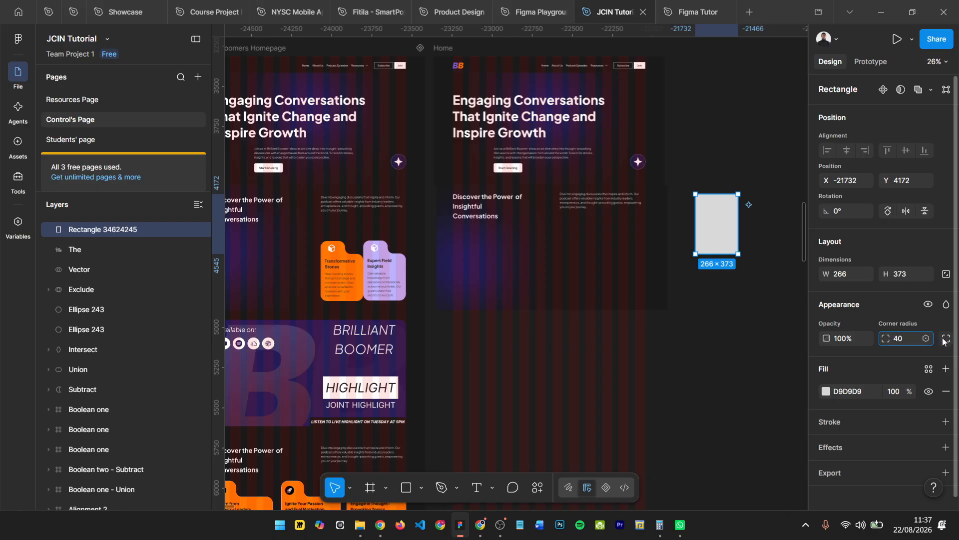
key("Return")
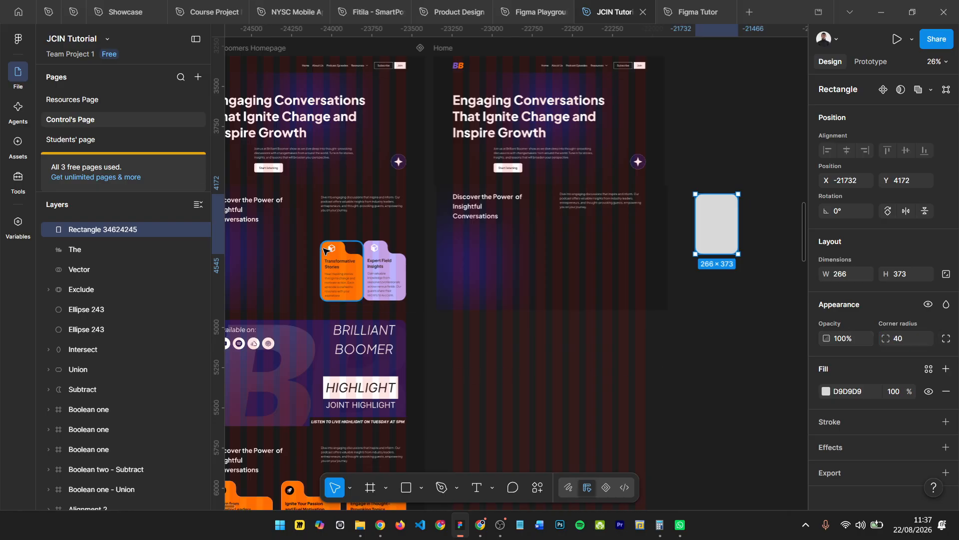
- Inspect the size, rotation and corner settings of the cut-out rectangle in the orange card, and return to the new rectangle beside Home
scroll(324, 251, "up", 3)
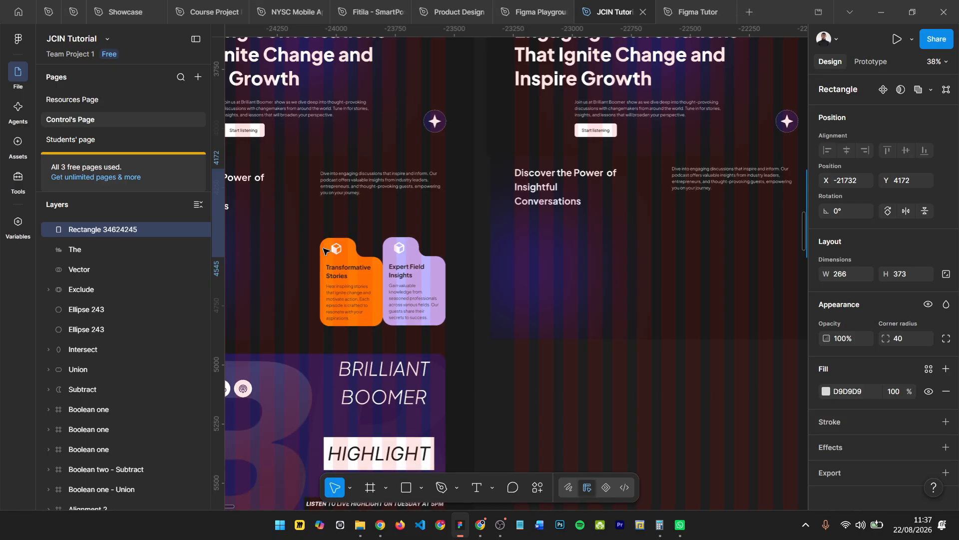
scroll(325, 253, "up", 3)
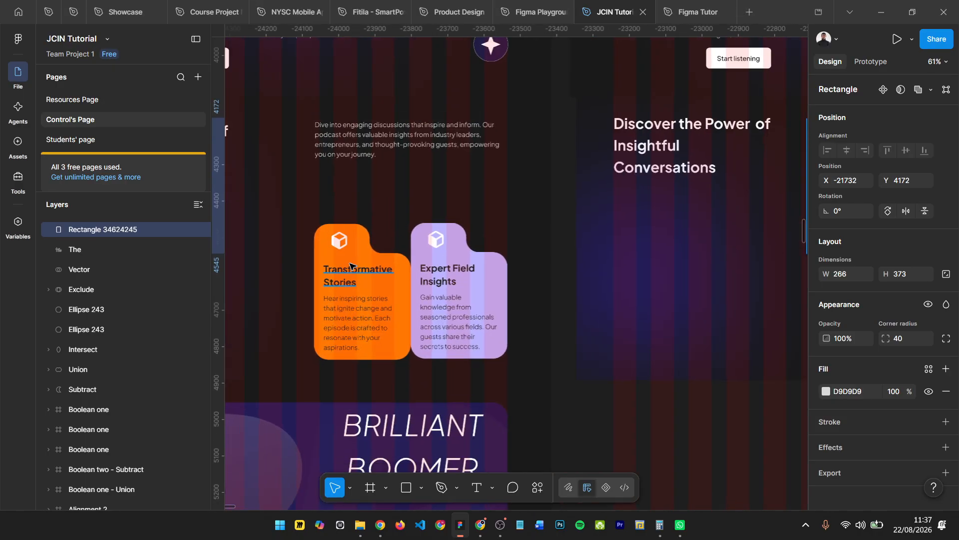
scroll(349, 265, "down", 2)
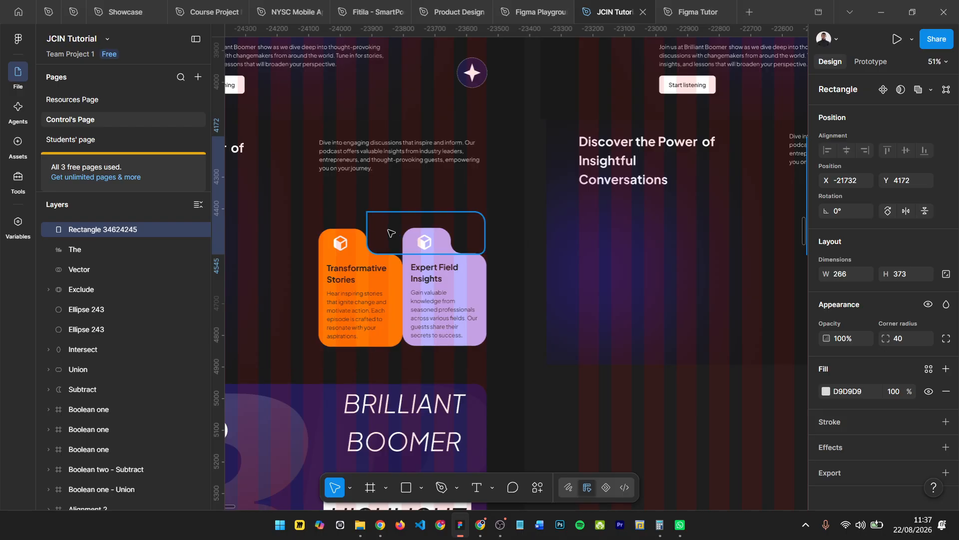
left_click(358, 222, "ctrl")
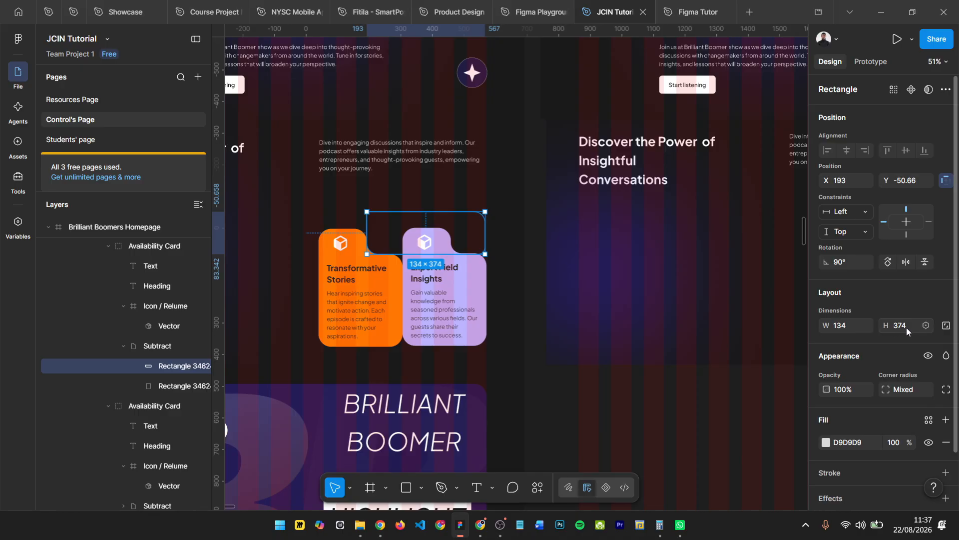
scroll(553, 265, "right", 5)
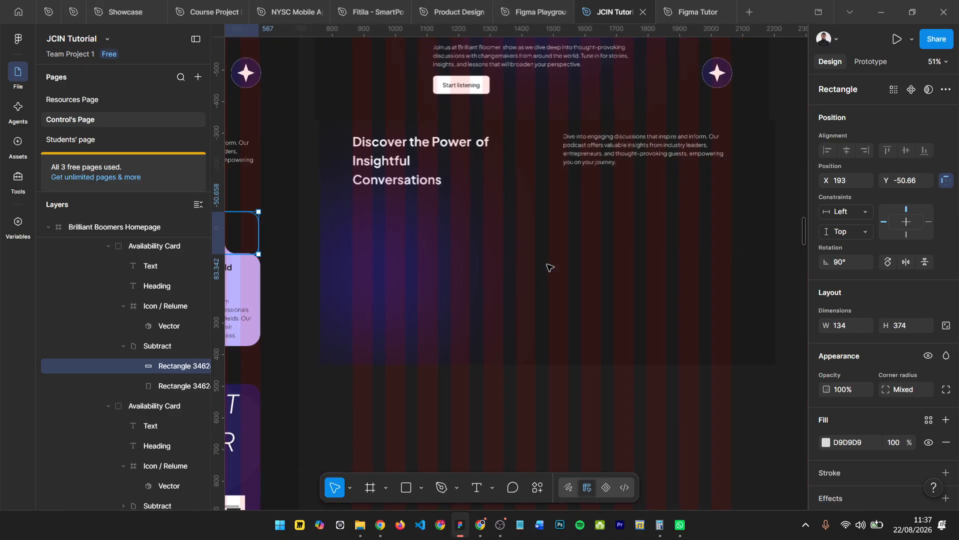
scroll(551, 269, "right", 2)
scroll(552, 272, "down", 4, "ctrl")
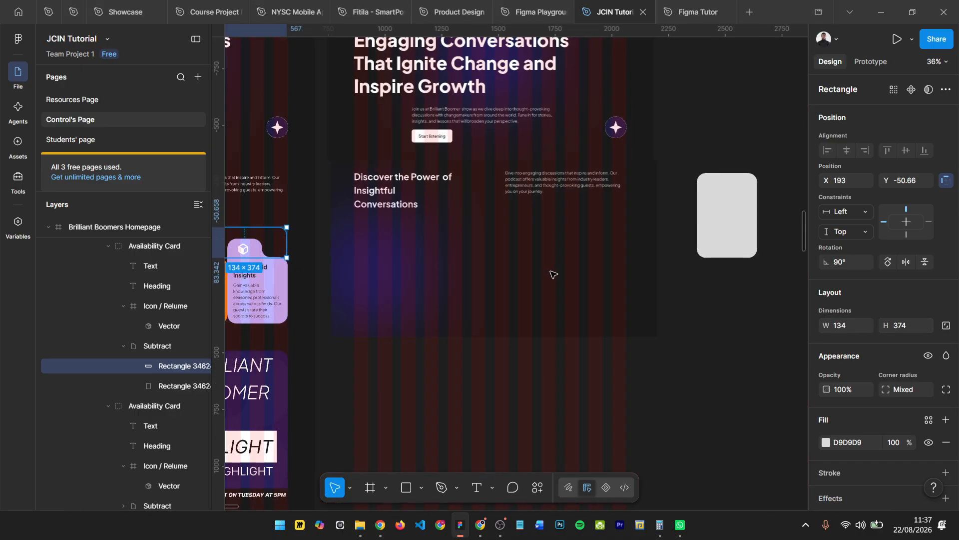
left_click(730, 167)
scroll(731, 168, "up", 1)
scroll(732, 169, "right", 3)
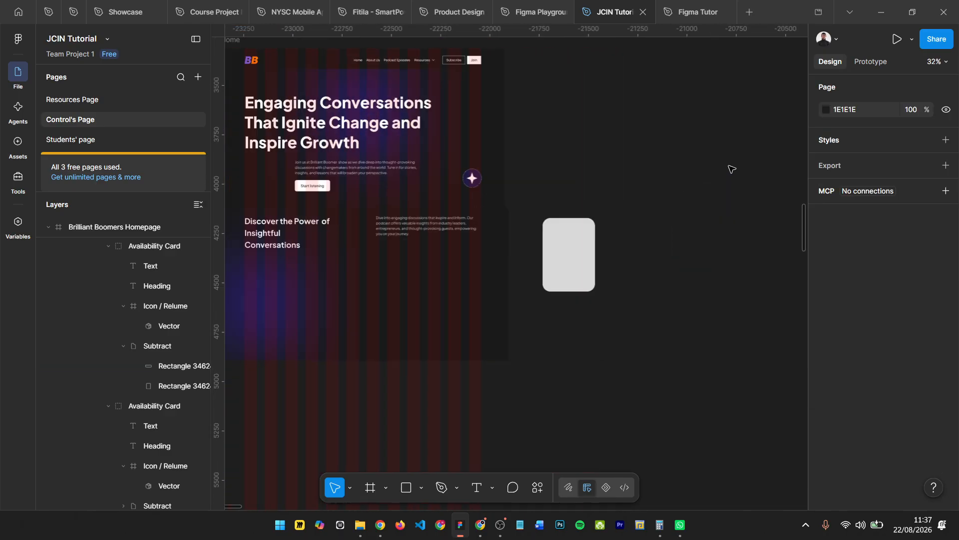
- Draw a second rectangle about 516 × 181 overlapping the upper-right corner of the first one and set its width to 134
key("r")
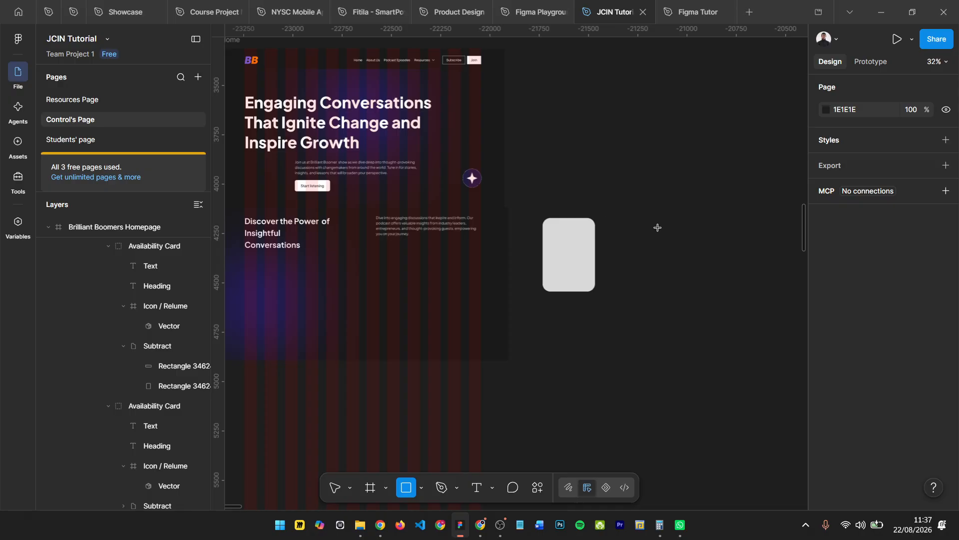
left_click_drag(578, 193, 680, 229)
left_click(846, 278)
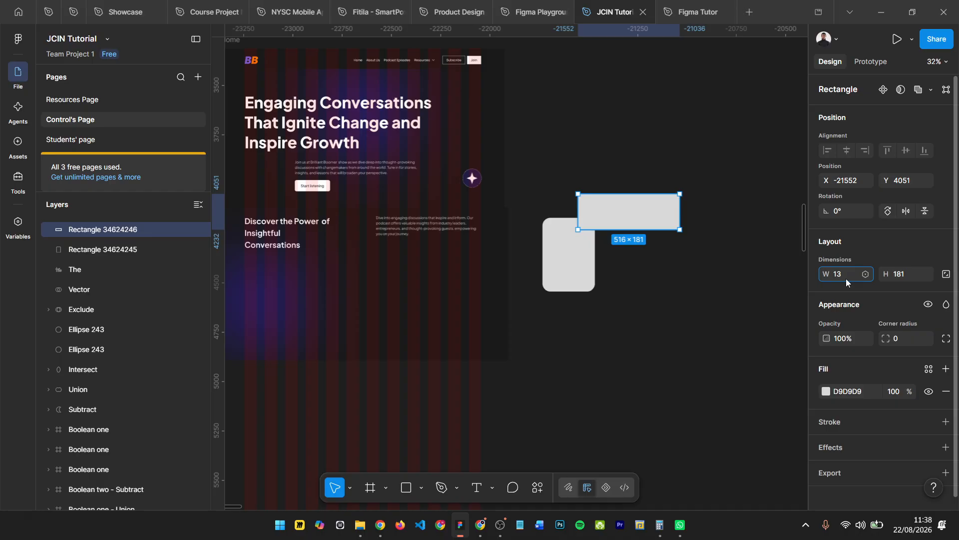
type("134")
left_click(918, 275)
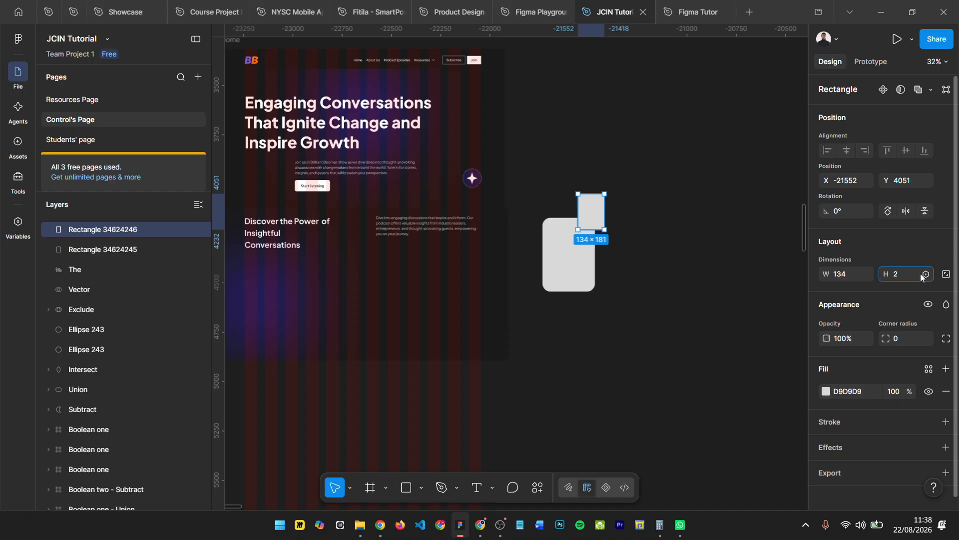
type("374")
key("Return")
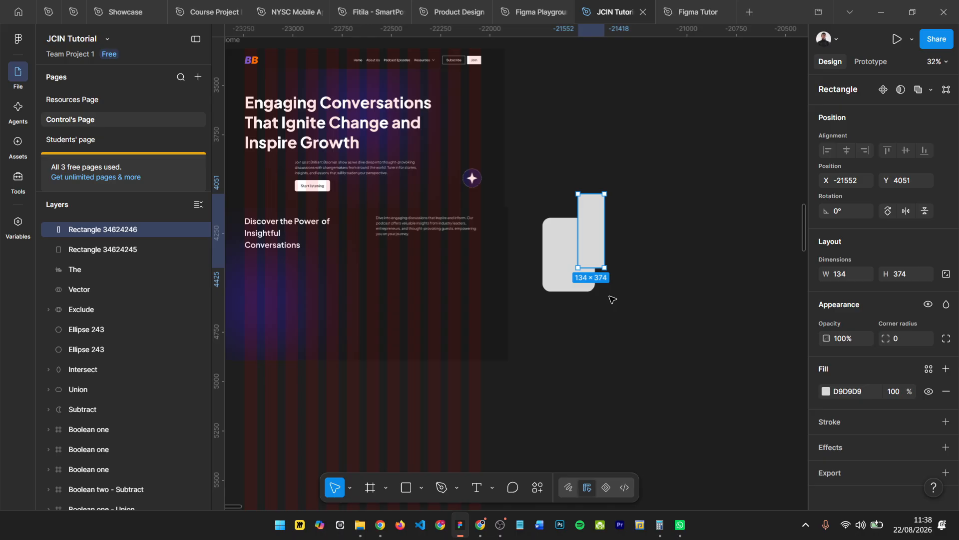
scroll(612, 298, "up", 3)
key("ctrl+z")
scroll(610, 194, "up", 2)
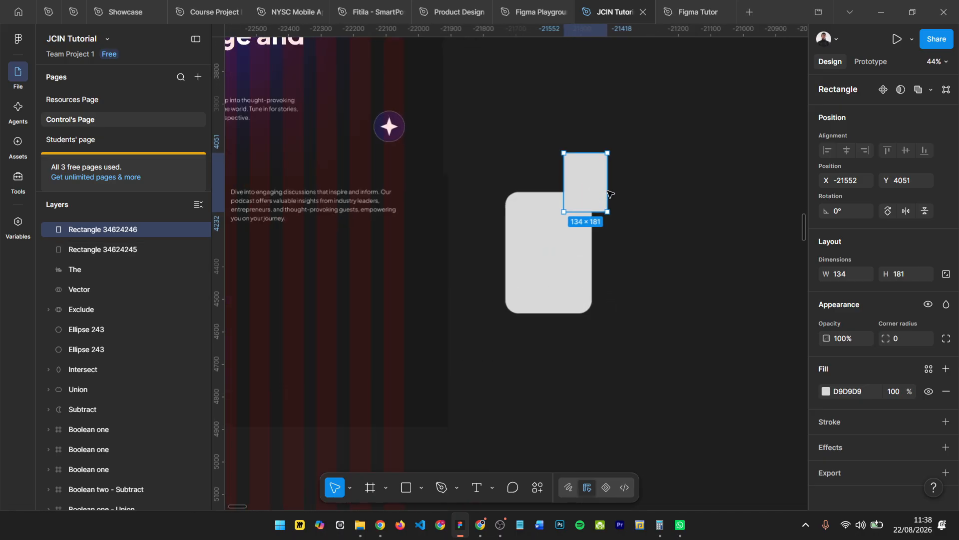
- Widen the overlapping rectangle to about 274 and set its corner radius to 40
left_click_drag(610, 193, 653, 179)
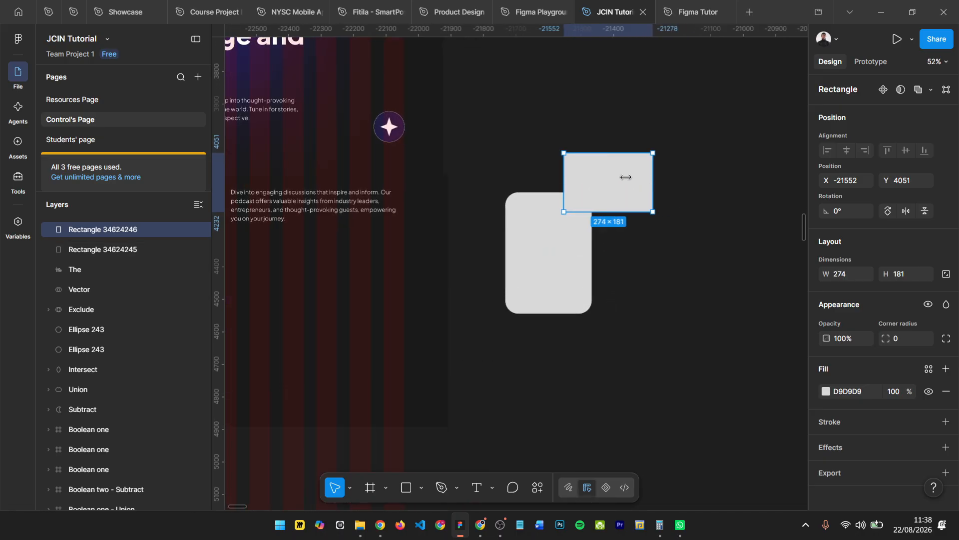
scroll(630, 179, "up", 1)
left_click(901, 338)
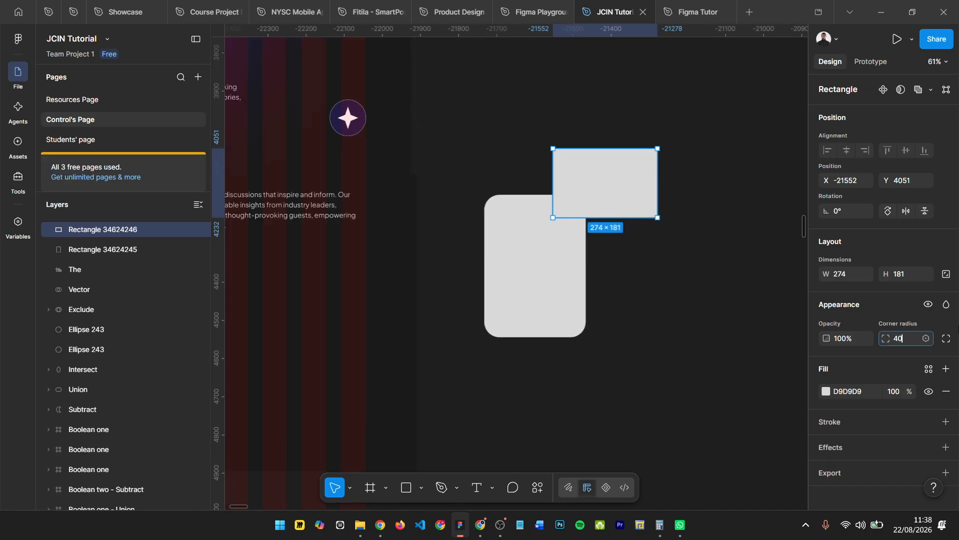
type("40")
key("Return")
scroll(514, 202, "up", 3)
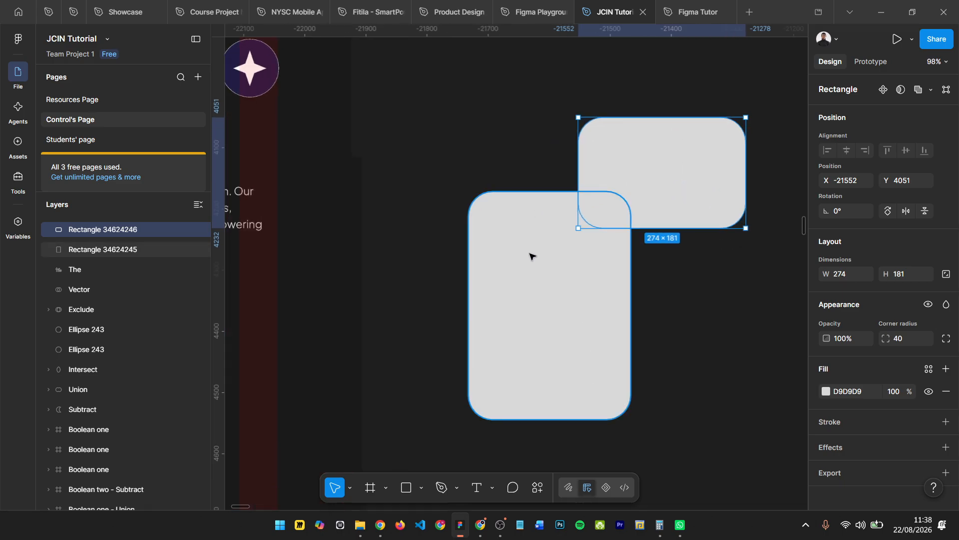
- Fill the 266 × 373 rectangle with the orange FF7903 sampled from the original Transformative Stories card
left_click(563, 257)
scroll(566, 258, "down", 4)
scroll(358, 293, "down", 5)
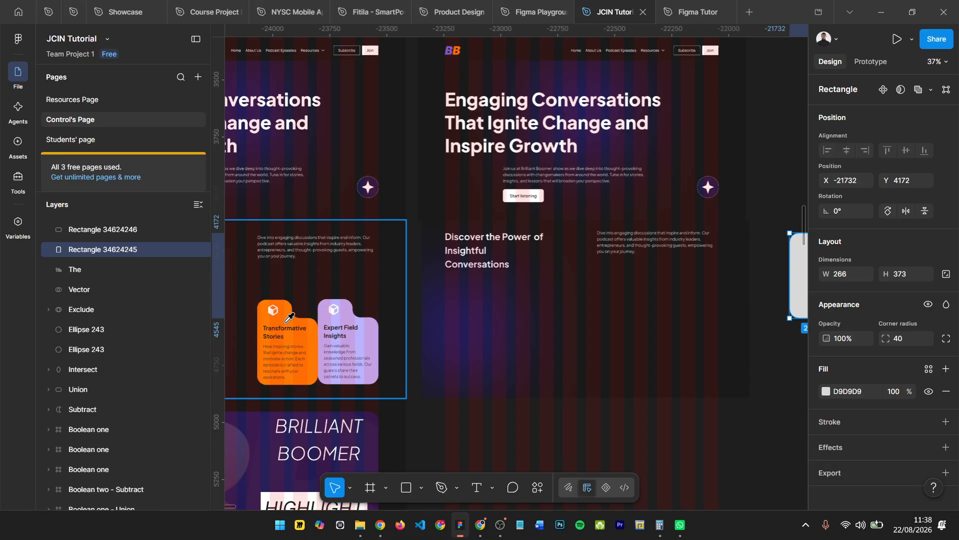
left_click(289, 320)
scroll(334, 315, "right", 2)
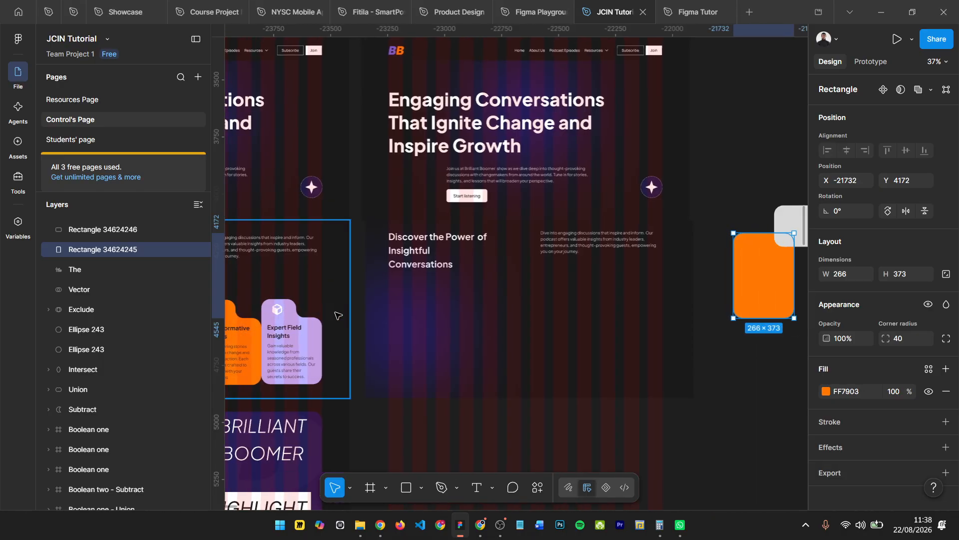
scroll(338, 315, "right", 2)
- Compare the two overlapping rectangles with the notched cards in the original Highlight section
left_click(658, 222)
scroll(576, 309, "down", 2)
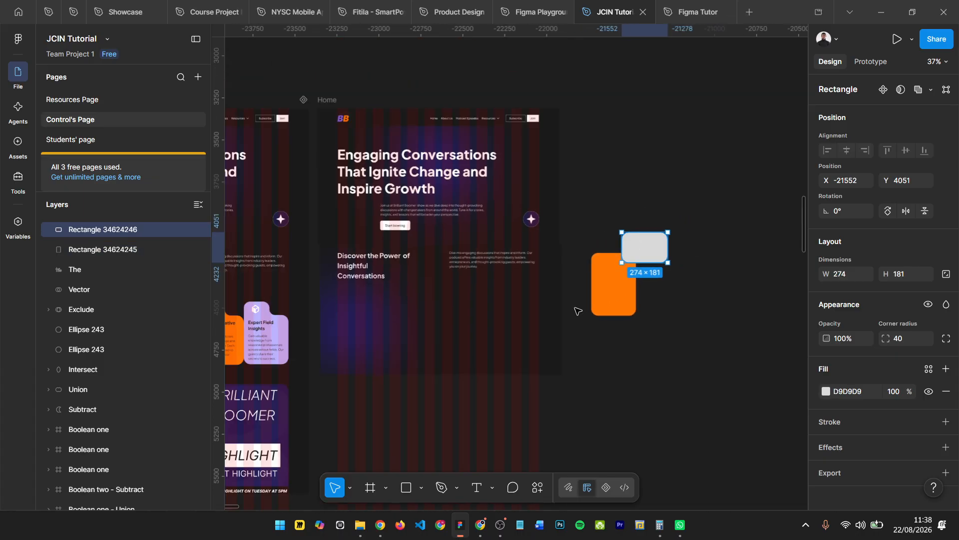
scroll(578, 311, "left", 2)
scroll(579, 302, "up", 2)
scroll(582, 292, "left", 2)
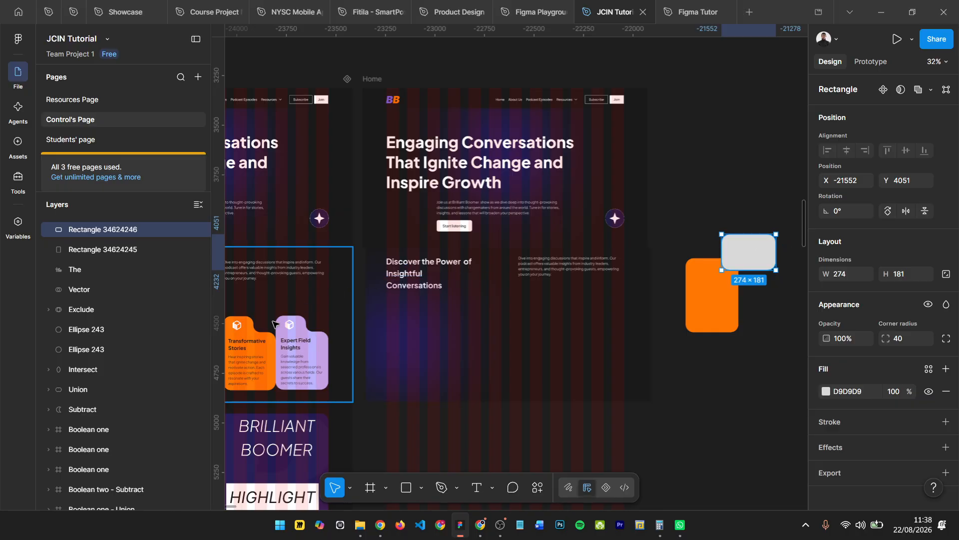
left_click(706, 285)
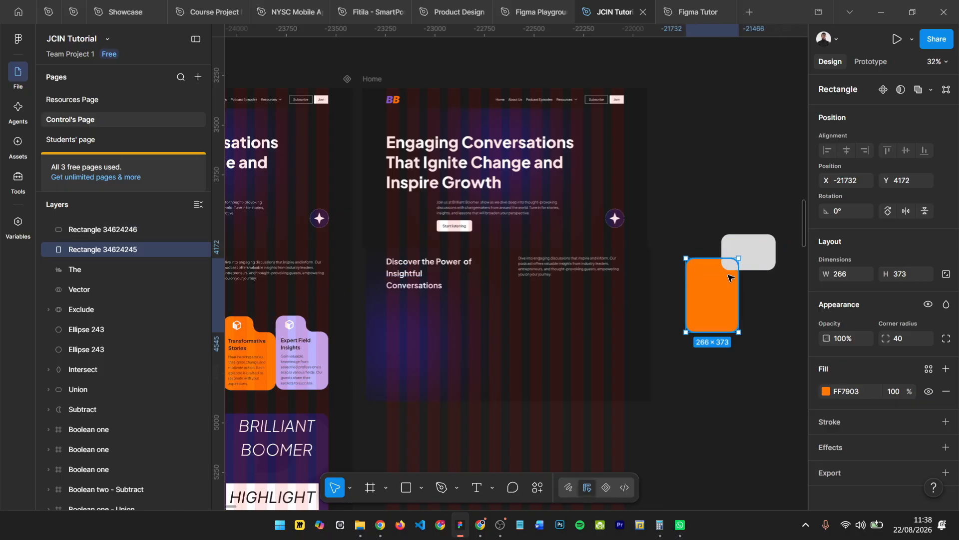
left_click(745, 248)
left_click(735, 272)
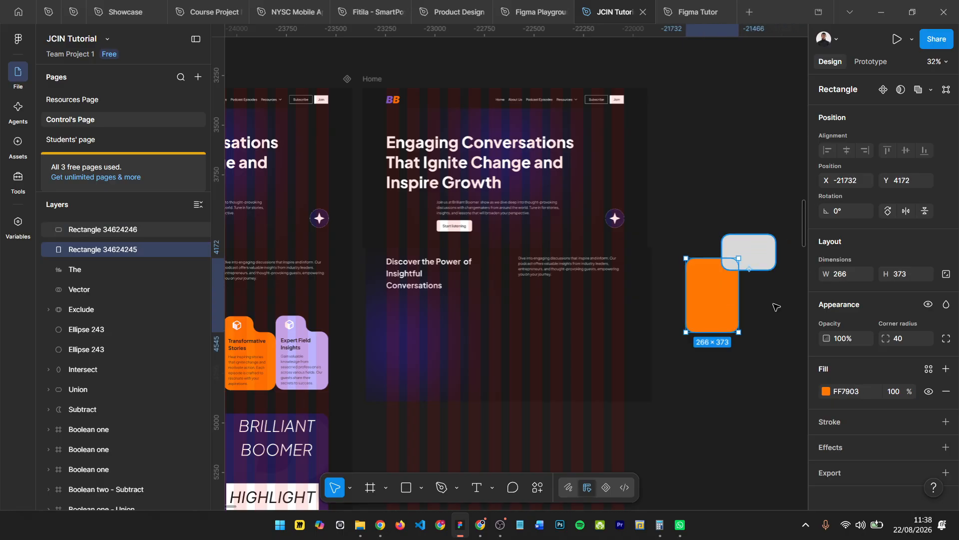
left_click(741, 264)
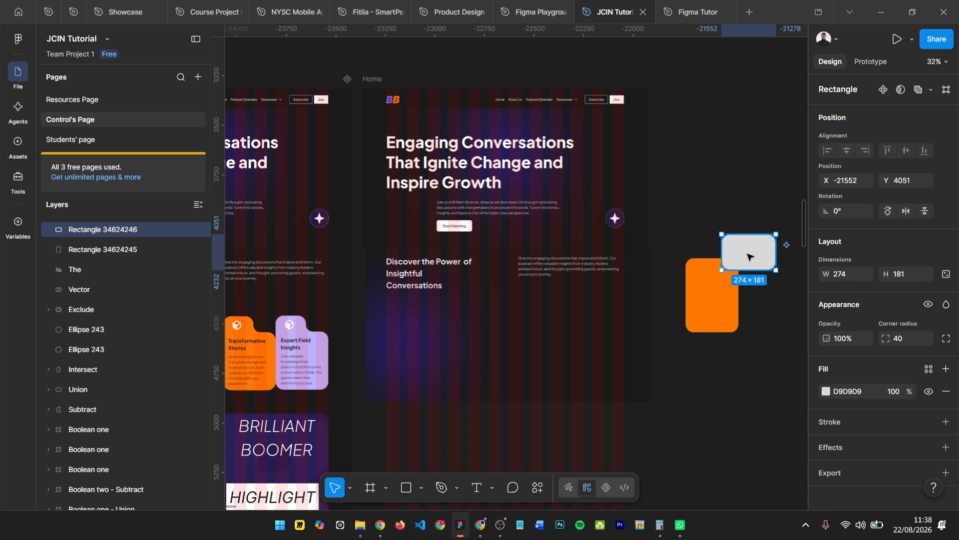
- Rename the grey rectangle's layer to Top shape and the orange rectangle's layer to Bottom shape
double_click(103, 230)
type("Top shape")
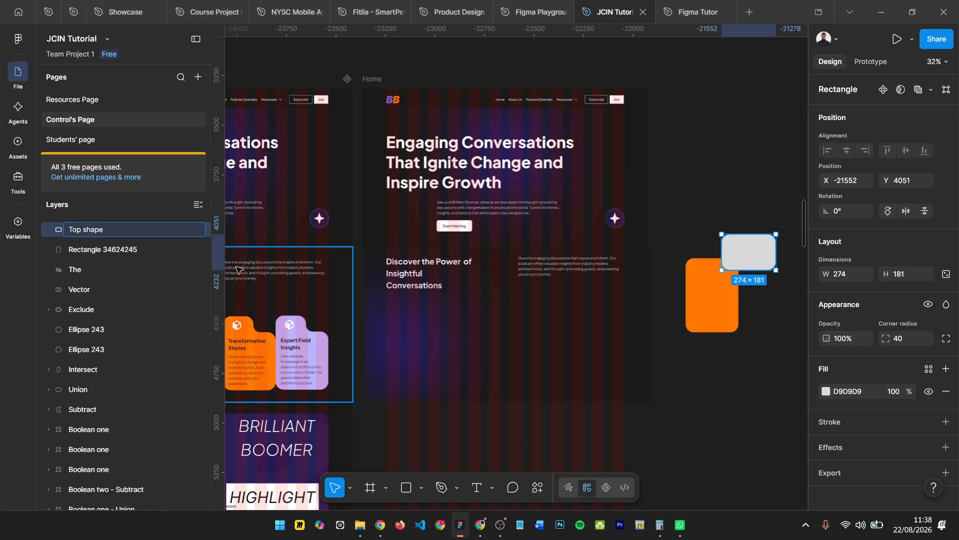
key("Return")
left_click(80, 250)
double_click(80, 249)
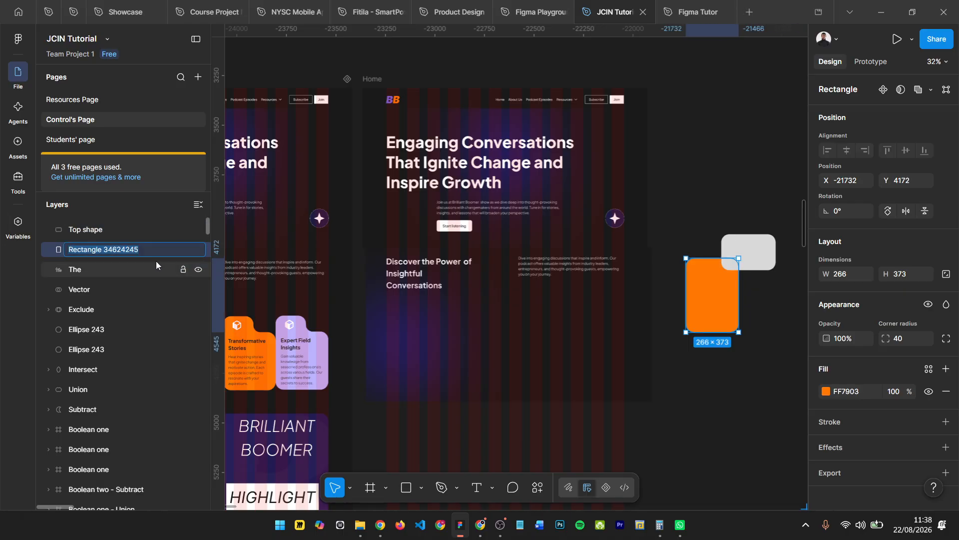
type("Bott")
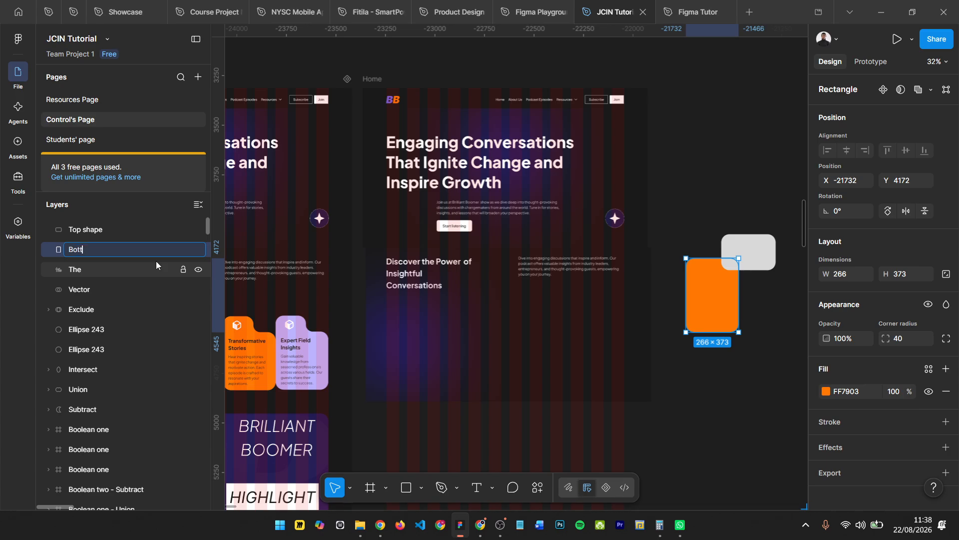
type("om shape")
key("Return")
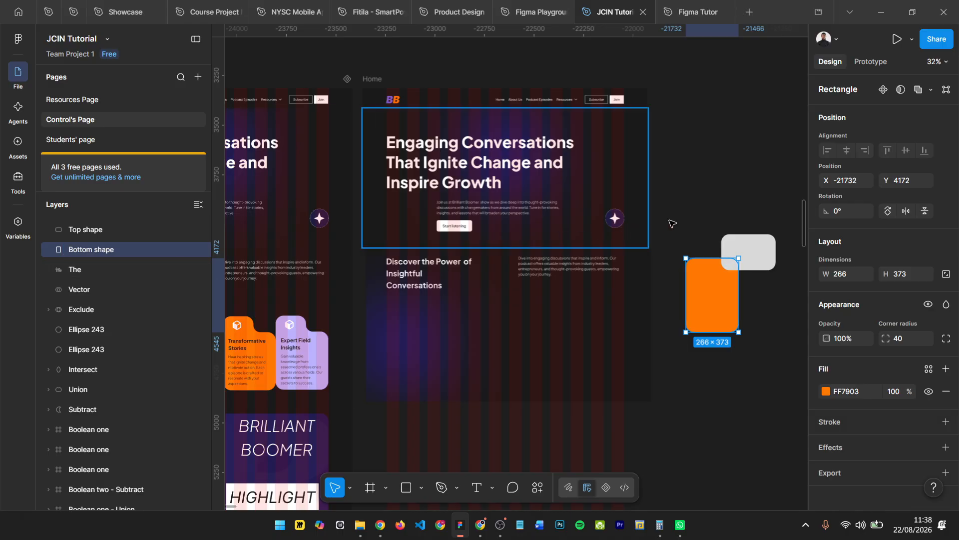
- Subtract the Top shape from the Bottom shape to cut a notch in the orange card's upper-right corner
left_click(747, 249)
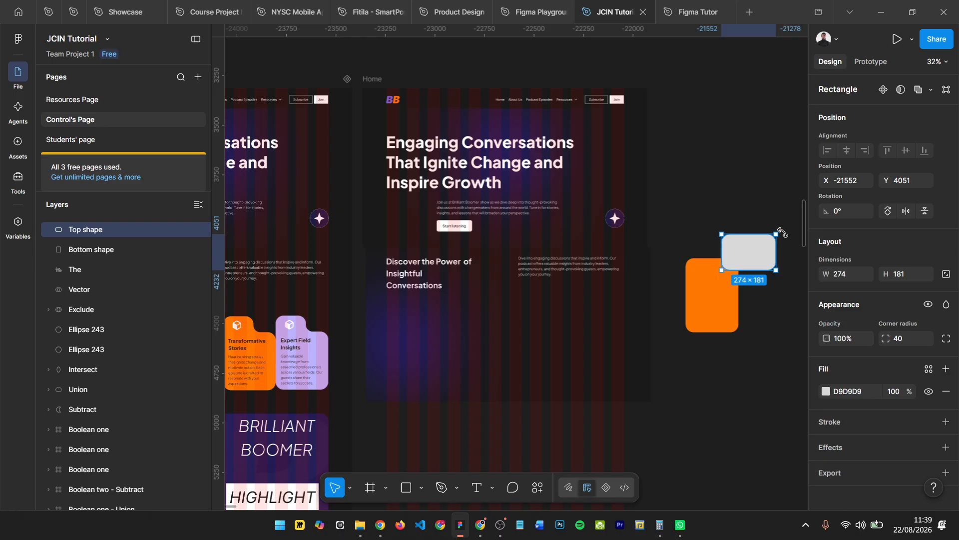
scroll(782, 232, "up", 3)
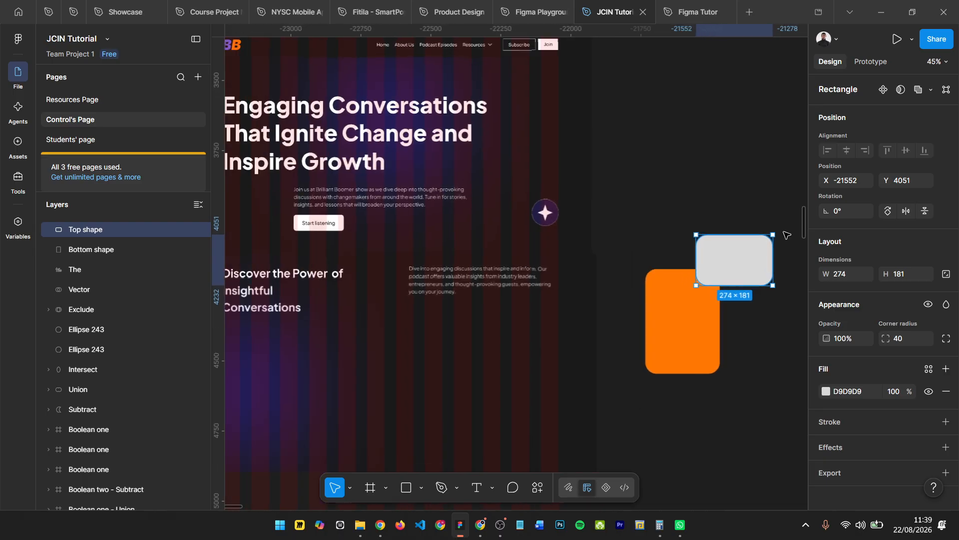
left_click(671, 304, "shift")
left_click(932, 91)
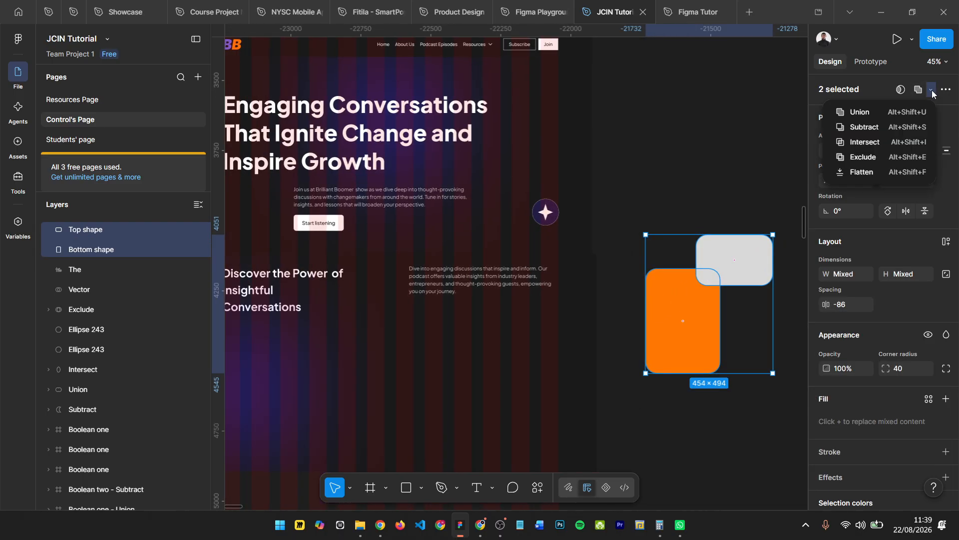
left_click(863, 127)
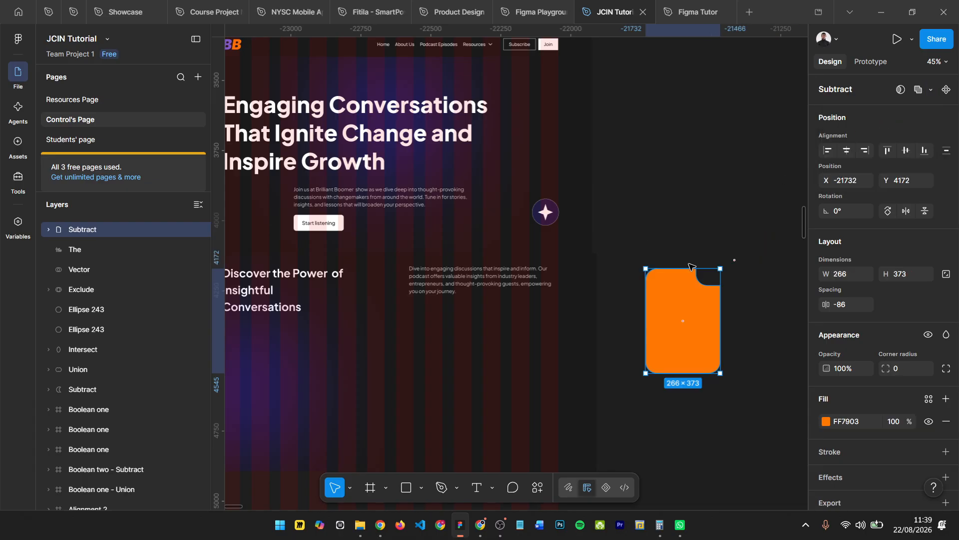
scroll(749, 248, "up", 2)
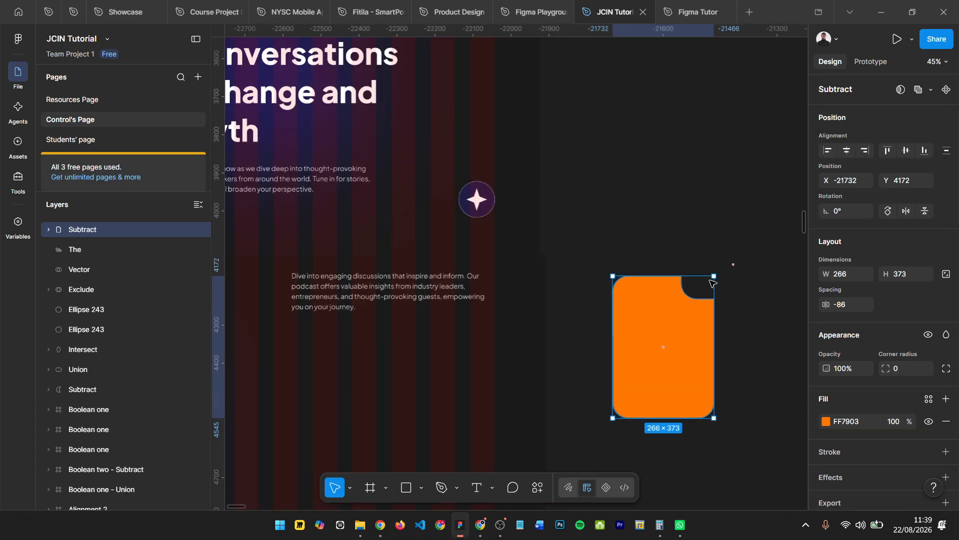
left_click(757, 265)
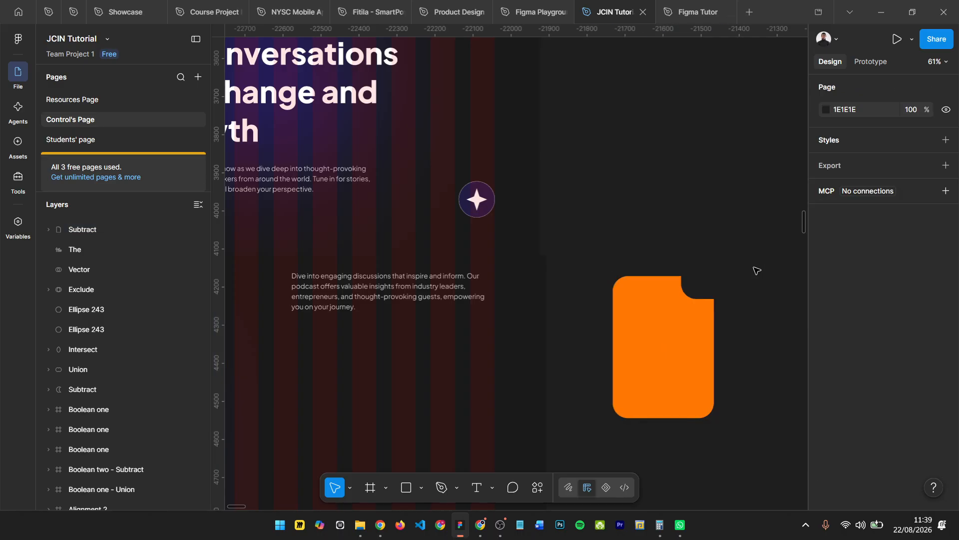
- Enlarge the card's notch by nudging the Top shape 50 px left and 20 px down to X -21602, Y 4071
double_click(700, 286)
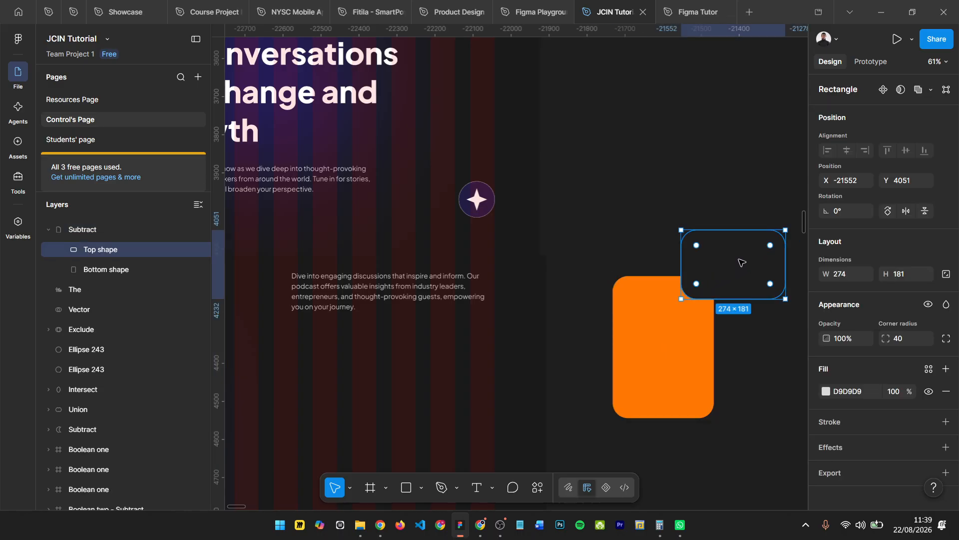
key("shift+Left")
key("shift+Left")
key("shift+Down")
key("shift+Down")
key("shift+Left")
key("shift+Left")
key("shift+Left")
key("shift+Left")
key("shift+Down")
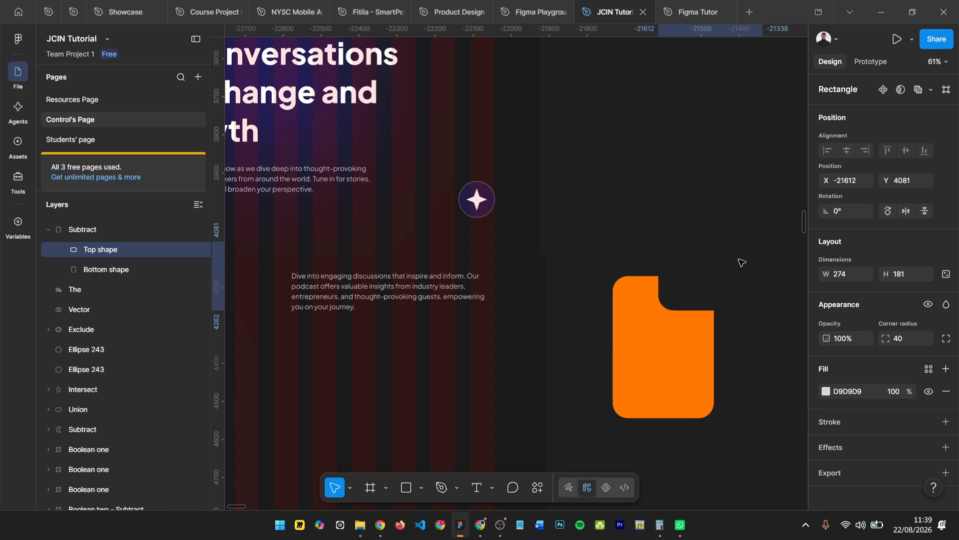
key("shift+Left")
key("shift+Right")
key("shift+Right")
key("shift+Up")
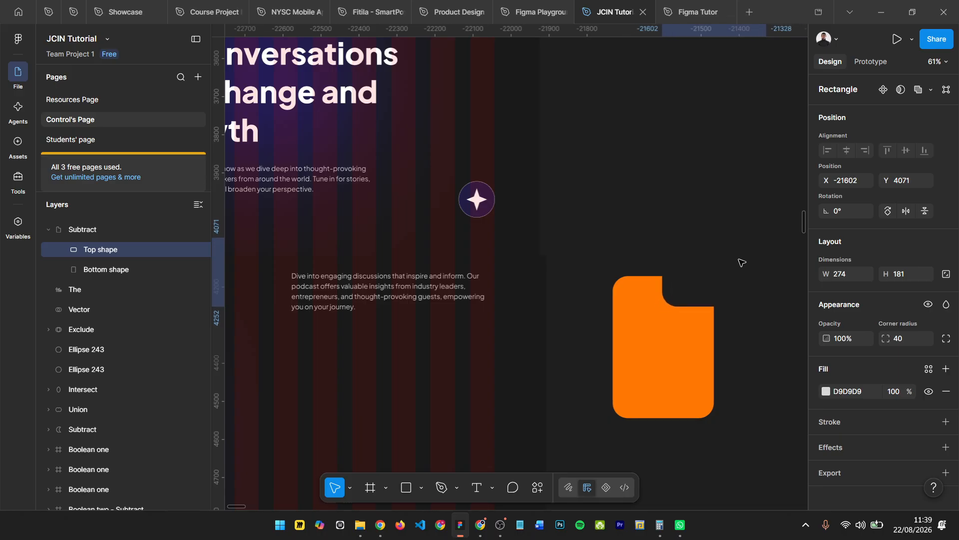
key("shift+Right")
key("shift+Left")
- Compare the notch corners of the new card with the original Transformative Stories card, checking its Bottom shape and Top shape
scroll(742, 262, "down", 5)
scroll(262, 342, "up", 2)
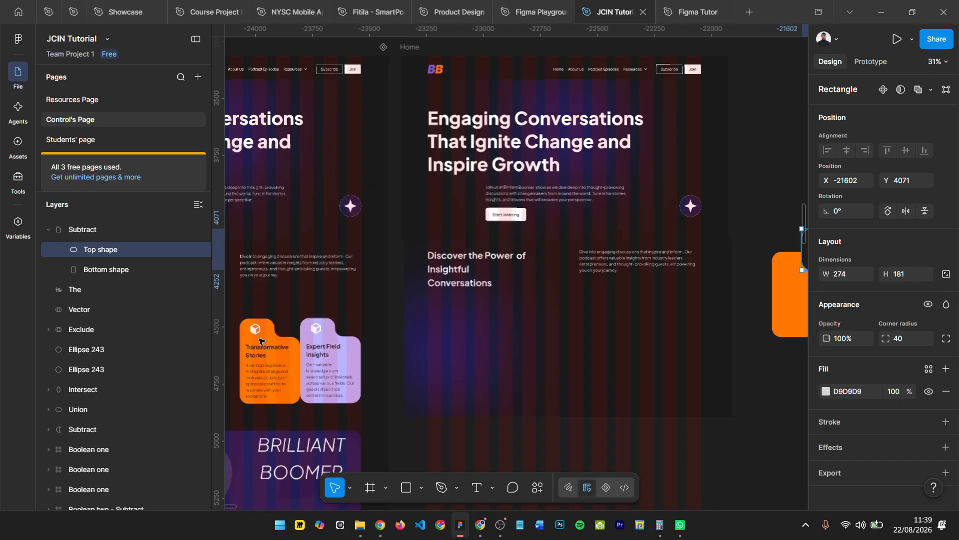
scroll(260, 340, "up", 4)
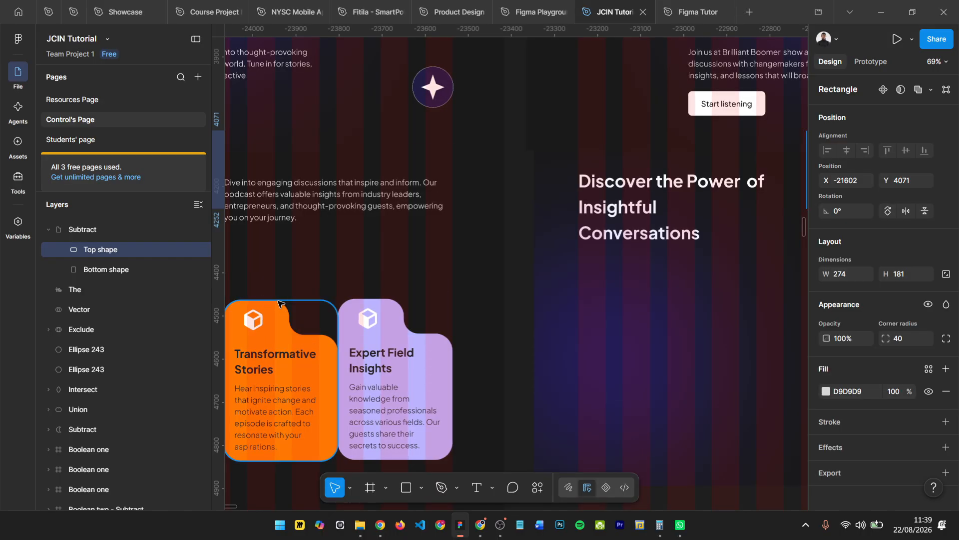
scroll(390, 310, "right", 8)
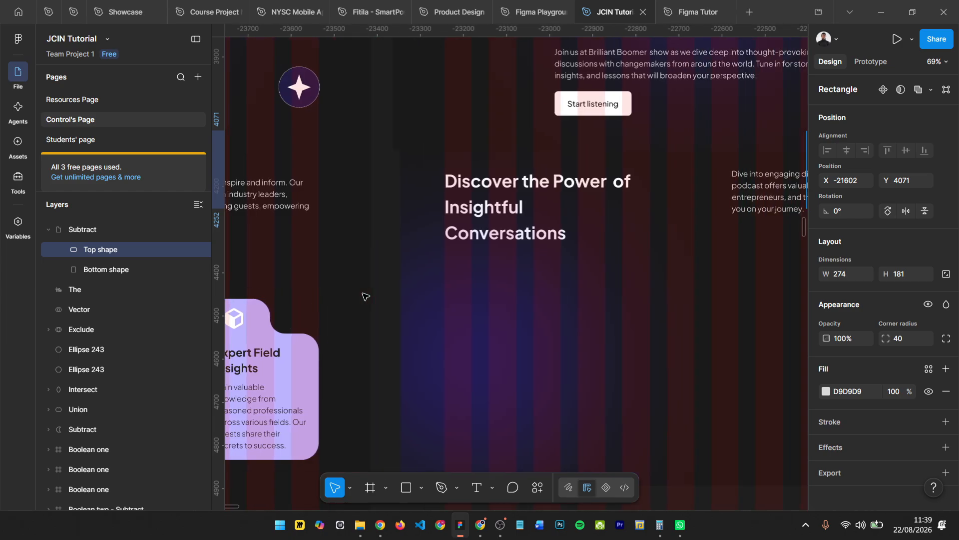
scroll(366, 300, "right", 7)
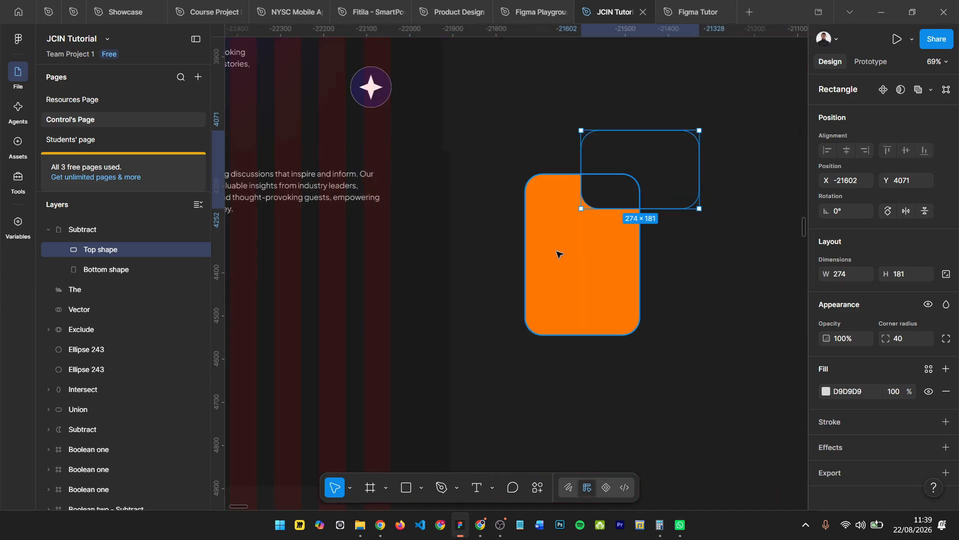
left_click(564, 222)
scroll(580, 216, "up", 4)
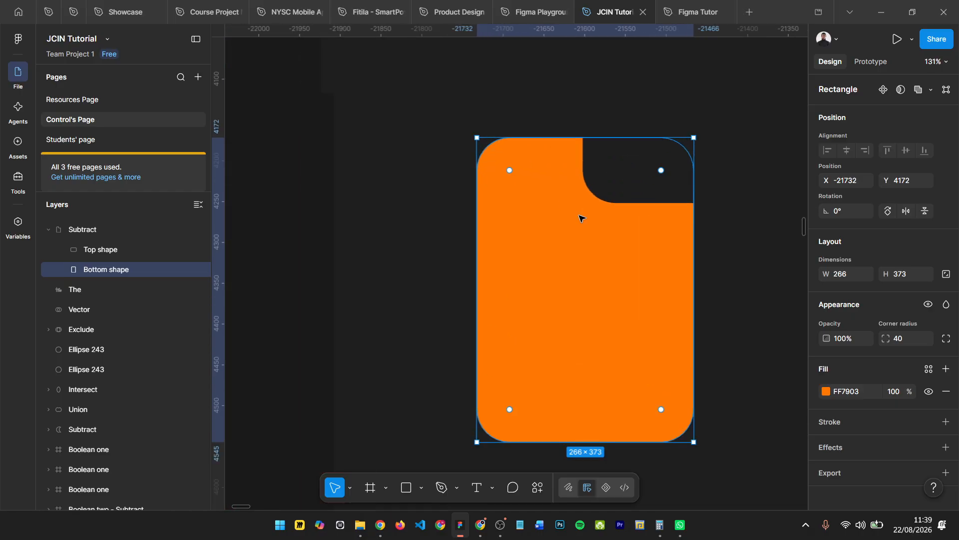
scroll(582, 121, "up", 3)
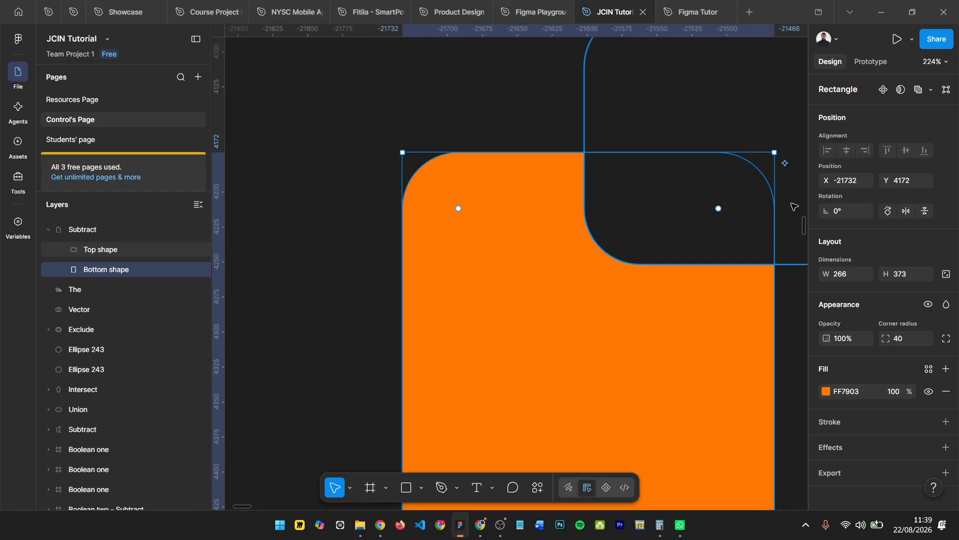
scroll(494, 228, "down", 3)
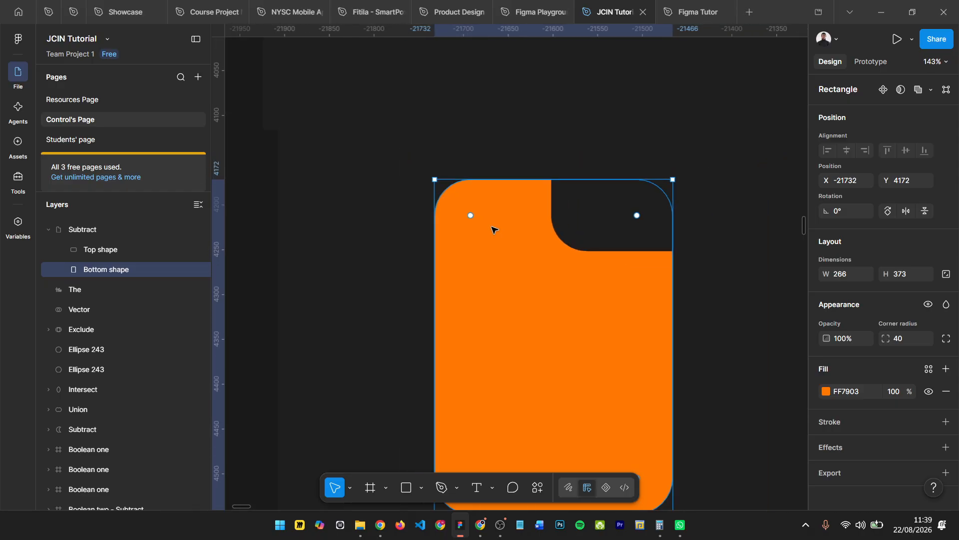
left_click(84, 246)
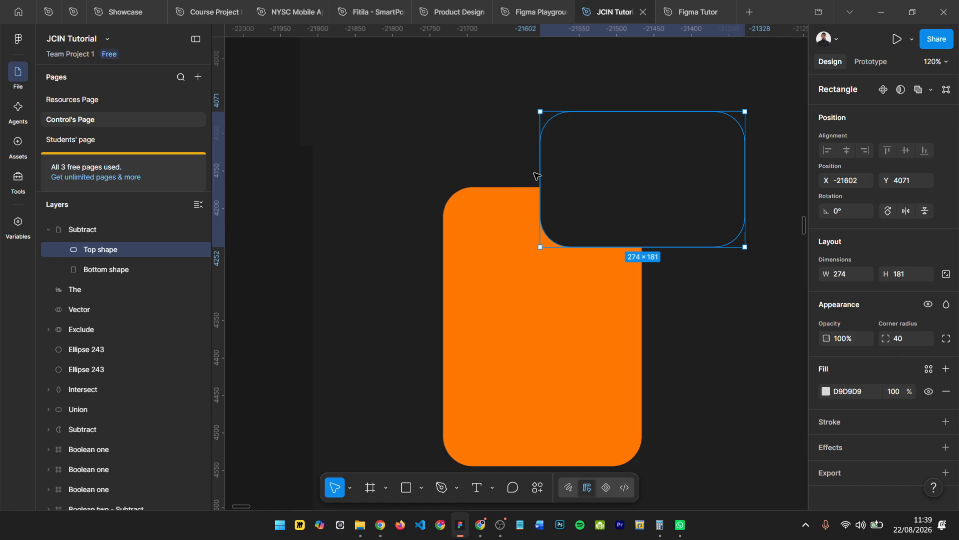
- Duplicate the whole notched orange card and place the copy 228 px to its right at X -21238, Y 4172
left_click(106, 233)
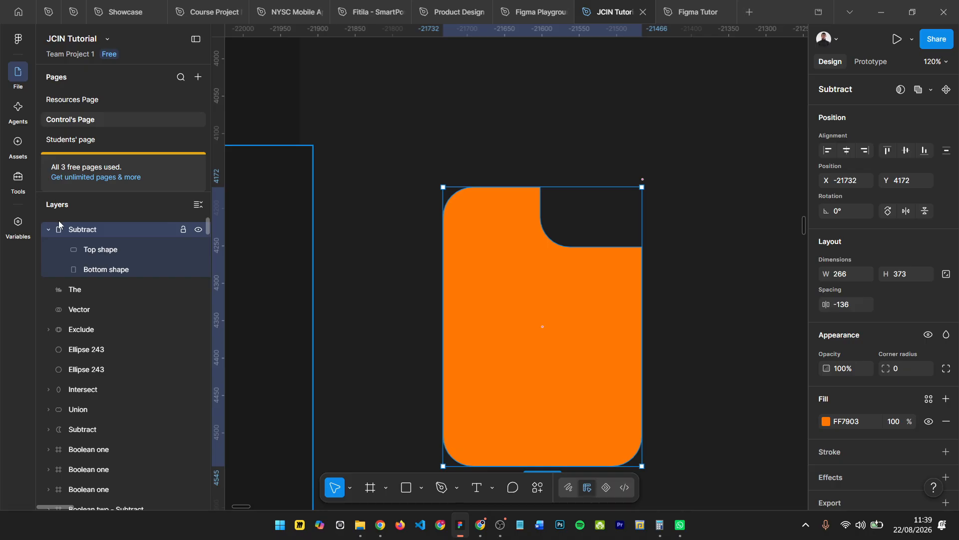
scroll(425, 181, "down", 5)
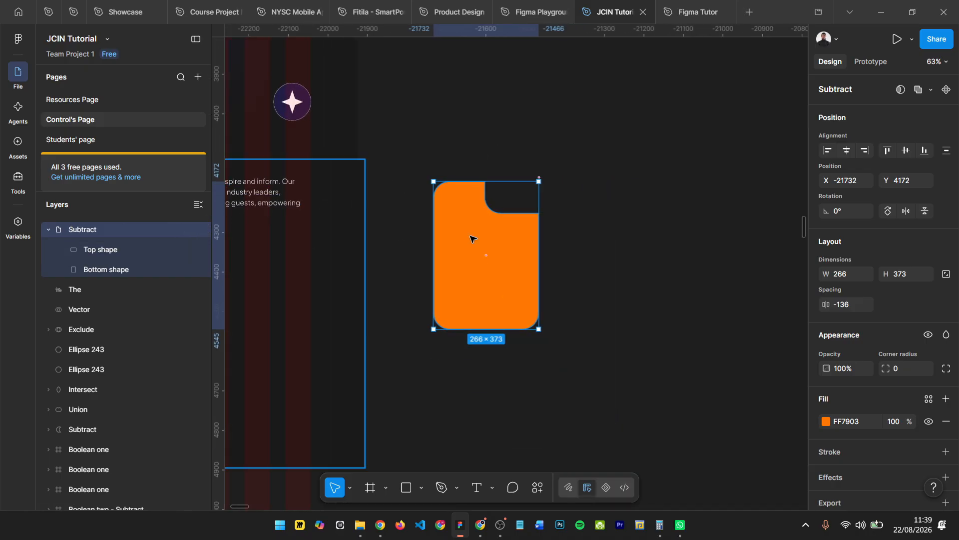
key("ctrl+d")
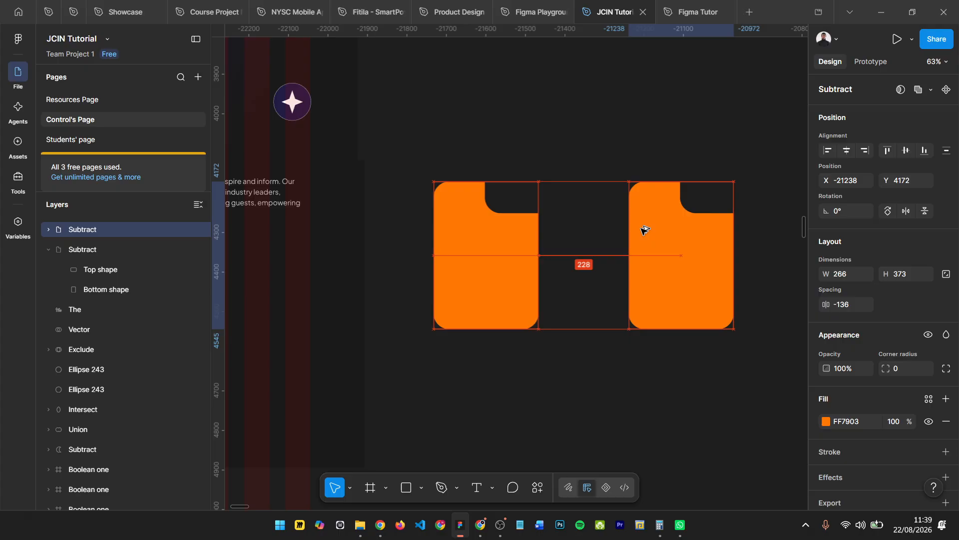
- Round all corners of the original notched card by setting the Subtract group's corner radius to 40
left_click(466, 224, "ctrl")
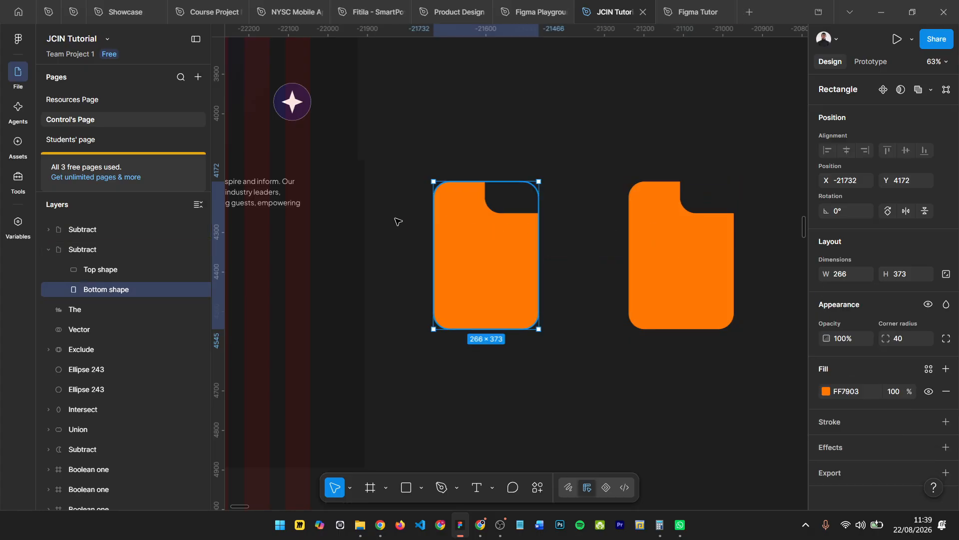
left_click(94, 252)
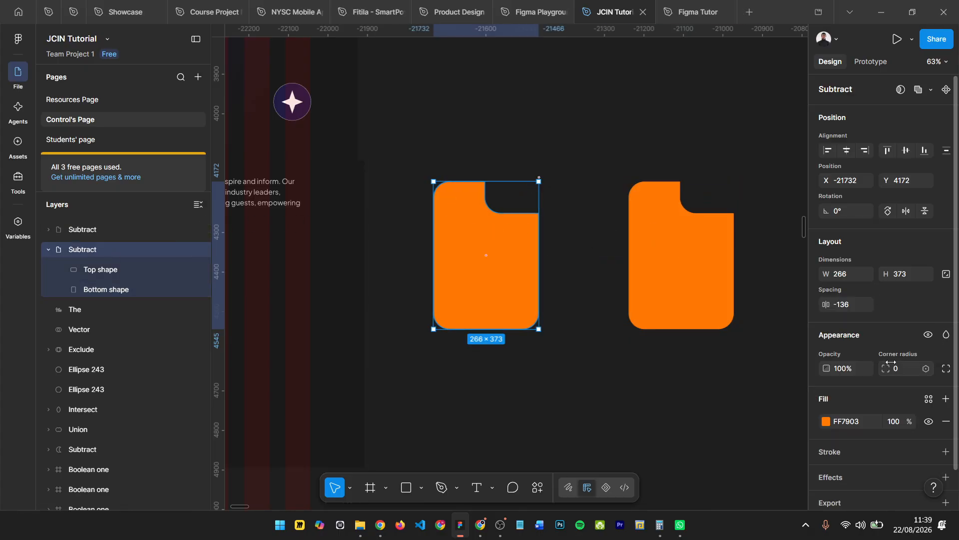
left_click_drag(891, 367, 223, 328)
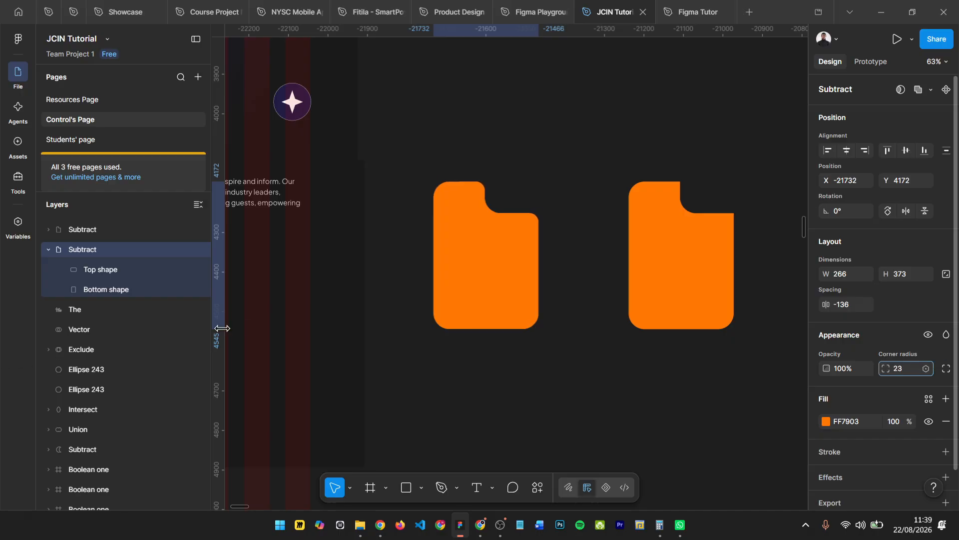
left_click_drag(293, 308, 221, 296)
left_click(919, 373)
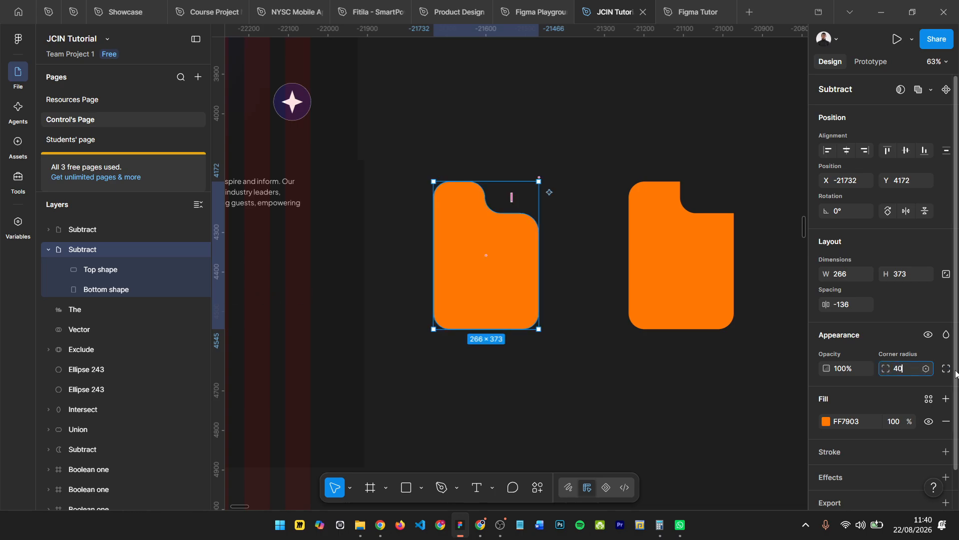
type("40")
key("Return")
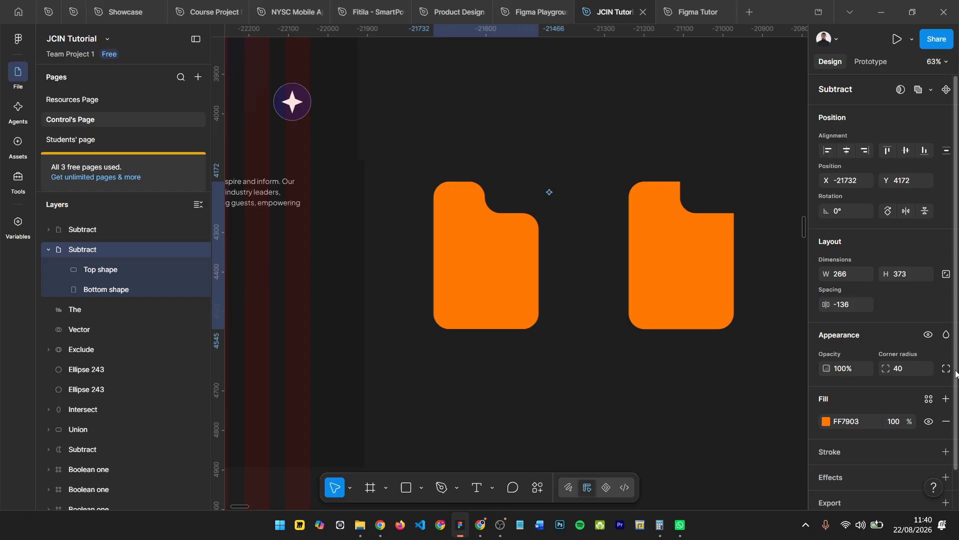
- Flatten the copied card into a single vector and move it to X -21306, Y 4088
left_click(669, 257)
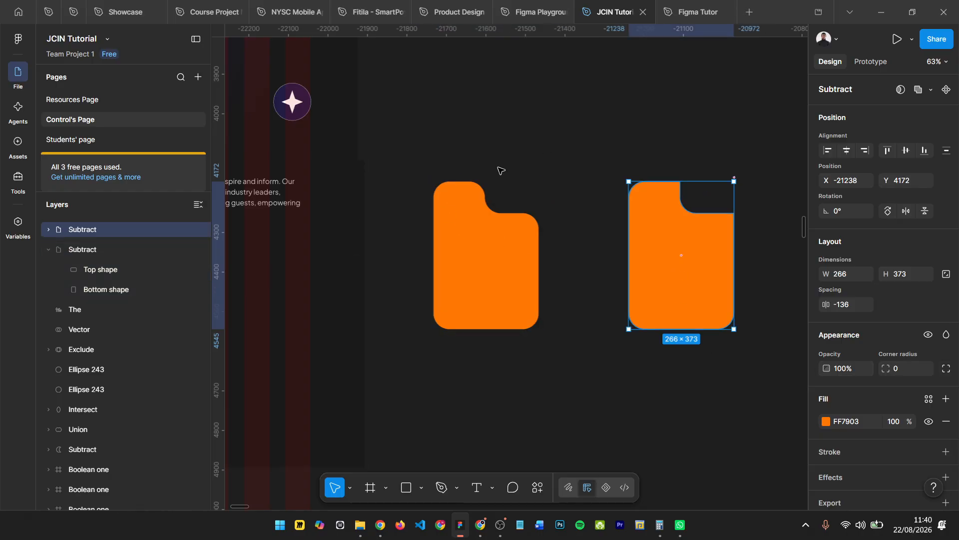
left_click(932, 91)
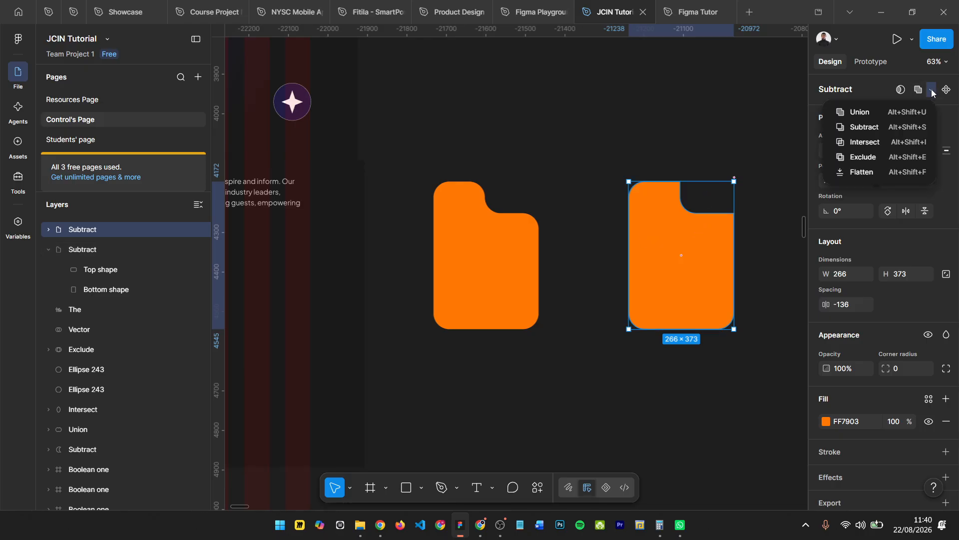
left_click(907, 172)
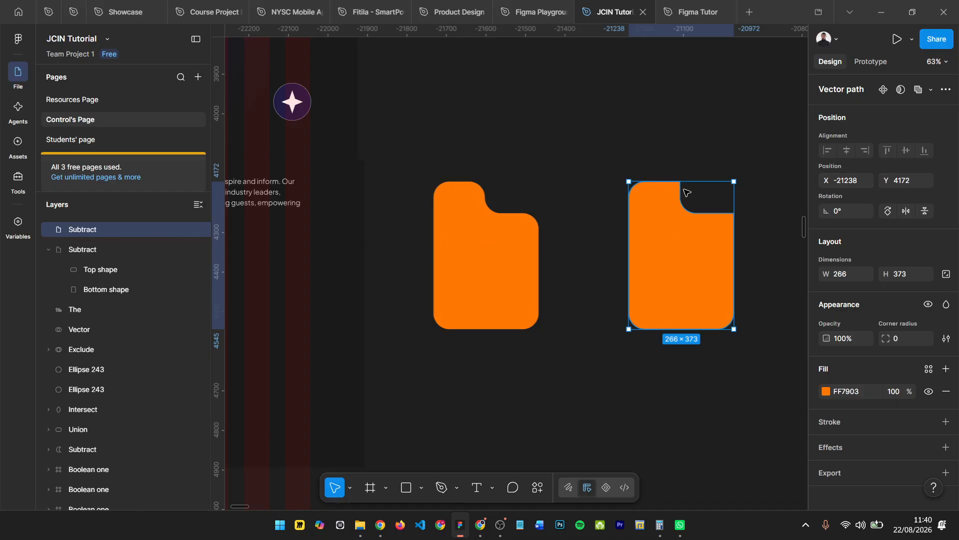
scroll(732, 192, "up", 5)
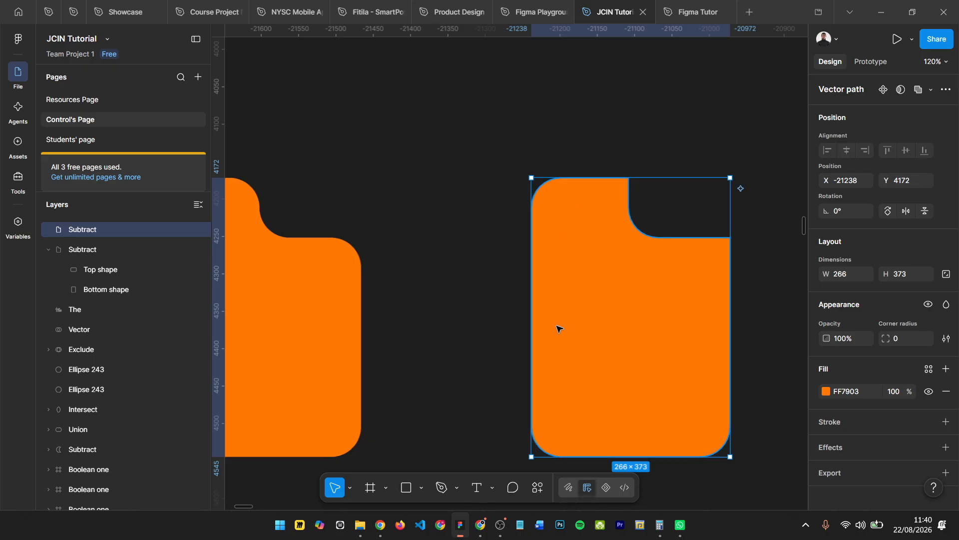
left_click_drag(631, 290, 580, 227)
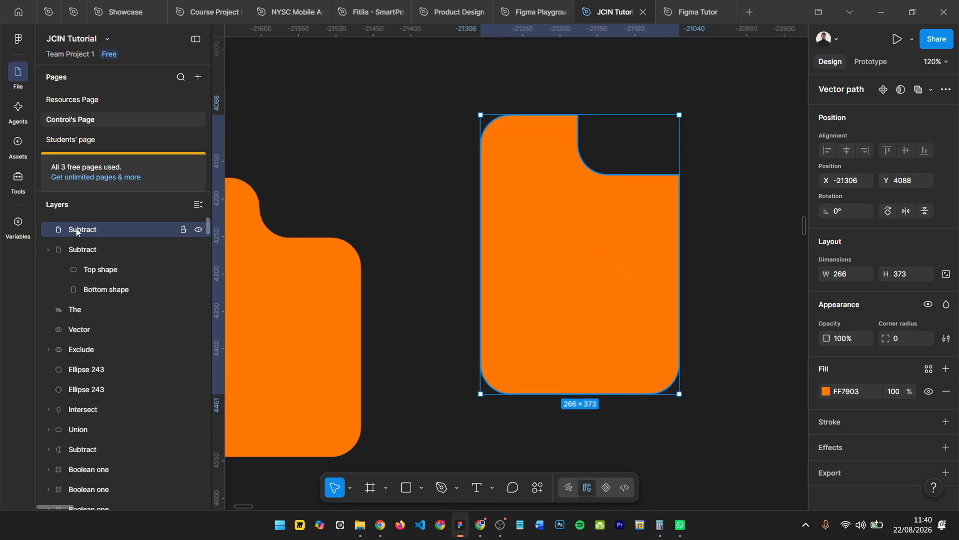
- Edit the flattened card's vector and give its two sharp notch corner points a corner radius of 16
double_click(612, 227)
scroll(583, 119, "up", 3)
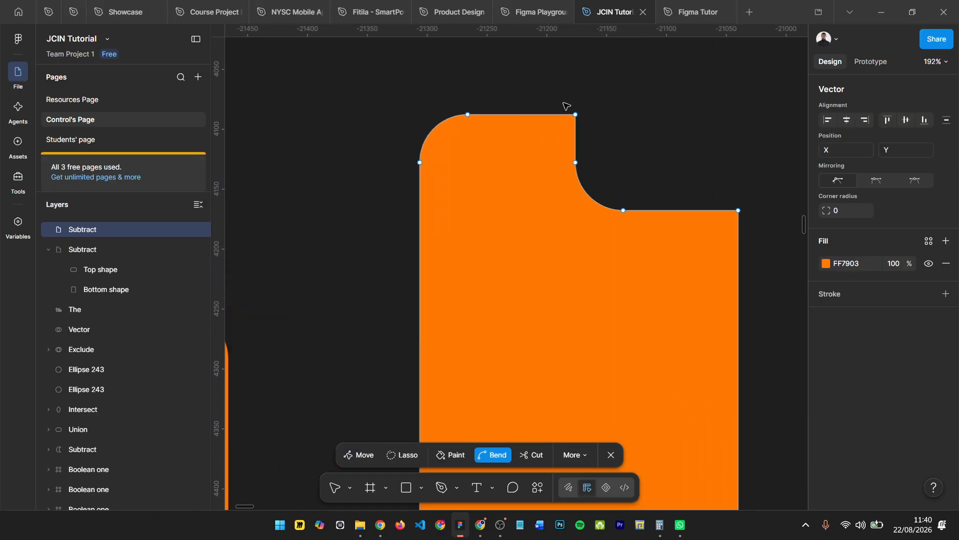
left_click_drag(563, 103, 612, 135)
left_click_drag(730, 184, 767, 228)
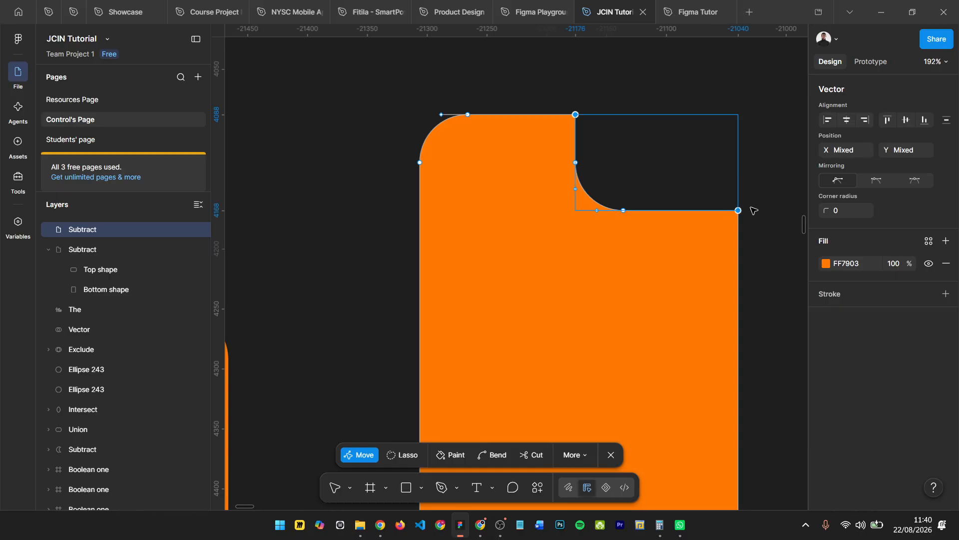
left_click(570, 106)
left_click_drag(565, 101, 621, 145)
left_click_drag(739, 176, 776, 262)
left_click(830, 207)
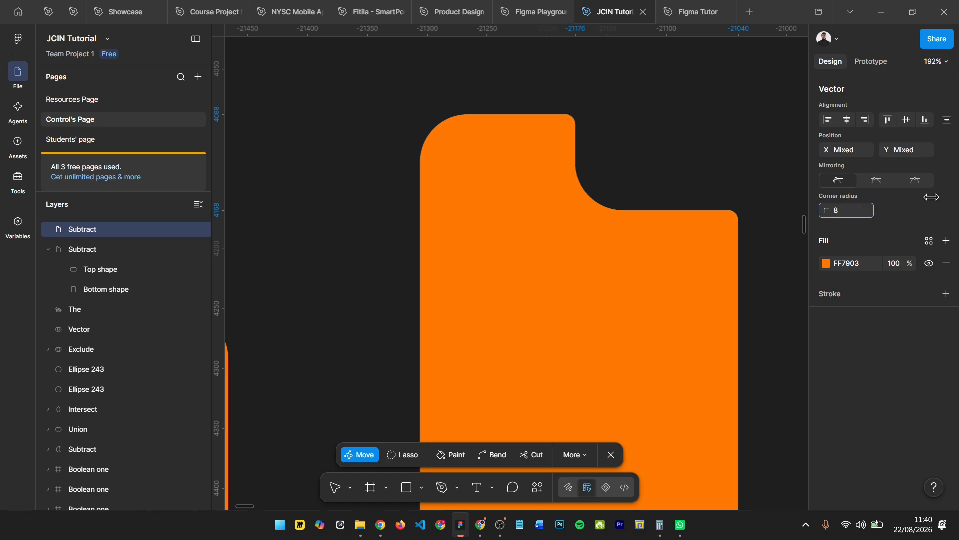
type("16")
key("Return")
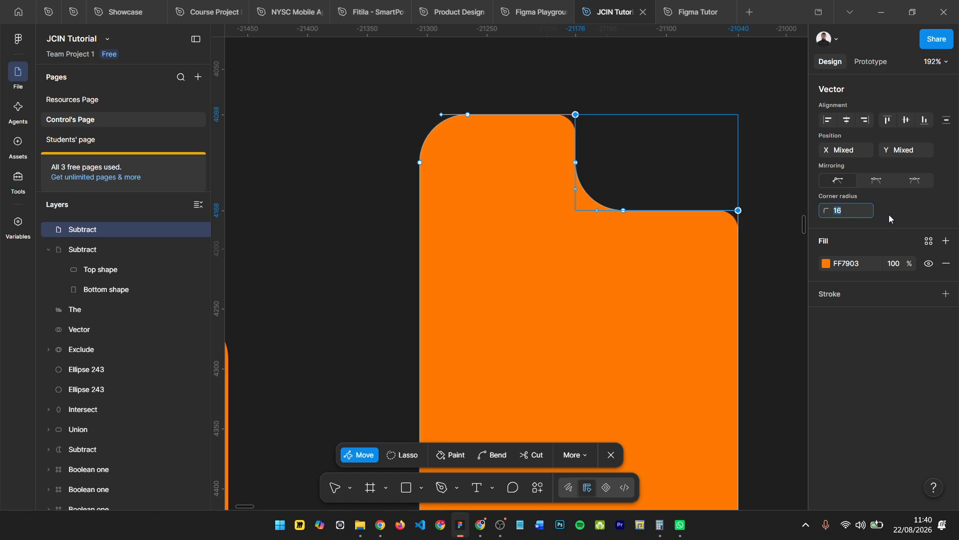
- Set the corner radius of the two selected notch points to 40 and leave vector editing
type("40")
key("Return")
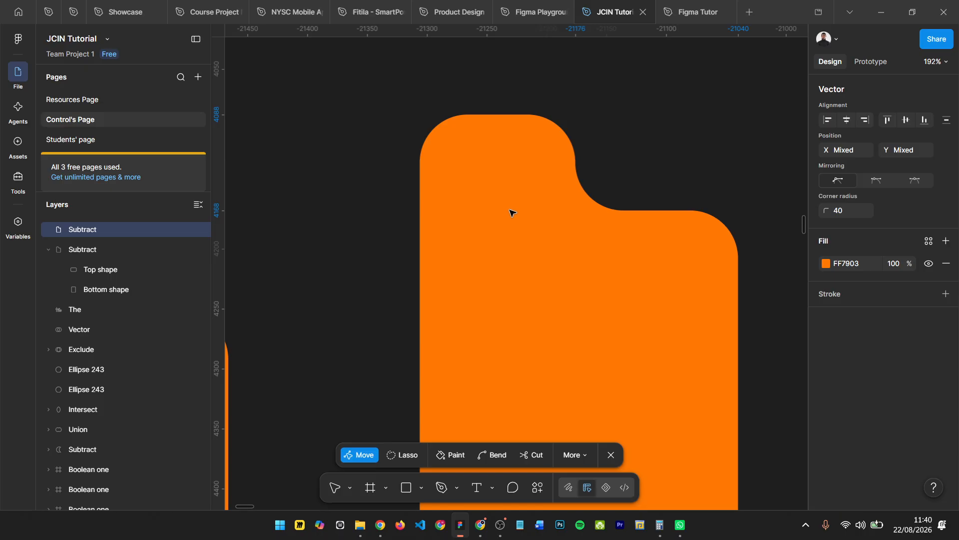
scroll(512, 212, "down", 5, "ctrl")
key("Escape")
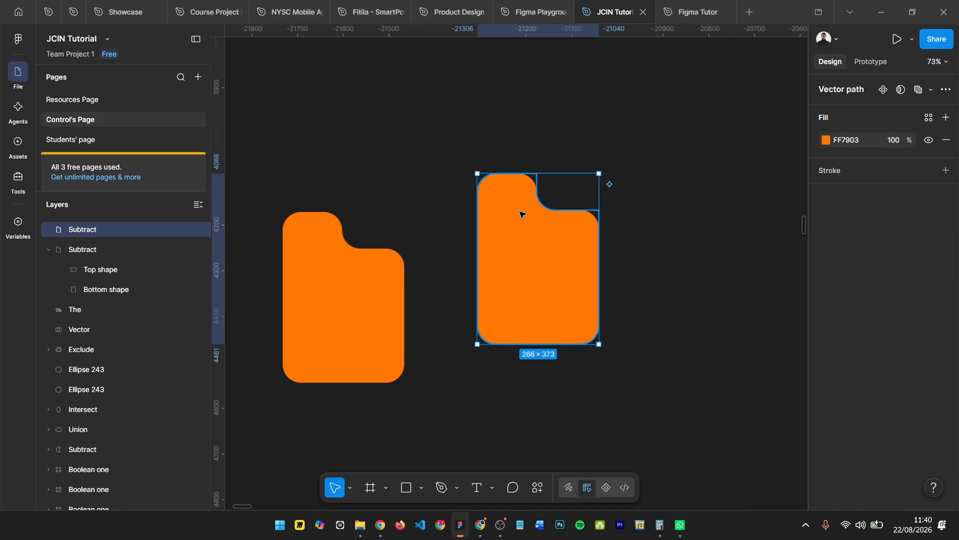
- Move the unflattened card into the Highlight section at Y 253 and align its left edge with the intro paragraph
scroll(530, 215, "down", 5, "ctrl")
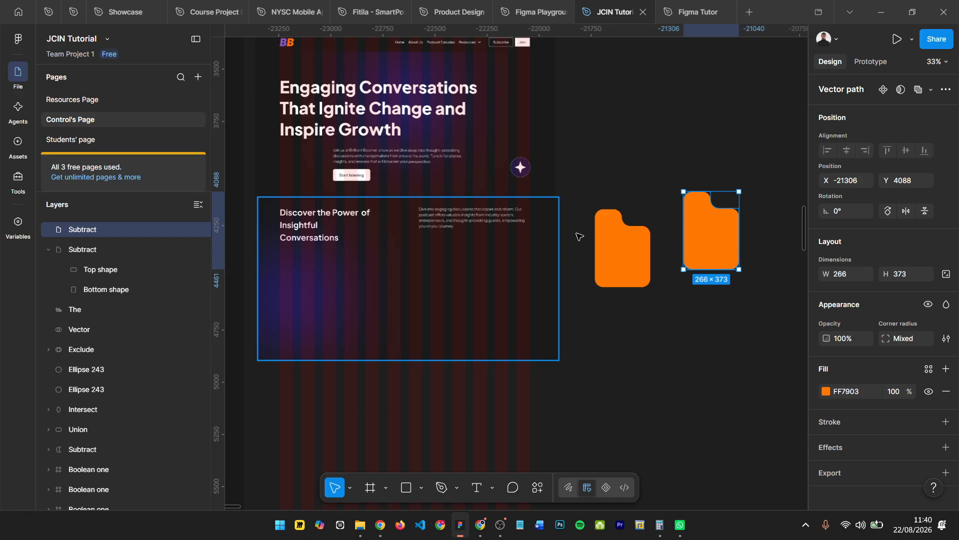
scroll(622, 225, "down", 2, "ctrl")
left_click_drag(612, 245, 500, 272)
scroll(480, 226, "up", 5, "ctrl")
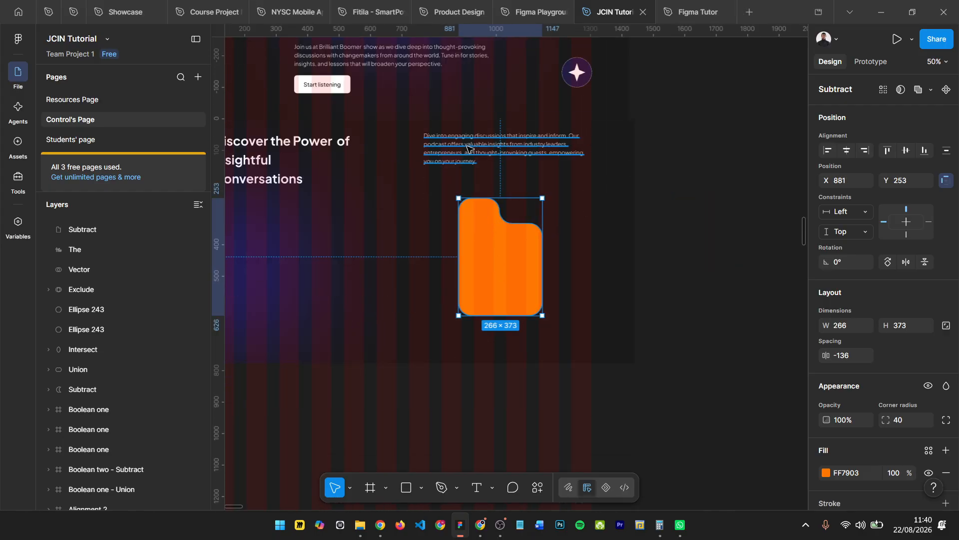
left_click(468, 148, "shift")
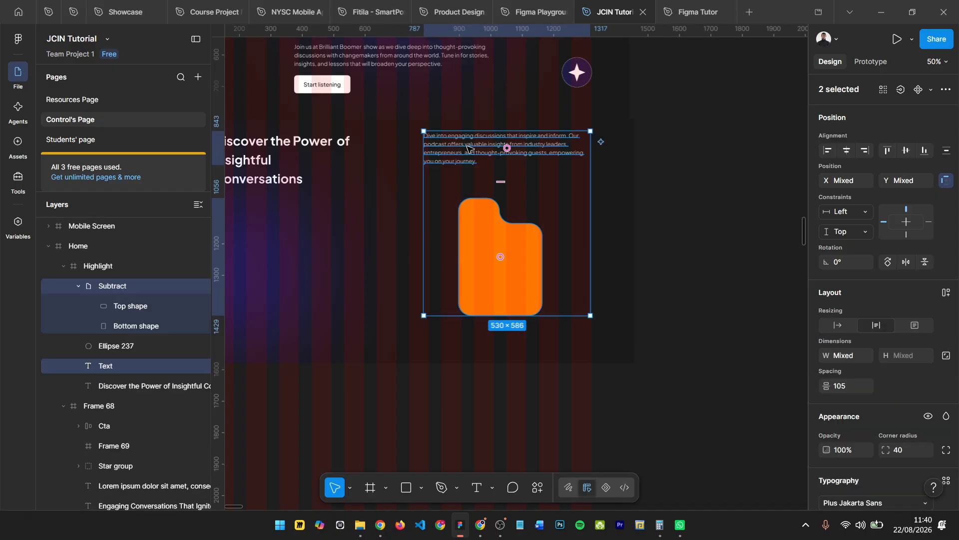
left_click(828, 151)
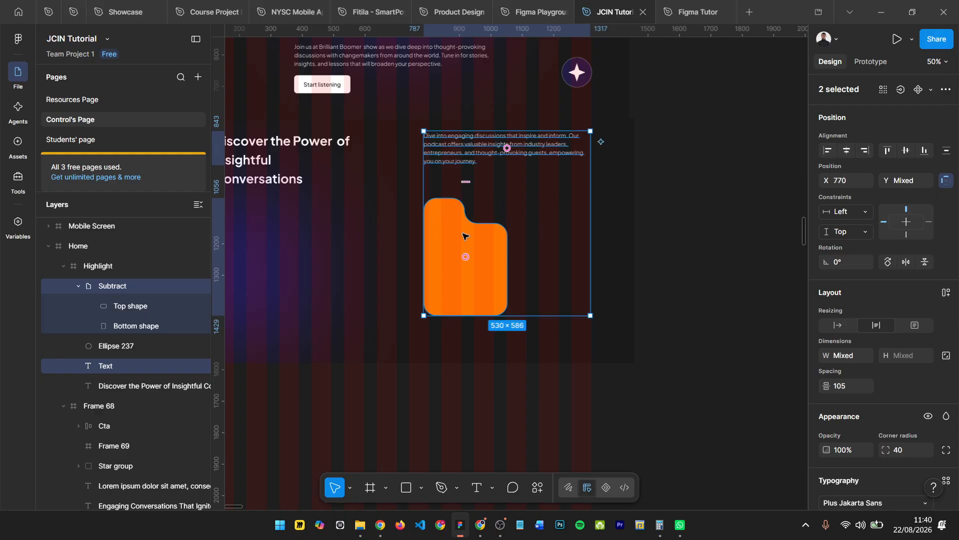
- Duplicate the Highlight section's orange card, try placing the copy flush beside it at X 1036, and undo that move
scroll(535, 219, "left", 3)
scroll(550, 214, "down", 2)
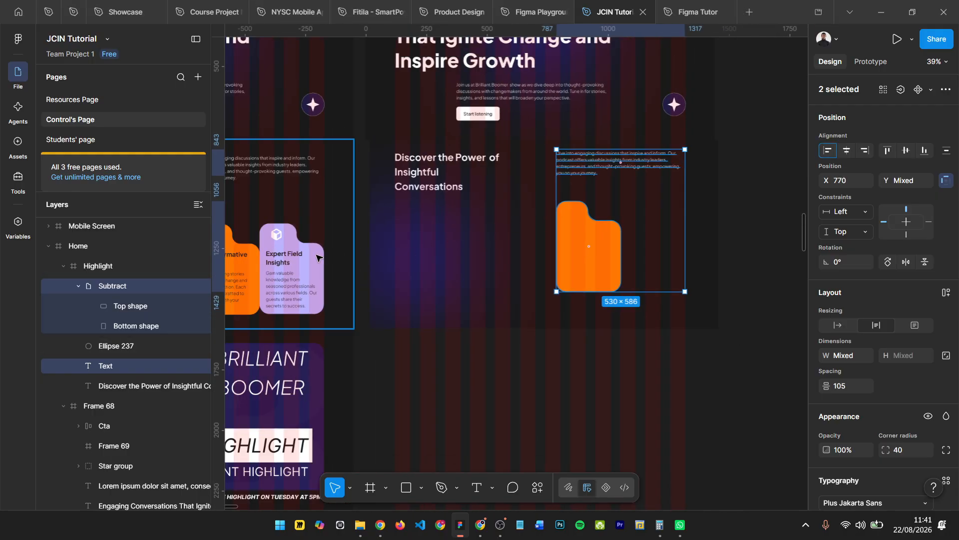
scroll(319, 261, "left", 1)
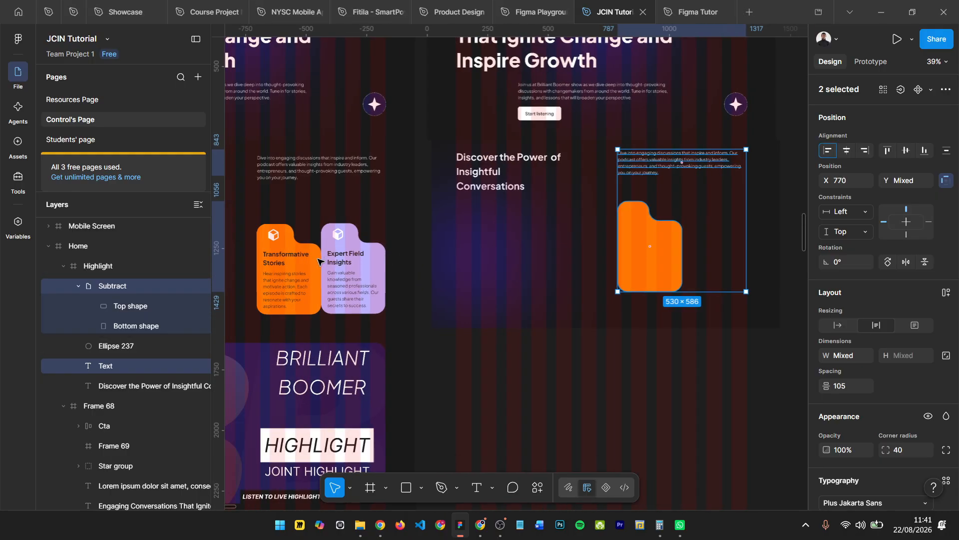
left_click(351, 255)
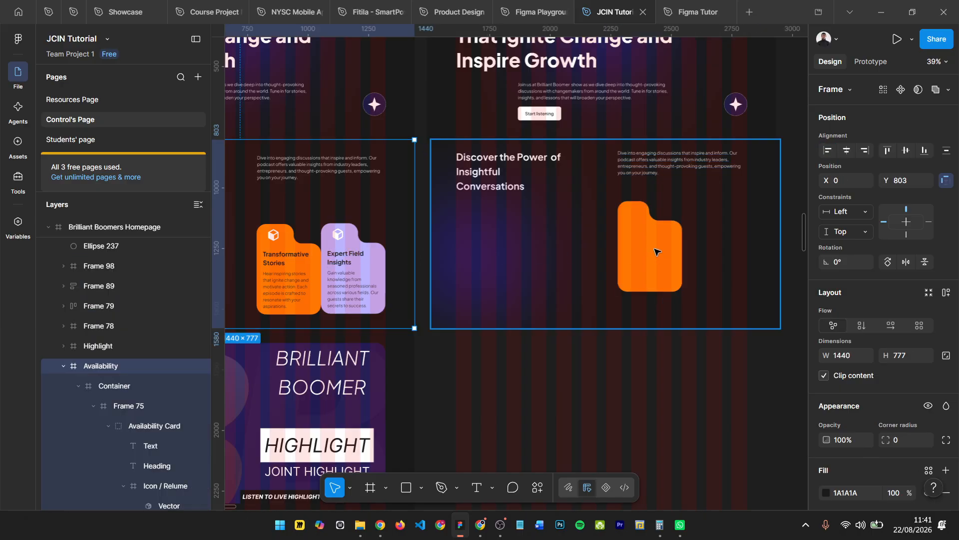
left_click(652, 247)
left_click(649, 241)
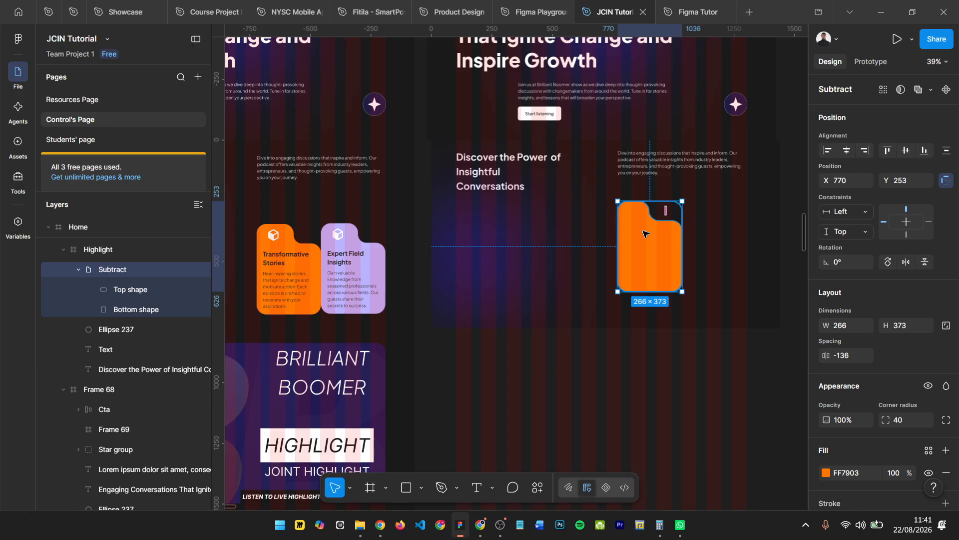
key("ctrl+d")
left_click_drag(662, 233, 710, 233)
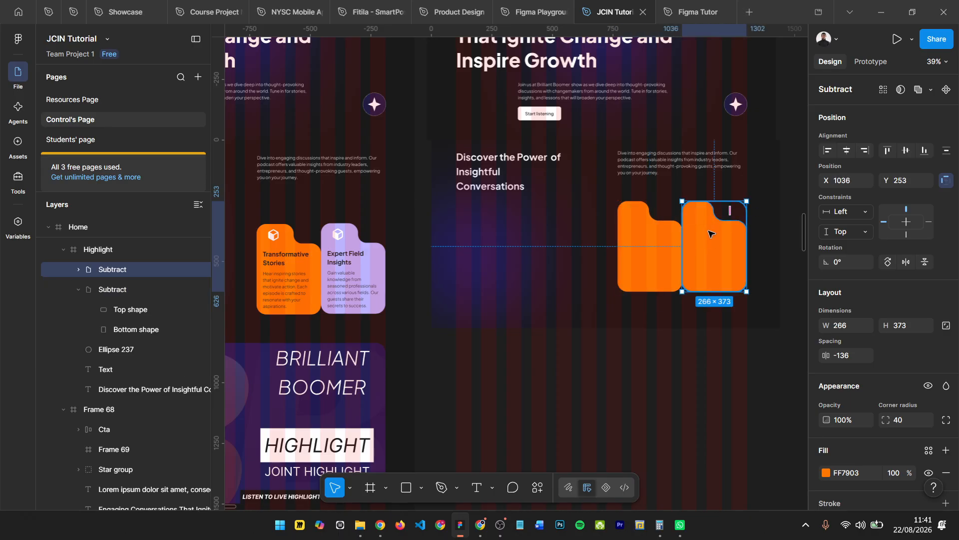
key("ctrl+z")
- Place another copy of the orange card beside the first at X 1051, Y 253, leaving a 15 px gap
scroll(693, 226, "right", 2)
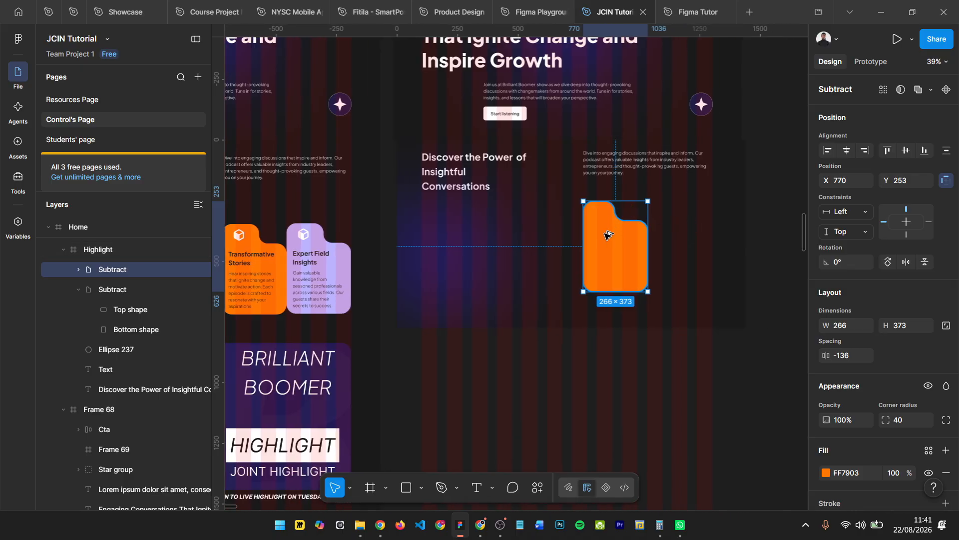
left_click_drag(648, 234, 675, 238)
key("Right")
key("Right")
key("Right")
key("Right")
key("Right")
key("Right")
key("Right")
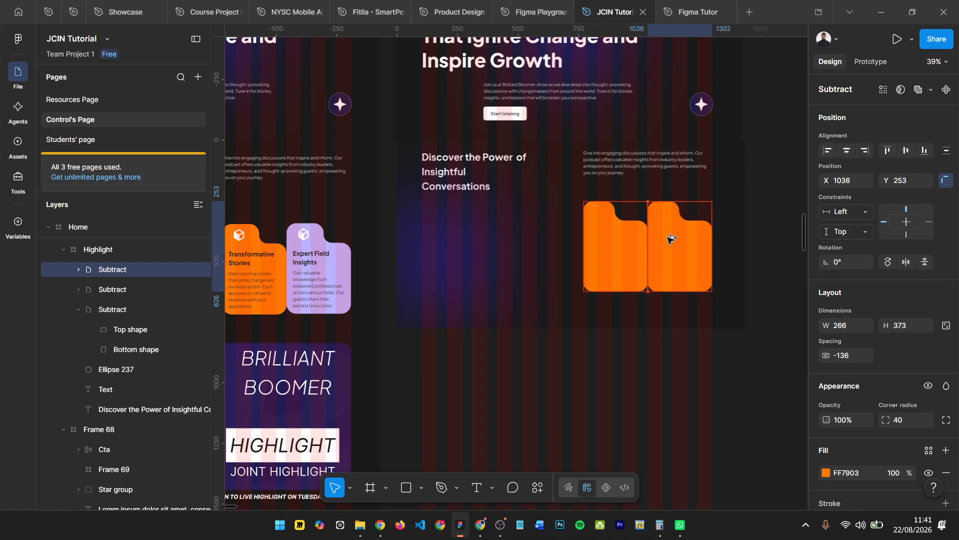
mouse_move(675, 215)
left_mouse_down()
mouse_move(759, 200)
mouse_move(734, 226)
mouse_move(672, 234)
left_mouse_up()
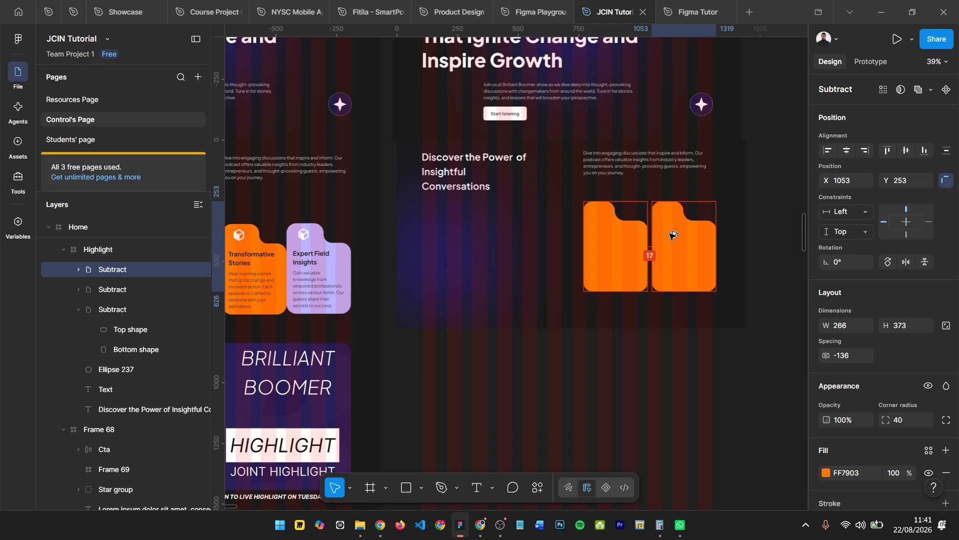
key("Left")
key("Left")
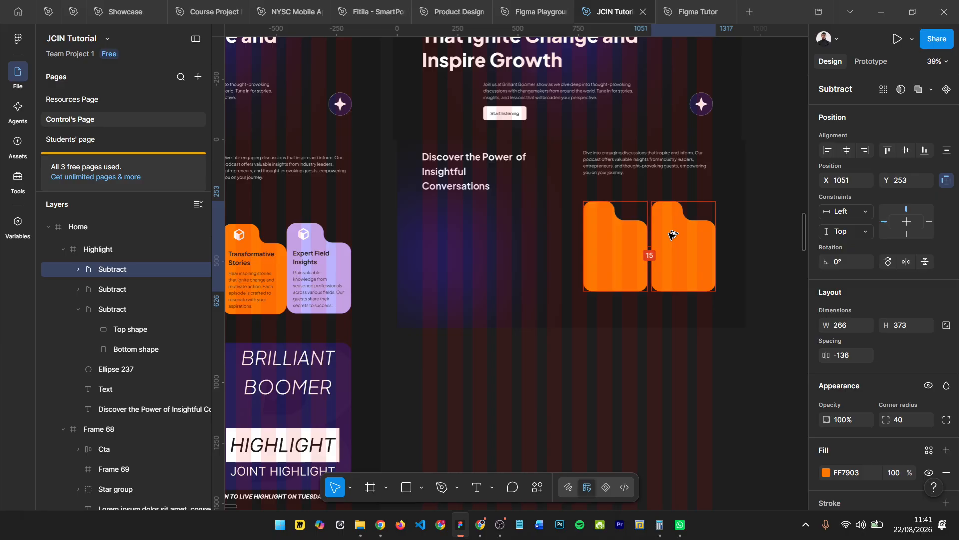
scroll(669, 231, "up", 5)
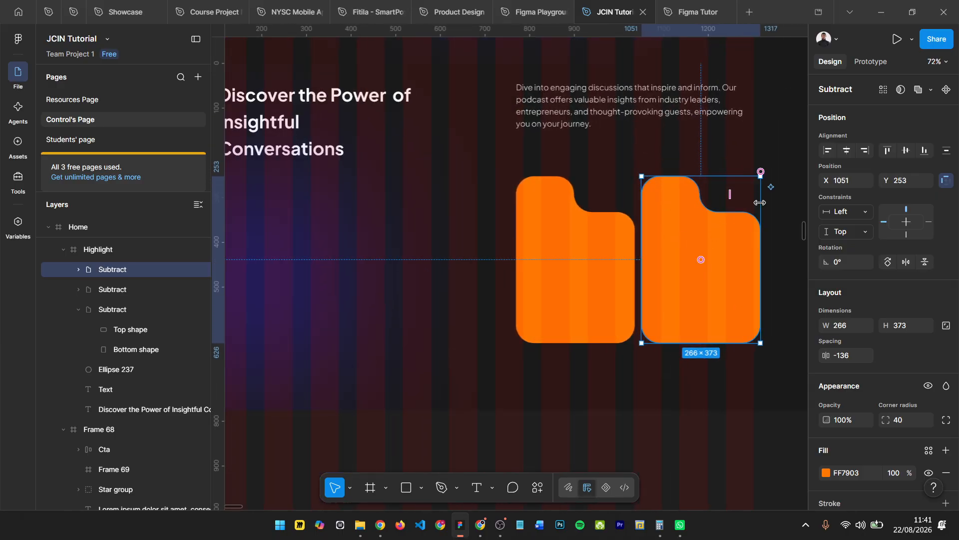
scroll(760, 202, "right", 1)
scroll(762, 244, "up", 4)
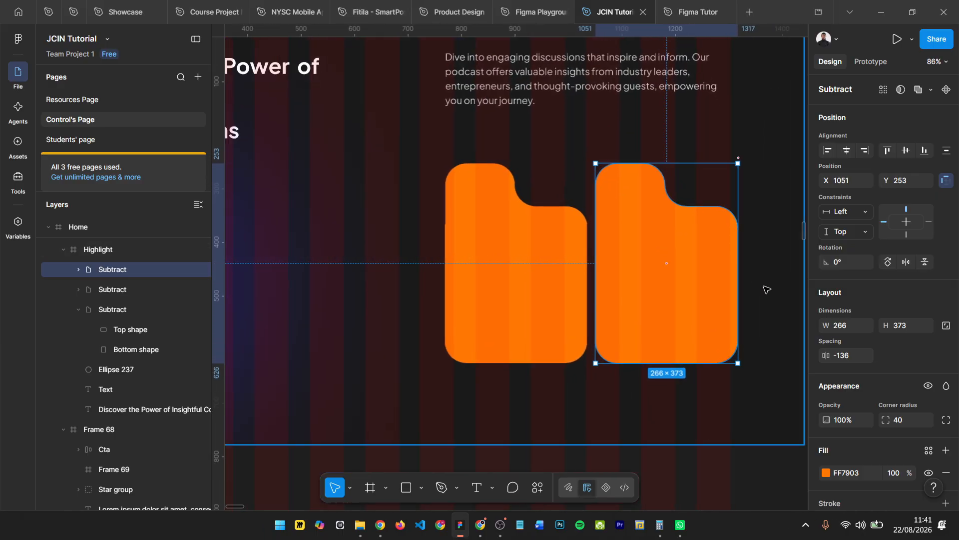
scroll(752, 245, "down", 4)
scroll(752, 246, "down", 4)
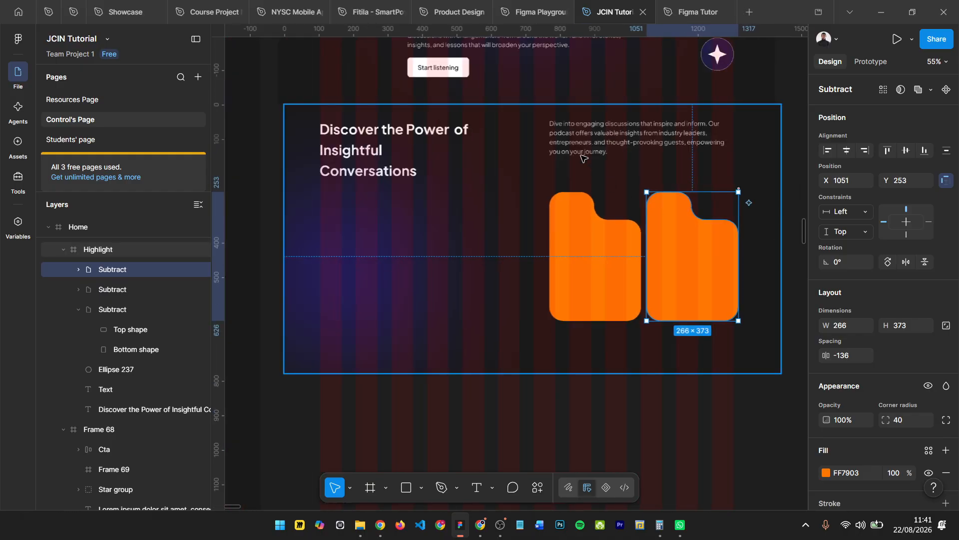
- Shift the intro paragraph to X 735, Y 38 and both orange cards beneath it, with the right card at X 1036, Y 253
left_click(598, 141)
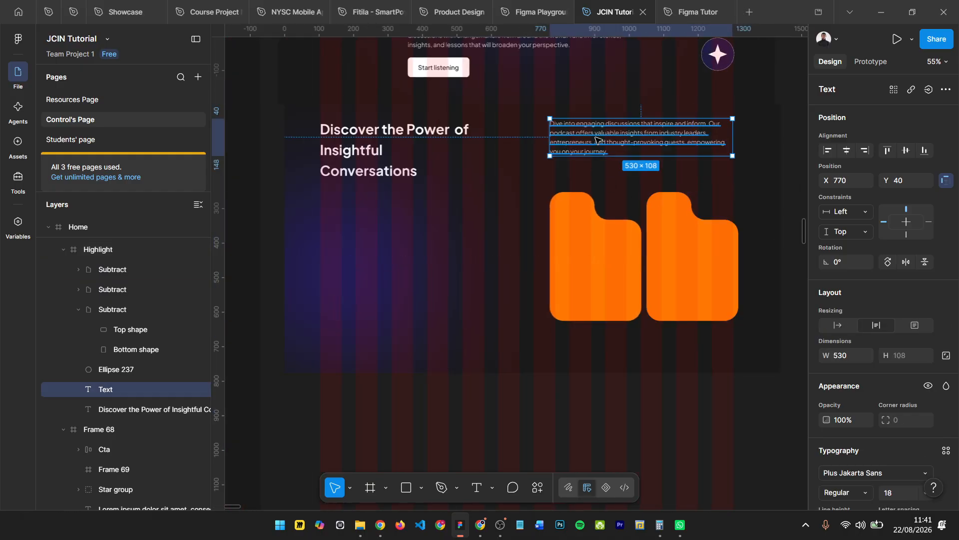
left_click_drag(592, 138, 584, 140)
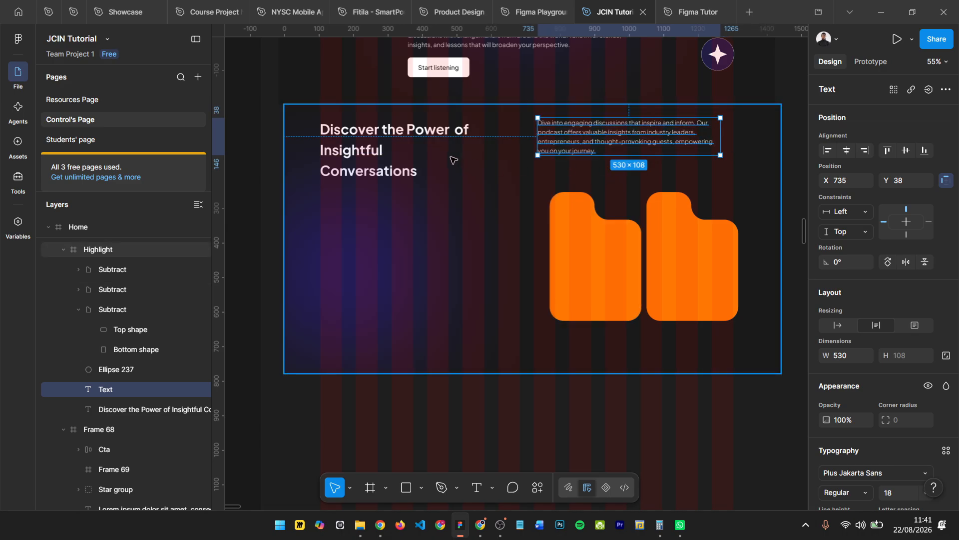
left_click(596, 262)
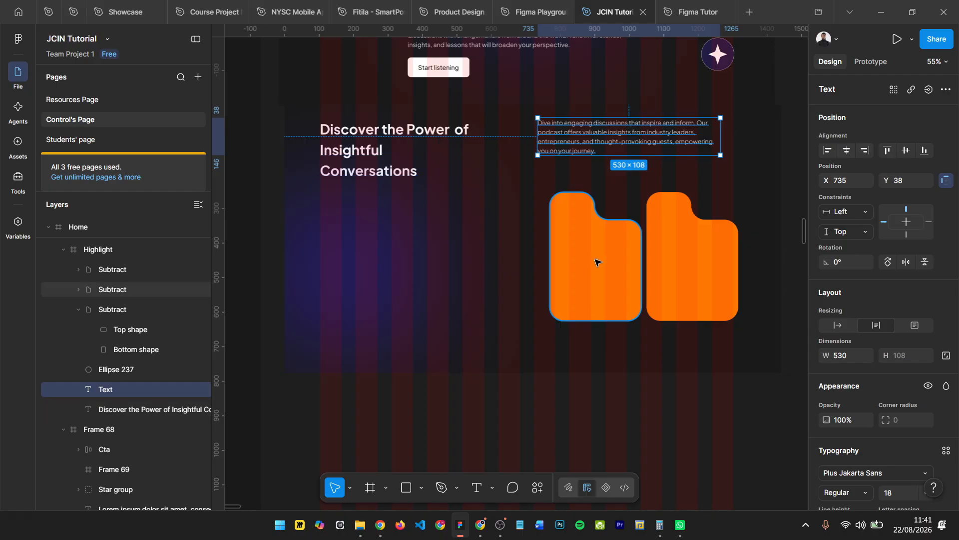
left_click(697, 262, "shift")
left_click_drag(608, 268, 597, 271)
left_click(682, 263)
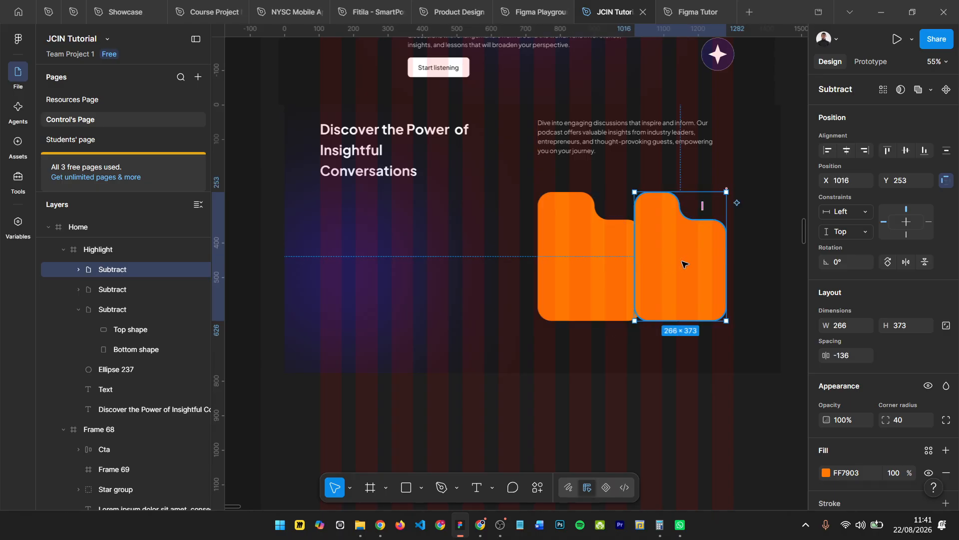
left_click_drag(682, 263, 687, 263)
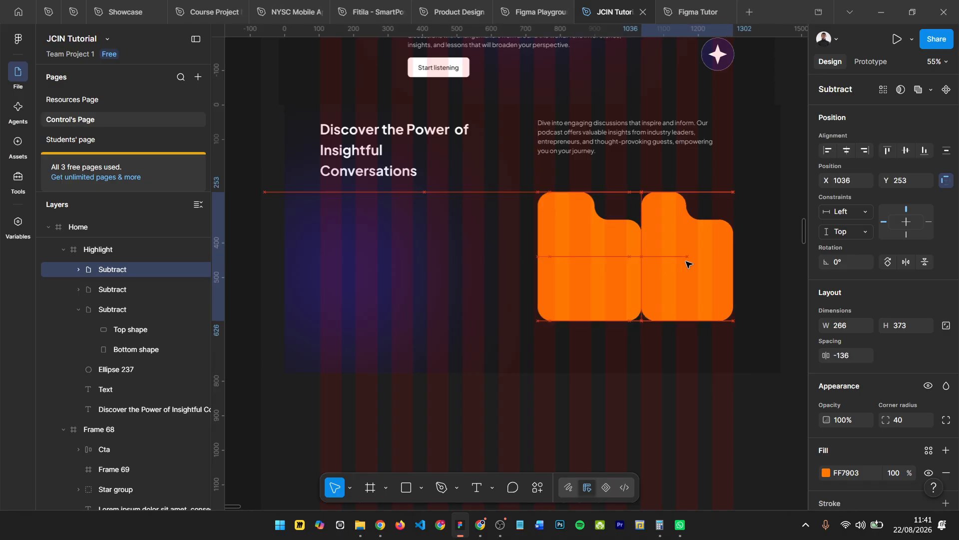
- Move the intro paragraph to X 708 and align its top edge with the Highlight heading at Y 40
left_click(566, 145)
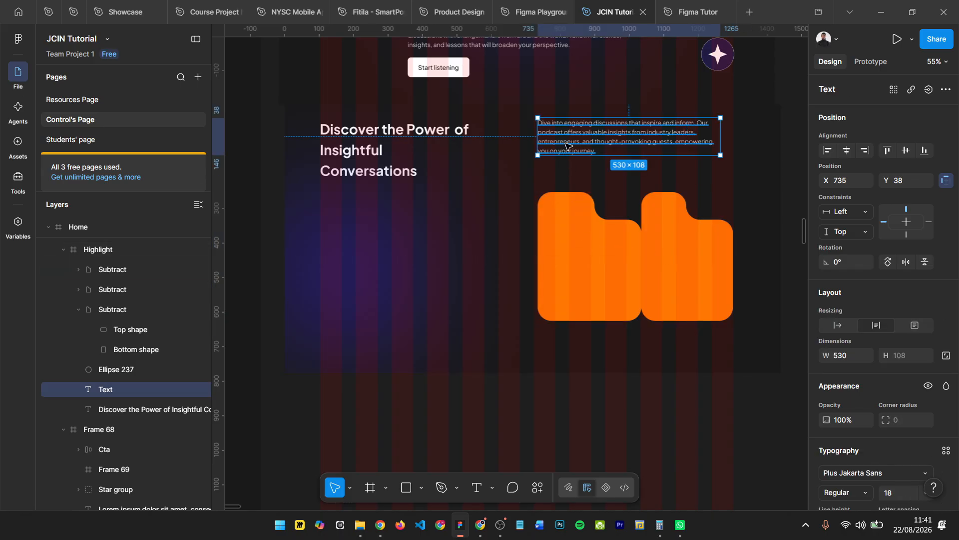
left_click_drag(566, 143, 556, 149)
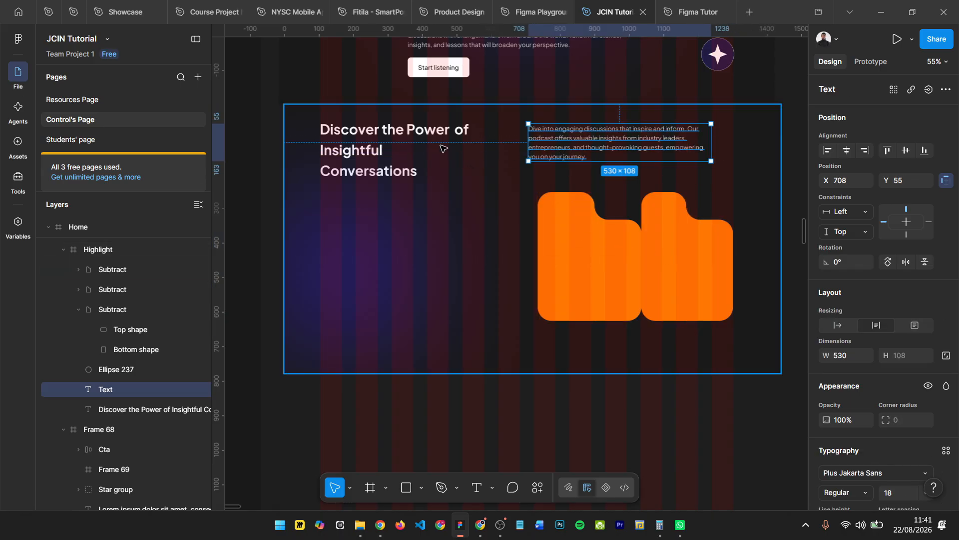
left_click(439, 138, "shift")
key("alt+w")
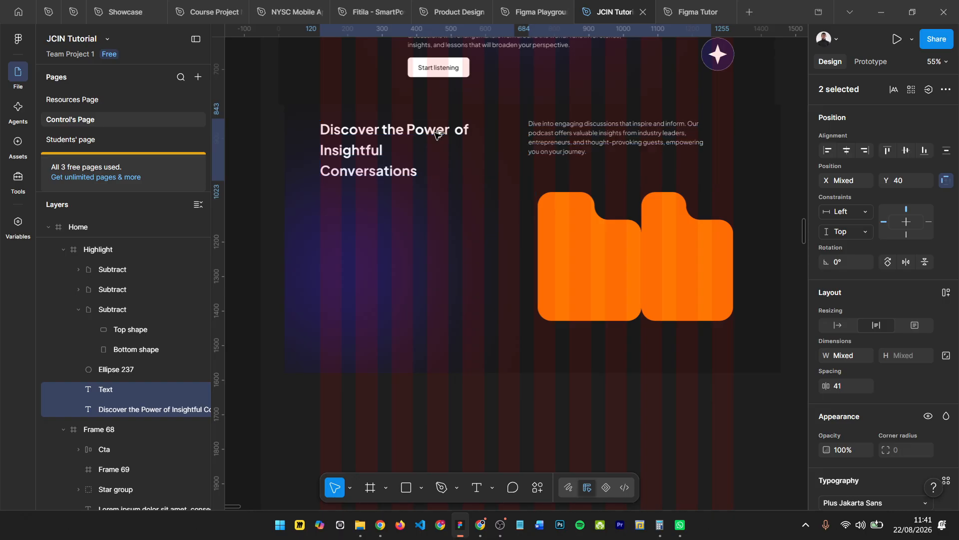
- Delete the surplus card overlapping the left orange card and move the remaining one to X 708, Y 253, in line with the paragraph
left_click(609, 240)
left_click_drag(605, 242, 586, 240)
key("Escape")
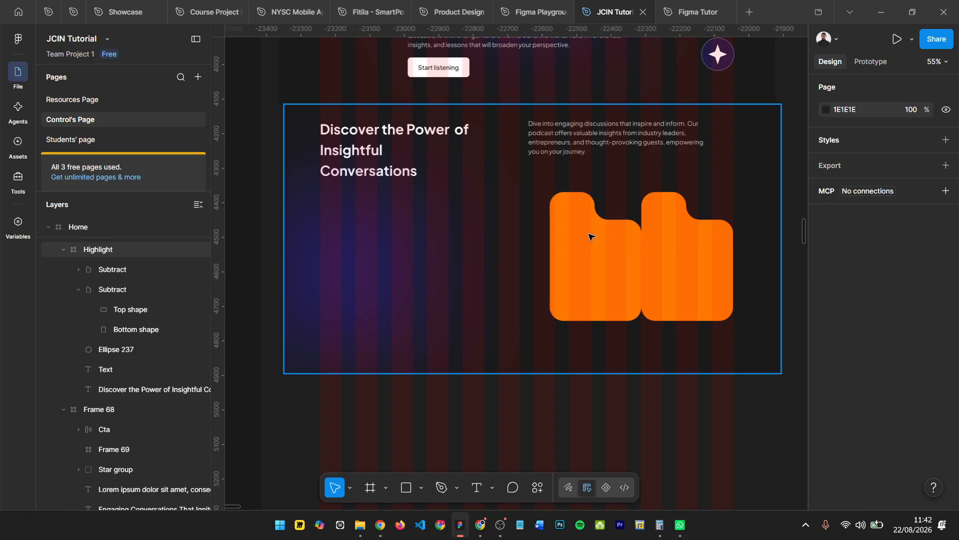
left_click(589, 237)
left_click(588, 224)
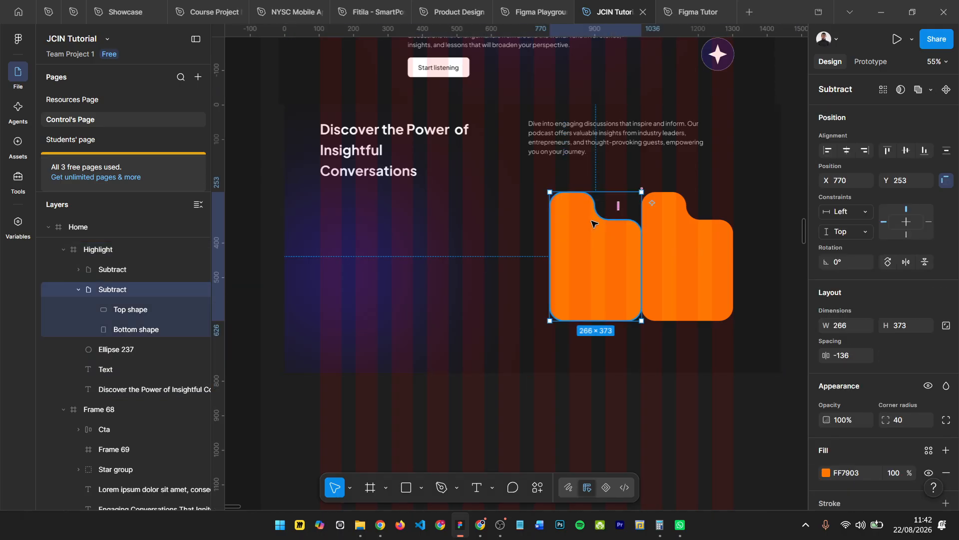
left_click_drag(584, 235, 564, 234)
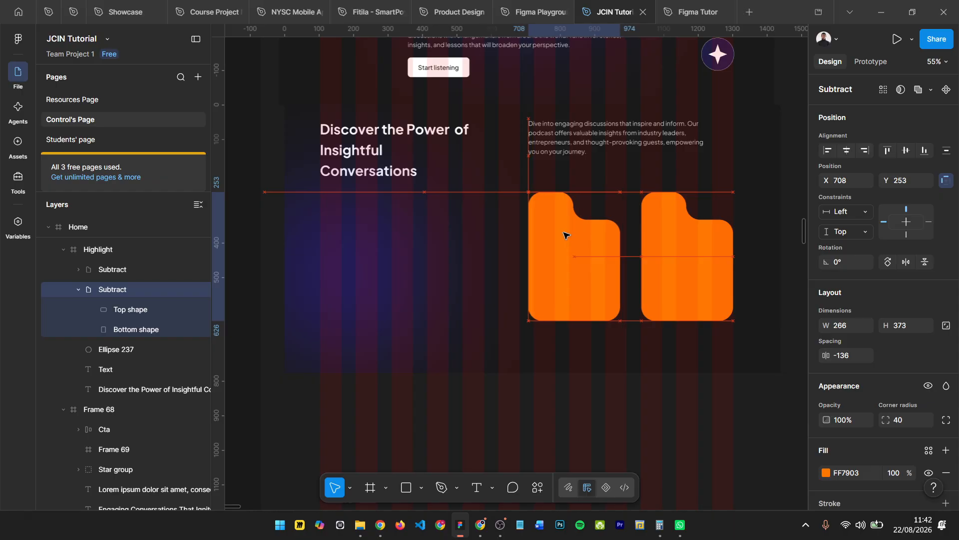
- Move the right orange card to X 1031, Y 269 and check its spacing from the left card
left_click(676, 242)
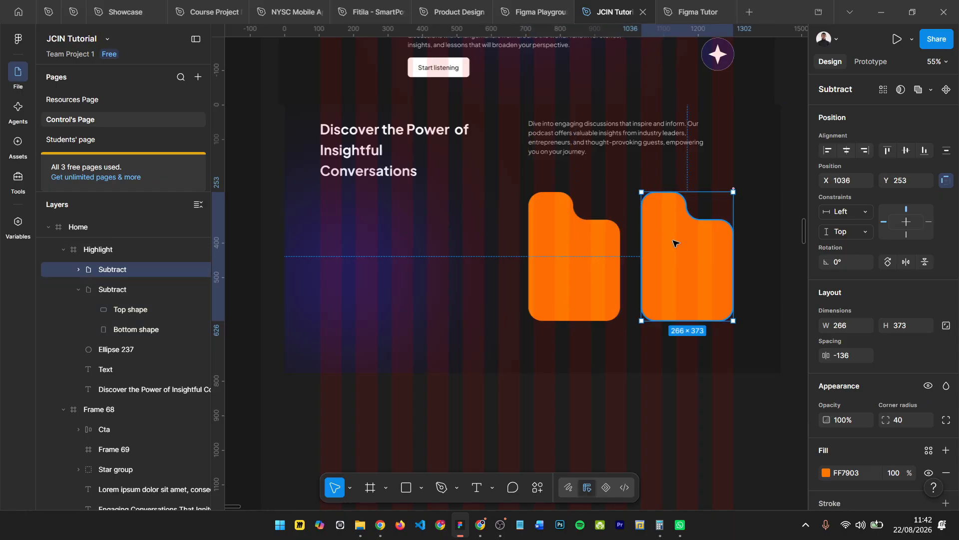
left_click_drag(676, 242, 672, 249)
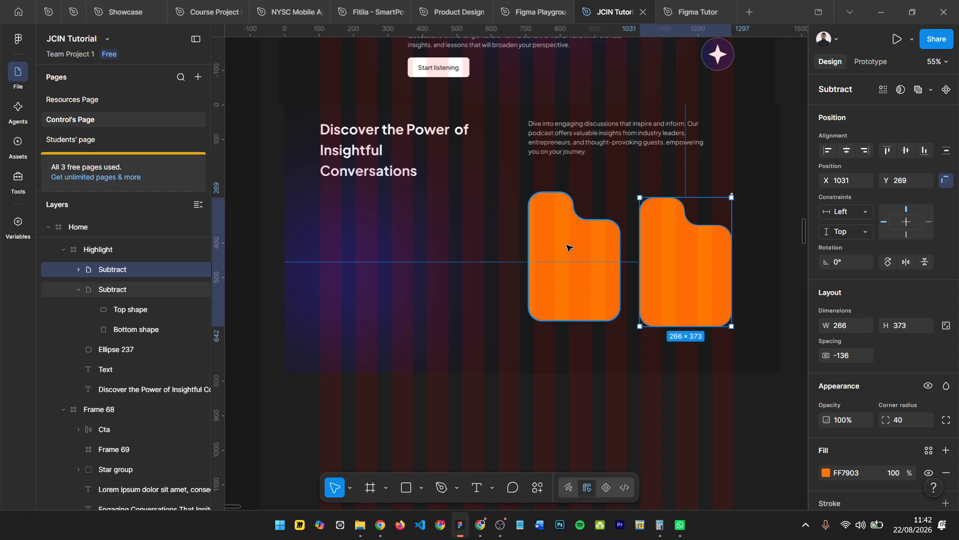
left_click(570, 243)
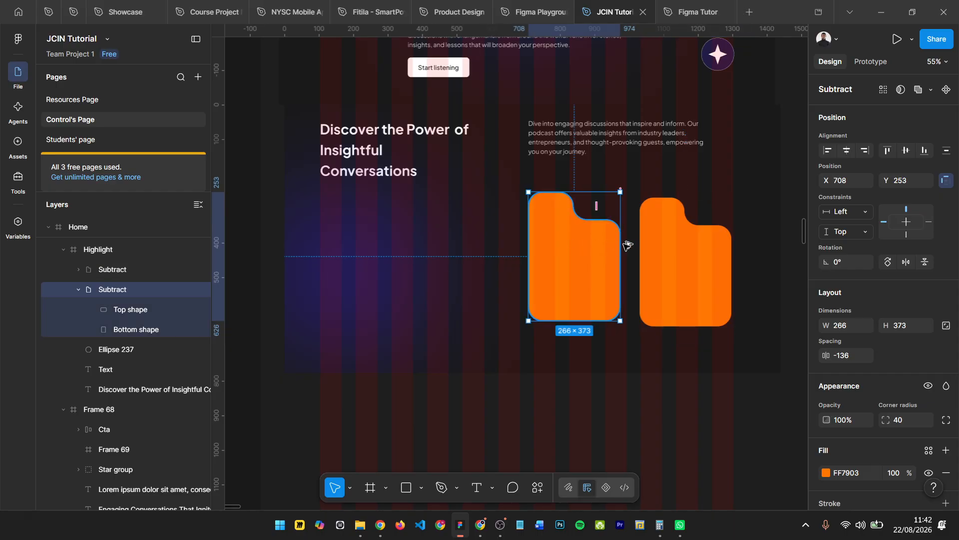
left_click(656, 243)
- Fine-tune the right orange card's horizontal position near the last grid column's edge to X 1034
scroll(787, 258, "up", 3)
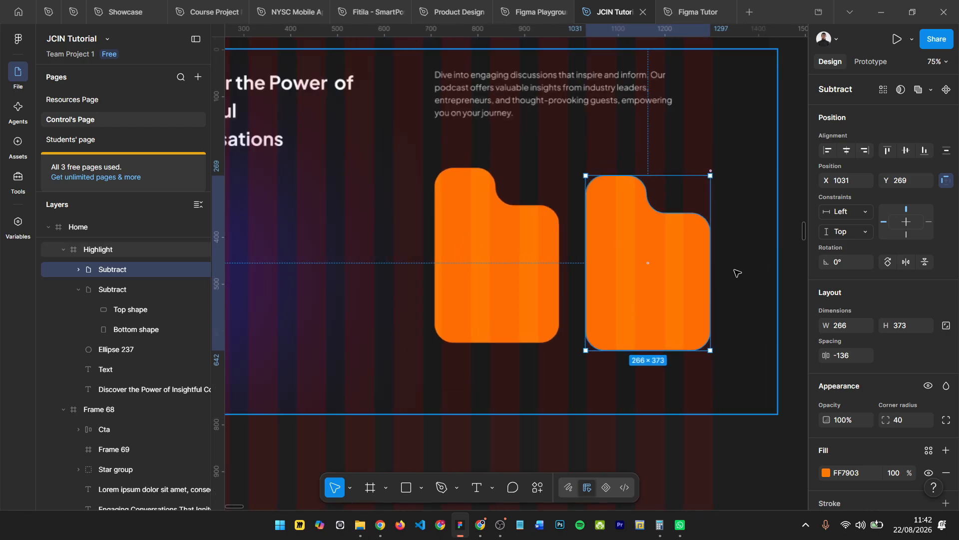
scroll(736, 273, "up", 10)
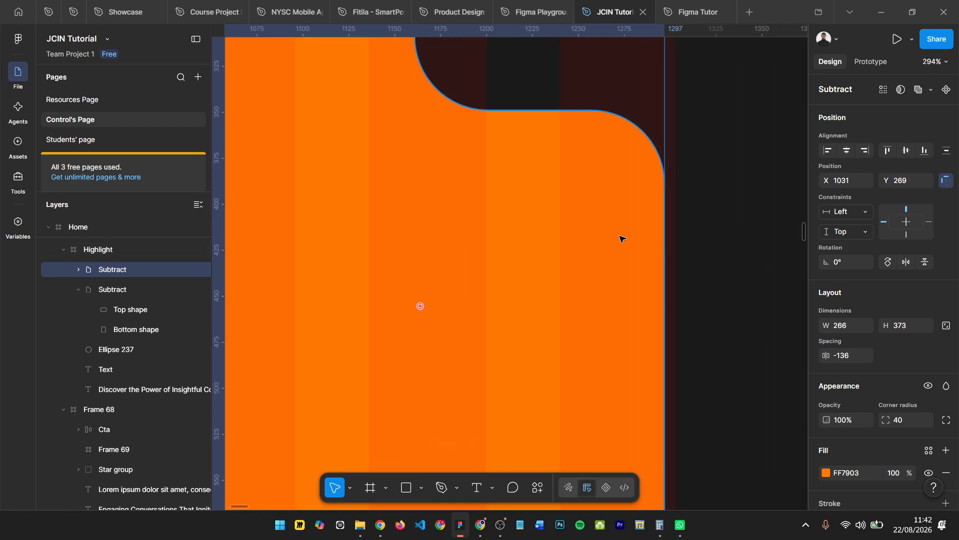
left_click_drag(619, 238, 629, 237)
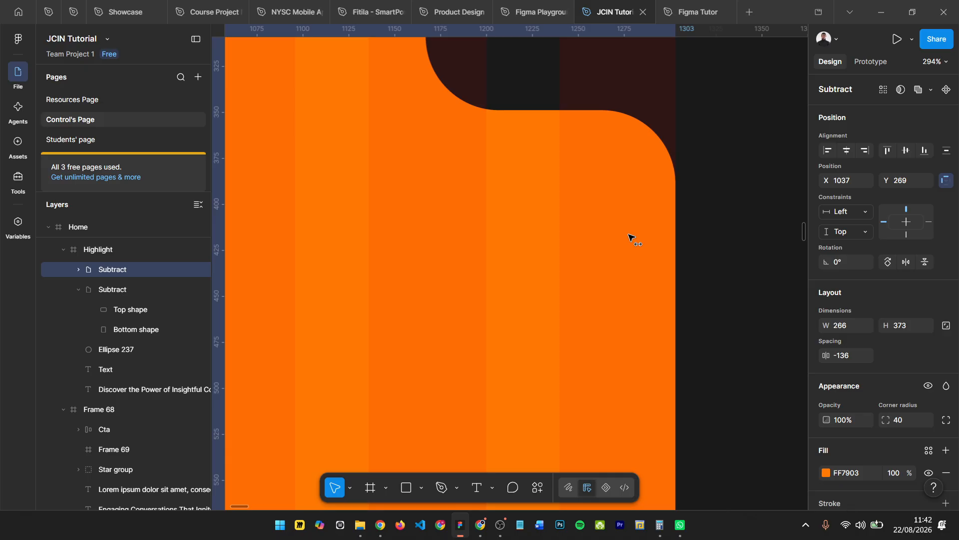
scroll(742, 253, "down", 3)
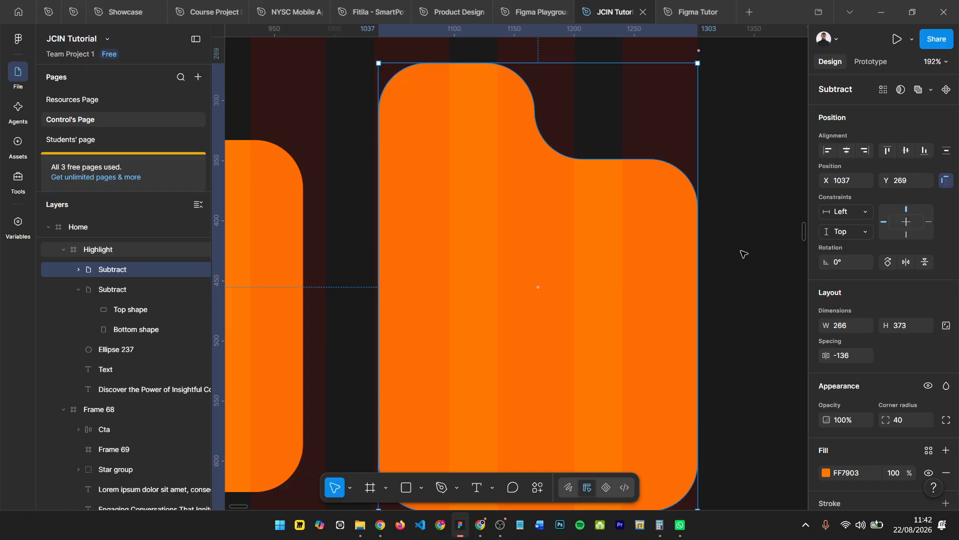
key("Left")
key("Left")
key("Left")
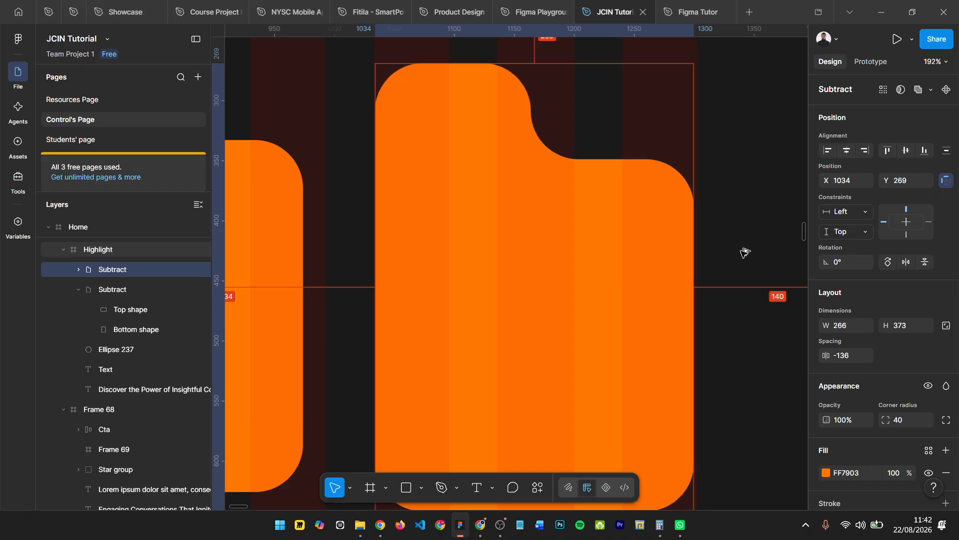
- Nudge the left orange card to X 728, leaving a 40 px gap to the right card
scroll(743, 254, "down", 2)
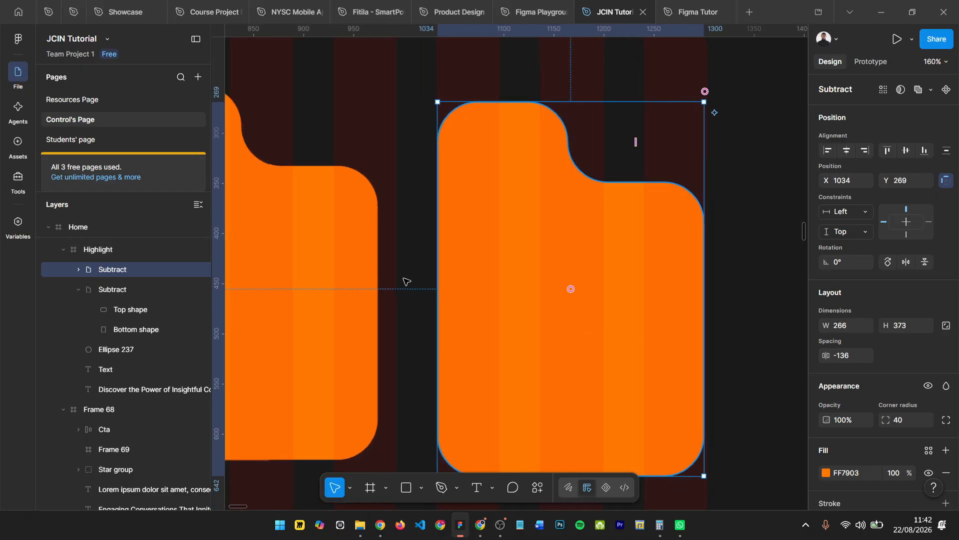
left_click(352, 268)
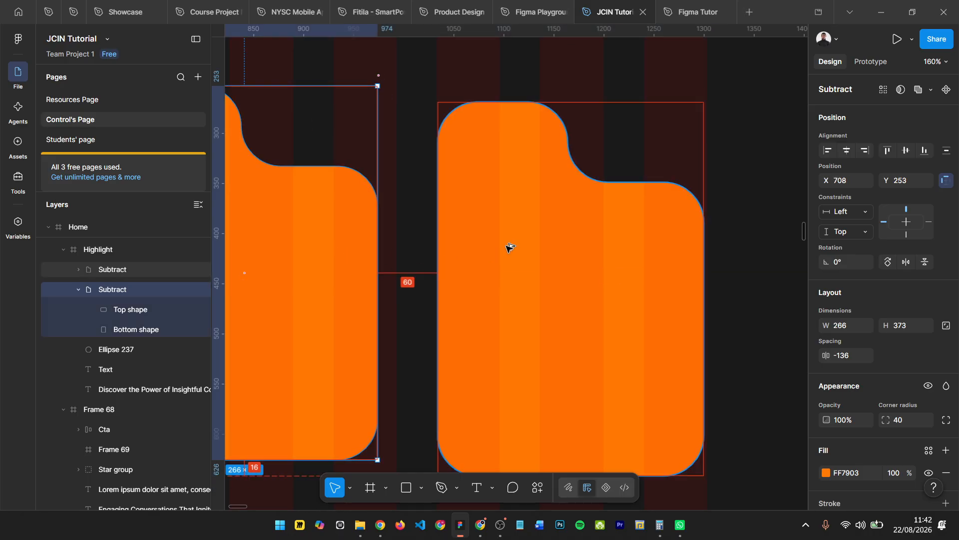
key("Right")
key("Right")
key("Right")
key("Right")
key("Right")
key("Right")
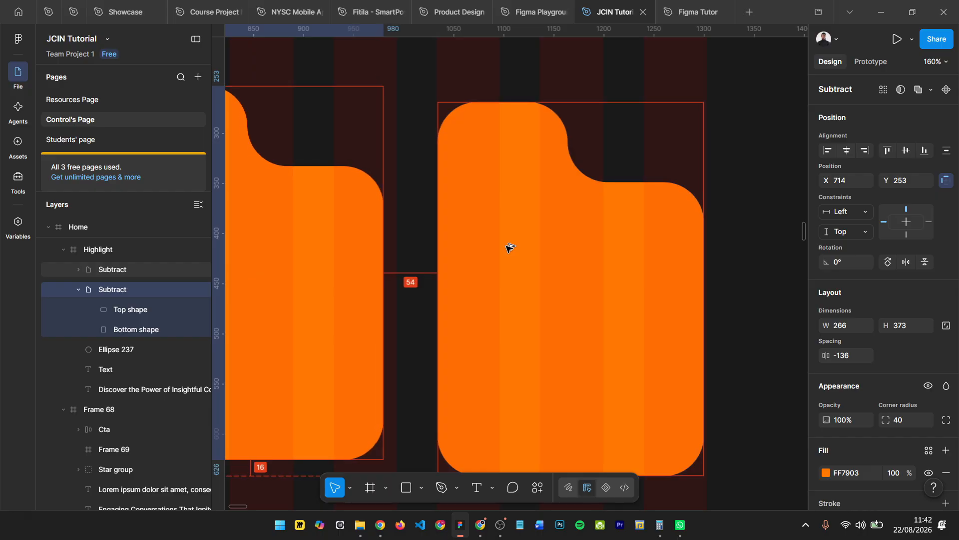
key("Right")
key("Right")
key("Right")
key("Right")
key("Right")
key("Right")
key("Right")
key("Right")
key("Right")
key("Right")
key("Right")
key("Right")
key("Right")
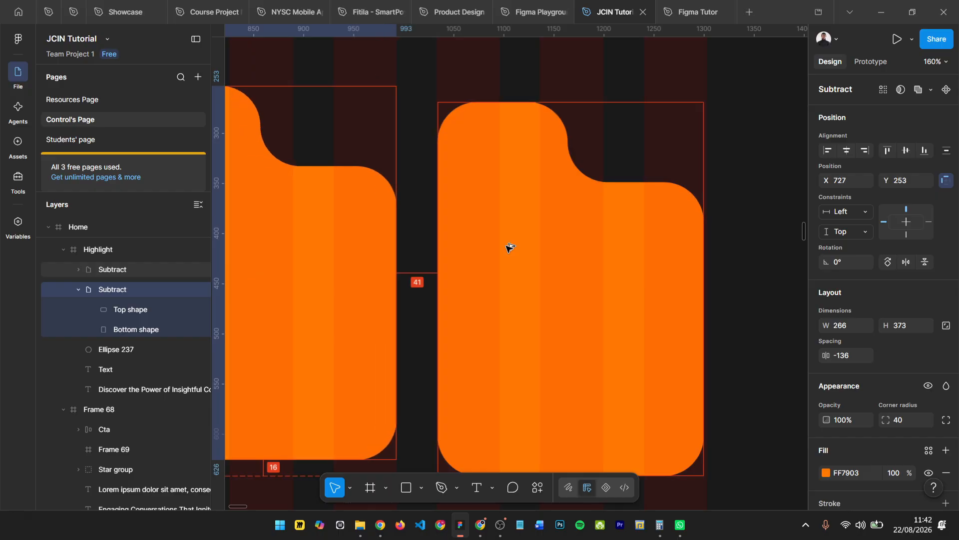
key("Right")
- Align the intro paragraph's left edge with the left orange card at X 728
scroll(525, 260, "down", 2)
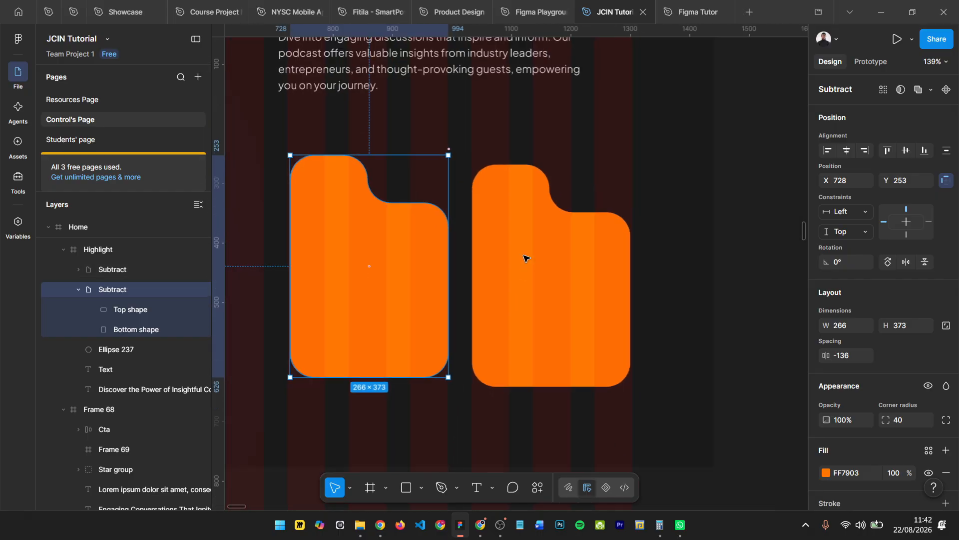
left_click_drag(356, 49, 389, 54)
left_click(306, 170, "shift")
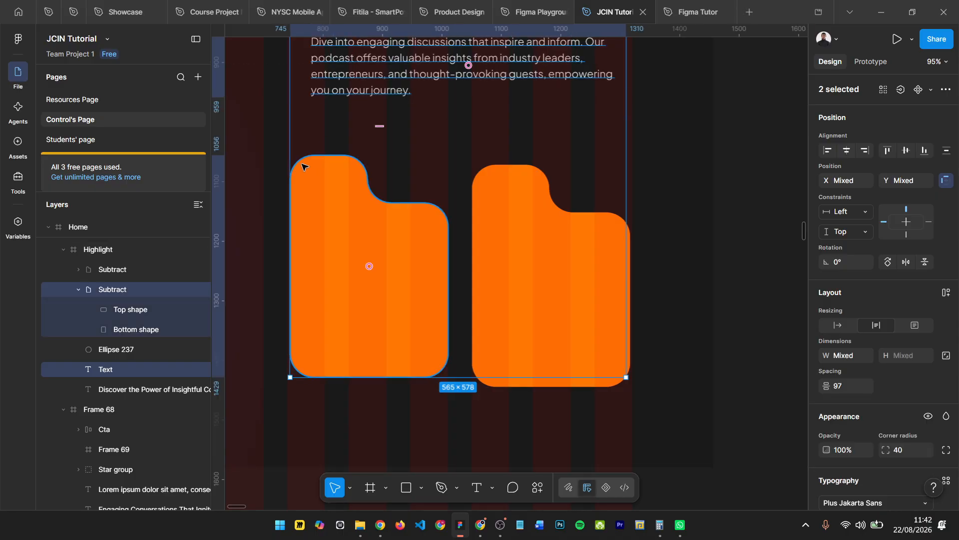
key("alt+a")
- Align the top edges of the intro paragraph and the Highlight heading at Y 40
scroll(480, 313, "up", 5)
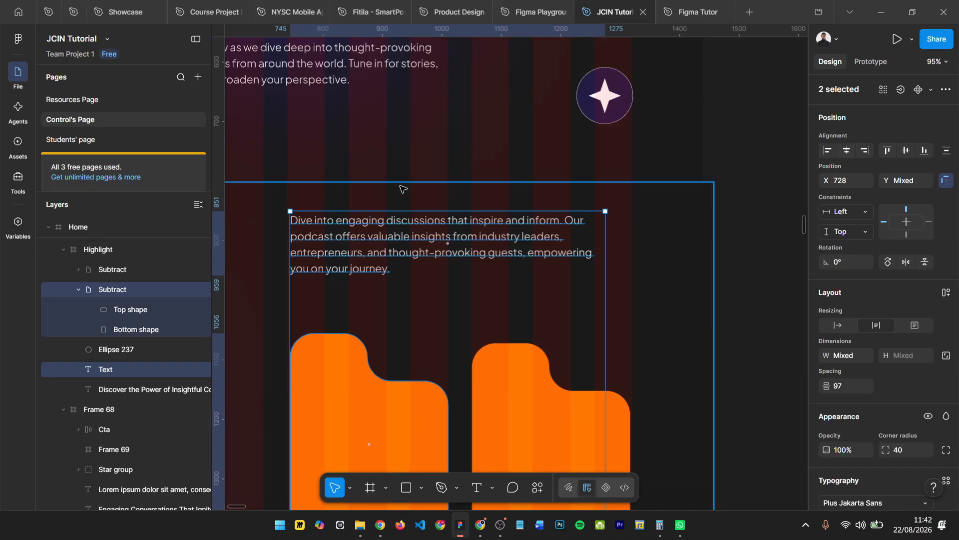
scroll(480, 312, "down", 5)
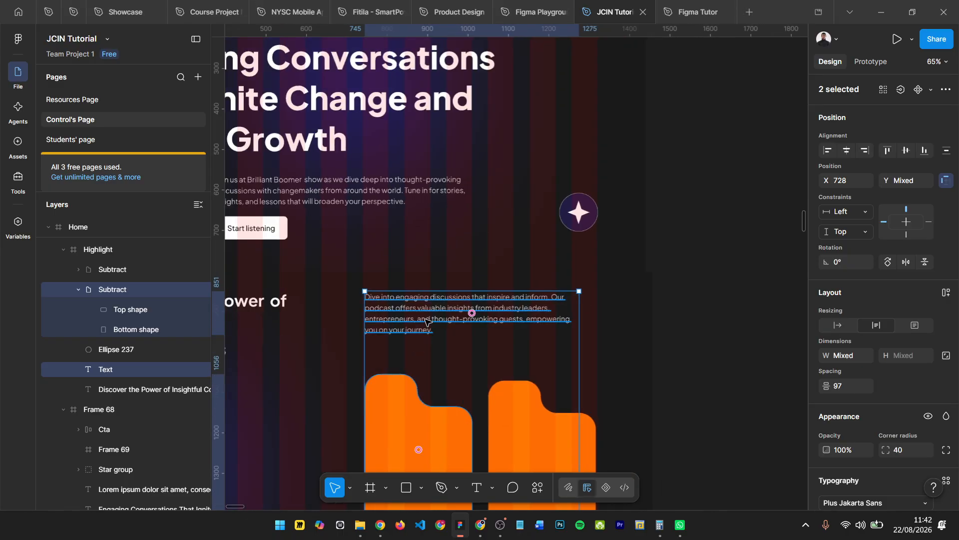
left_click(471, 311)
scroll(315, 306, "left", 1)
left_click(315, 306)
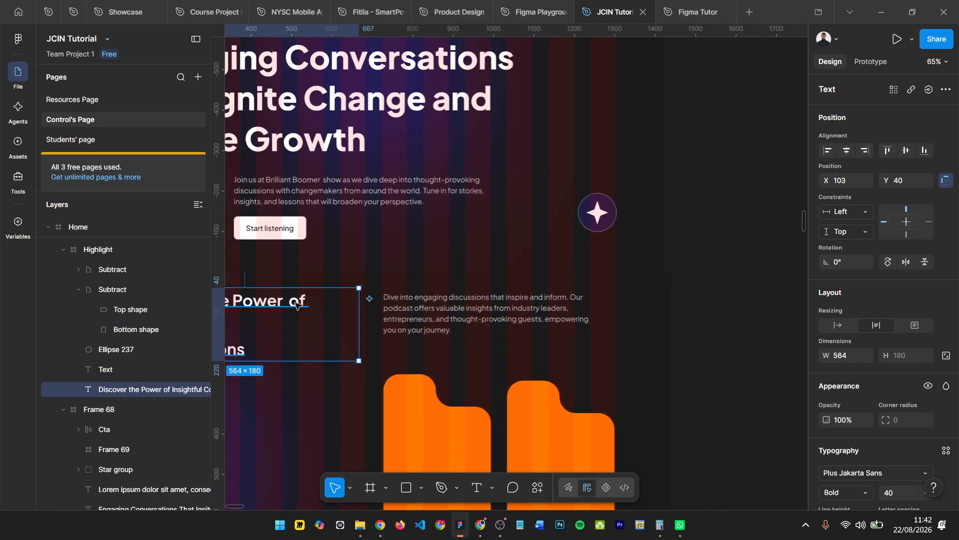
left_click(416, 319, "shift")
key("alt+w")
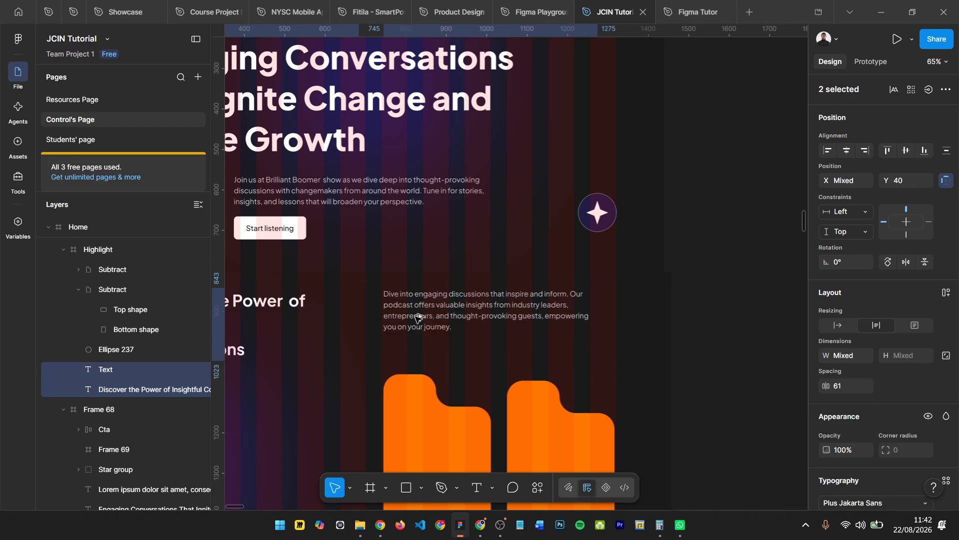
- Examine the cube icons and content layout of the orange and lilac cards in the reference homepage
scroll(552, 316, "down", 3)
scroll(553, 316, "down", 3)
left_click(394, 331)
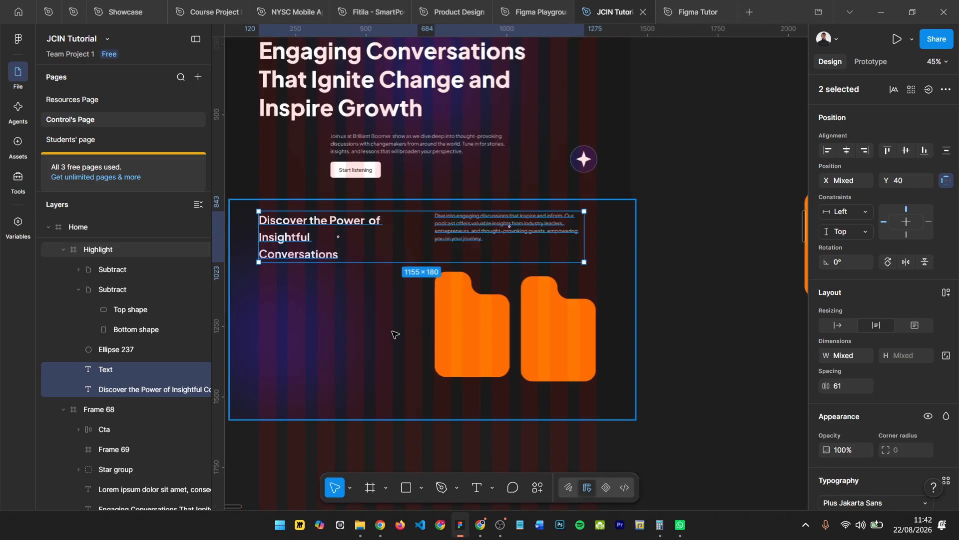
scroll(394, 333, "left", 8)
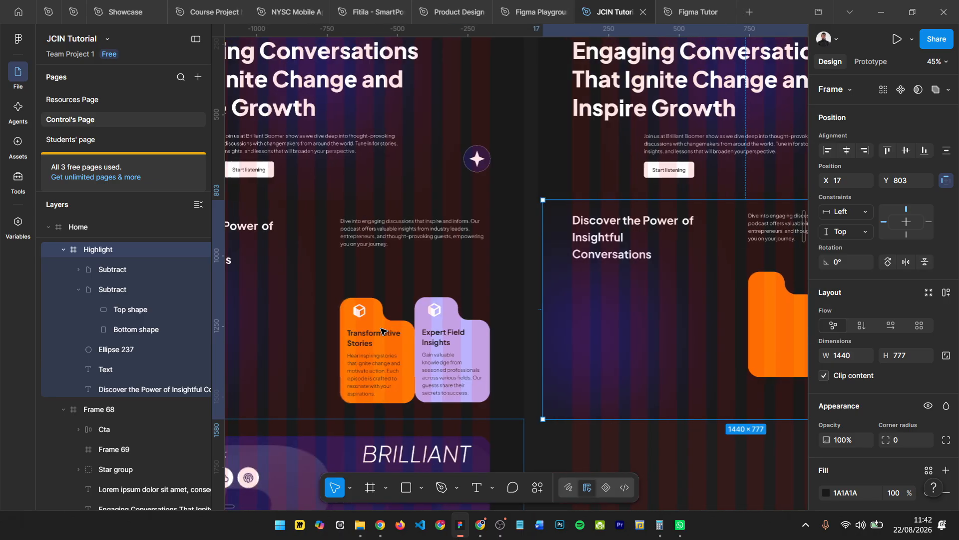
scroll(391, 326, "up", 5)
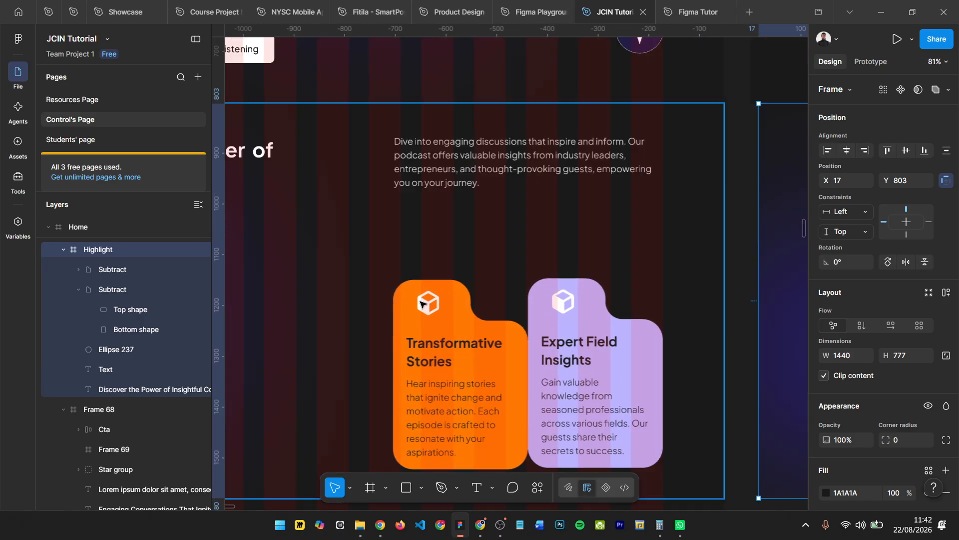
left_click(432, 314)
scroll(424, 302, "up", 4)
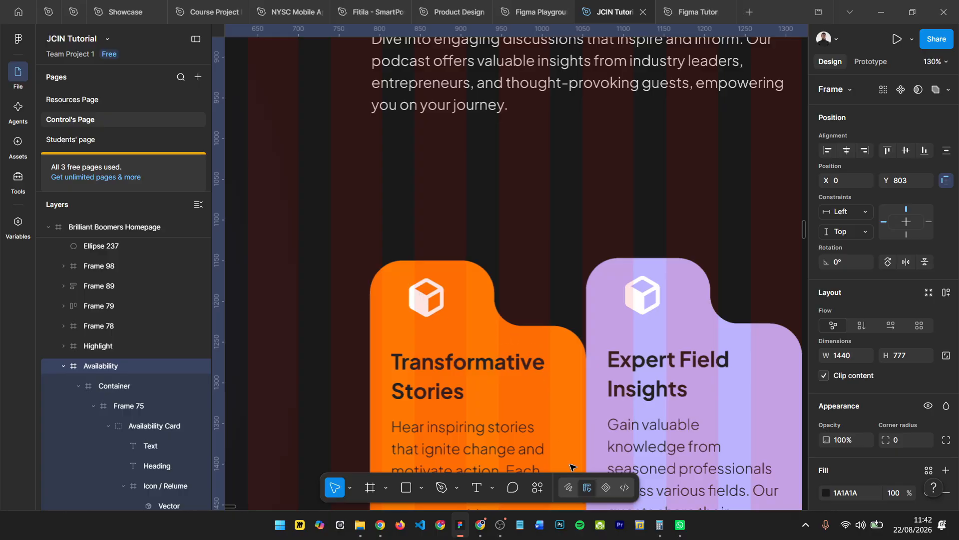
- Run the Iconify plugin
left_click(538, 487)
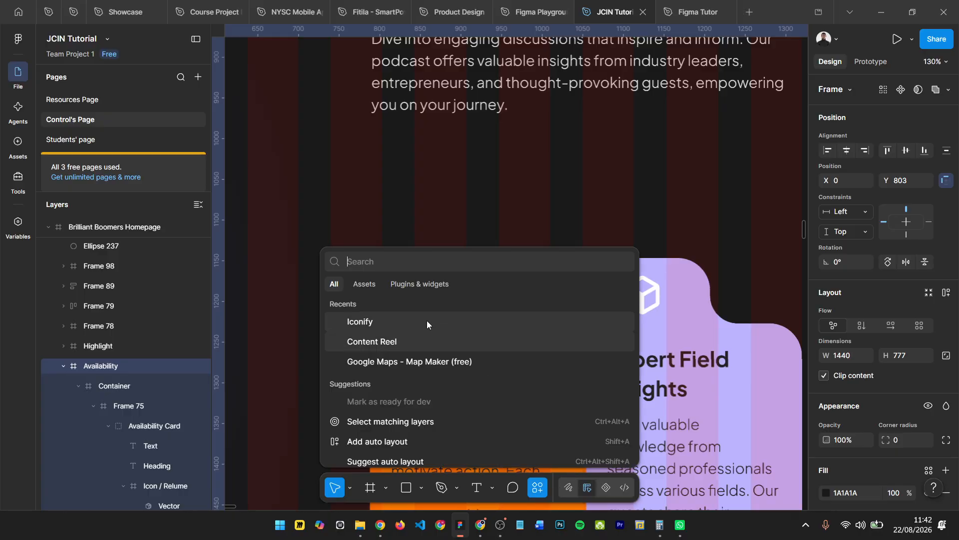
left_click(374, 320)
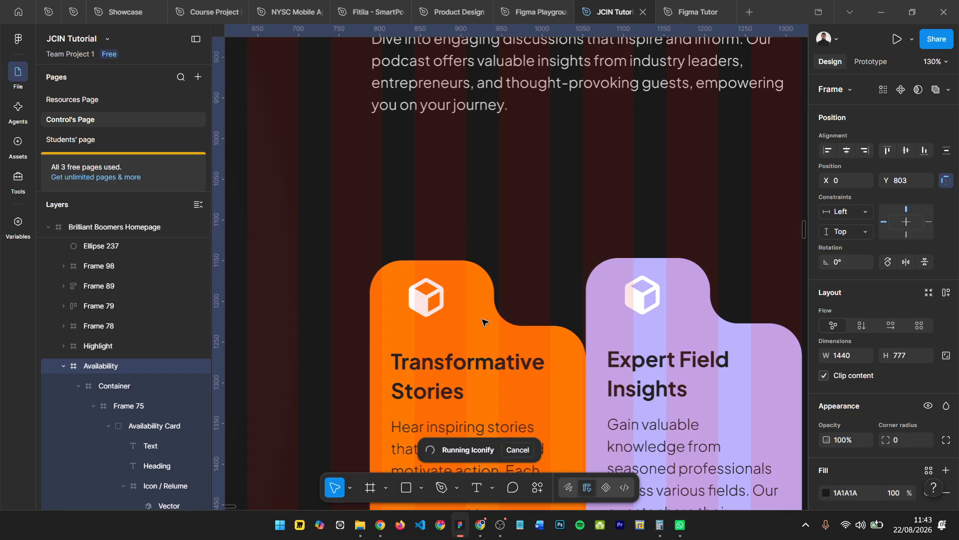
scroll(428, 302, "right", 3)
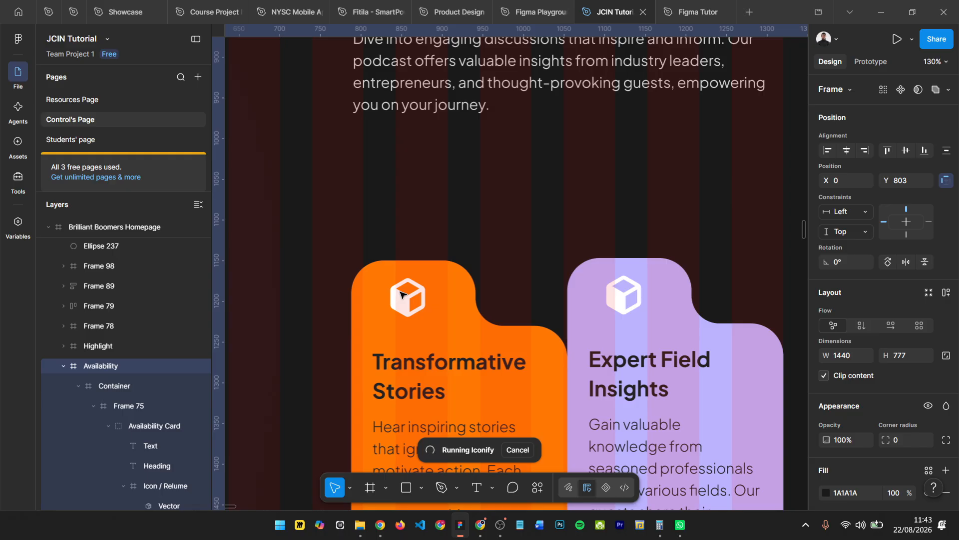
scroll(400, 294, "right", 10)
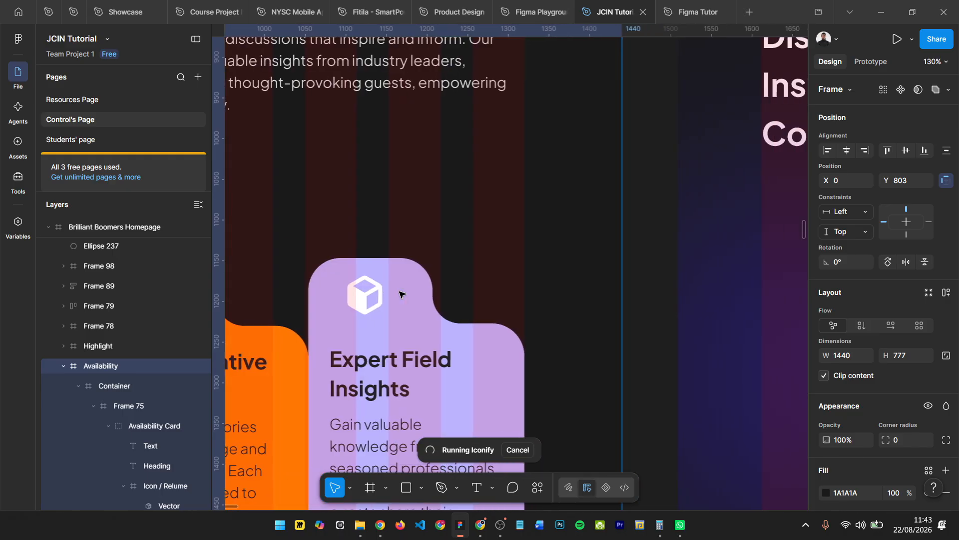
scroll(400, 294, "down", 5)
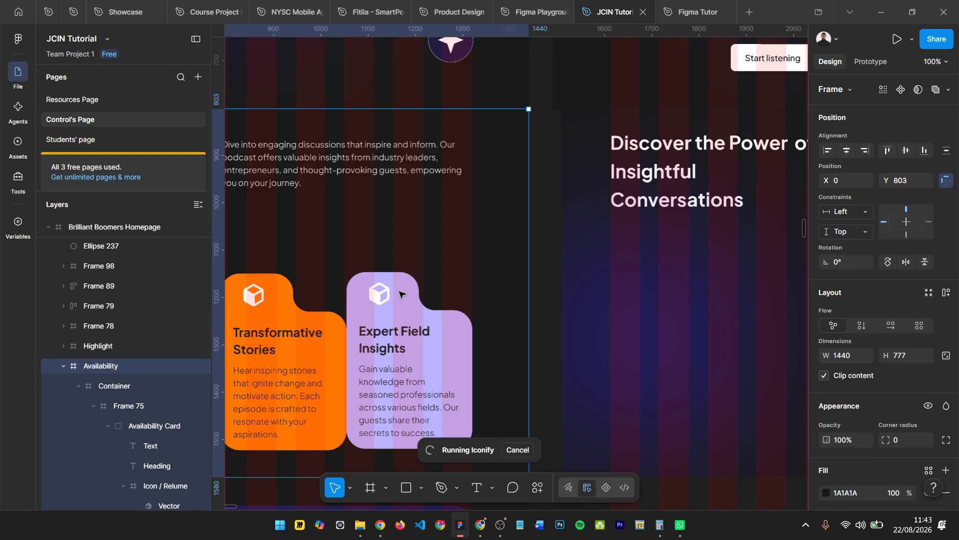
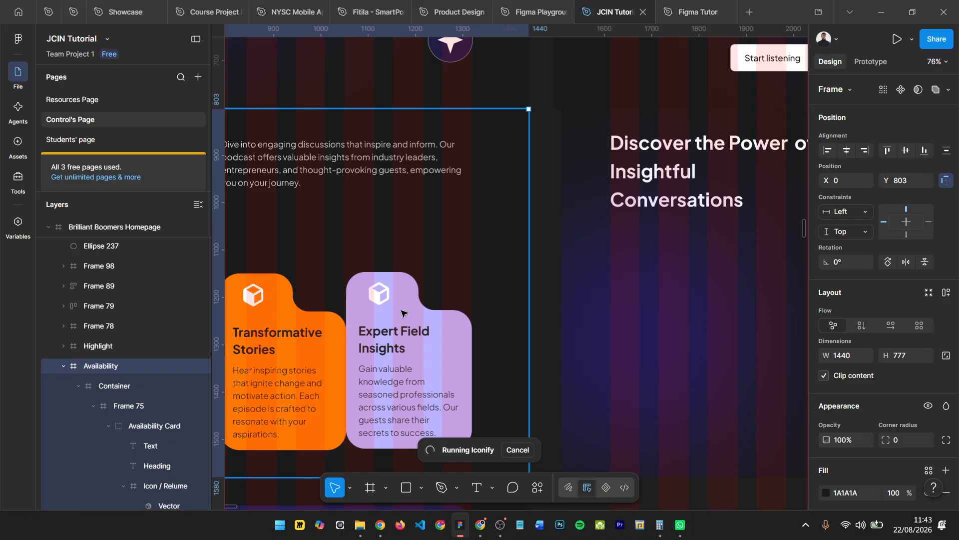
- Copy the cube icon from the reference Transformative Stories card into the upper part of the left blank orange card
scroll(395, 317, "right", 3)
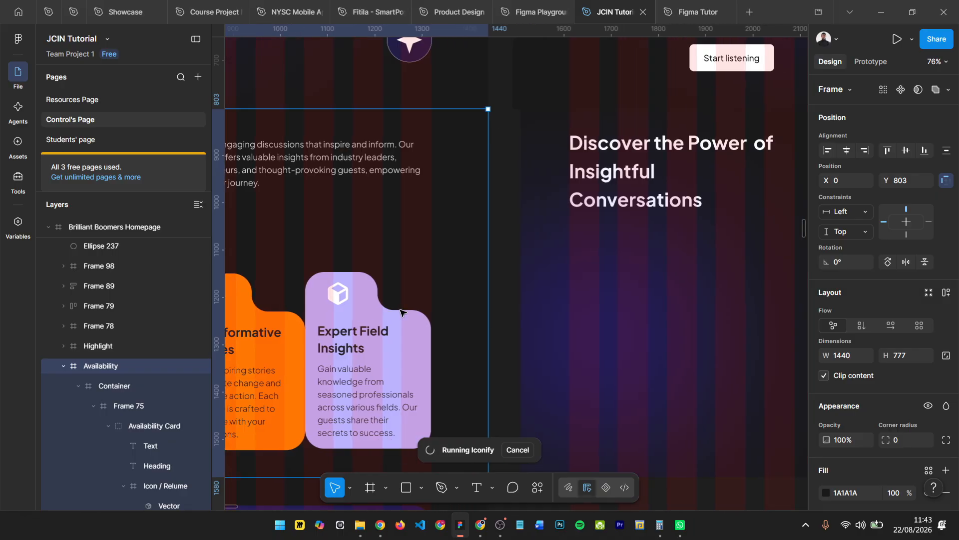
scroll(400, 313, "right", 6)
scroll(400, 312, "down", 2)
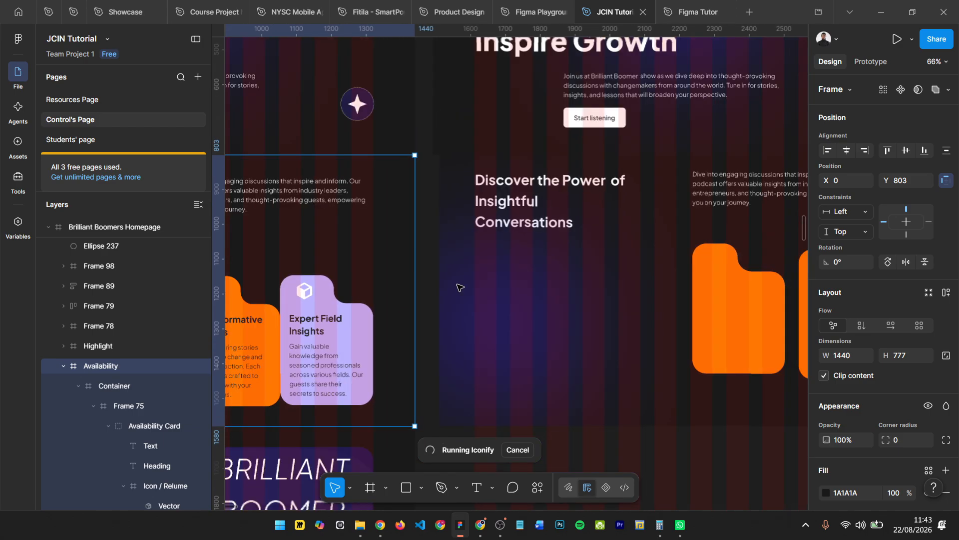
scroll(486, 287, "down", 2)
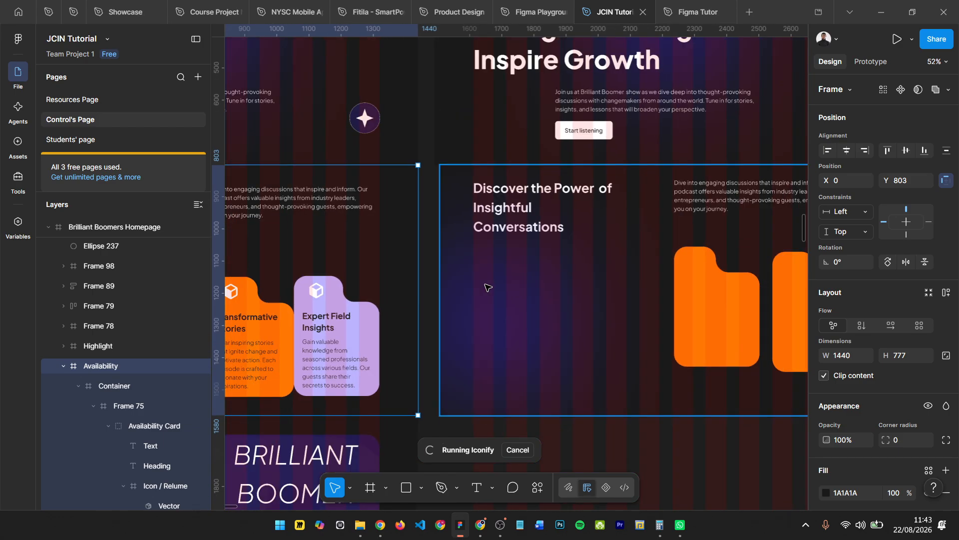
scroll(487, 288, "down", 1)
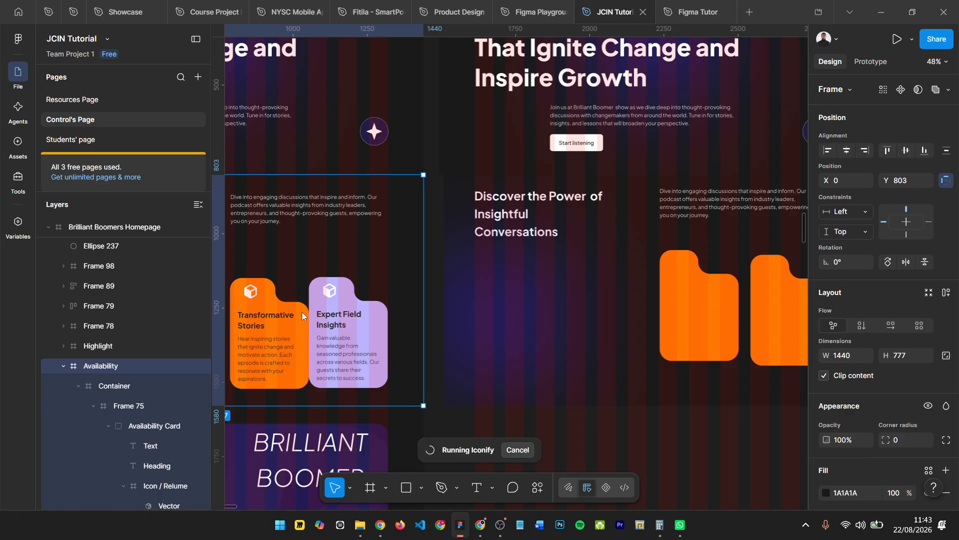
left_click(251, 299)
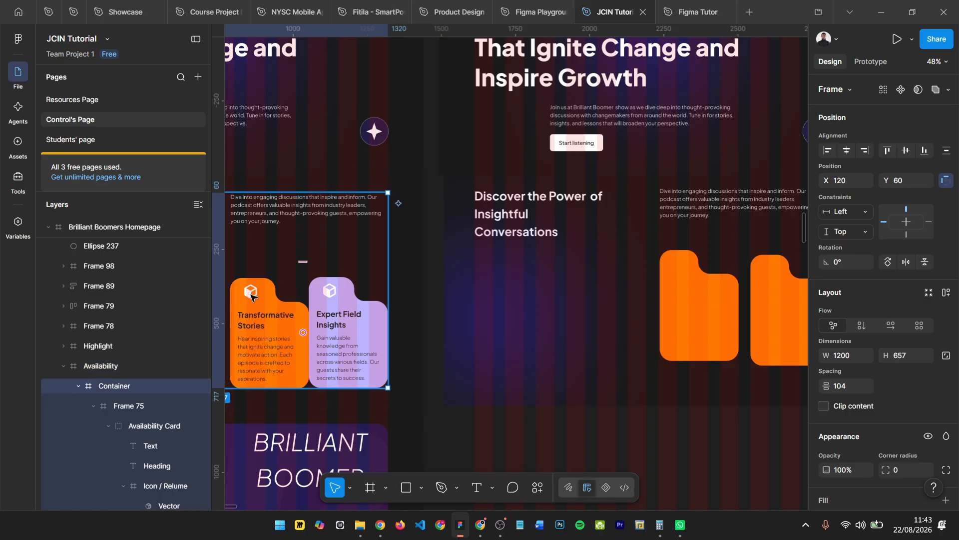
left_click(251, 297)
left_click(250, 297)
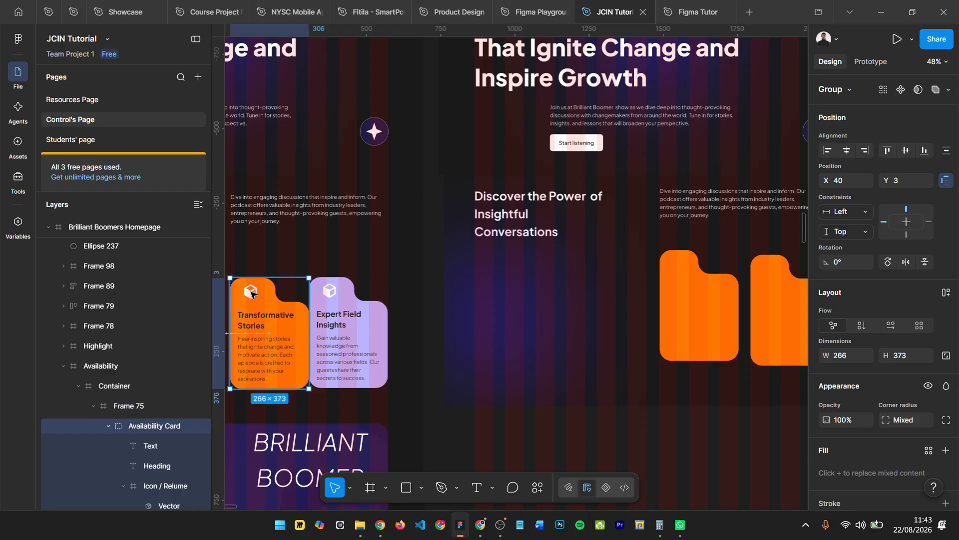
left_click(251, 295)
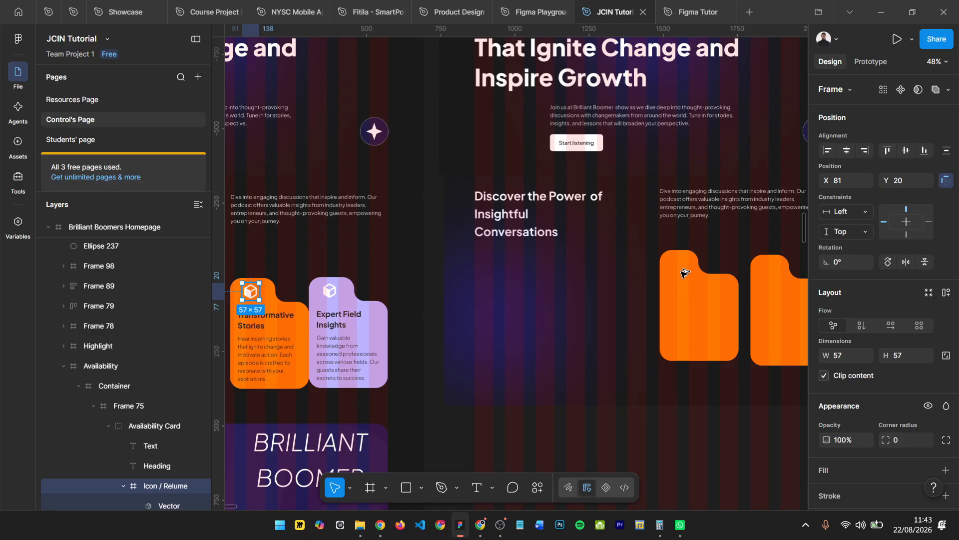
left_click_drag(682, 270, 678, 267)
- Duplicate the reference card's "Transformative Stories" heading and its description text onto the left orange card in the Home frame
left_click(261, 325)
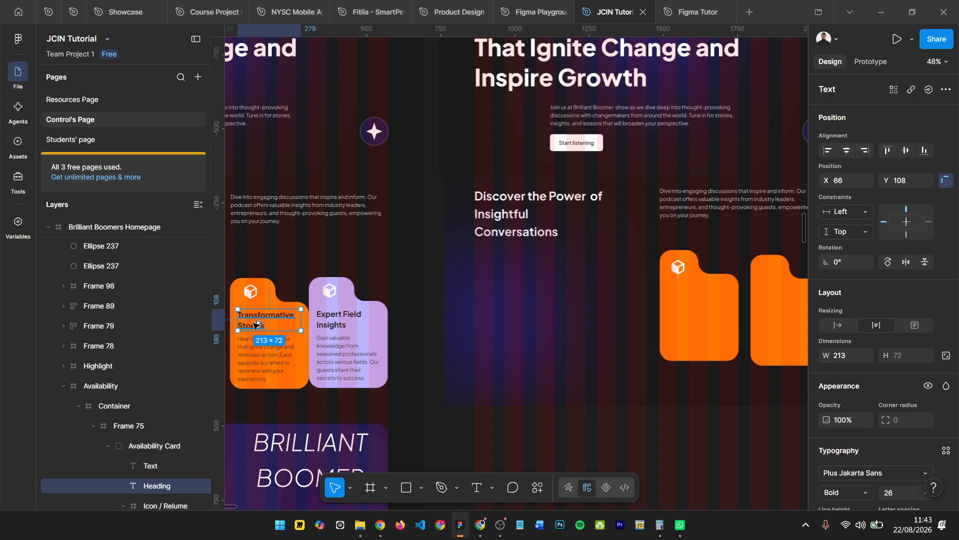
left_click(261, 349, "shift")
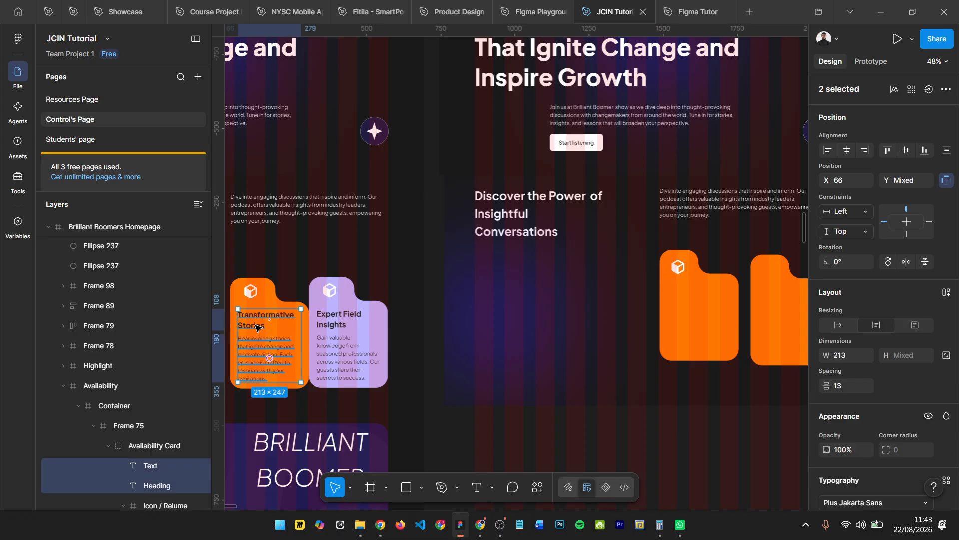
key("ctrl+d")
left_click_drag(663, 308, 684, 295)
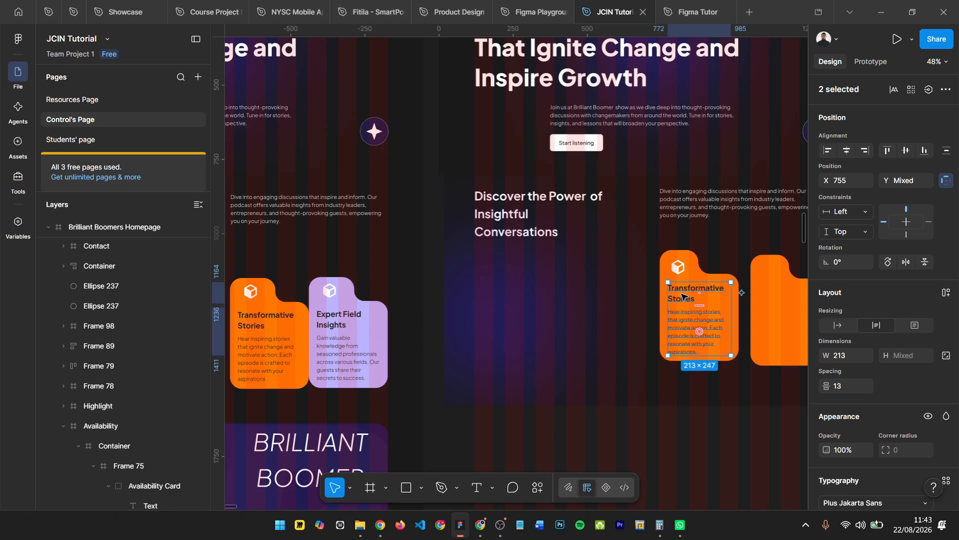
- Position the copied cube icon at X 752, Y 277, 24 px from the left card's top and left edges
scroll(684, 295, "up", 5)
scroll(516, 290, "up", 4)
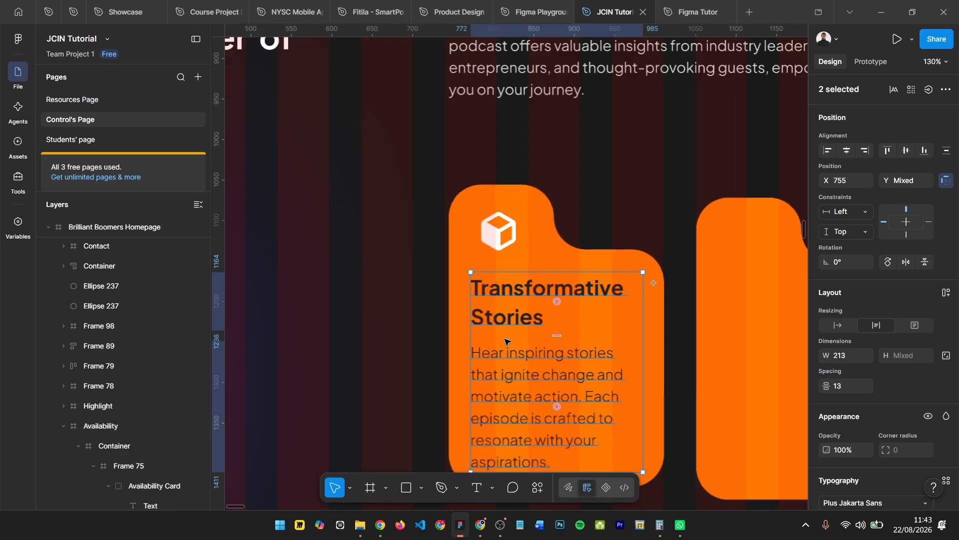
left_click(427, 336)
scroll(427, 336, "down", 1)
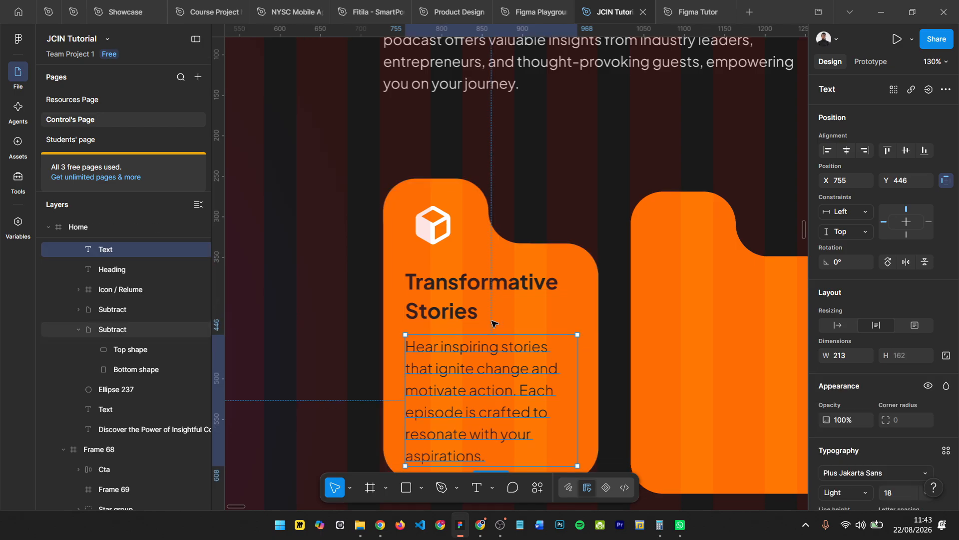
left_click(432, 220)
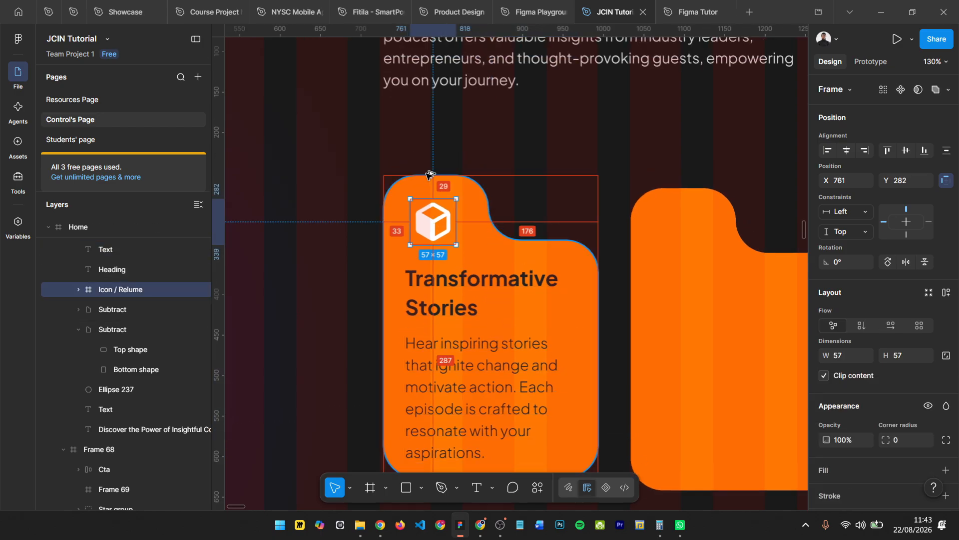
key("Up")
key("Up")
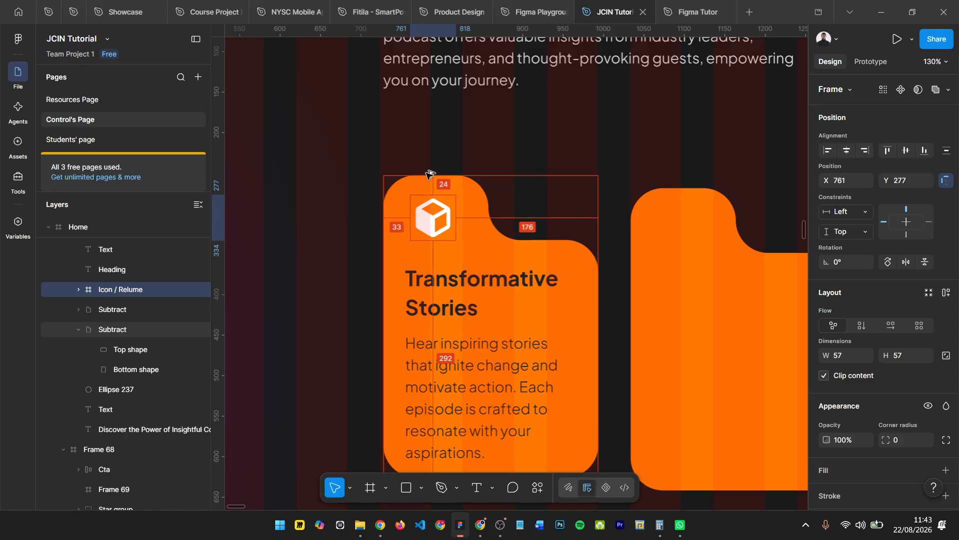
key("Left")
key("Left")
key("Left")
key("Left")
key("Left")
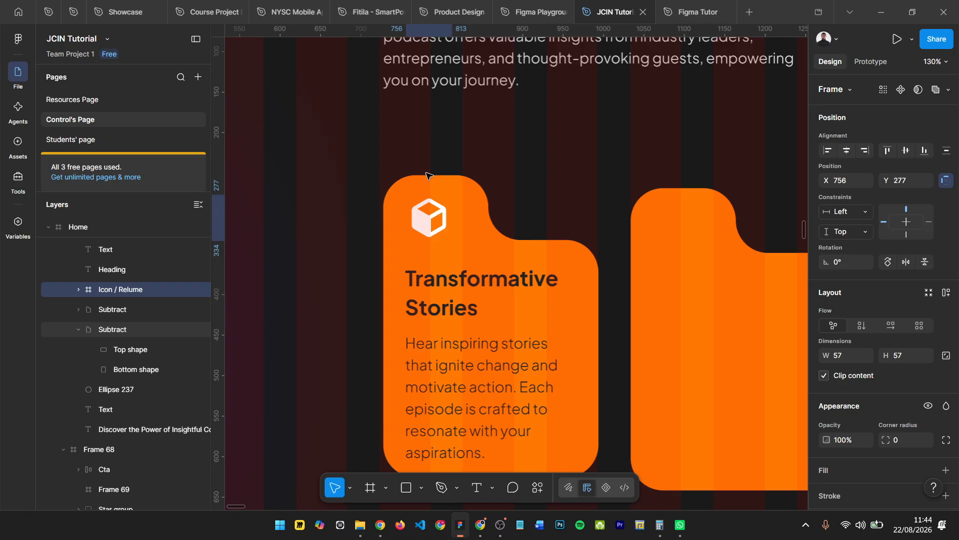
key("Left")
key("Left")
key("Left")
key("Left")
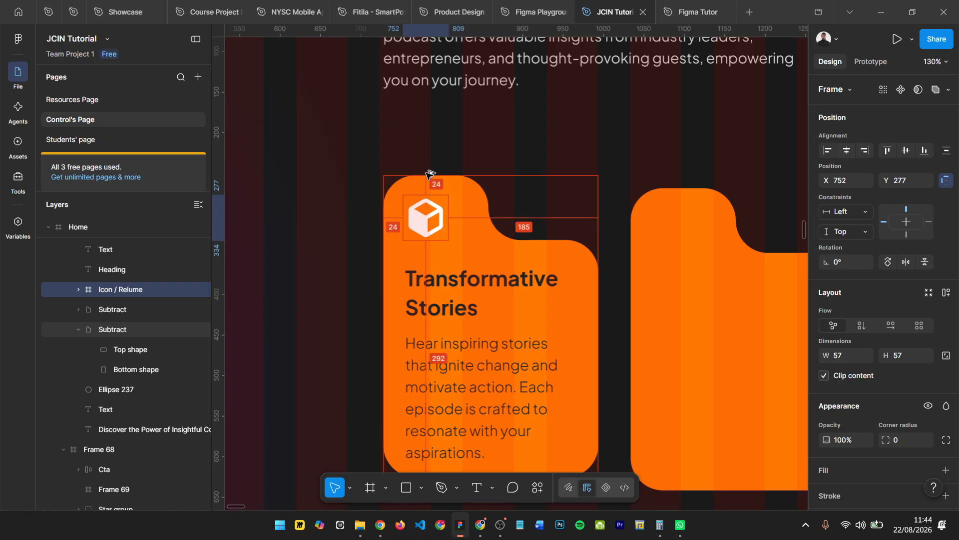
- Align the copied "Transformative Stories" heading with the cube icon's left edge at X 752 and set it at Y 354
left_click(434, 287)
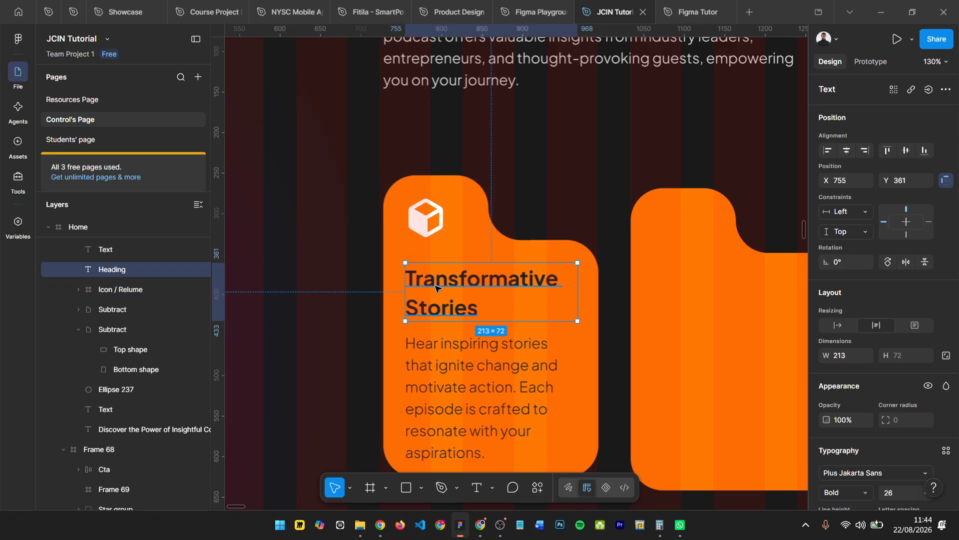
left_click_drag(436, 284, 433, 277)
key("alt")
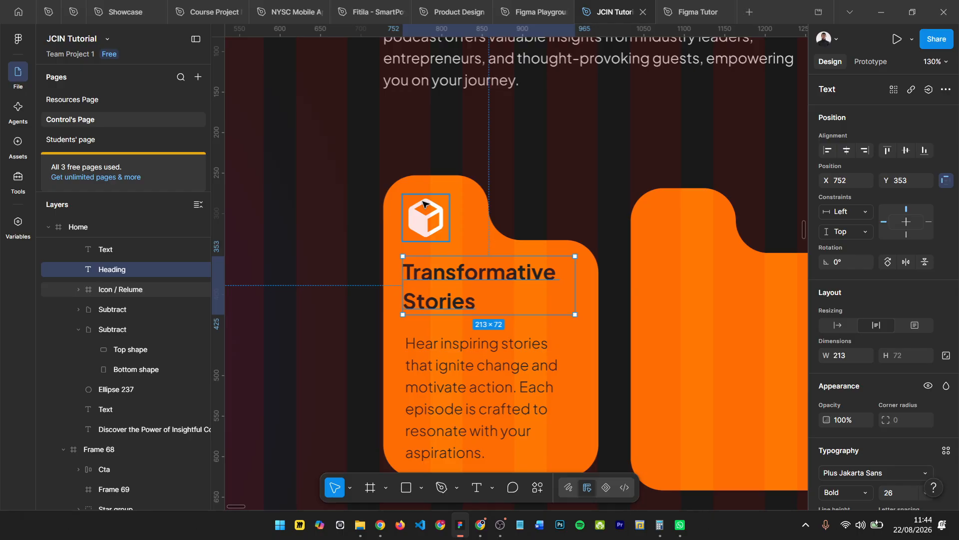
key("Down")
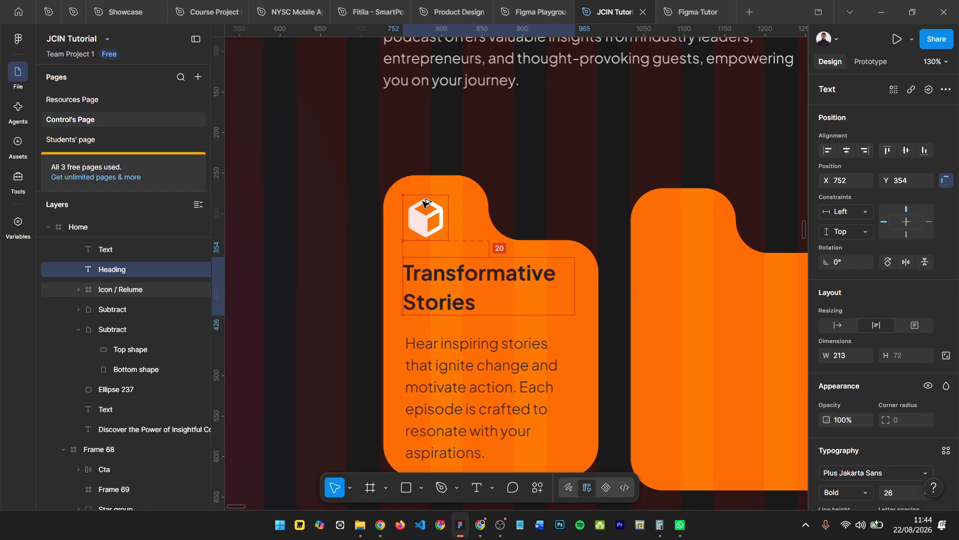
- Align the card's description text with its heading at X 752 and raise it to Y 442
left_click(436, 367)
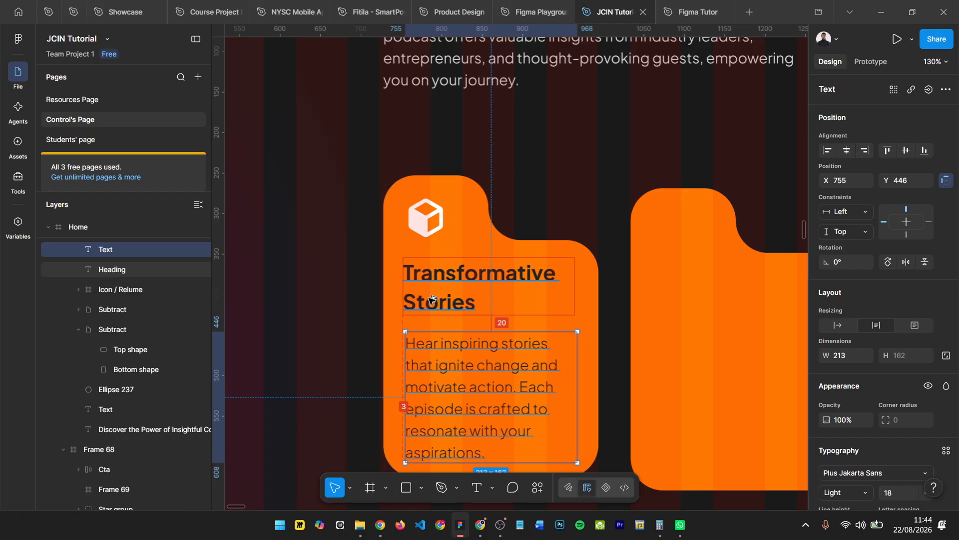
scroll(430, 292, "down", 2)
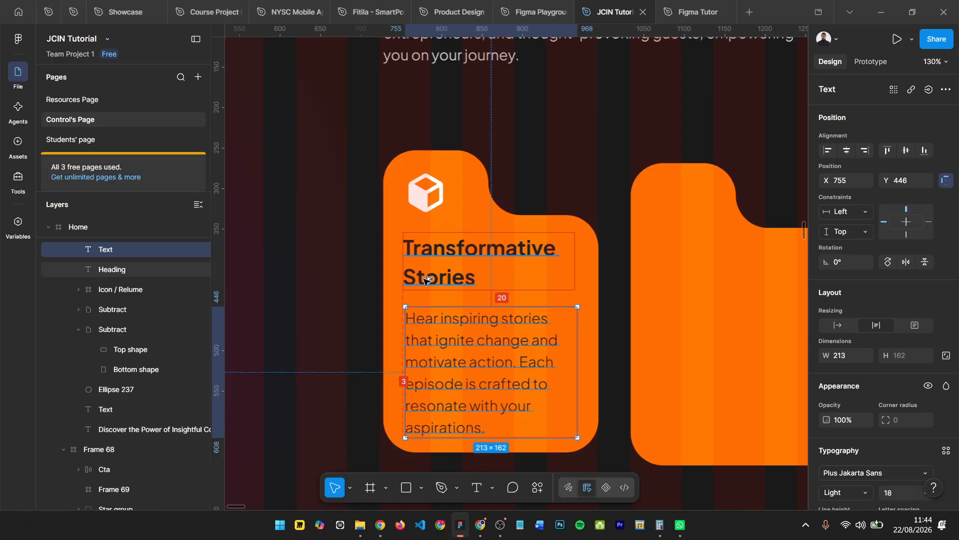
key("Up")
key("Up")
key("Up")
key("Up")
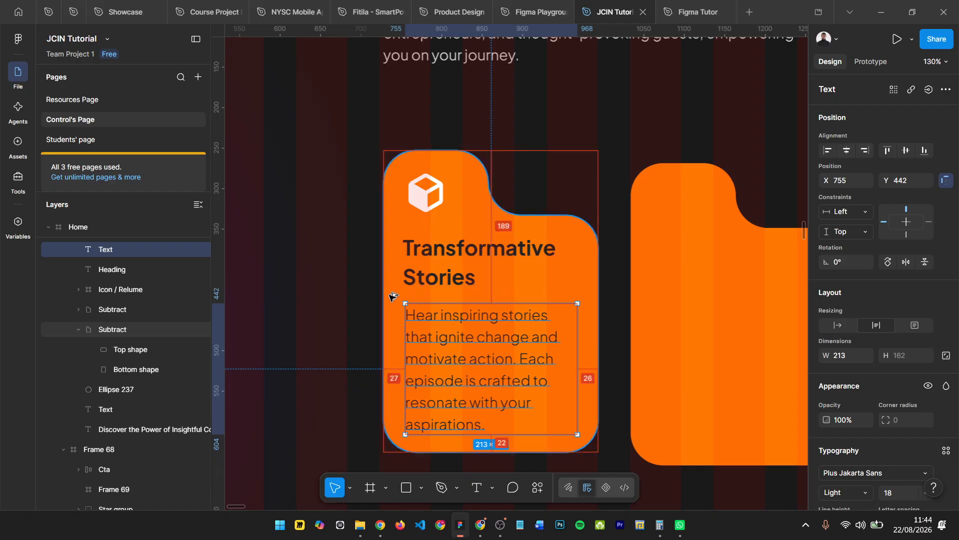
key("Left")
key("Left")
key("Left")
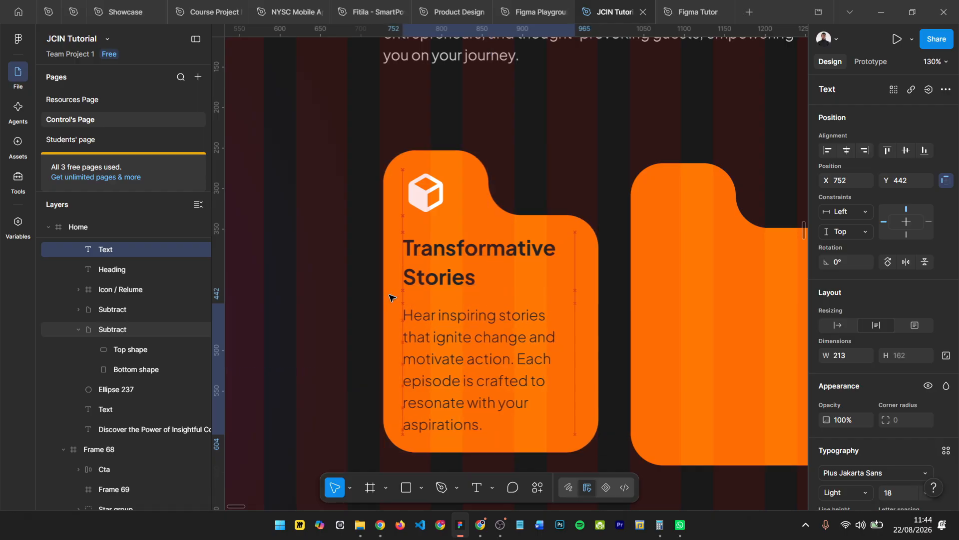
- Wrap the left orange card's shape, cube icon, heading and description together in one frame
scroll(380, 279, "down", 4)
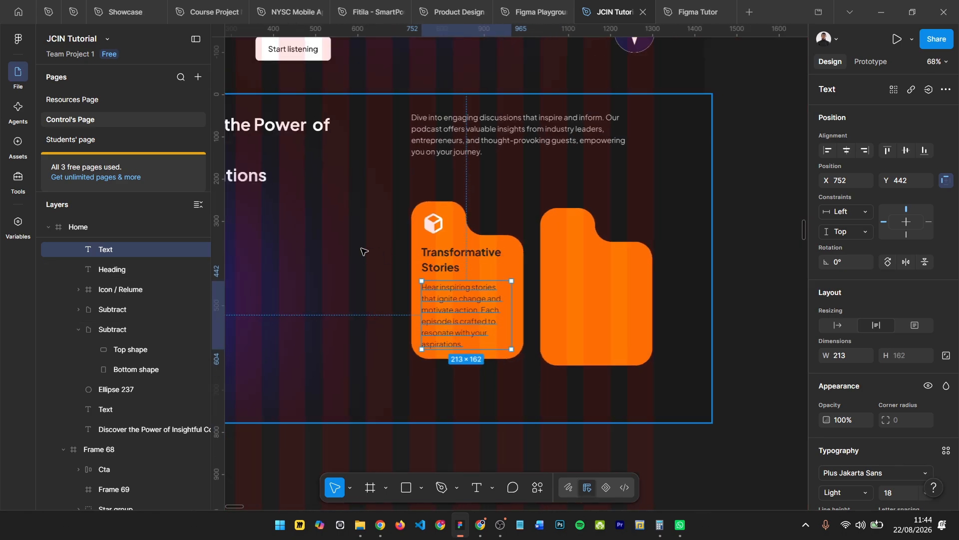
left_click(372, 210)
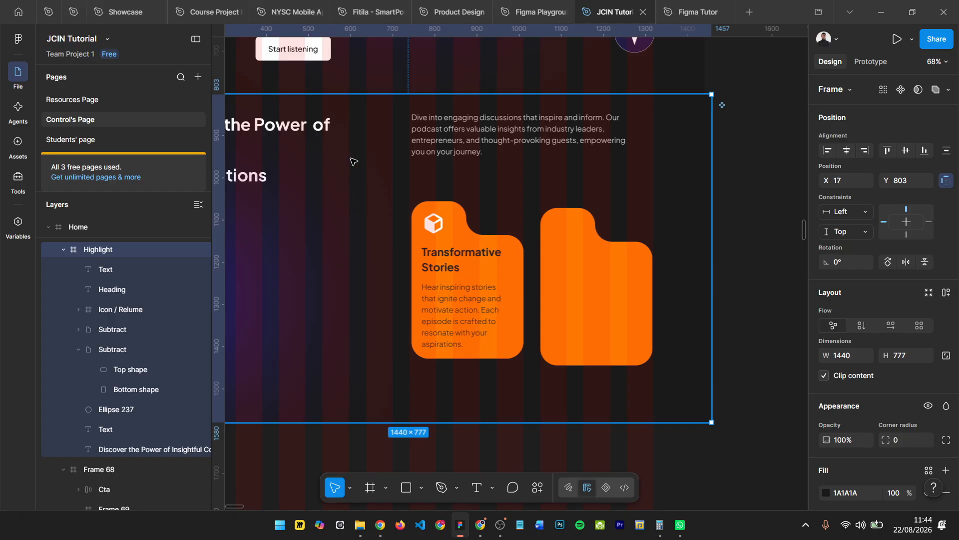
left_click_drag(354, 162, 562, 318)
key("ctrl+z")
left_click_drag(367, 169, 540, 370)
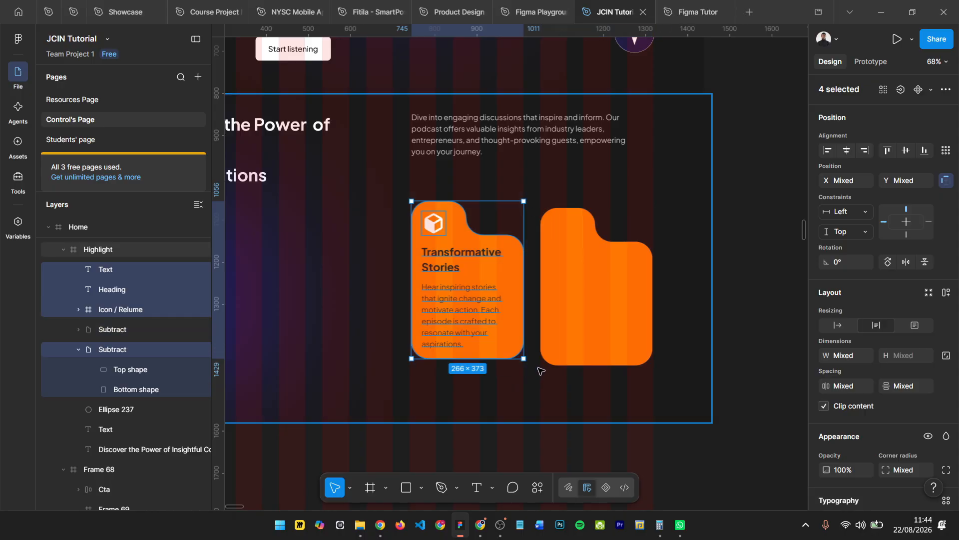
key("alt")
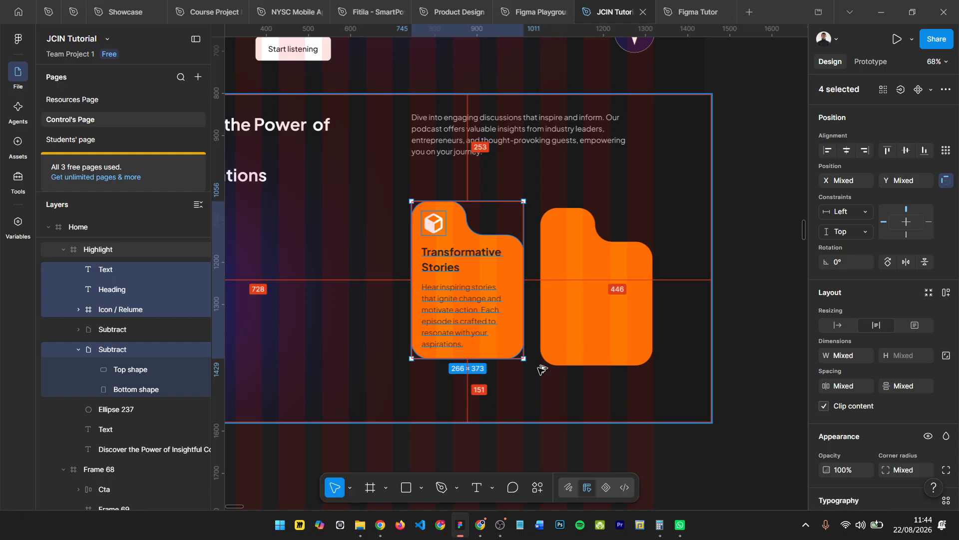
key("ctrl+alt+g")
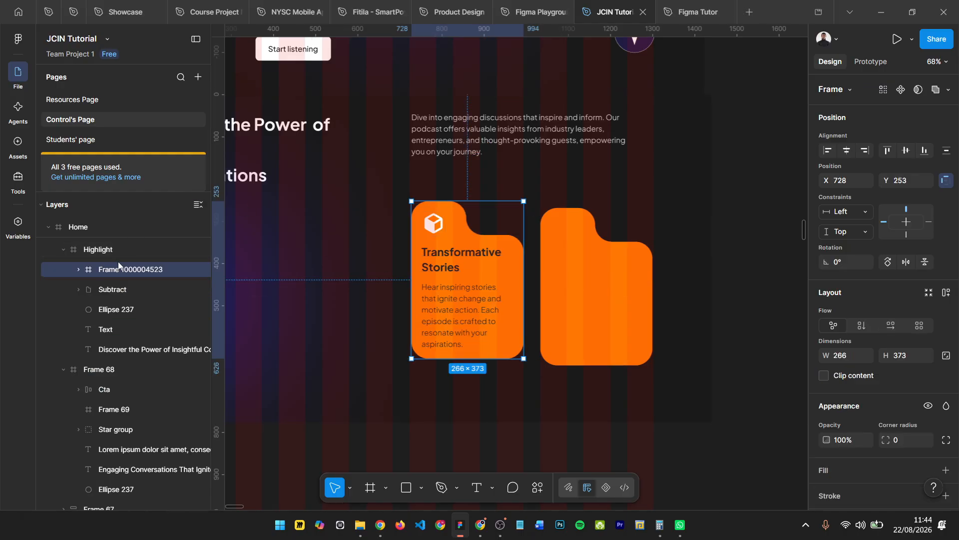
- Rename the left card's new frame as Transform
double_click(119, 271)
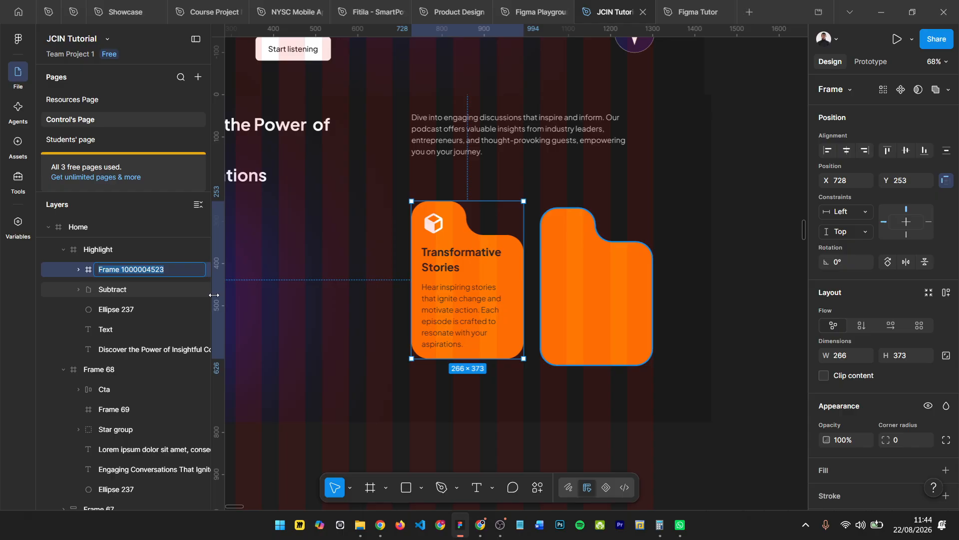
type("first elemt")
key("ctrl+a")
type("Tr")
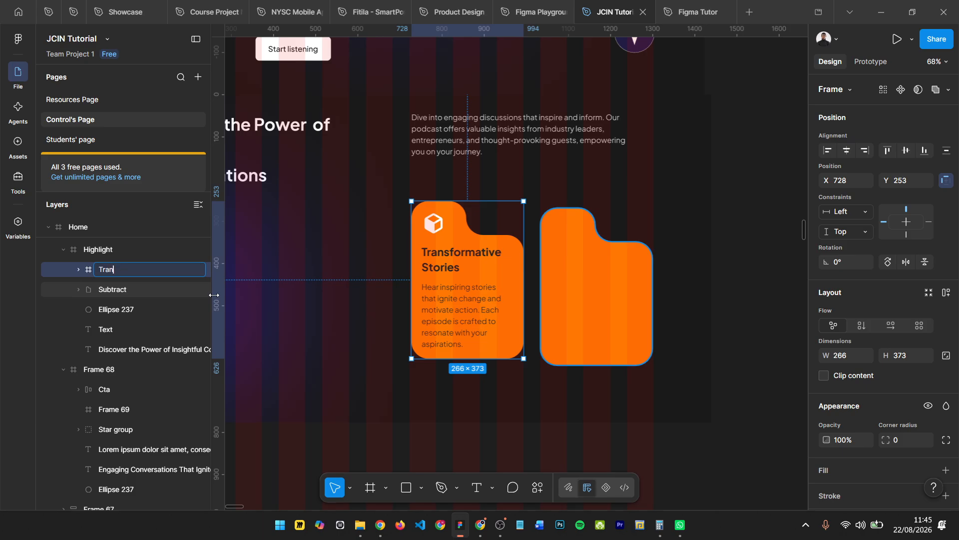
type("ansform")
key("Return")
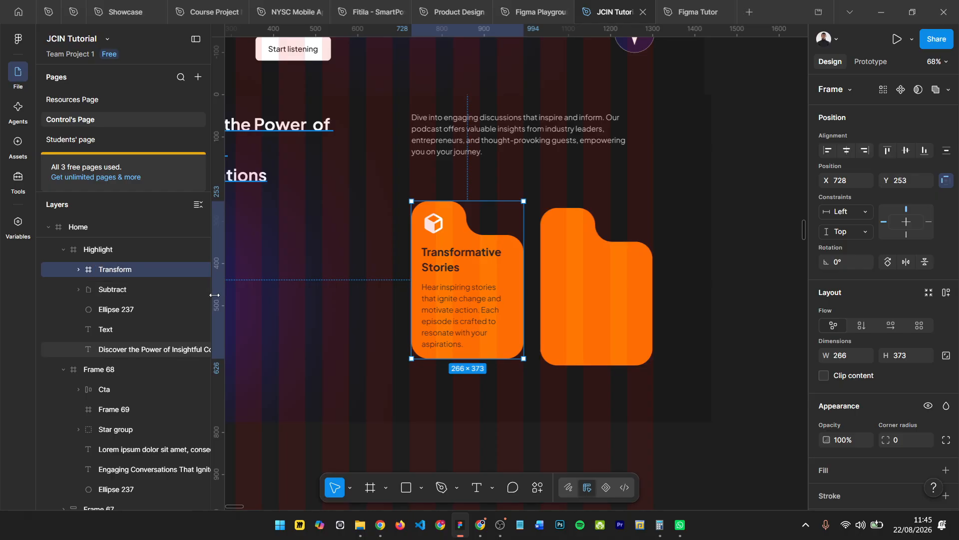
- Replace the Highlight section's empty right orange shape with a copy of the left card's Transform frame
left_click(630, 281)
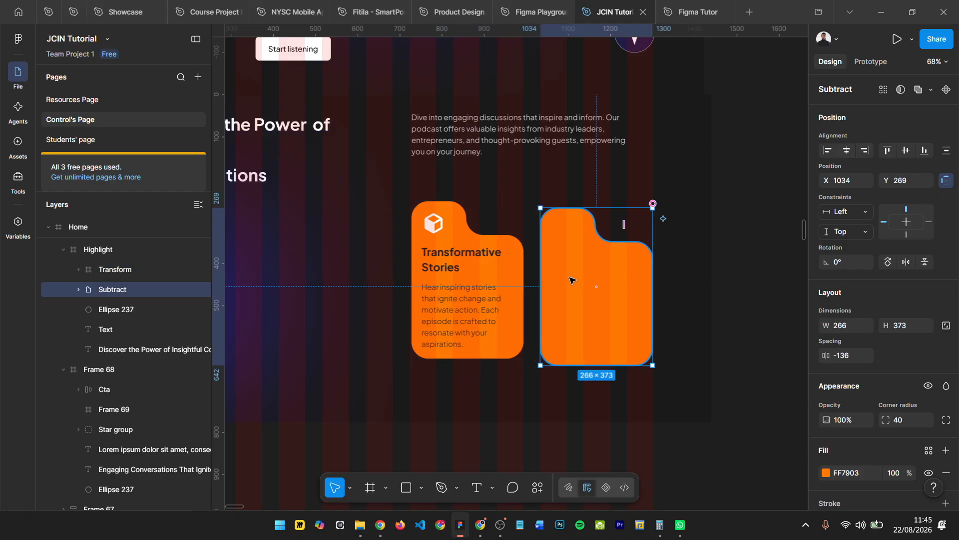
left_click(518, 274)
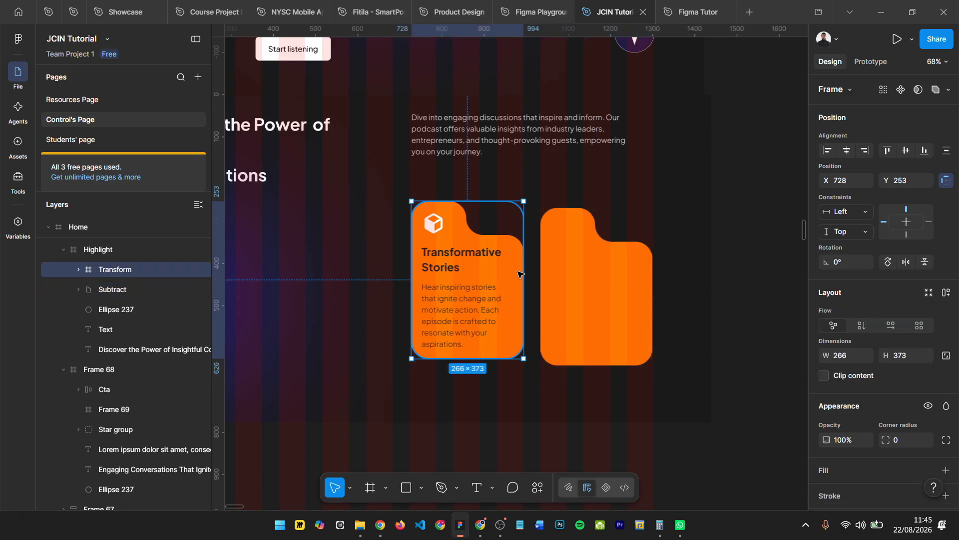
left_click(575, 252)
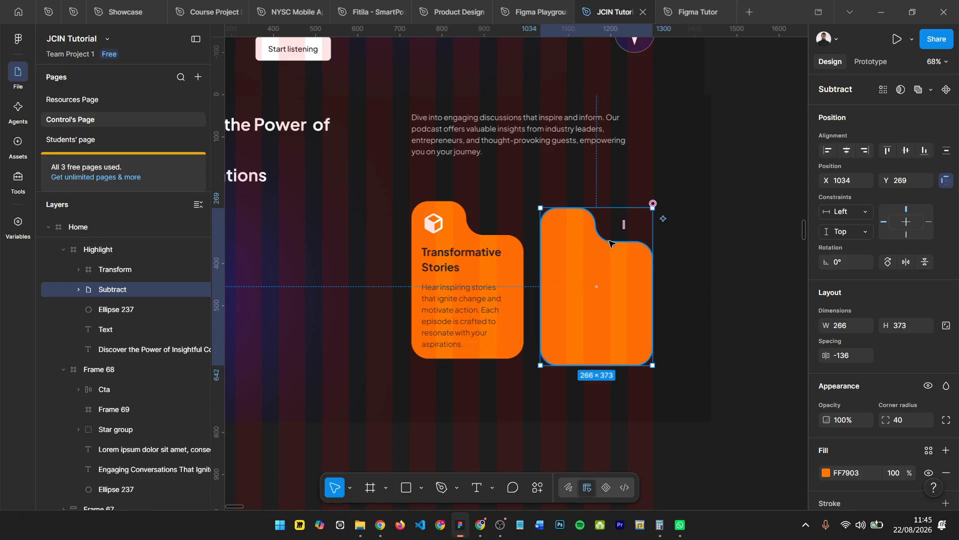
right_click(562, 228)
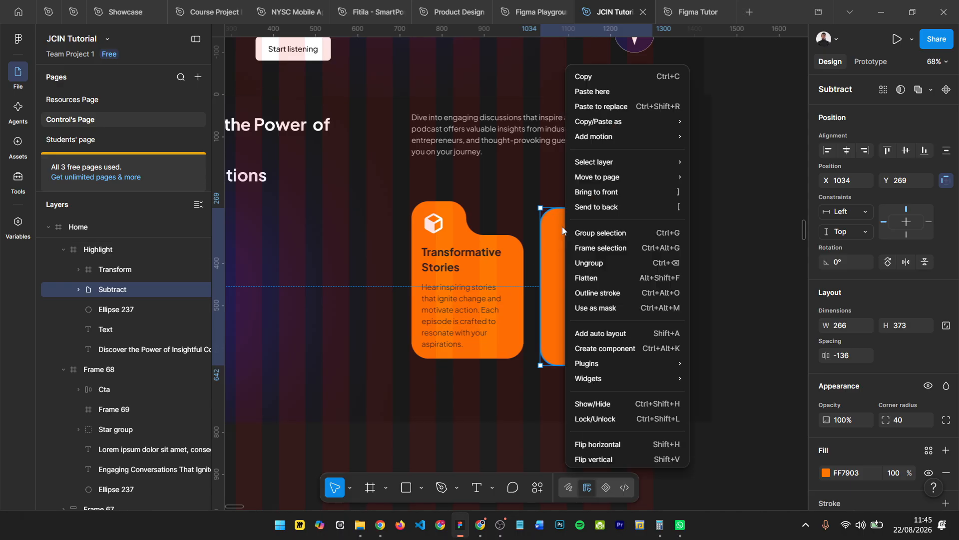
mouse_move(600, 160)
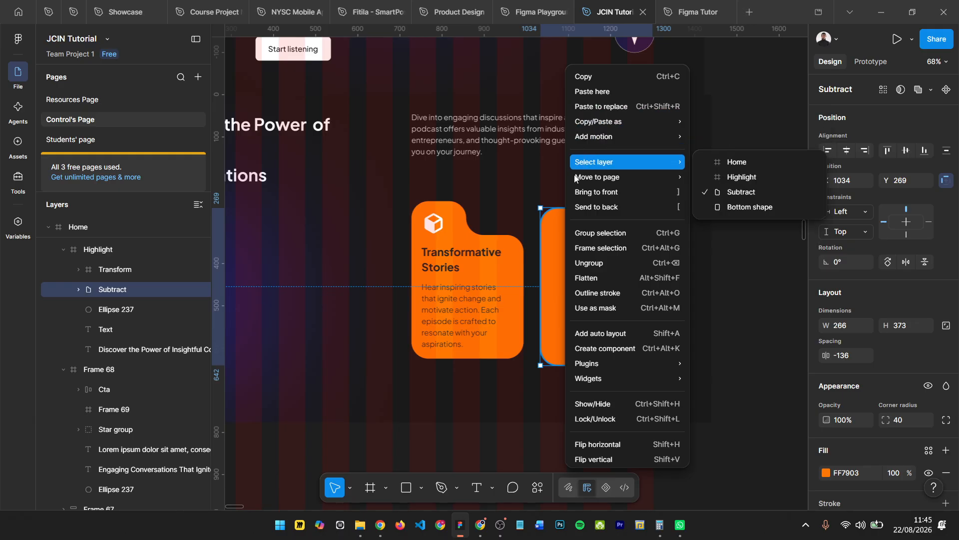
left_click(607, 108)
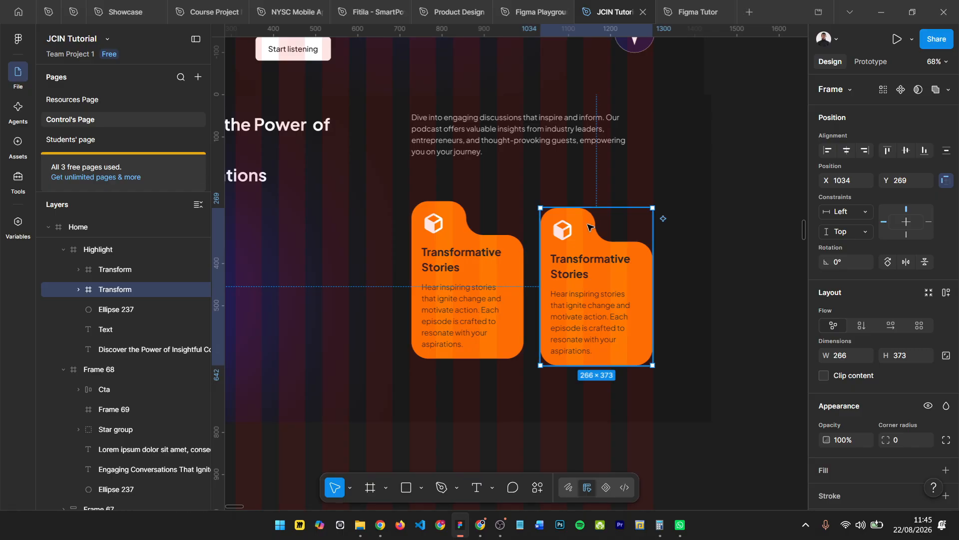
right_click(588, 224)
mouse_move(659, 116)
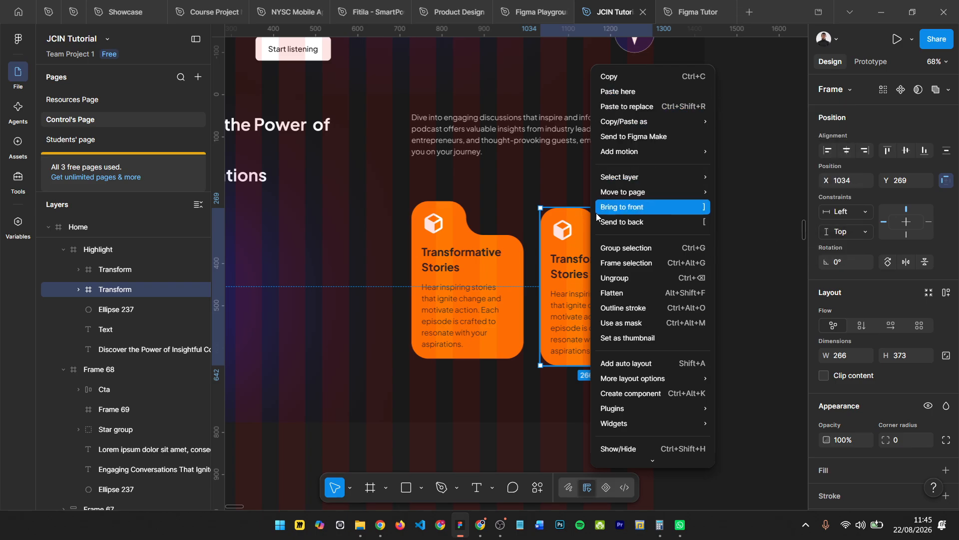
left_click(575, 227)
- Try replacing the right card's heading text with "Expert Field Insights" copied from the reference design's purple card
scroll(577, 246, "up", 3)
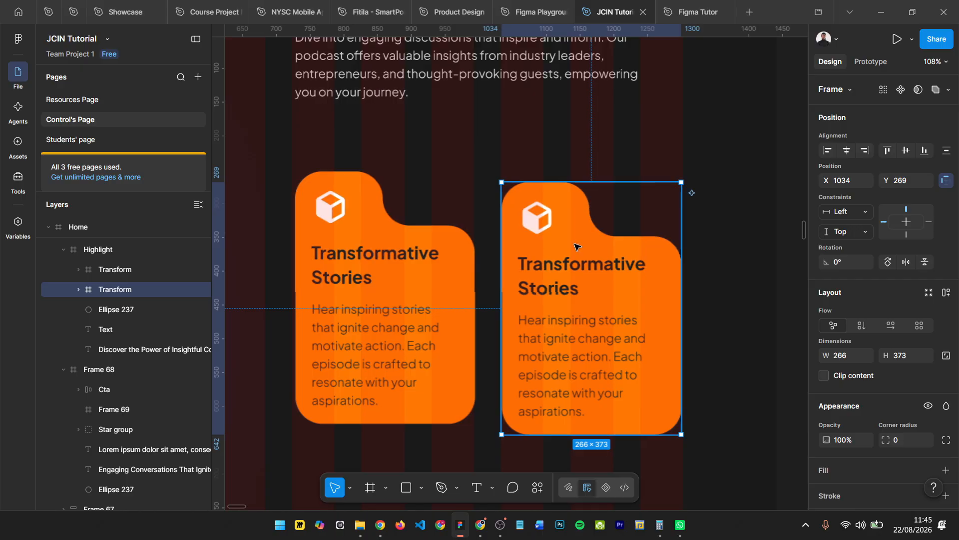
scroll(577, 246, "down", 5)
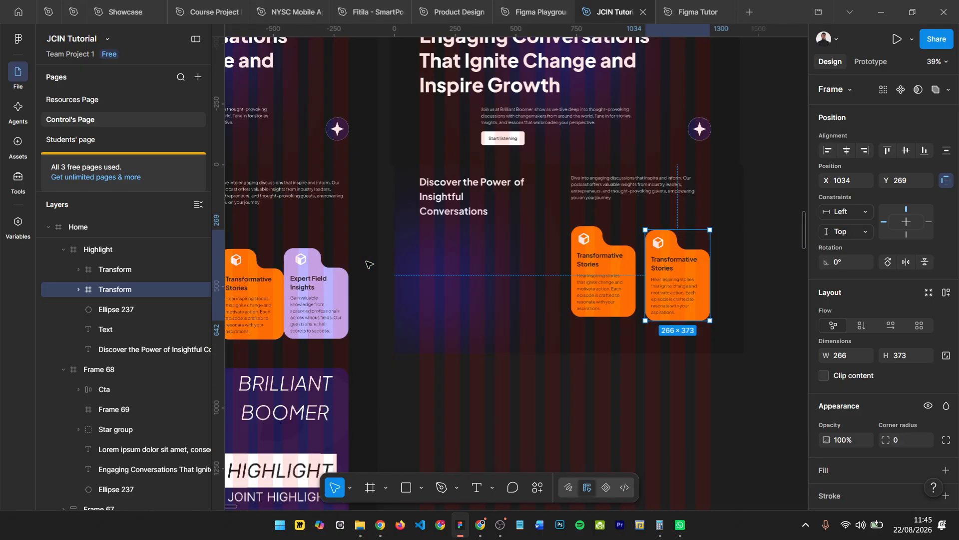
scroll(367, 264, "left", 3)
scroll(486, 291, "up", 2)
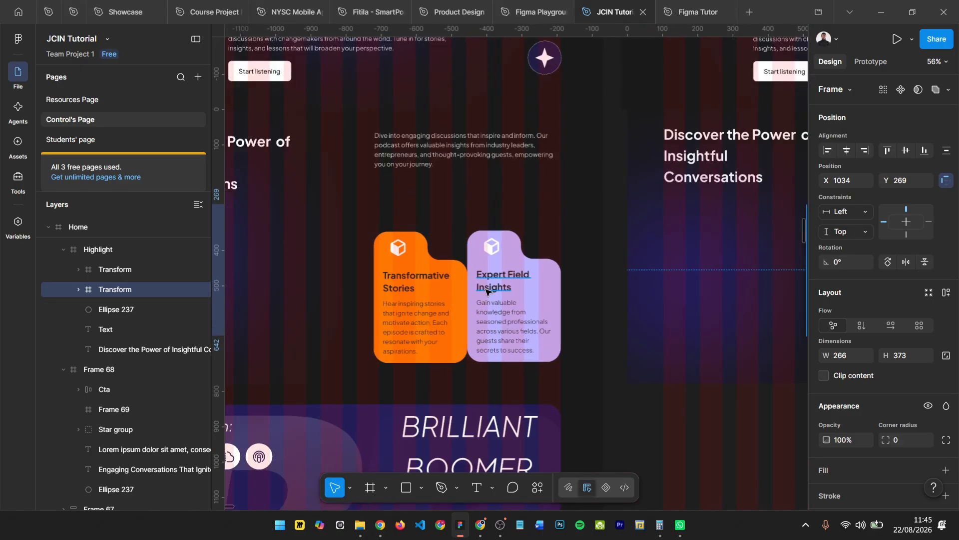
left_click(487, 283)
double_click(487, 283)
key("ctrl+c")
scroll(489, 283, "right", 1)
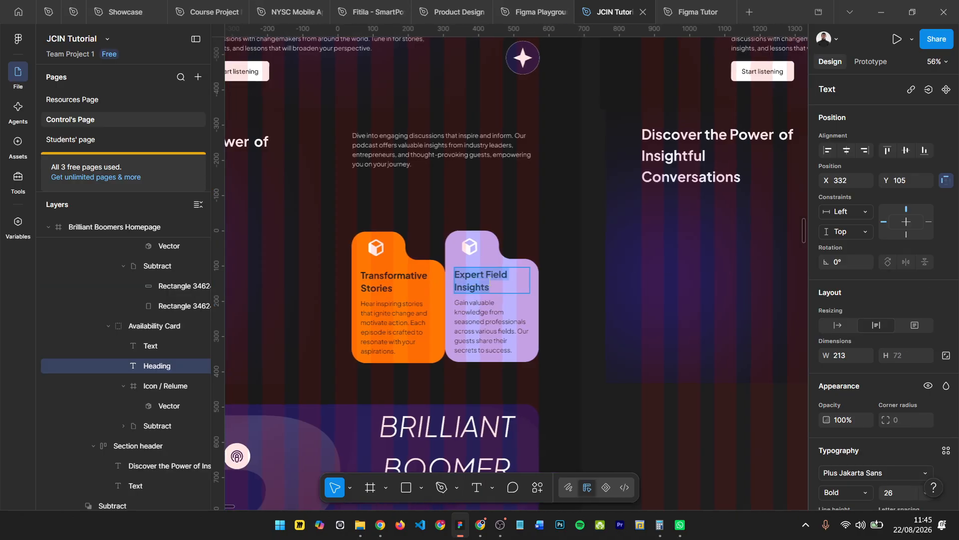
scroll(489, 282, "right", 10)
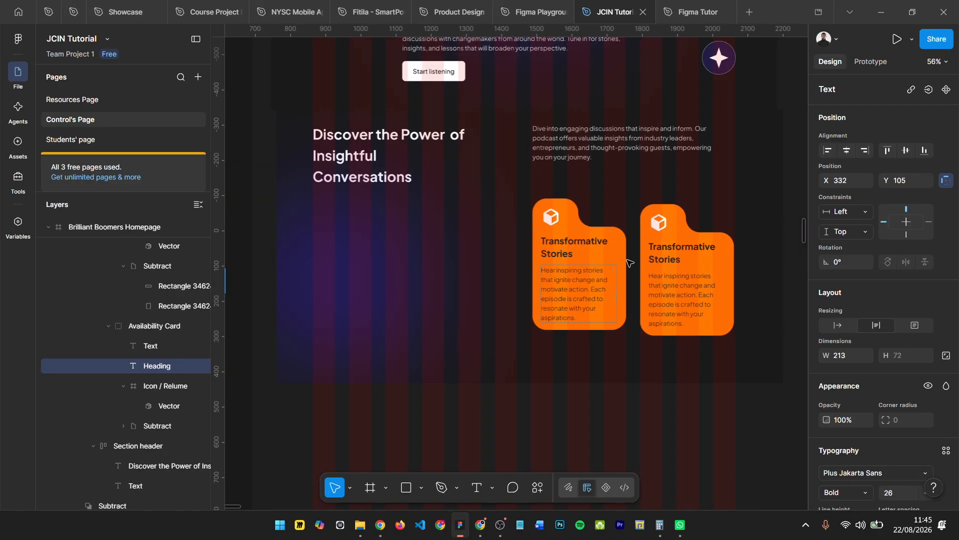
left_click(657, 248)
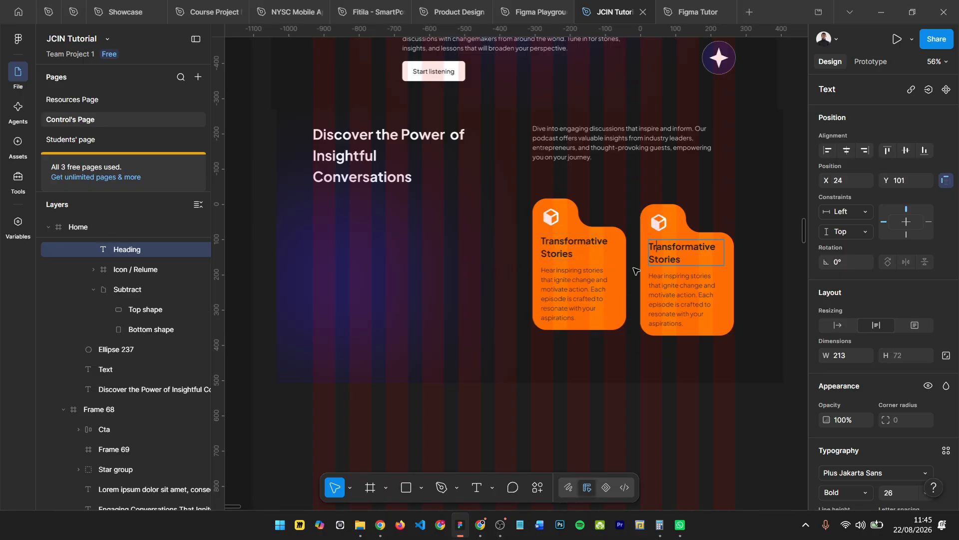
key("ctrl+a")
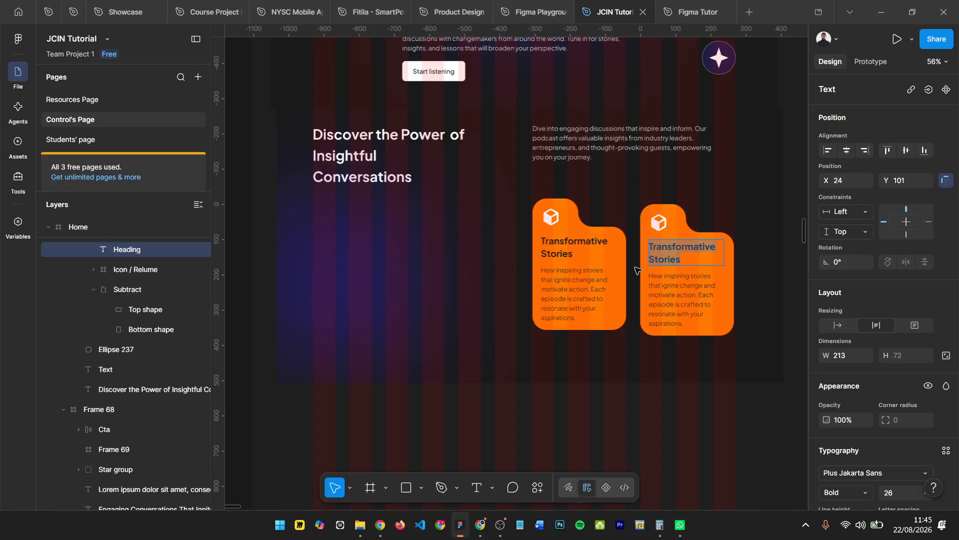
key("ctrl+v")
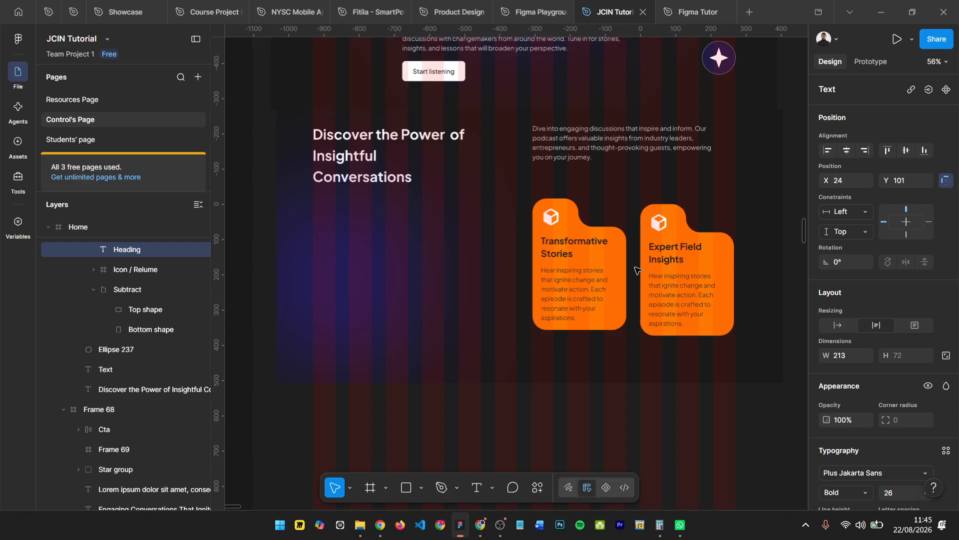
key("ctrl+z")
- Duplicate the right card's "Transformative Stories" heading onto the empty canvas beside the Home frame
scroll(634, 269, "right", 3)
key("Escape")
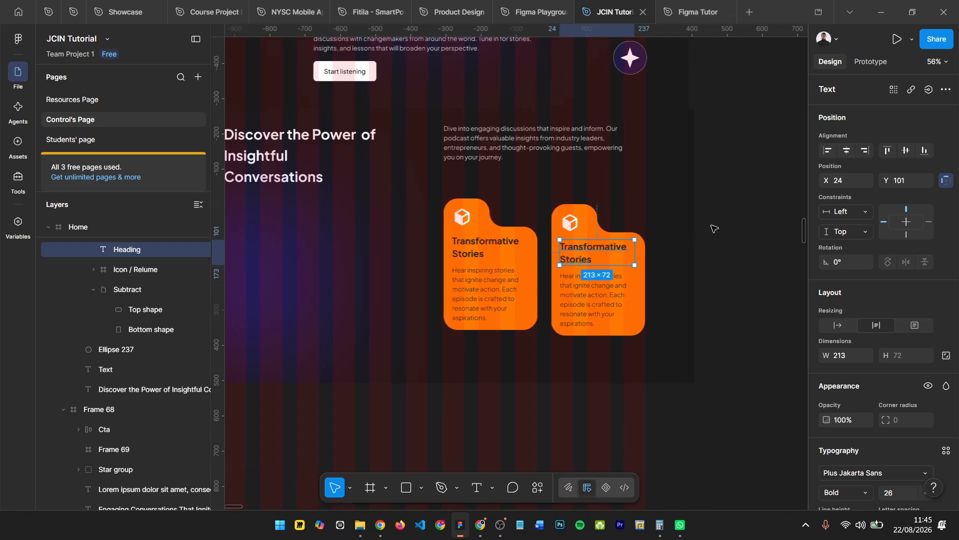
left_click_drag(586, 249, 747, 201)
scroll(746, 201, "right", 5)
- Give the duplicated heading on the empty canvas a white FFFFFF fill and a font size of 68
scroll(853, 448, "down", 5)
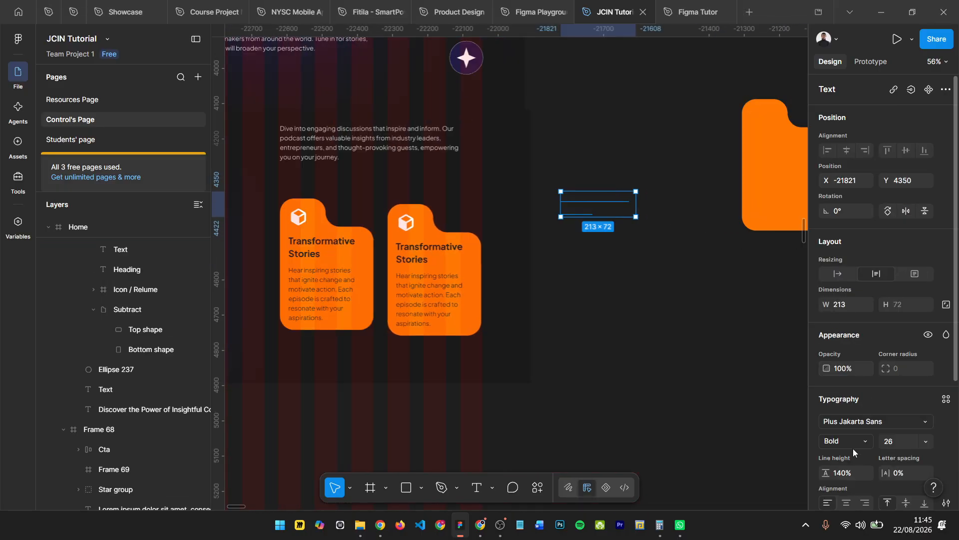
left_click(825, 452)
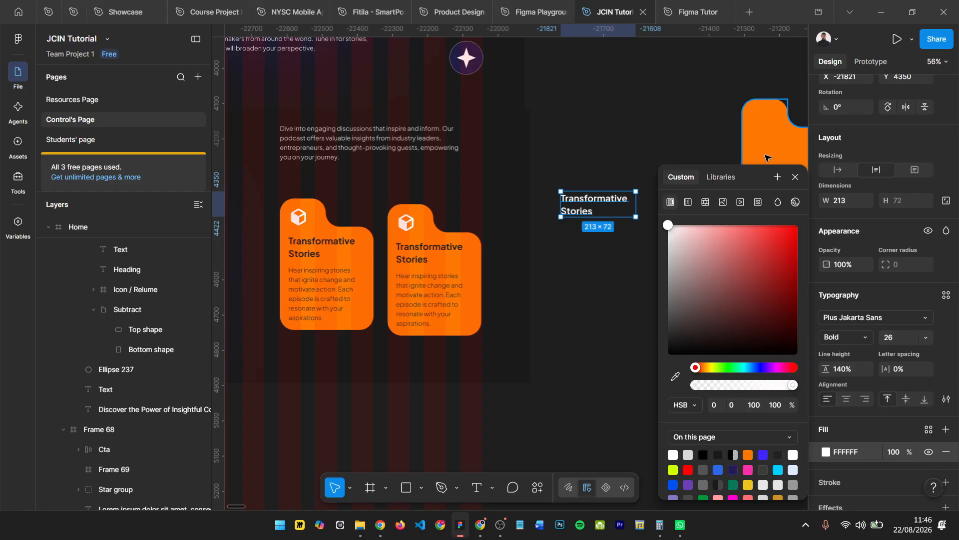
left_click(795, 177)
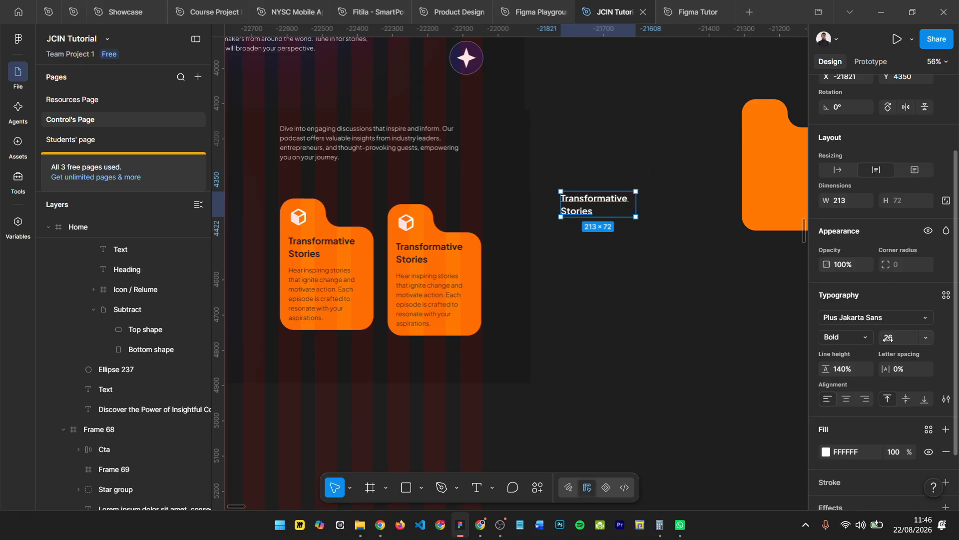
left_click_drag(889, 336, 910, 337)
- Try pasting the enlarged white text with its formatting over the right card's "Transformative Stories" heading
double_click(606, 261)
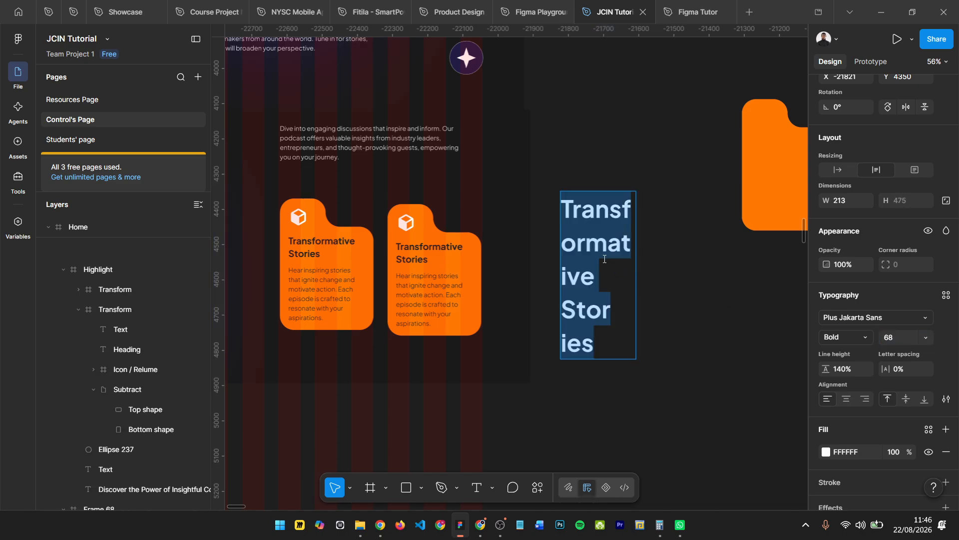
key("Escape")
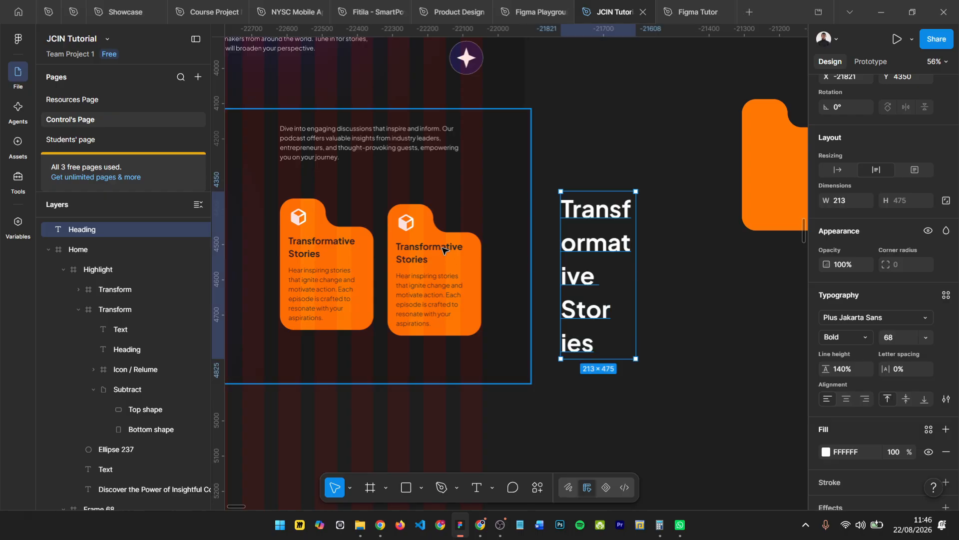
double_click(436, 245)
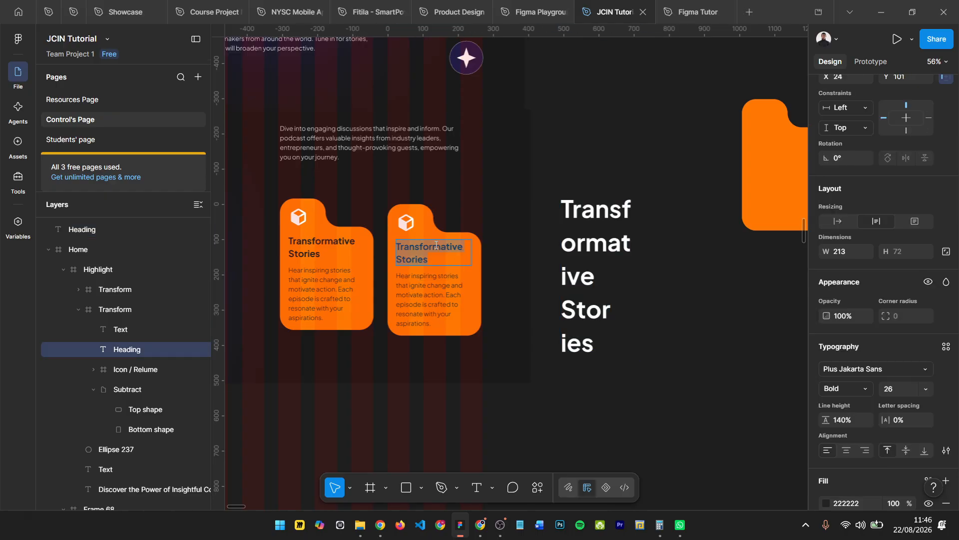
key("ctrl+alt+v")
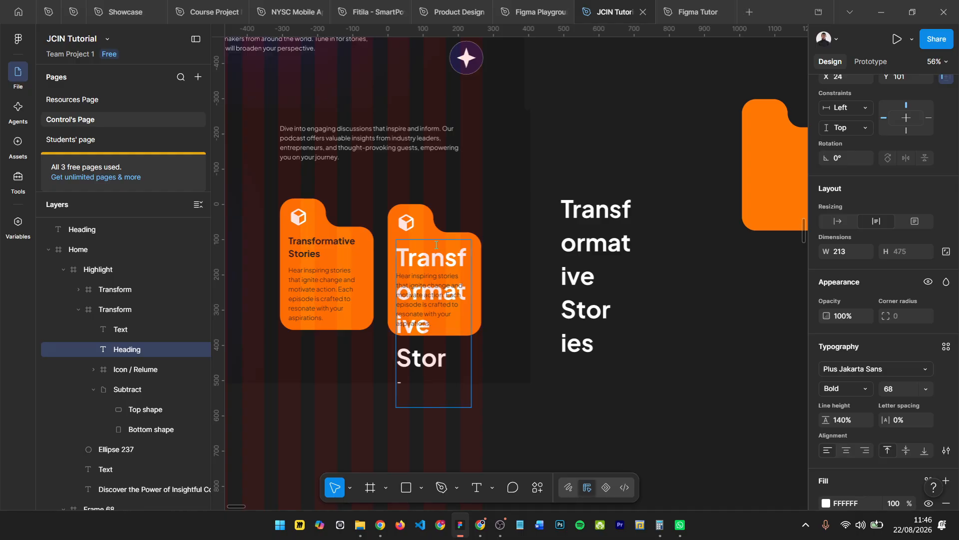
key("ctrl+z")
scroll(446, 260, "up", 5)
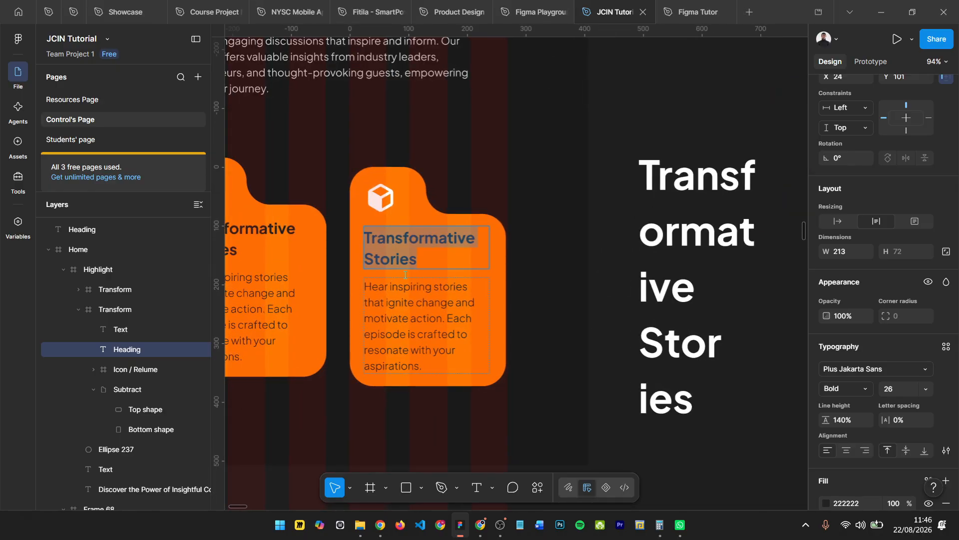
left_click(489, 256)
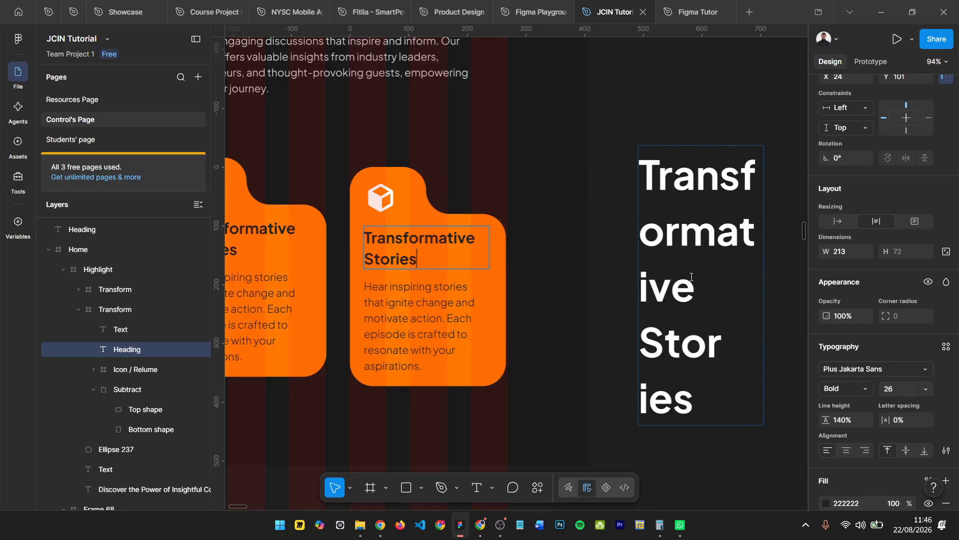
key("ctrl+a")
scroll(600, 271, "down", 5)
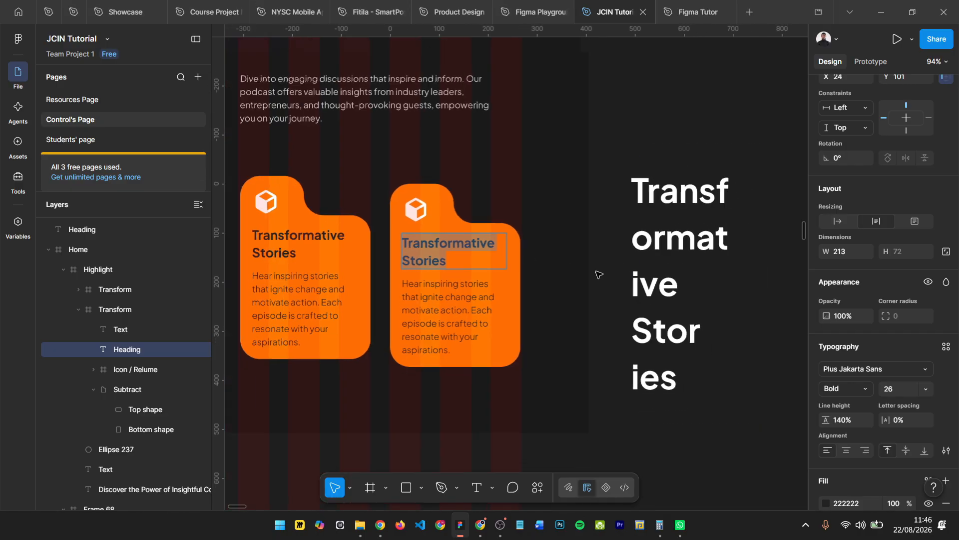
- Copy the "Expert Field Insights" heading text from the reference design's purple card
left_click(654, 244)
double_click(656, 244)
scroll(654, 245, "down", 6)
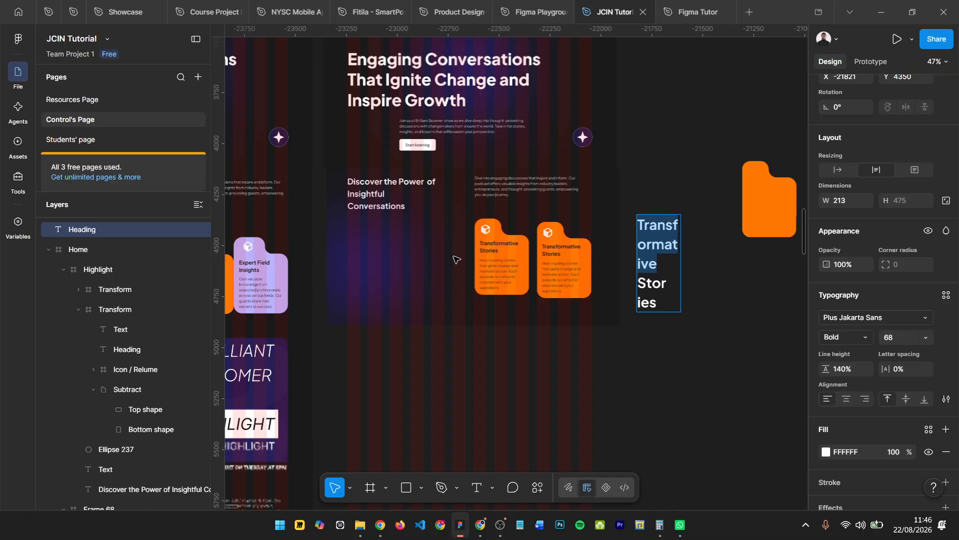
scroll(385, 271, "left", 1)
scroll(292, 270, "up", 2)
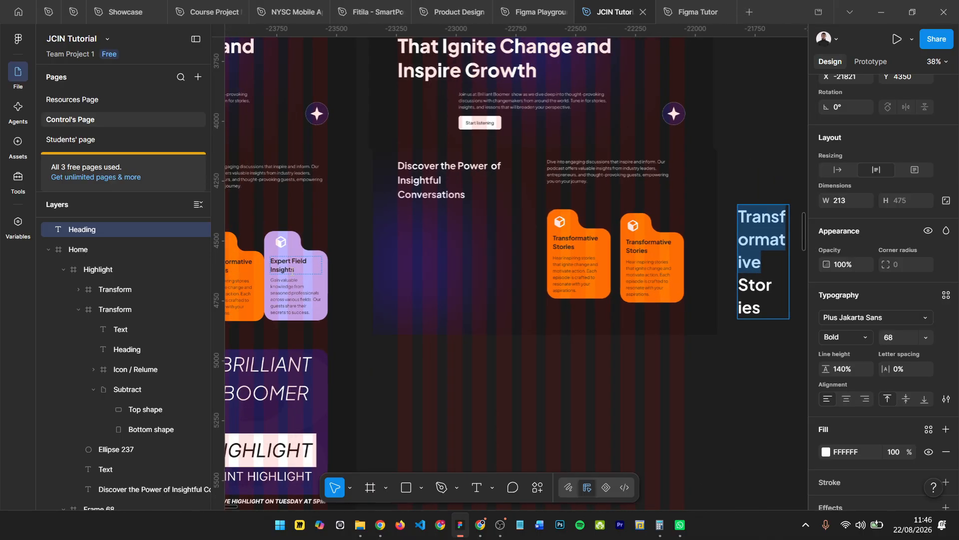
left_click(291, 270)
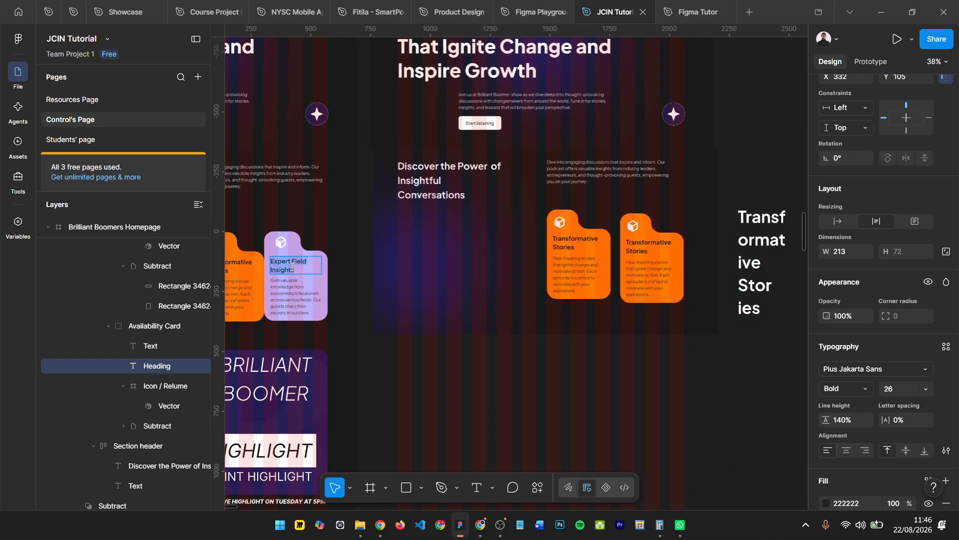
- Replace the enlarged white heading's text on the empty canvas with the copied "Expert Field Insights", keeping its own formatting
scroll(490, 280, "right", 5)
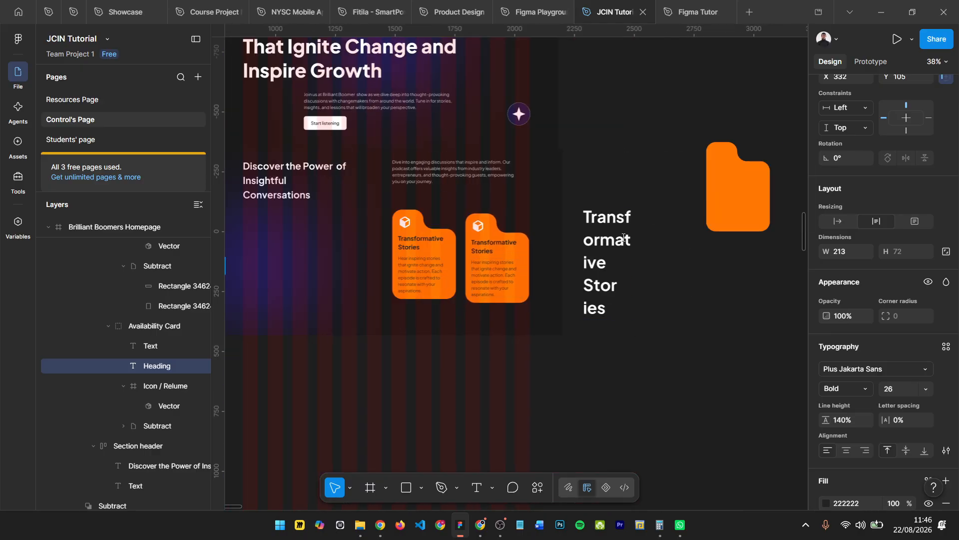
double_click(618, 238)
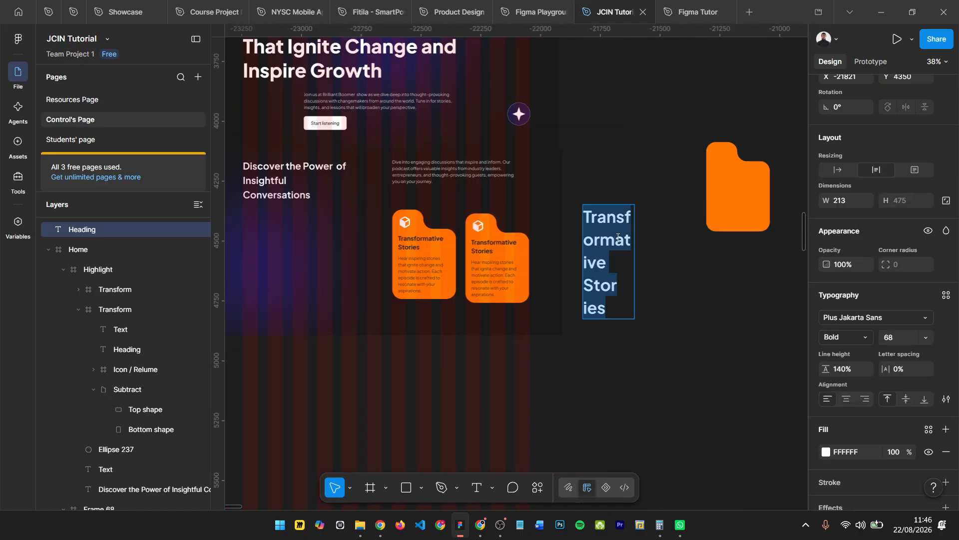
key("ctrl+z")
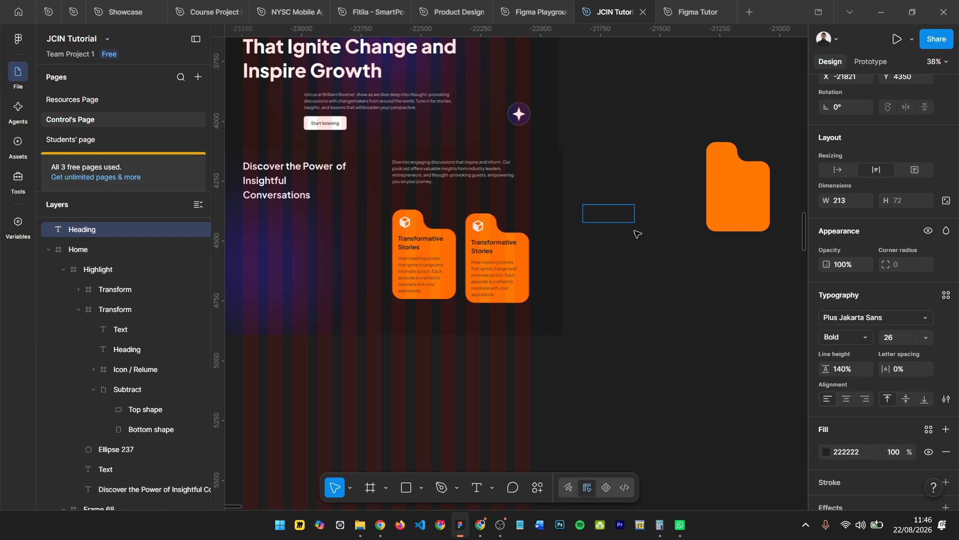
scroll(634, 234, "up", 3)
key("ctrl+shift+z")
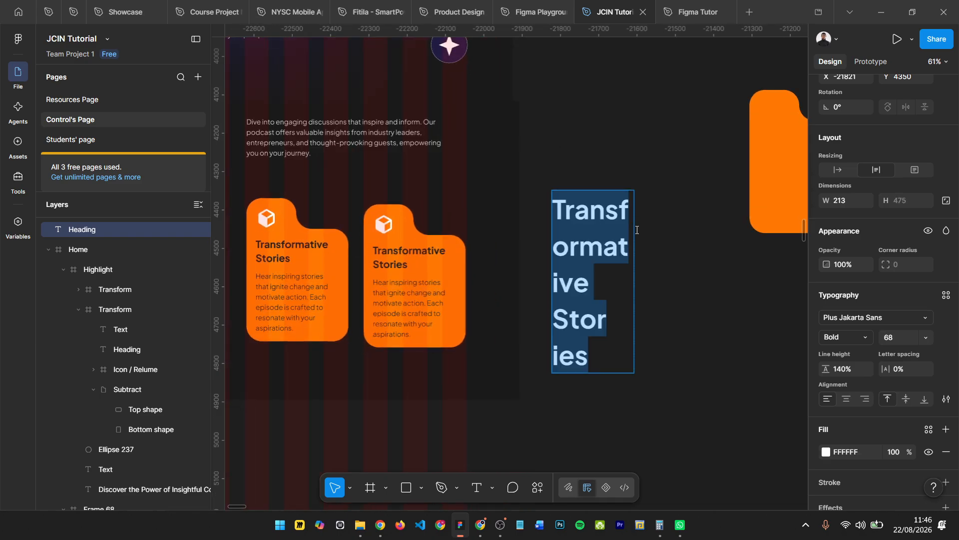
type("Expert Field Insights")
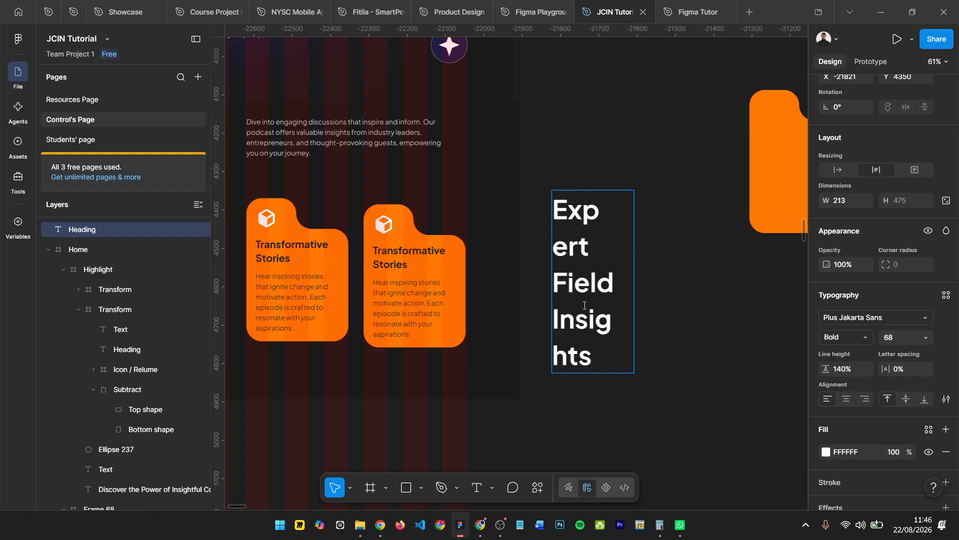
scroll(580, 359, "up", 3)
key("Escape")
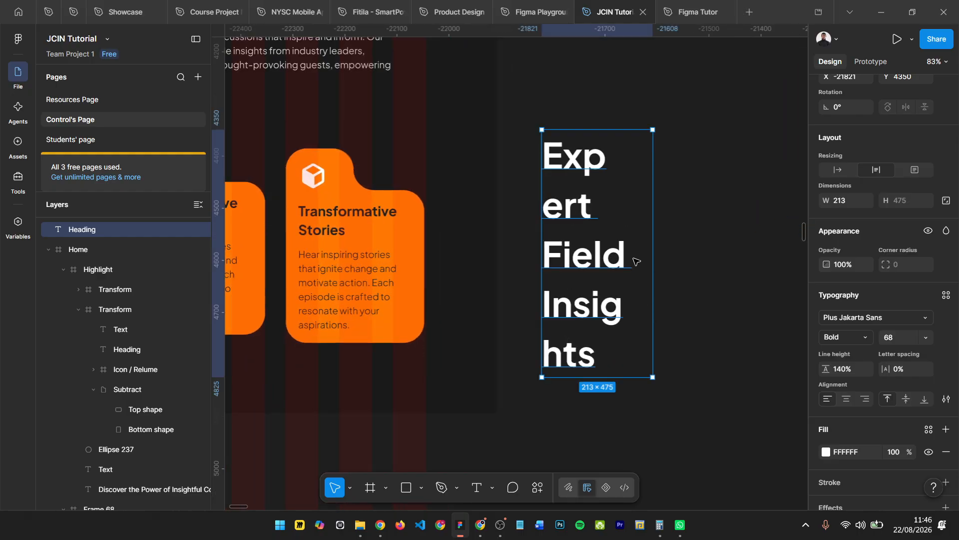
- Replace the right card's "Transformative Stories" heading with the "Expert Field Insights" text from the empty canvas, matching the card heading's existing style
double_click(613, 256)
key("ctrl+c")
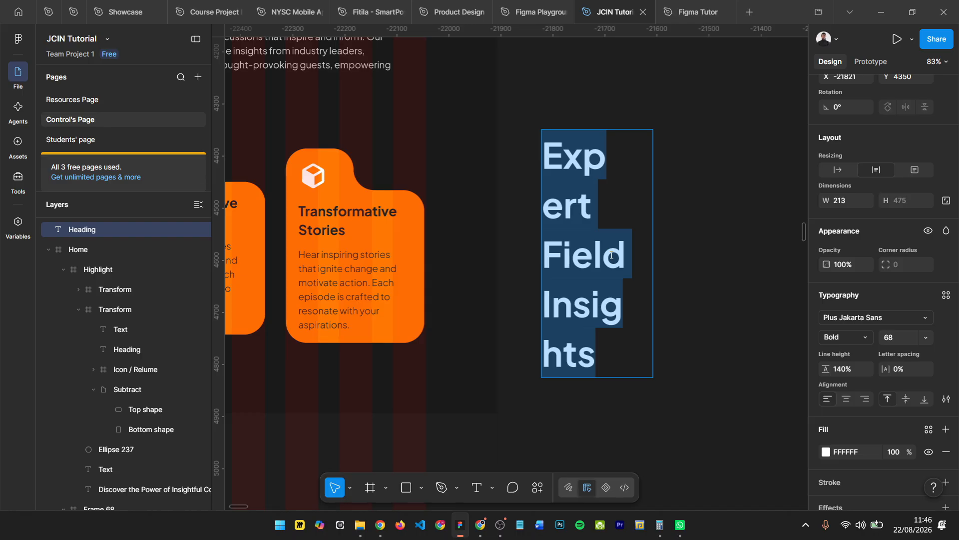
double_click(361, 207)
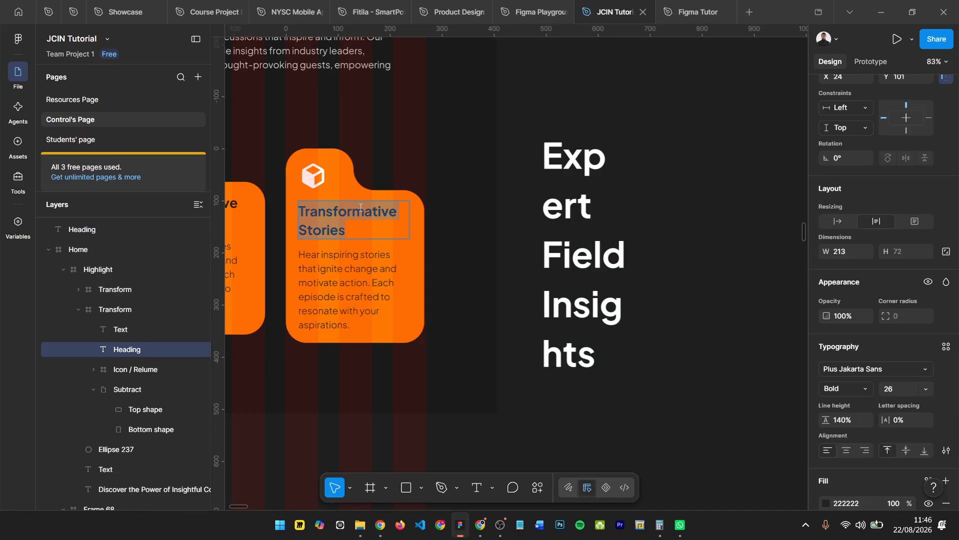
key("ctrl+v")
key("ctrl+z")
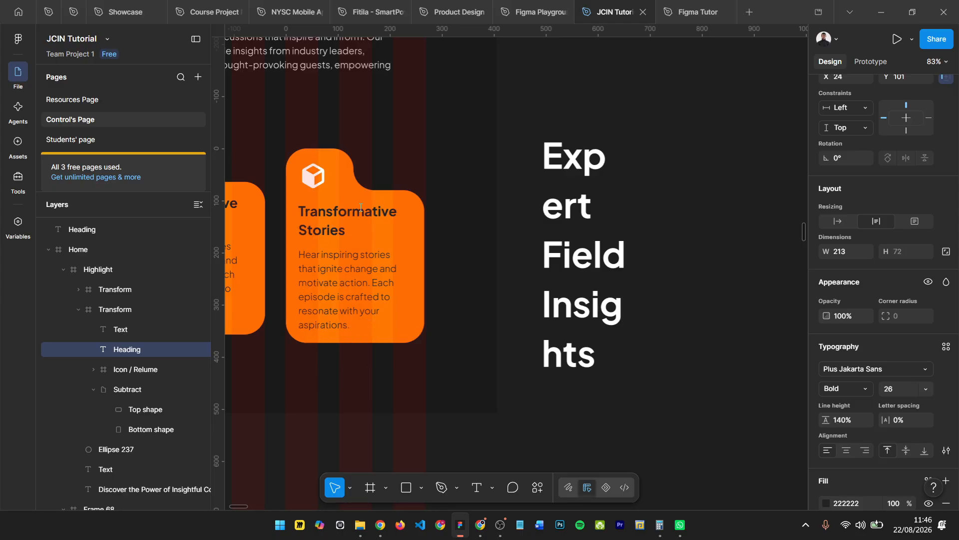
scroll(587, 206, "left", 3)
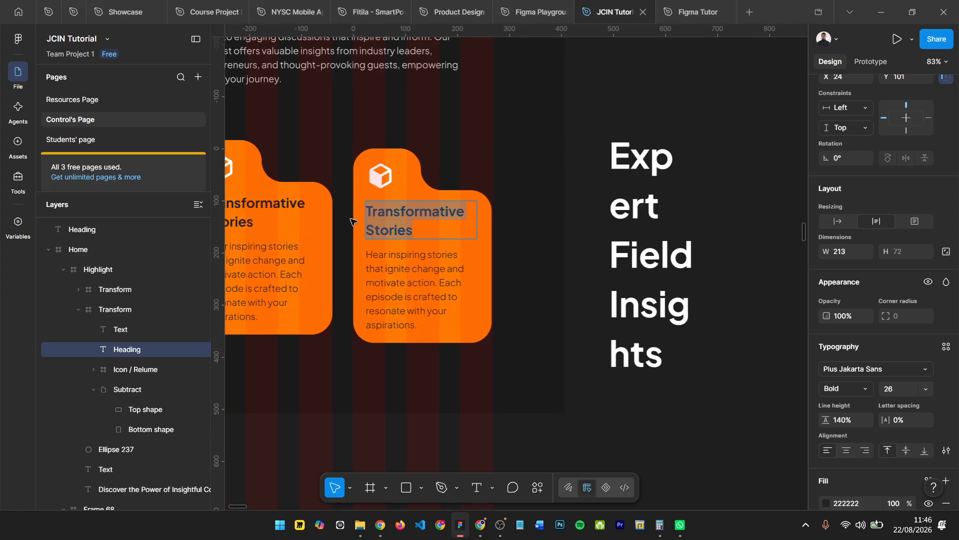
scroll(352, 217, "up", 2)
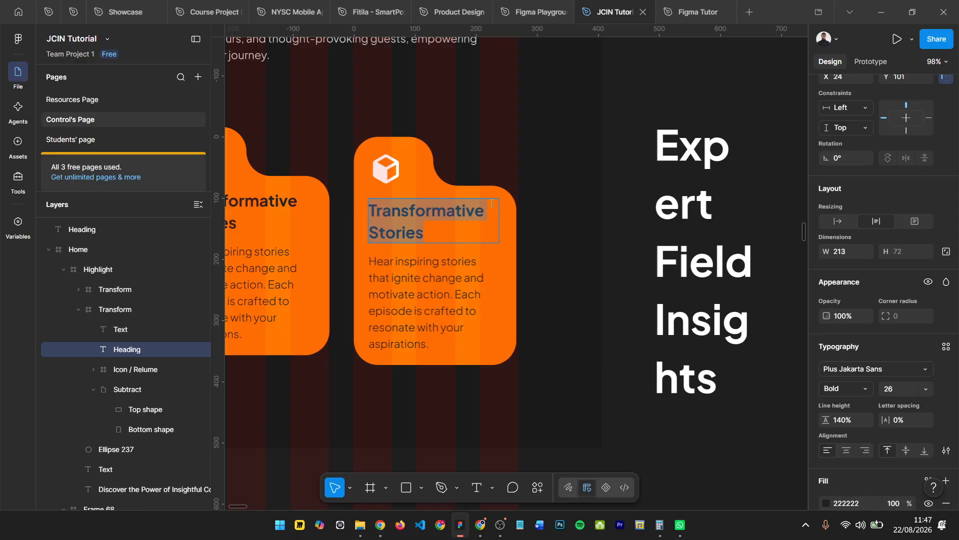
key("ctrl+v")
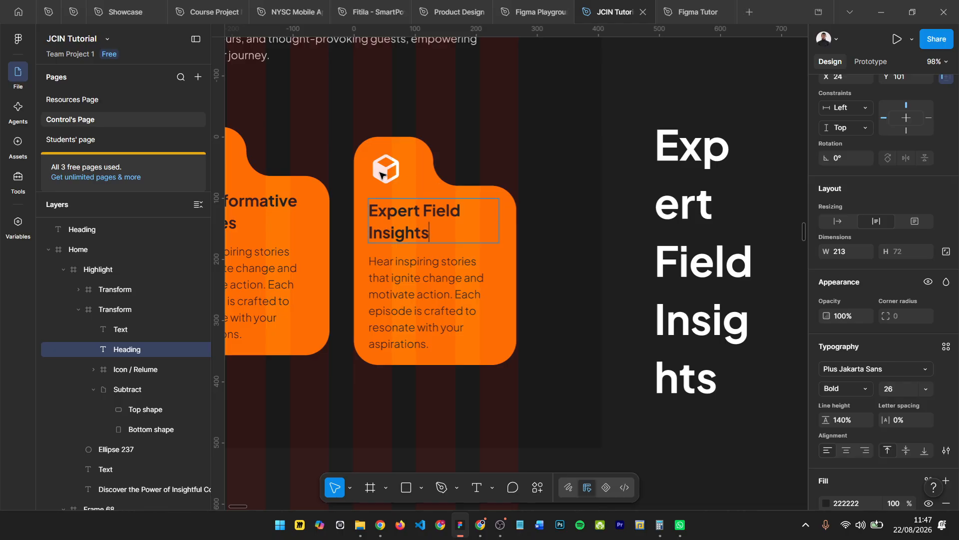
right_click(413, 220)
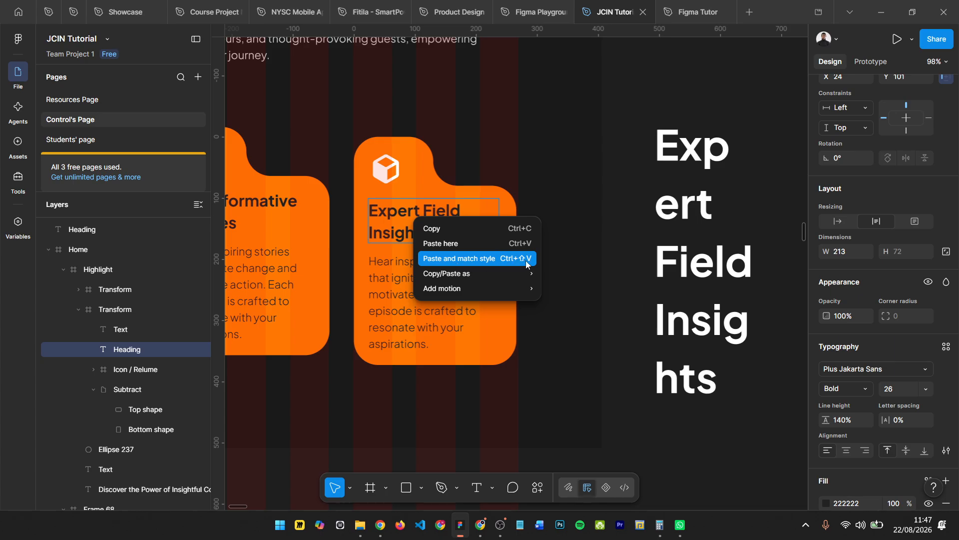
left_click(460, 156)
- Copy the full description text beginning "Gain valuable knowledge" from the reference design's purple "Expert Field Insights" card
scroll(518, 278, "down", 10)
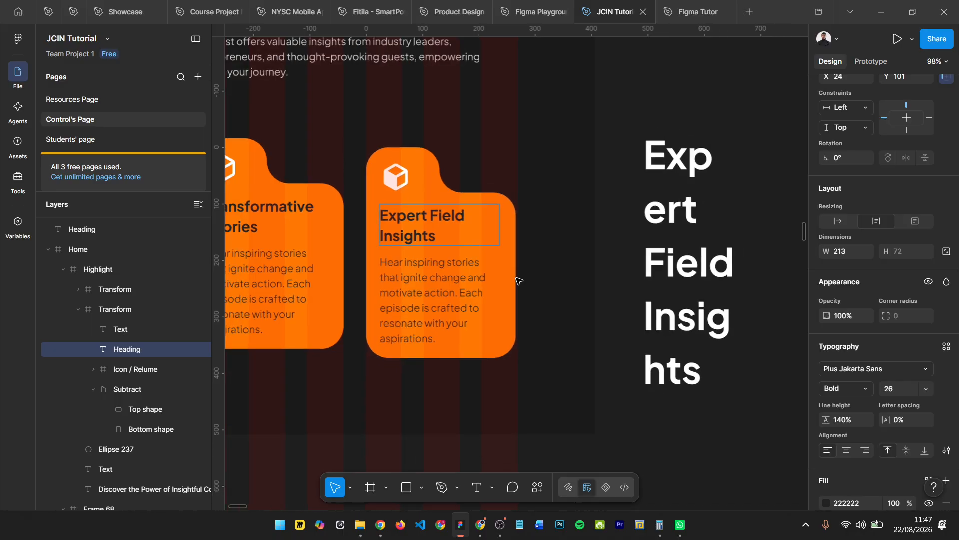
scroll(409, 301, "up", 5)
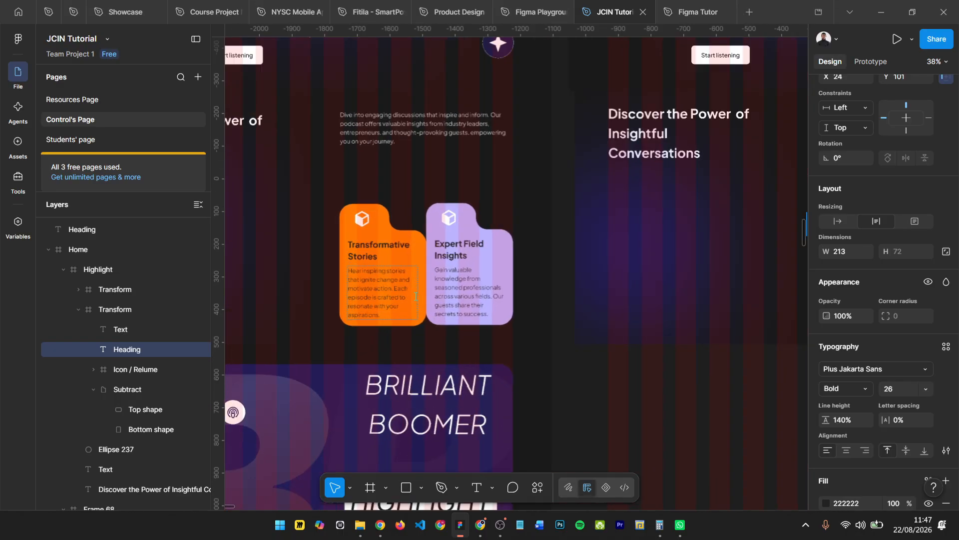
left_click(405, 291)
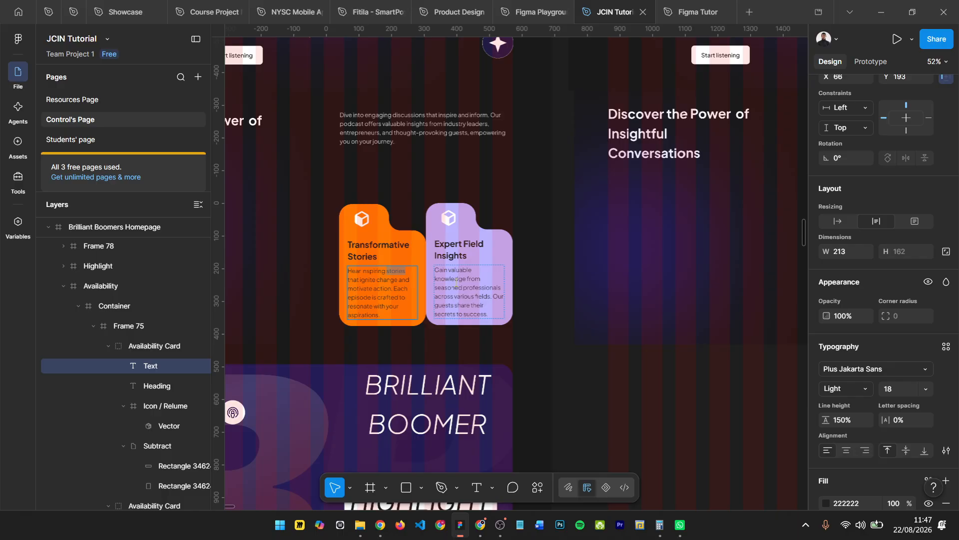
double_click(456, 282)
key("ctrl+a")
key("ctrl+c")
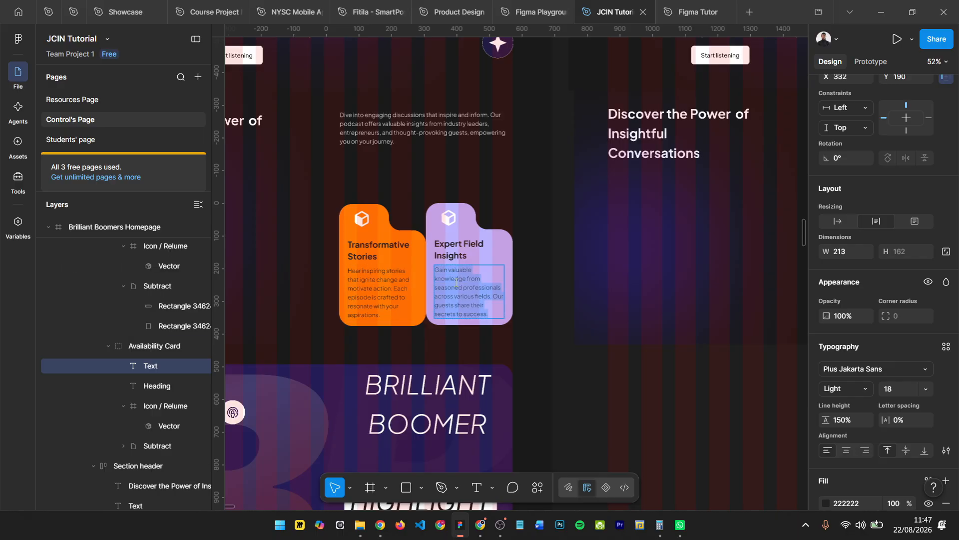
scroll(385, 251, "up", 3)
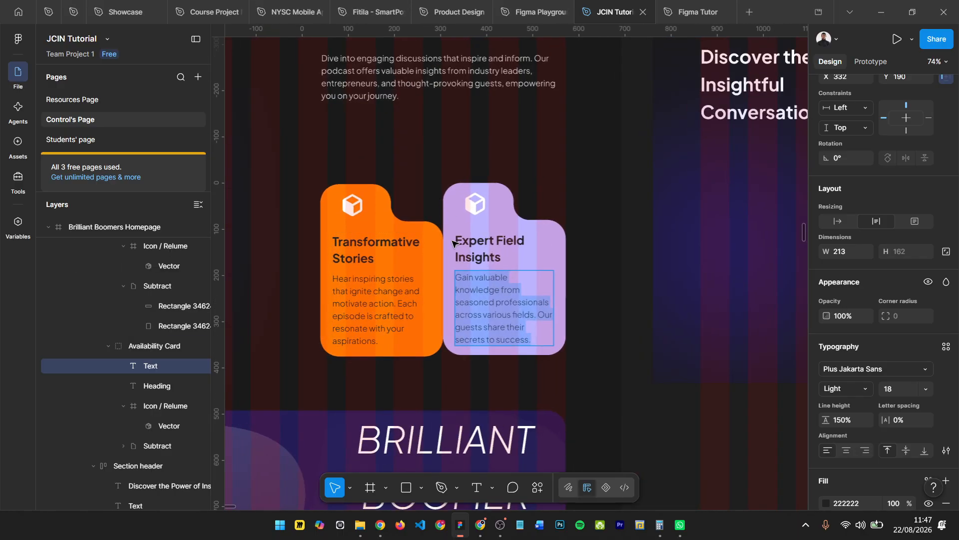
scroll(451, 216, "down", 3)
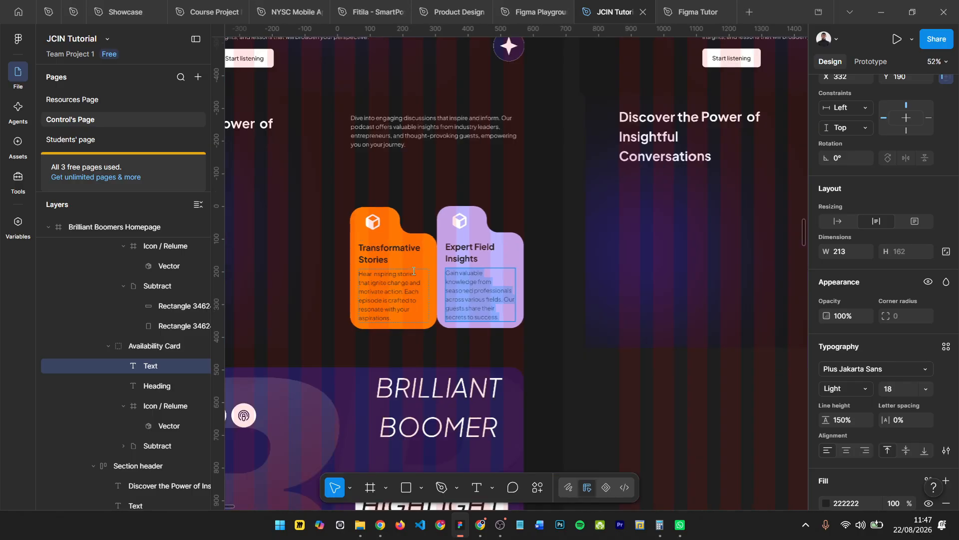
scroll(689, 226, "right", 5)
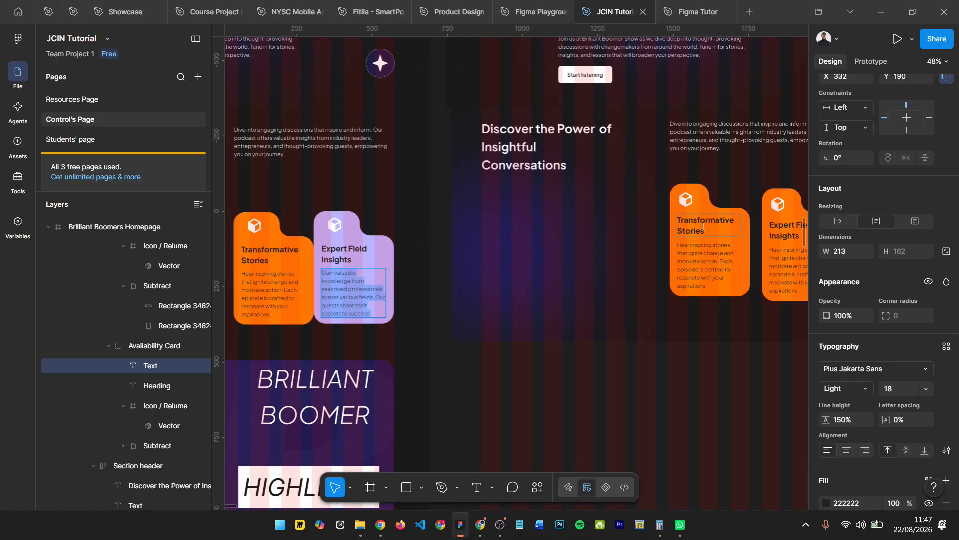
scroll(646, 245, "left", 5)
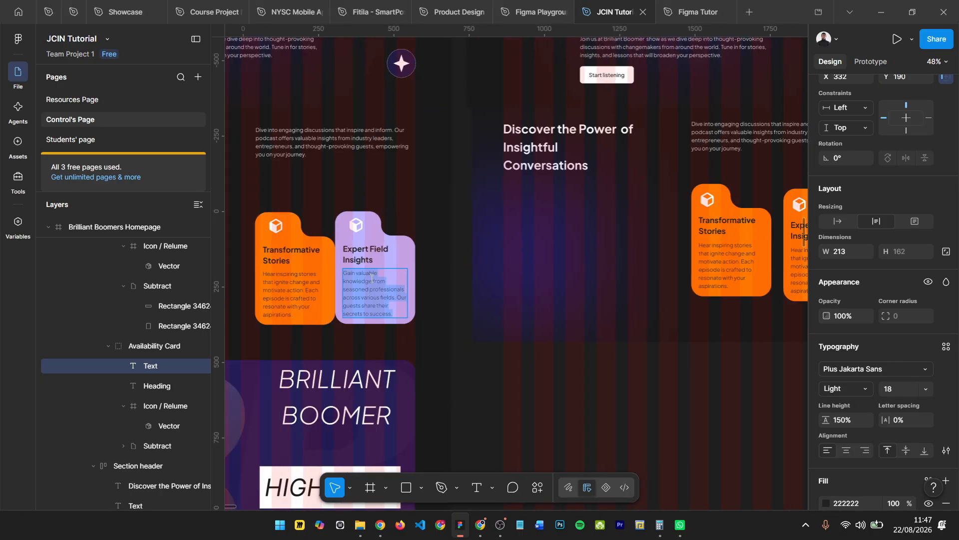
left_click(372, 281)
key("ctrl+a")
scroll(375, 282, "right", 8)
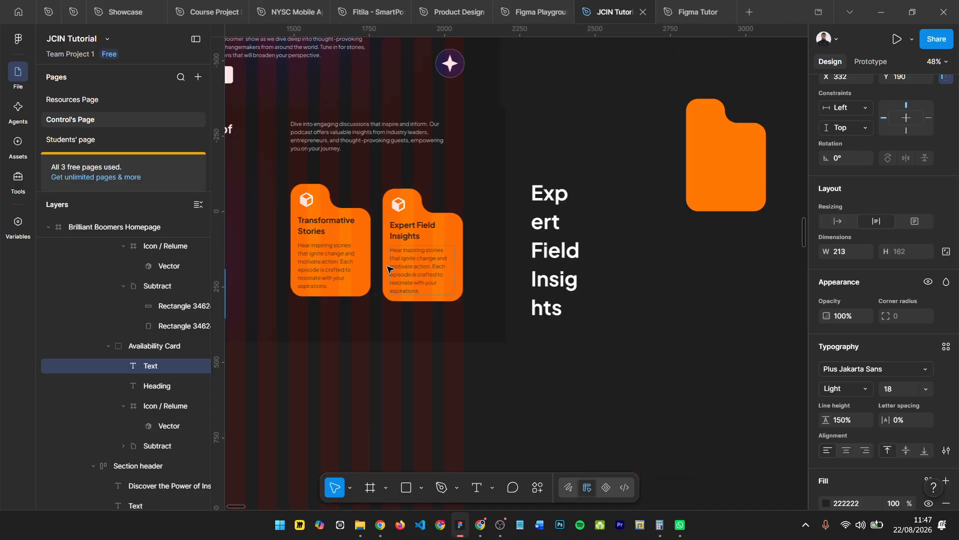
key("Escape")
- Replace the description in the rebuilt section's right orange card with the copied "Gain valuable knowledge from seasoned professionals" text
left_click(414, 257)
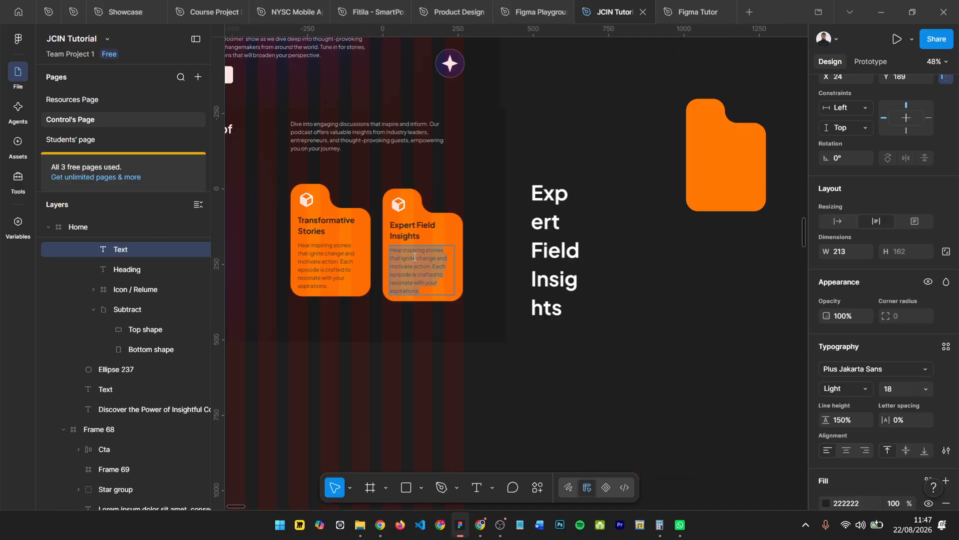
scroll(414, 257, "up", 3)
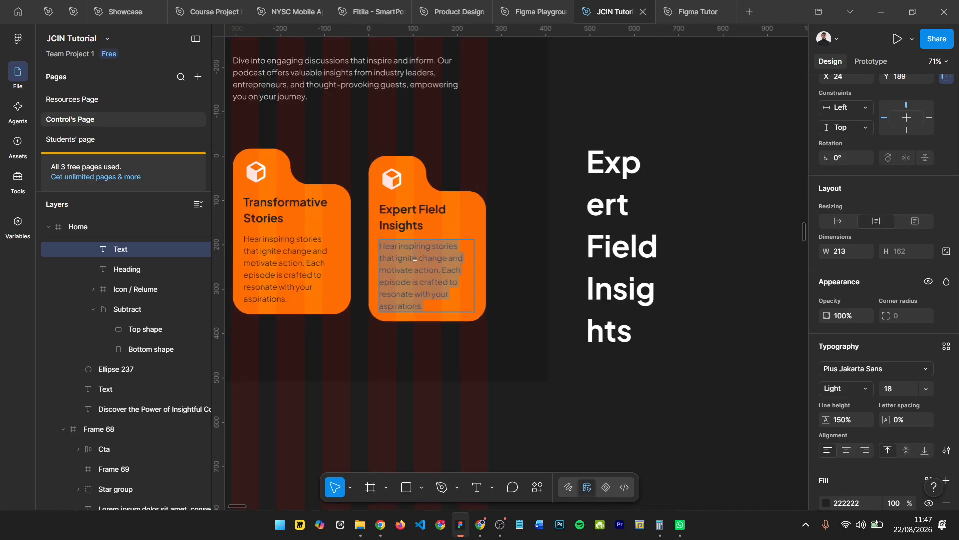
key("ctrl+v")
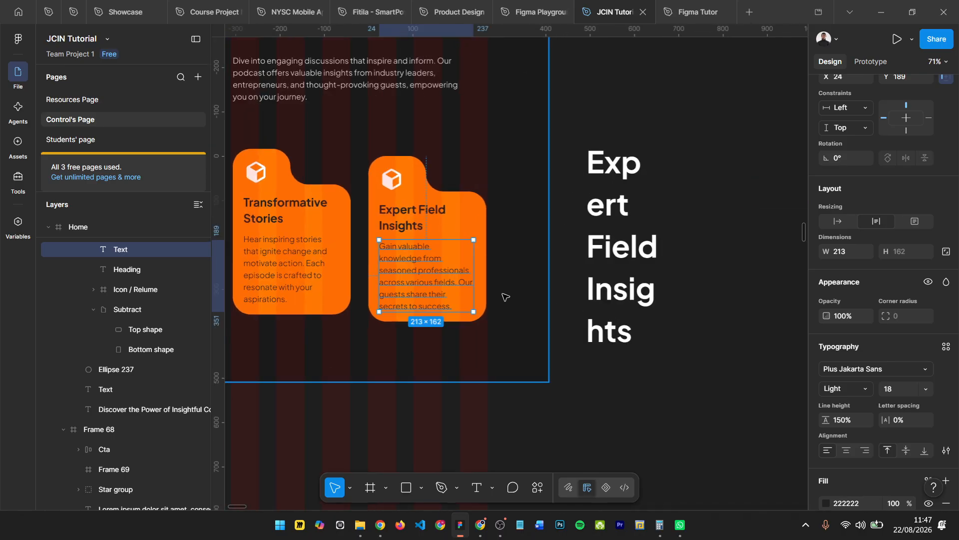
scroll(504, 297, "left", 5)
- Recolor the right card's Subtract shape to light purple BDB3FF by sampling the reference design's "Expert Field Insights" card
left_click(604, 223)
scroll(603, 223, "down", 5)
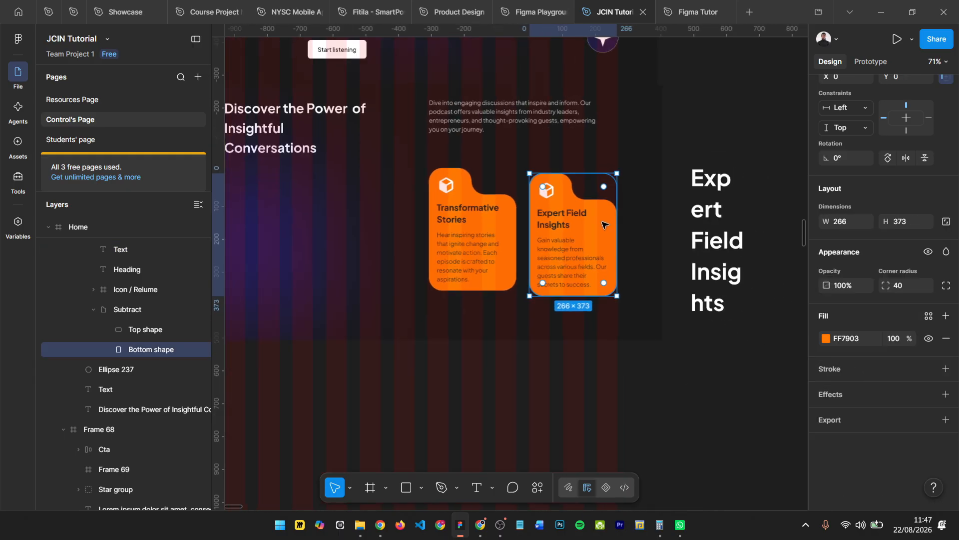
scroll(429, 282, "left", 2)
scroll(428, 282, "left", 1)
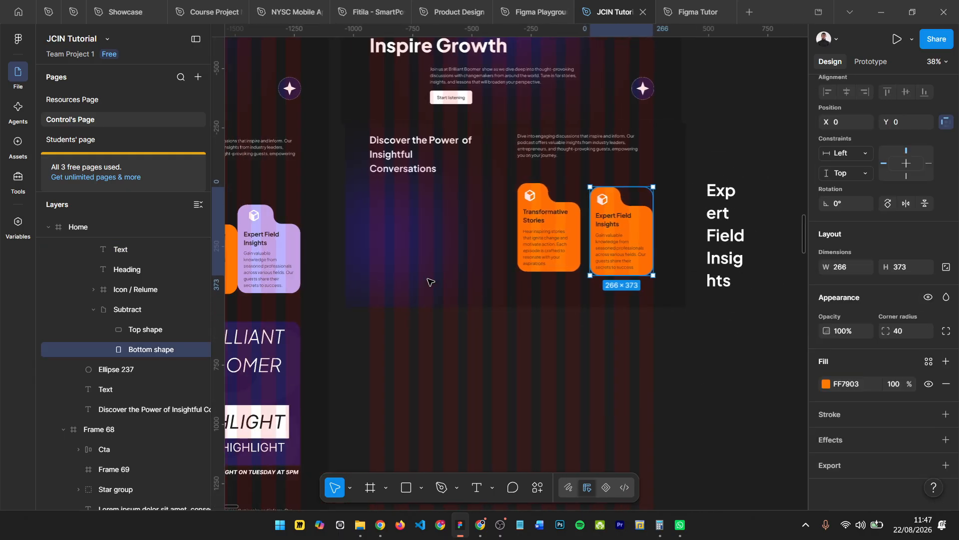
left_click(138, 313)
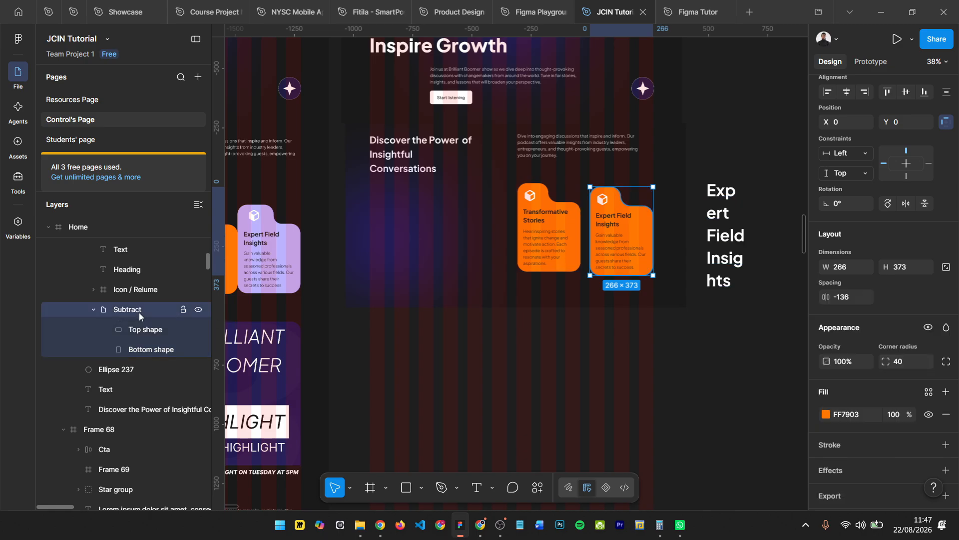
key("i")
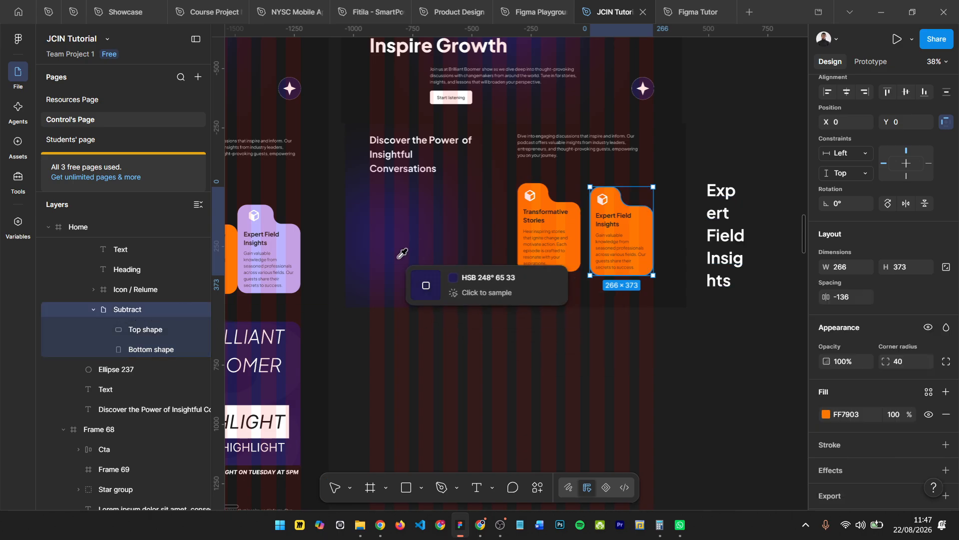
left_click(268, 218)
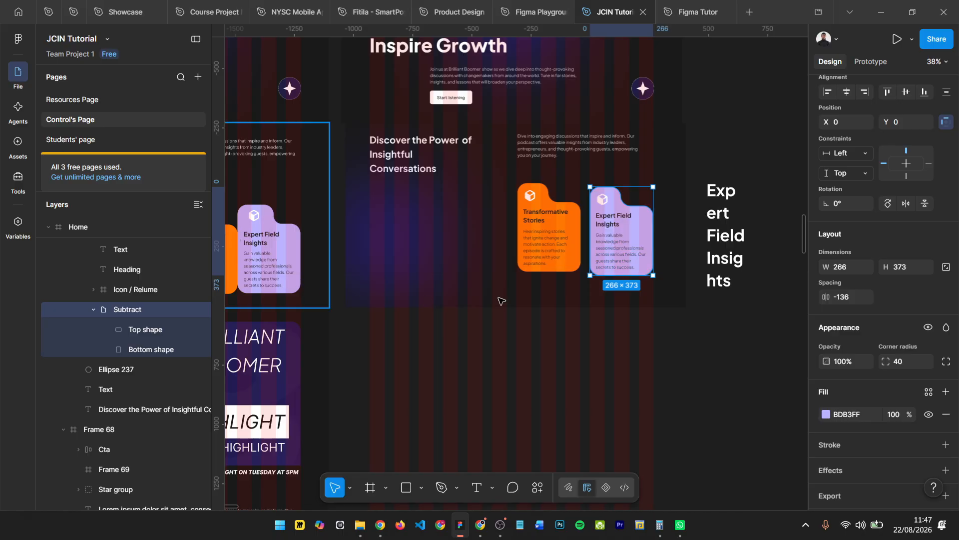
- Delete the enlarged white "Expert Field Insights" heading from the empty canvas beside the Home frame
left_click(702, 153)
left_click_drag(699, 150, 784, 323)
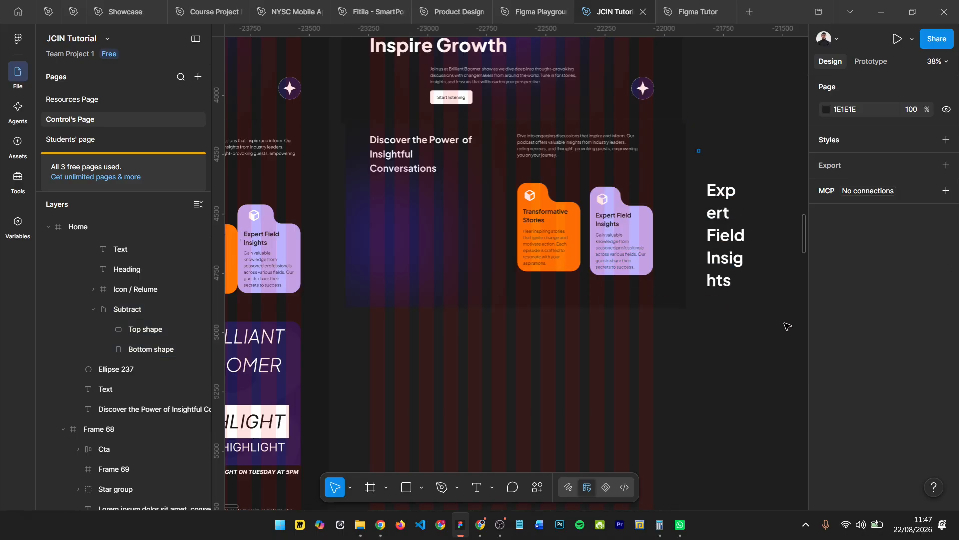
key("Delete")
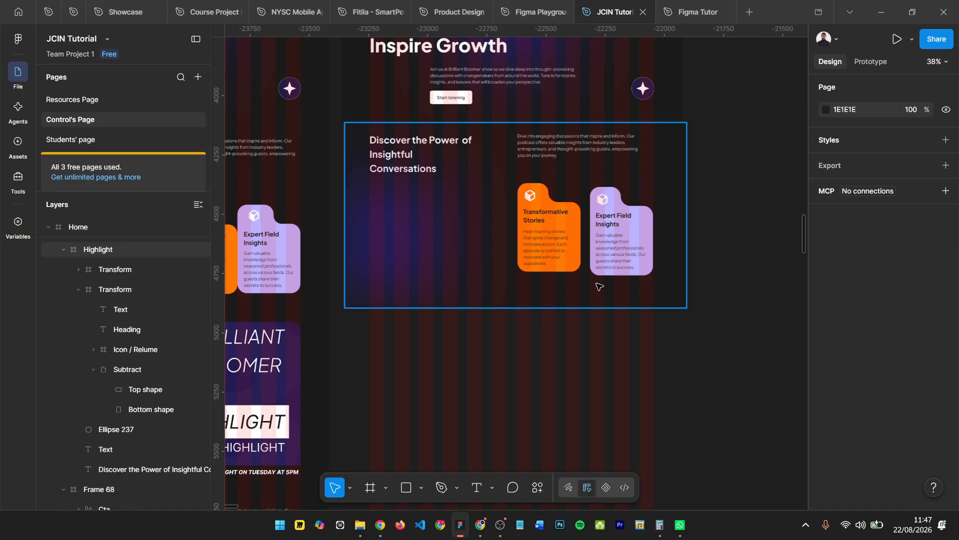
- Compare the rebuilt Highlight section's heading, text and two cards with the same section of the reference design
scroll(590, 276, "left", 5)
left_click(588, 189)
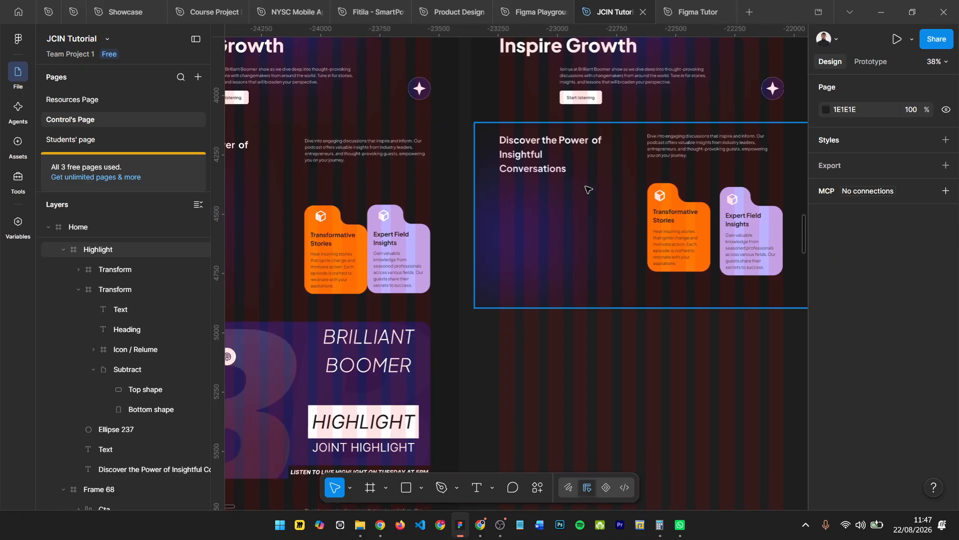
scroll(564, 150, "up", 2)
scroll(580, 179, "right", 1)
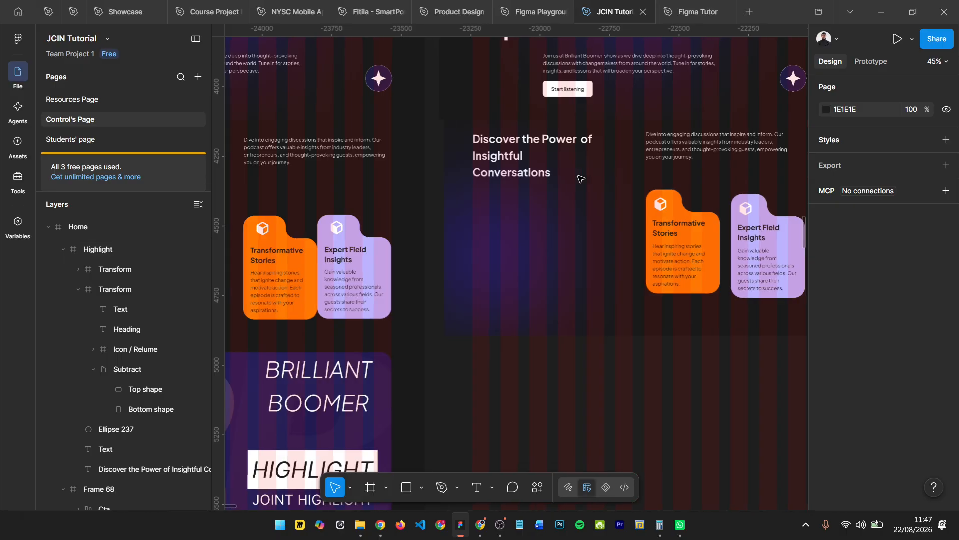
left_click(598, 190)
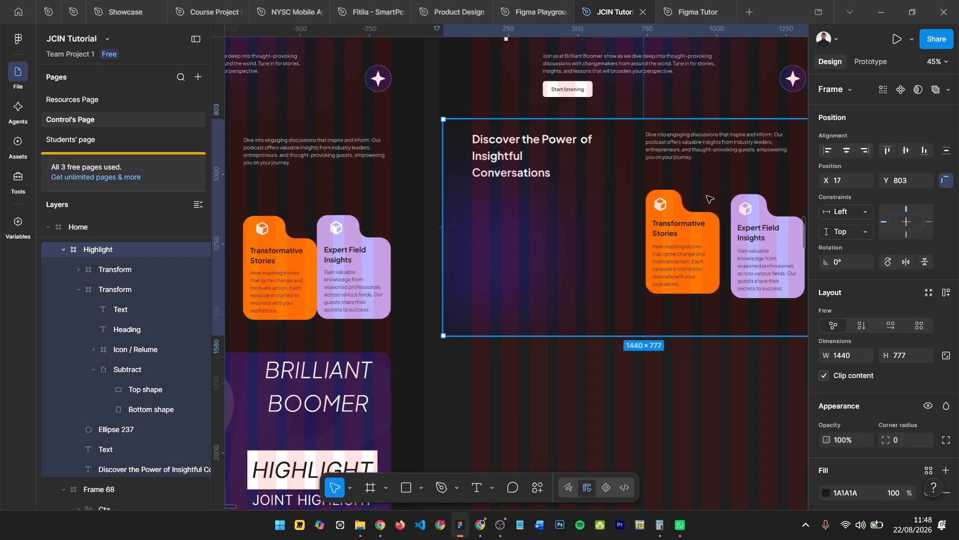
scroll(558, 160, "up", 2)
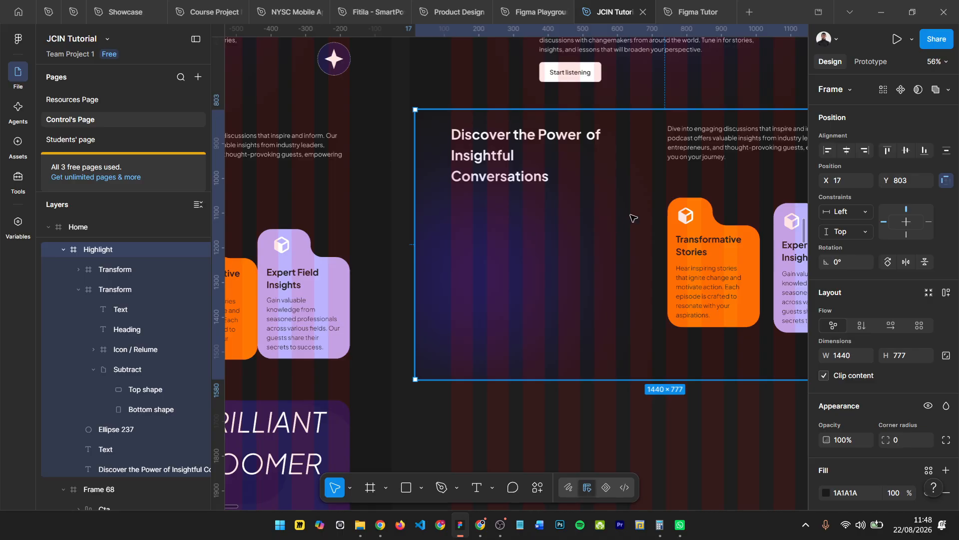
scroll(634, 215, "down", 3)
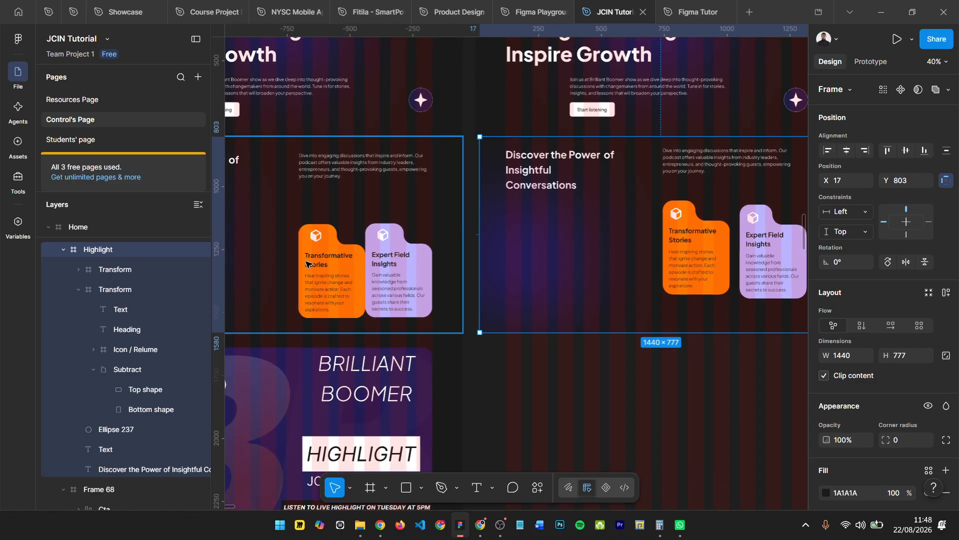
scroll(395, 229, "left", 5)
scroll(395, 228, "left", 6)
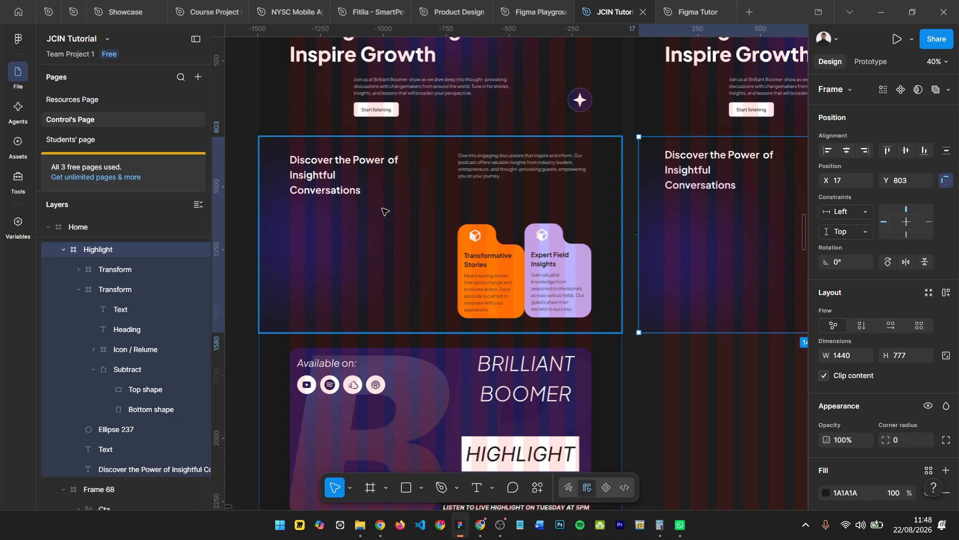
scroll(289, 241, "right", 5)
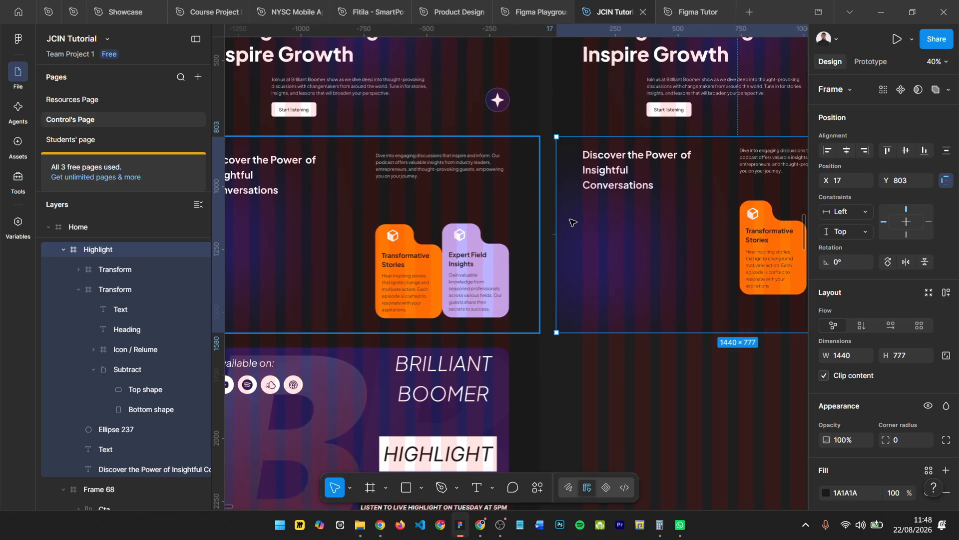
- Rename the Home frame's Highlight section as Discover
double_click(105, 254)
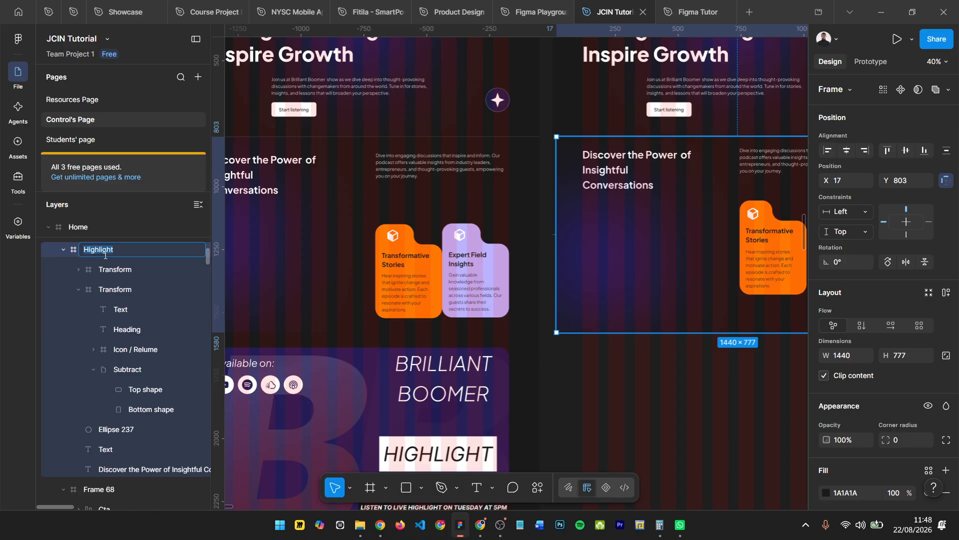
type("Discover")
key("Return")
scroll(383, 253, "right", 4)
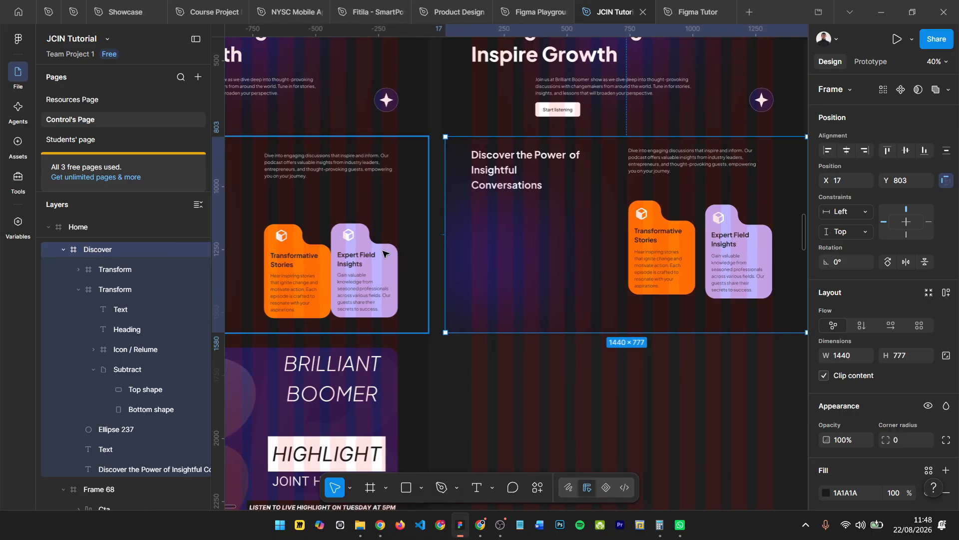
- Try moving the hero section out of the Home frame and the Discover section up into its place, and undo both moves
scroll(382, 252, "right", 2)
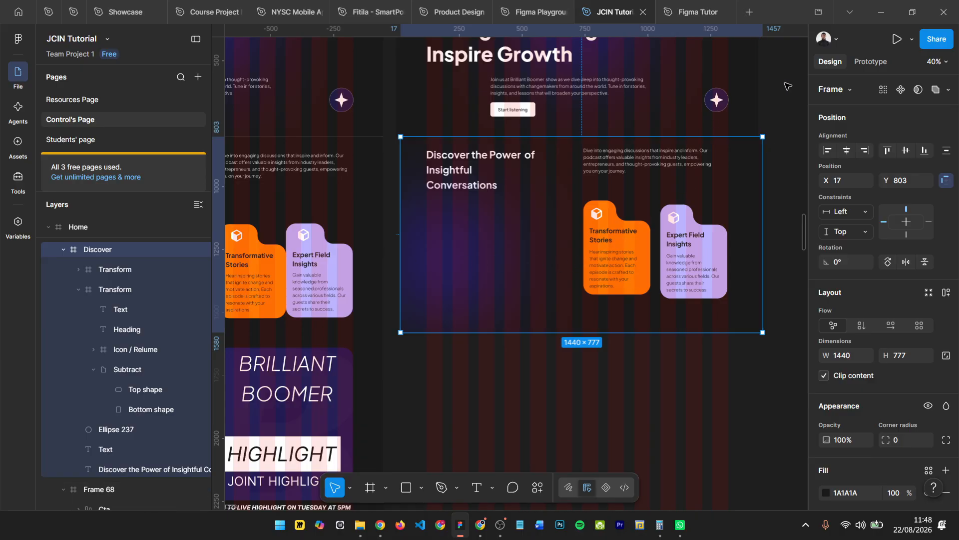
scroll(787, 86, "down", 3)
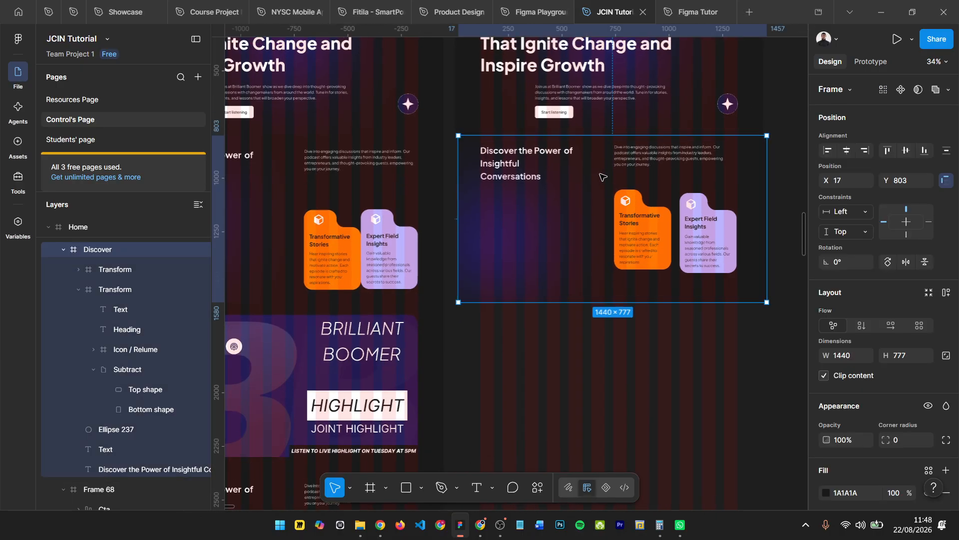
scroll(555, 97, "up", 1)
scroll(562, 105, "down", 1)
scroll(600, 173, "down", 1)
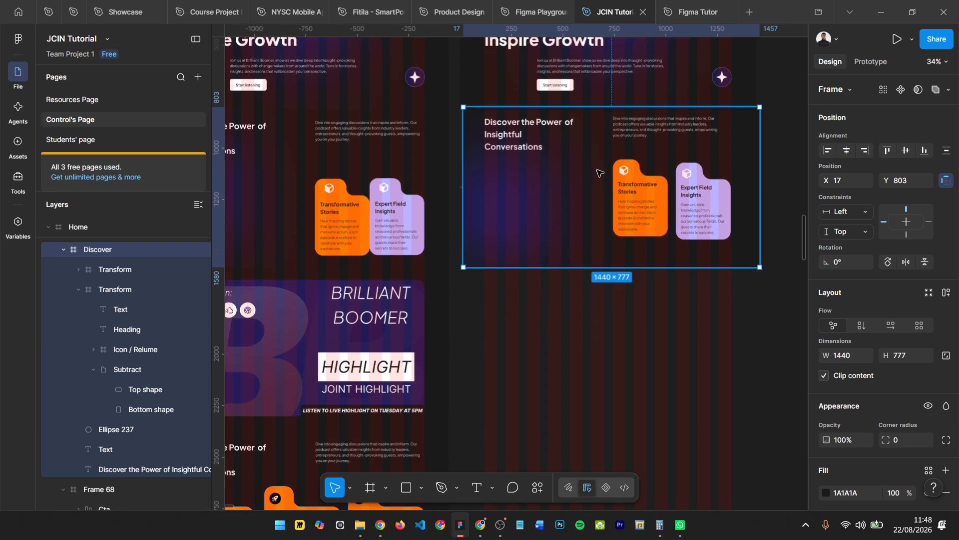
scroll(599, 173, "down", 3)
scroll(564, 280, "up", 1)
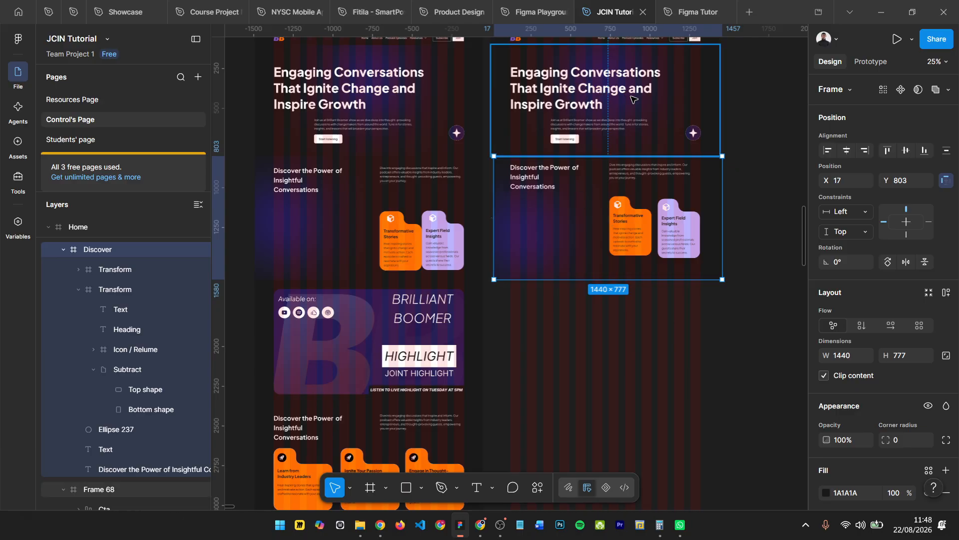
left_click_drag(633, 99, 870, 131)
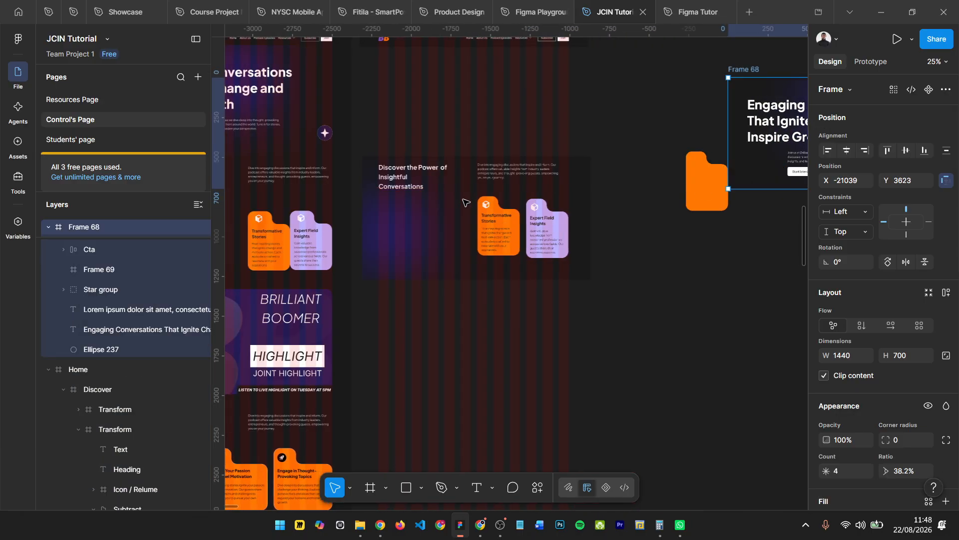
left_click(429, 186)
left_click_drag(423, 229, 430, 116)
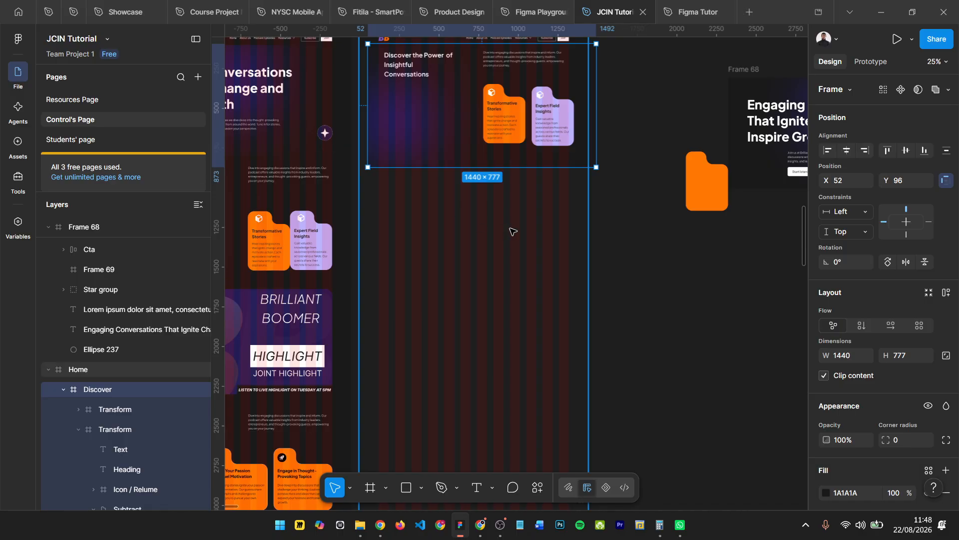
key("ctrl+z")
key("ctrl+z")
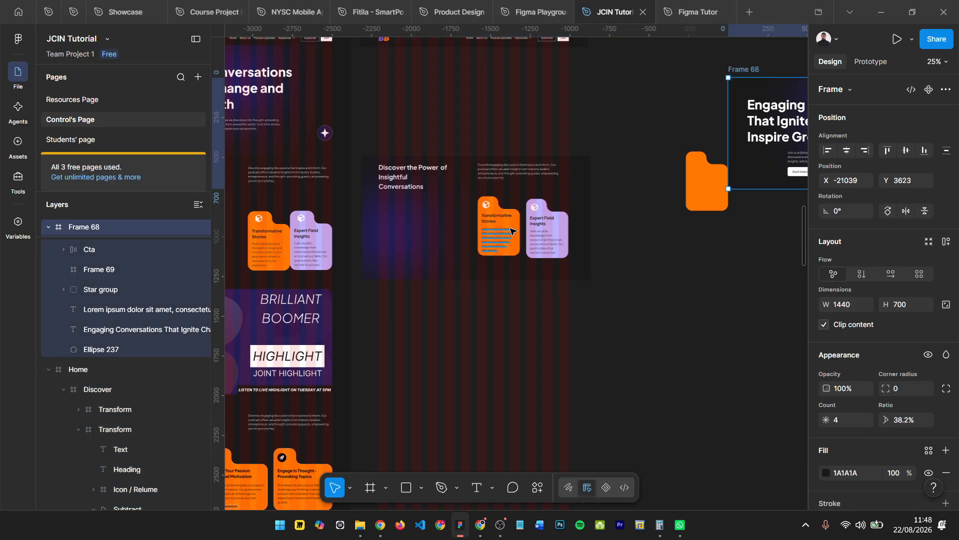
key("ctrl+z")
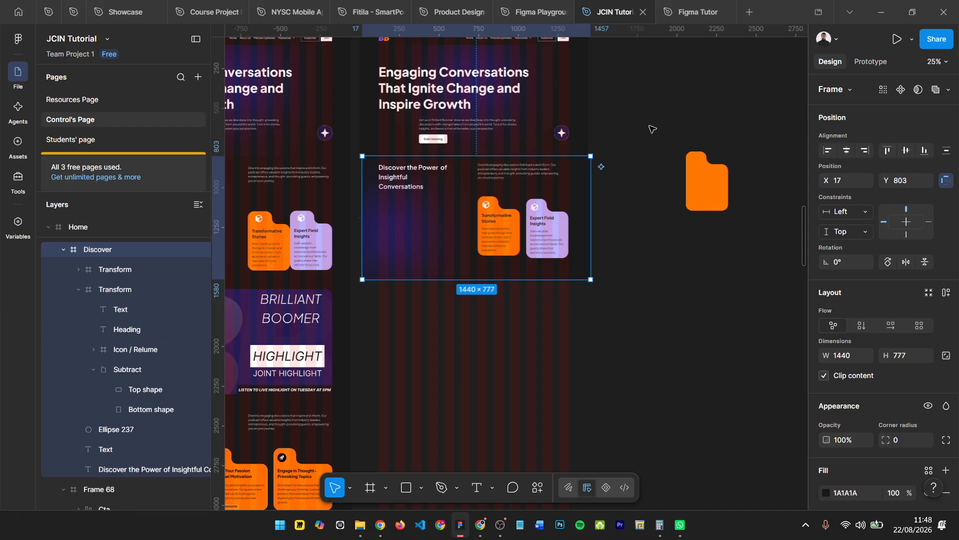
- Delete the leftover orange Subtract shape from the empty canvas beside the Home frame
left_click(781, 279)
left_click(689, 156)
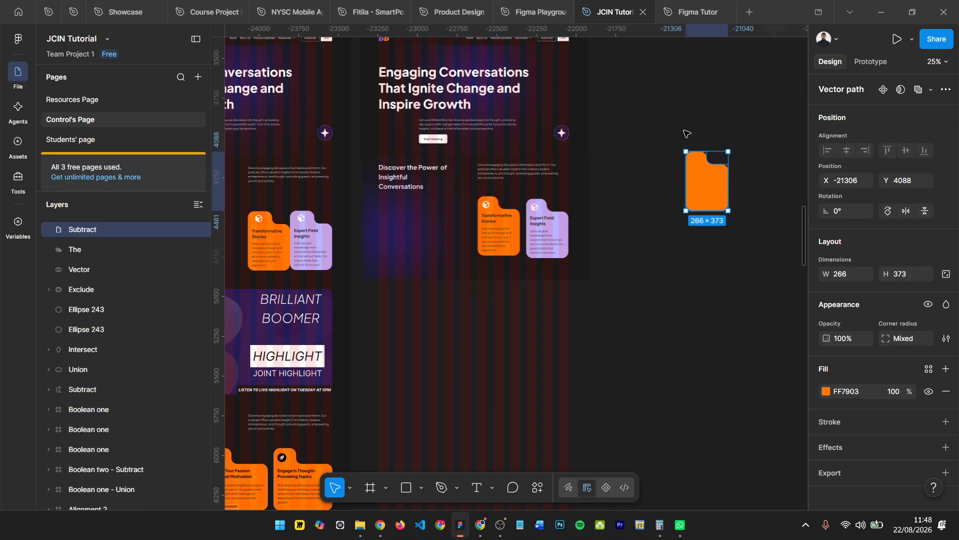
key("Delete")
- Examine the reference design's Brilliant Boomer Highlight banner, the next section below Discover
scroll(530, 207, "up", 3)
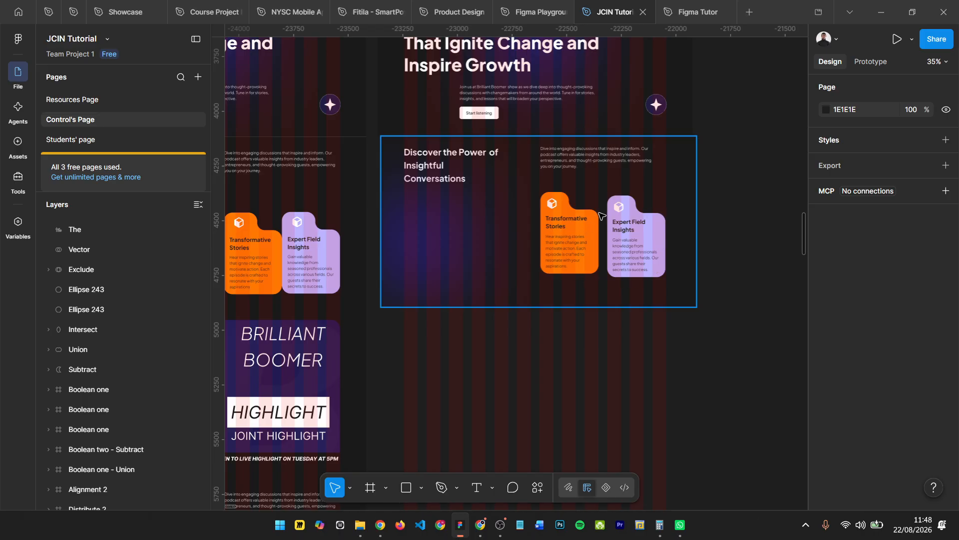
scroll(600, 216, "down", 3)
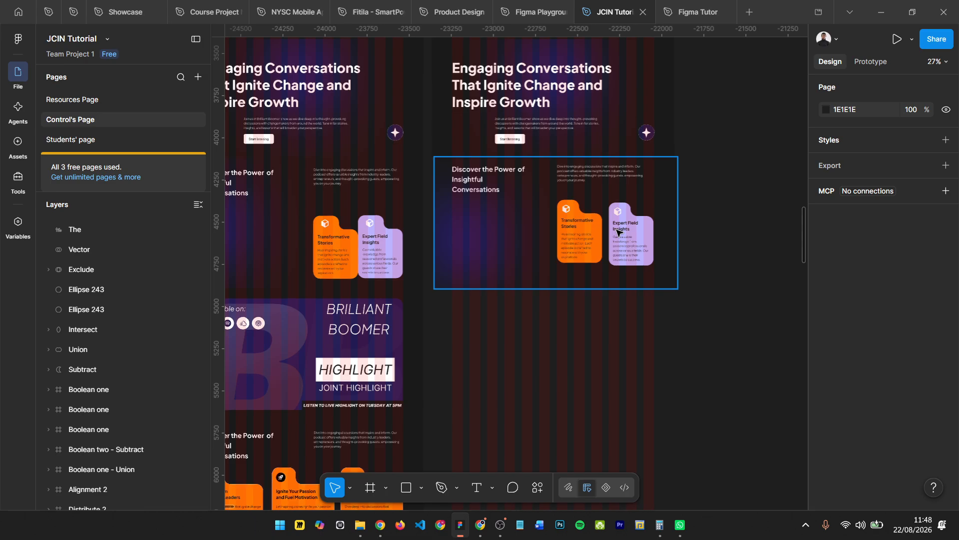
scroll(619, 240, "down", 1)
scroll(470, 299, "left", 3)
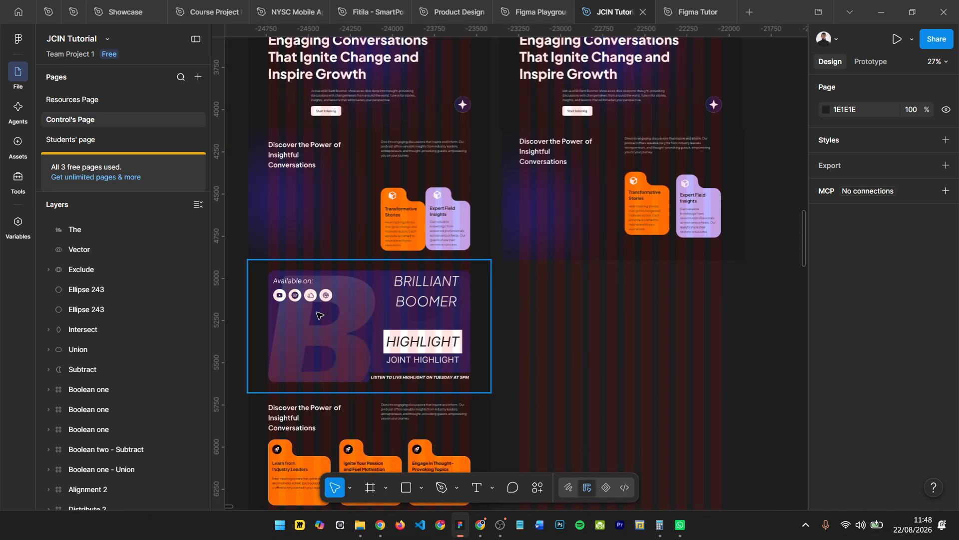